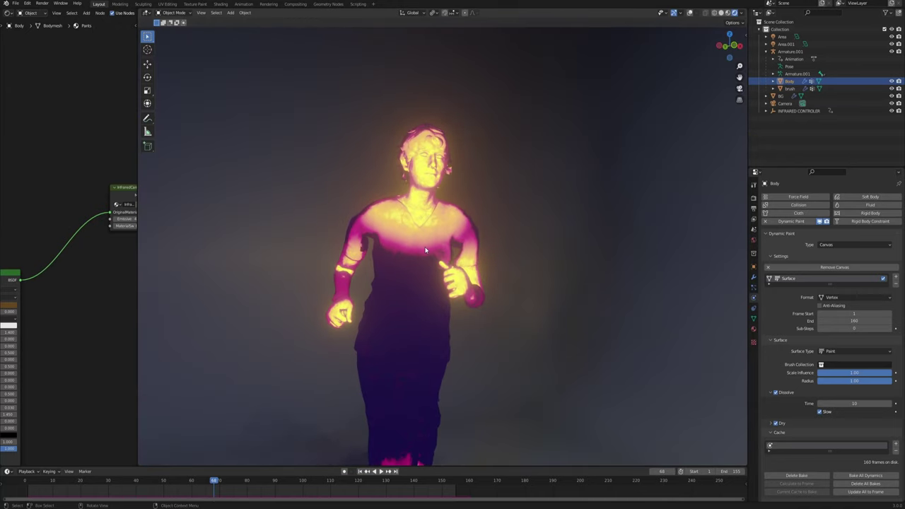
Step: Examine the infrared-shaded runner and the InfraredCameraFilter group in the Pants material
middle_drag(423, 264, 390, 264)
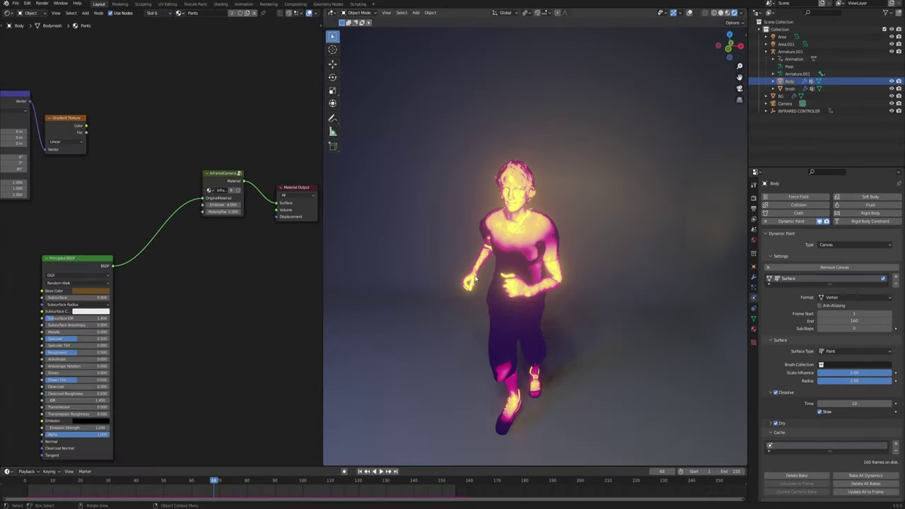
scroll(516, 238, up, 4)
middle_drag(516, 239, 570, 221)
scroll(262, 227, up, 4)
middle_drag(262, 228, 157, 269)
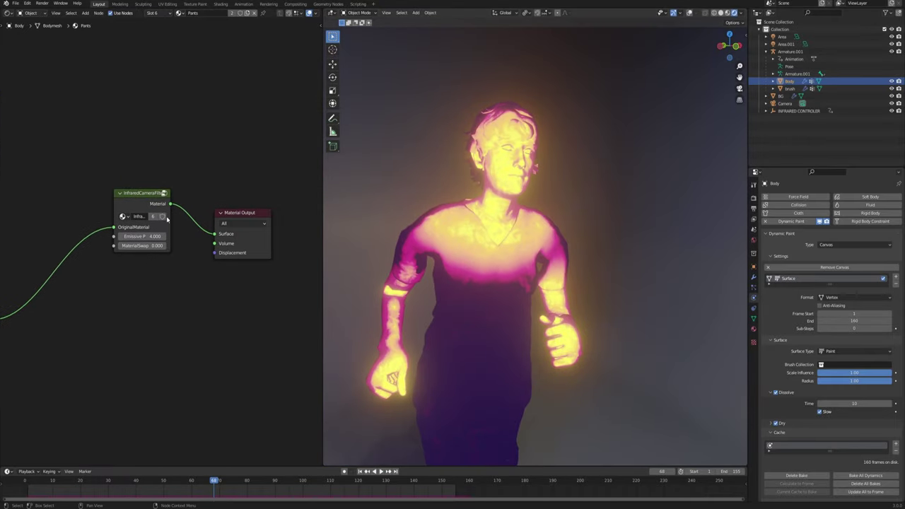
scroll(157, 162, up, 3)
middle_drag(132, 202, 164, 180)
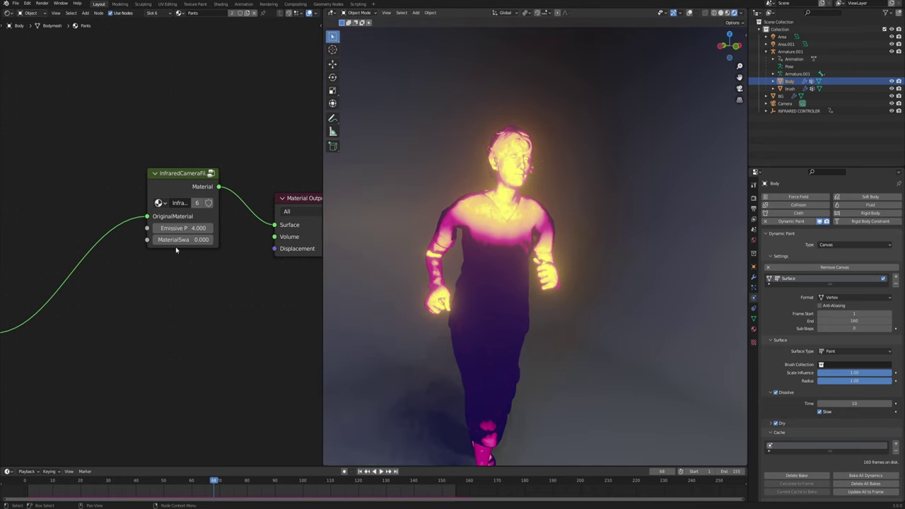
Step: Try raising the MaterialSwap value on the infrared filter node of the Pants material, and return it to 0
drag(164, 240, 212, 240)
middle_drag(430, 351, 479, 318)
drag(191, 242, 131, 242)
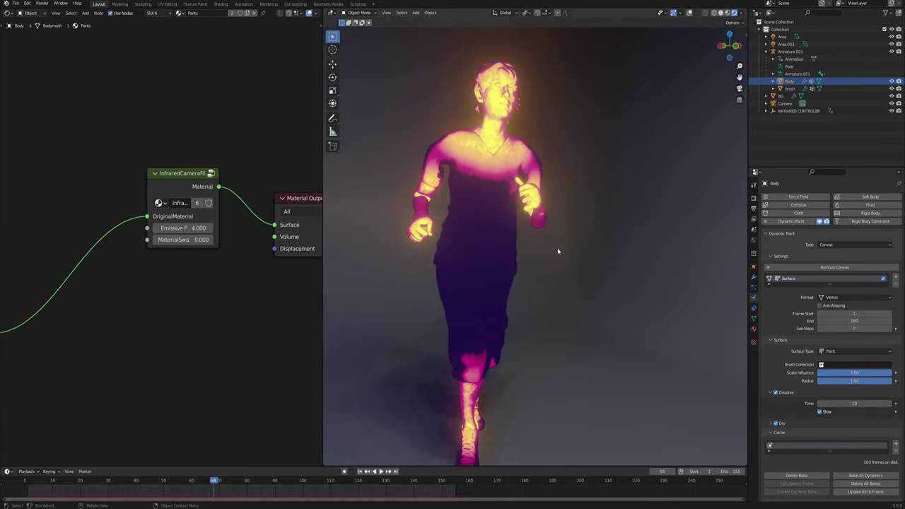
Step: Review the runner's change between infrared and normal materials from several angles during animation playback
shift+middle_drag(557, 247, 569, 276)
middle_drag(143, 173, 176, 166)
scroll(141, 169, down, 2)
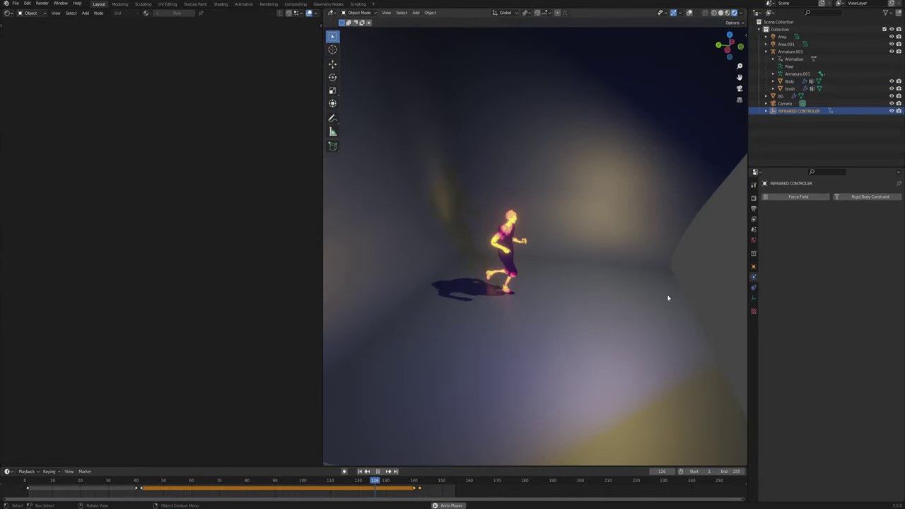
middle_drag(523, 282, 511, 242)
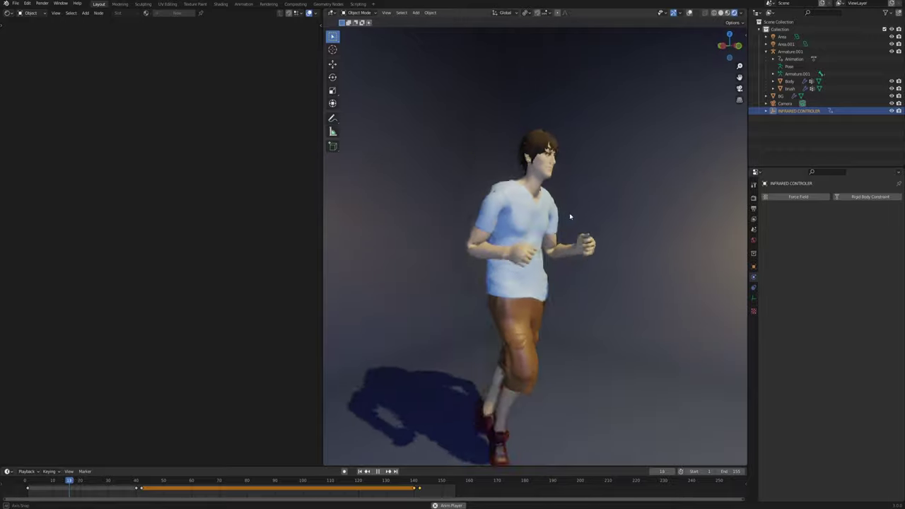
key(space)
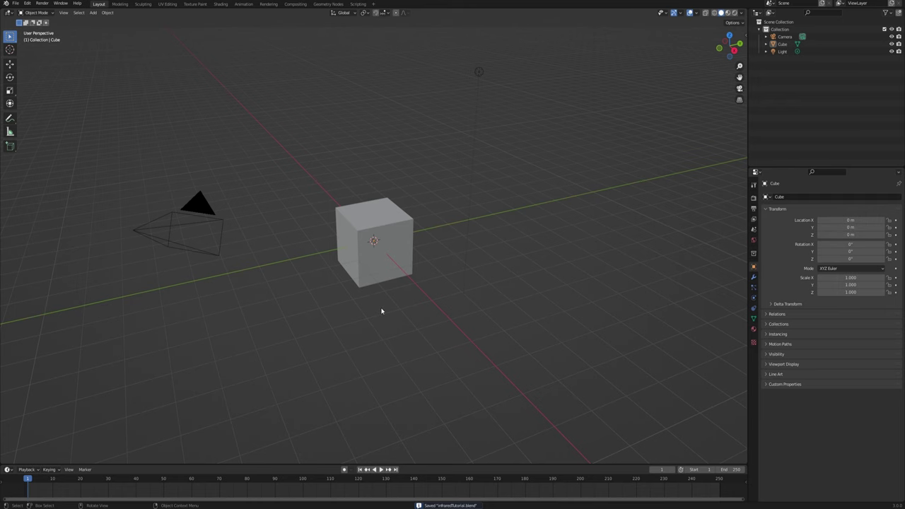
Step: Delete the default cube, camera and light from the new scene
middle_drag(382, 311, 392, 311)
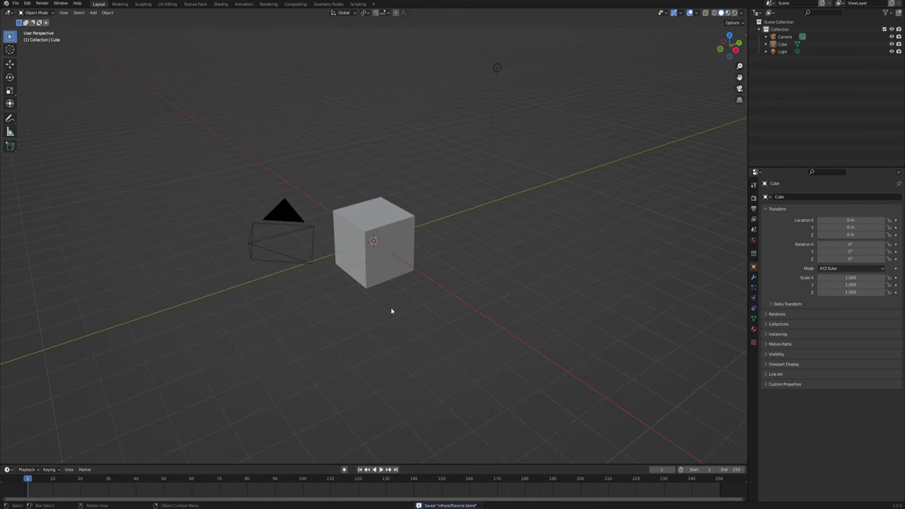
key(a)
key(Delete)
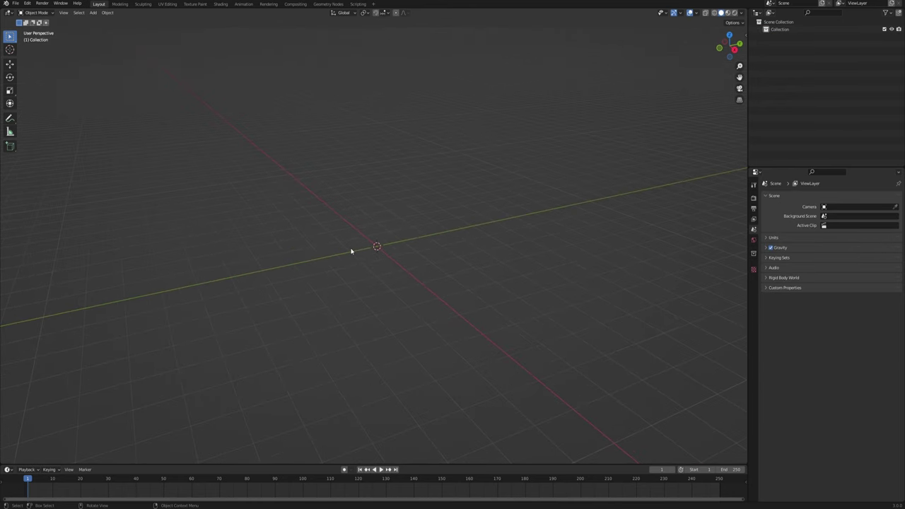
Step: Switch to Mixamo, open the first page of the character library and inspect the Remy character
key(alt+Tab)
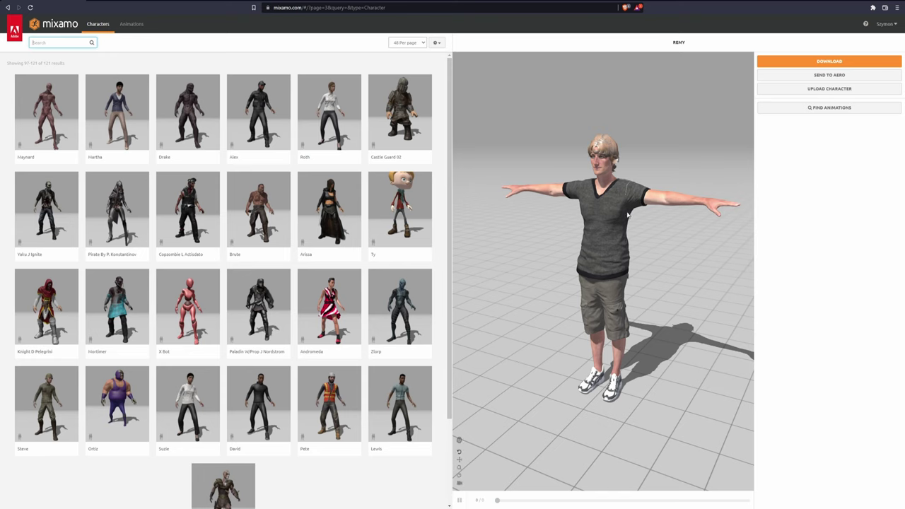
middle_drag(635, 265, 640, 264)
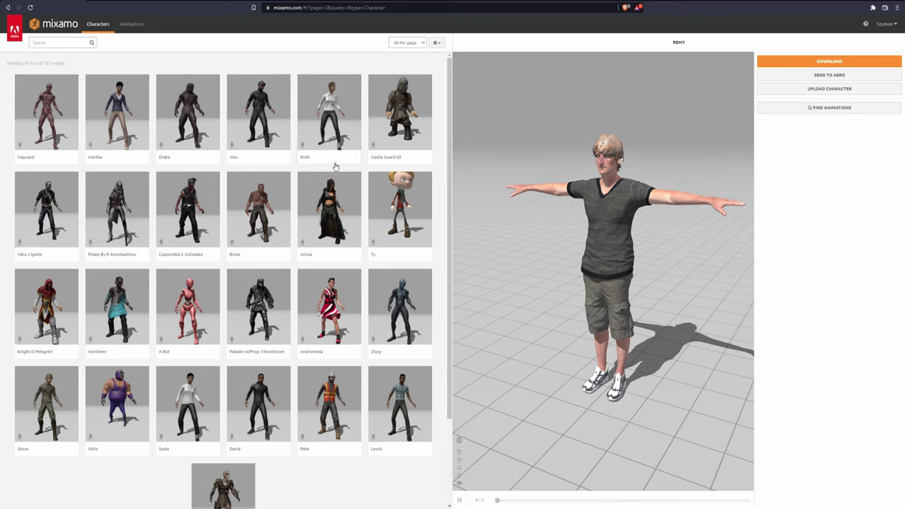
click(97, 26)
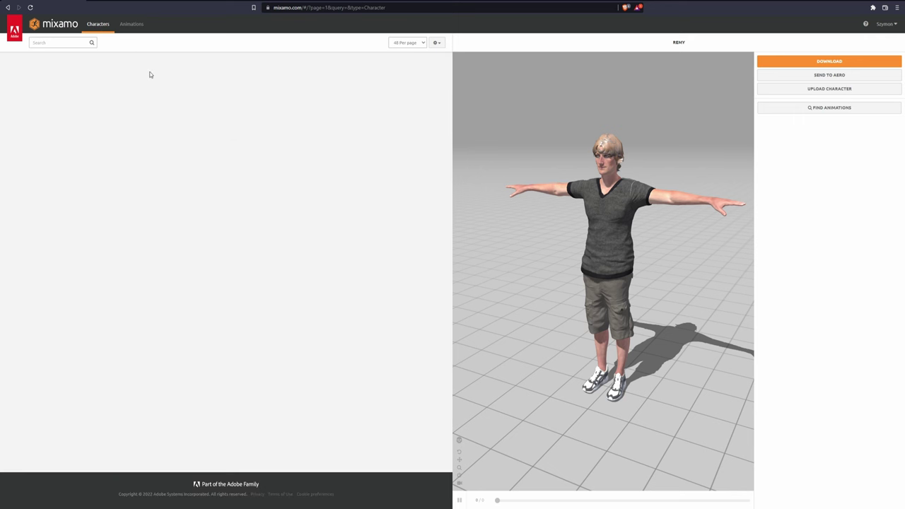
scroll(202, 378, down, 4)
scroll(203, 367, up, 4)
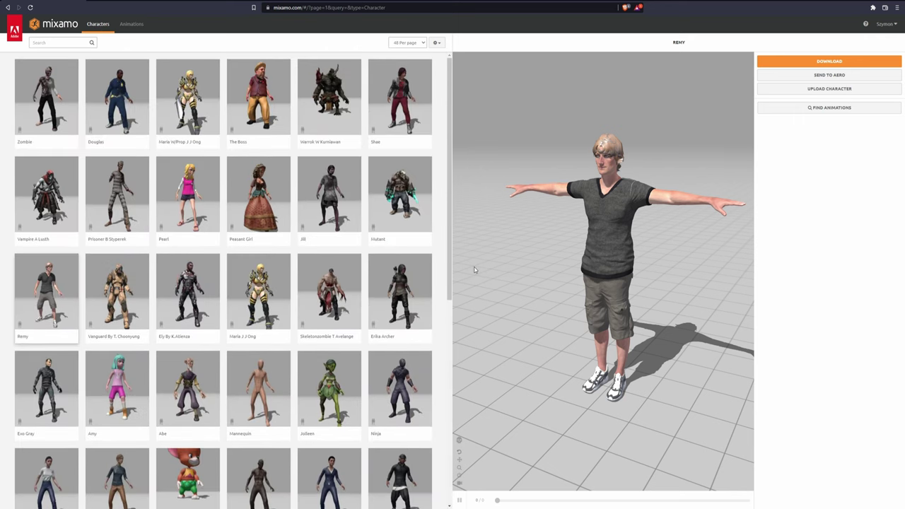
drag(474, 269, 602, 228)
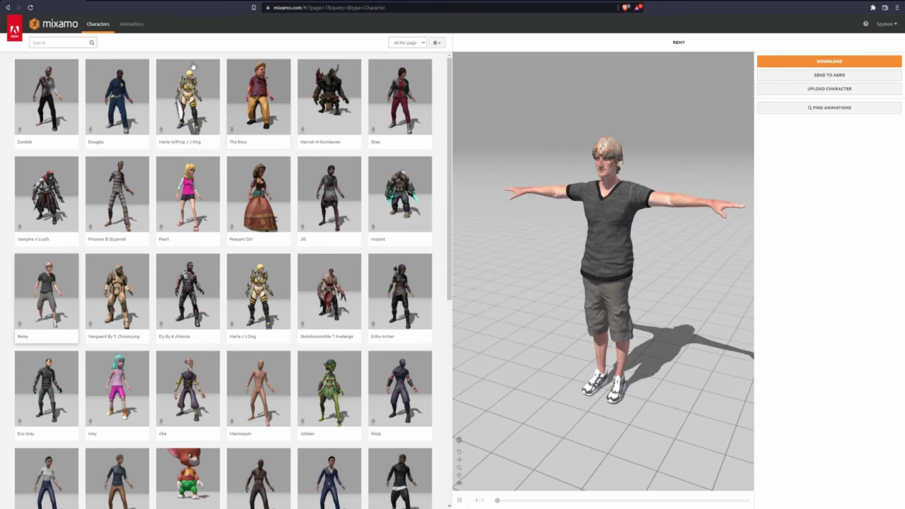
Step: Search the Mixamo animations for "idle" and apply Happy Idle to the Remy character
click(130, 26)
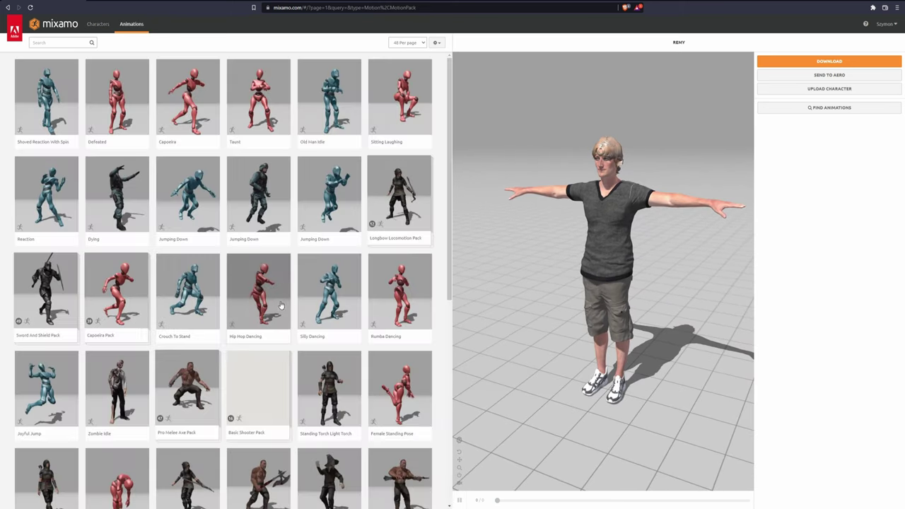
click(63, 44)
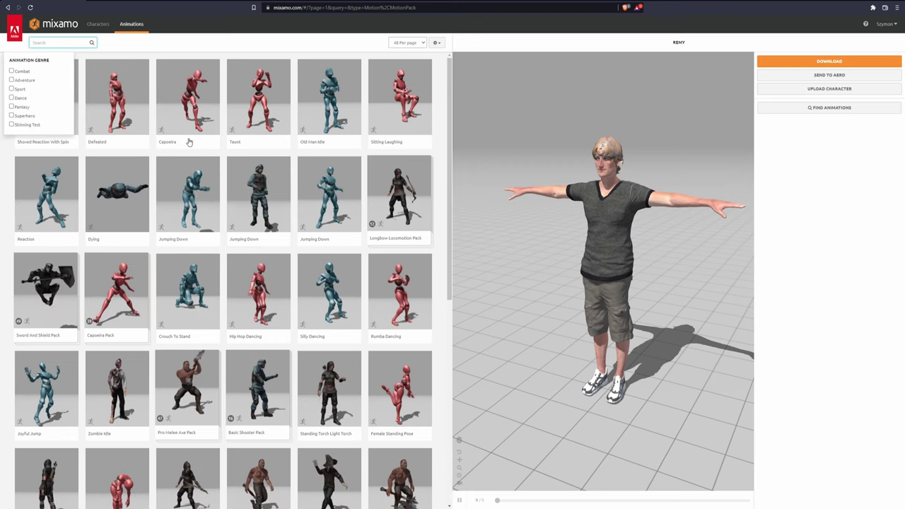
drag(668, 207, 611, 242)
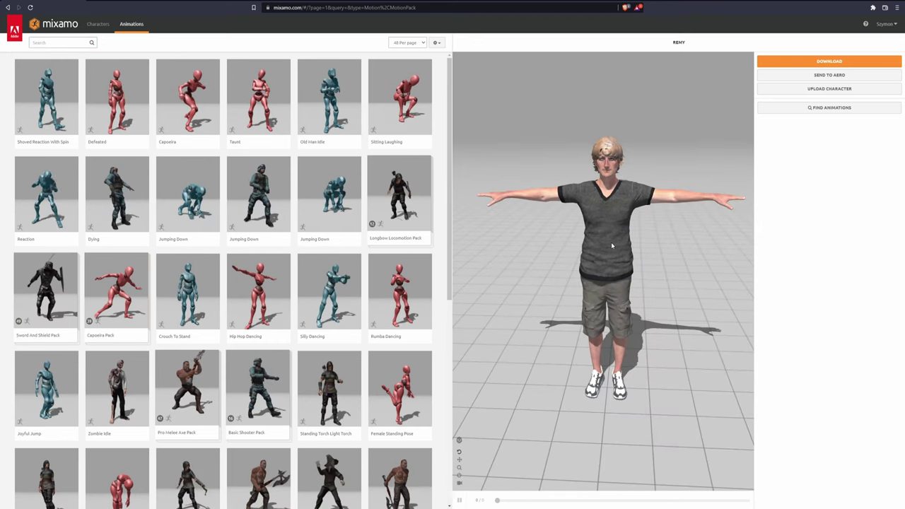
click(54, 42)
text(idle)
key(Return)
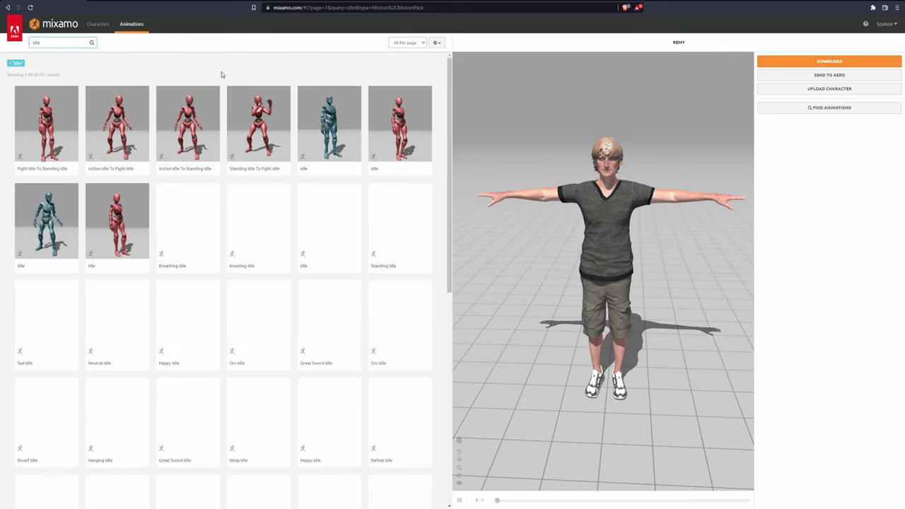
click(220, 311)
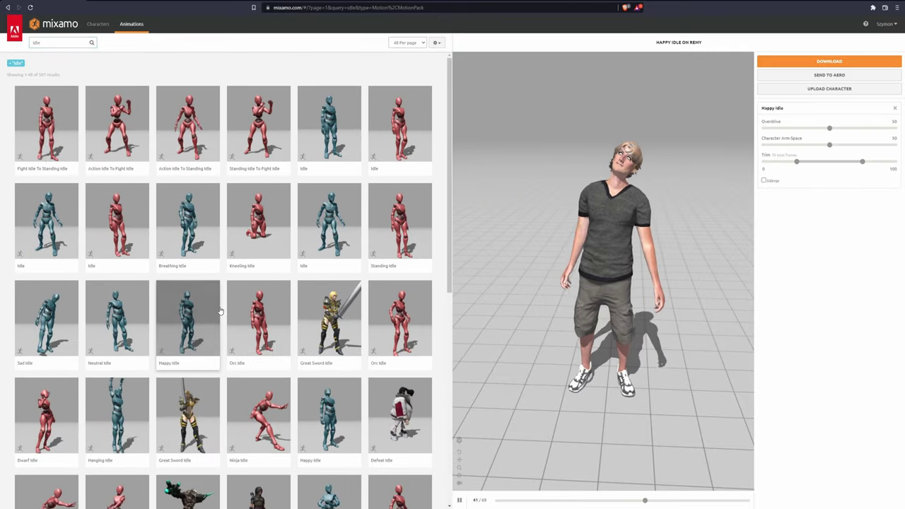
Step: Set the Happy Idle animation's Character Arm-Space to 93
drag(598, 326, 664, 258)
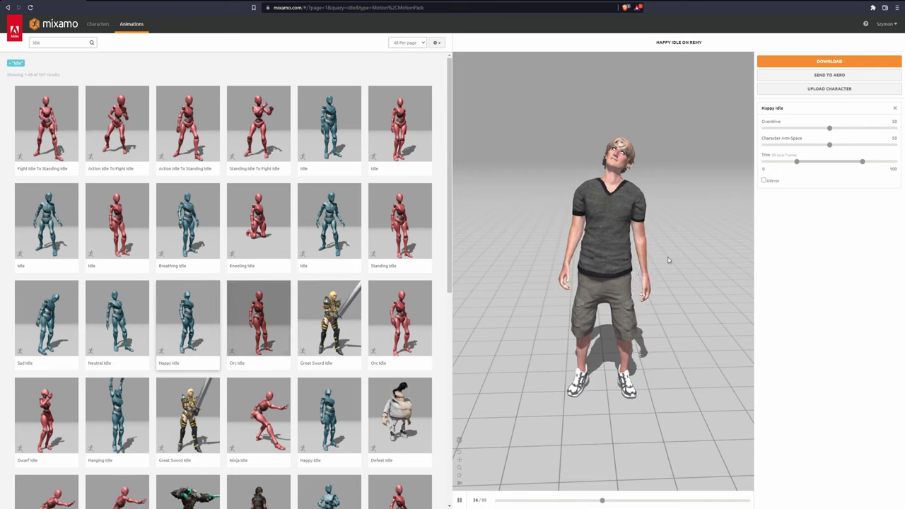
drag(830, 146, 831, 146)
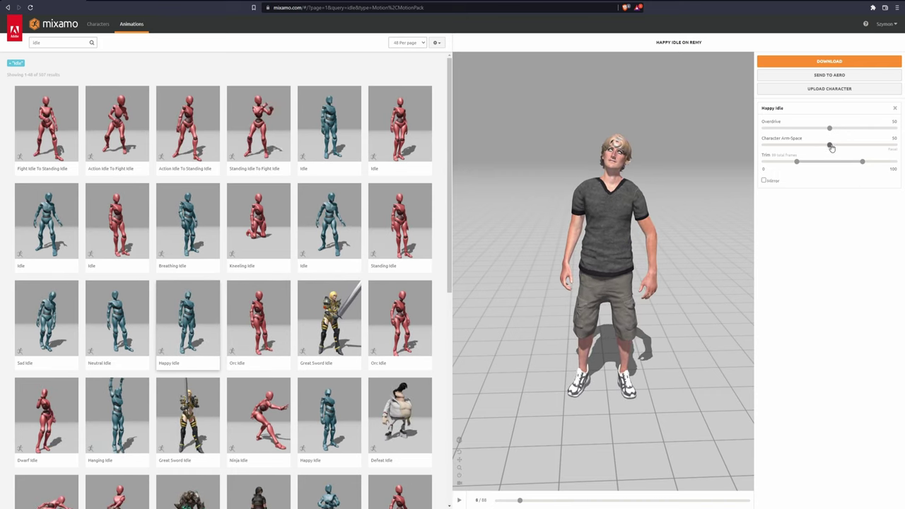
drag(887, 145, 884, 145)
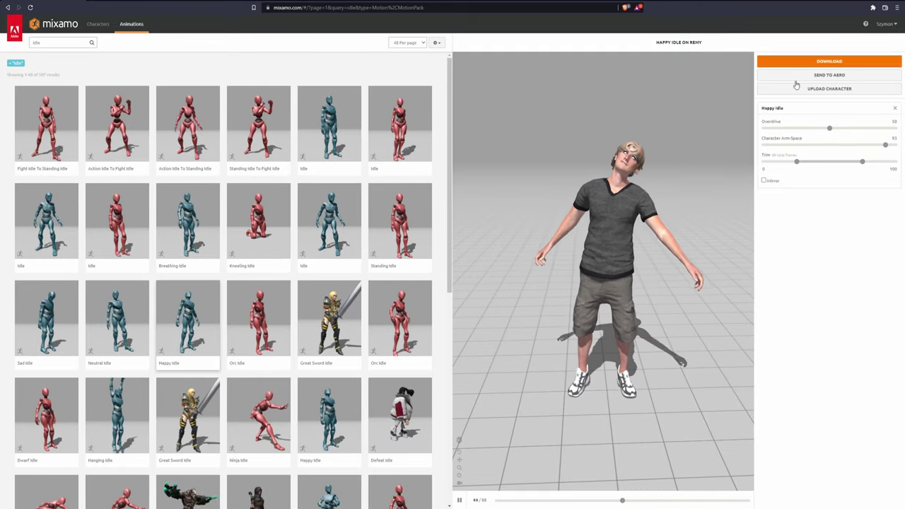
Step: Download the animated character as FBX Binary with skin at 30 frames per second, saved as Happy Idle in the tuts folder
click(837, 62)
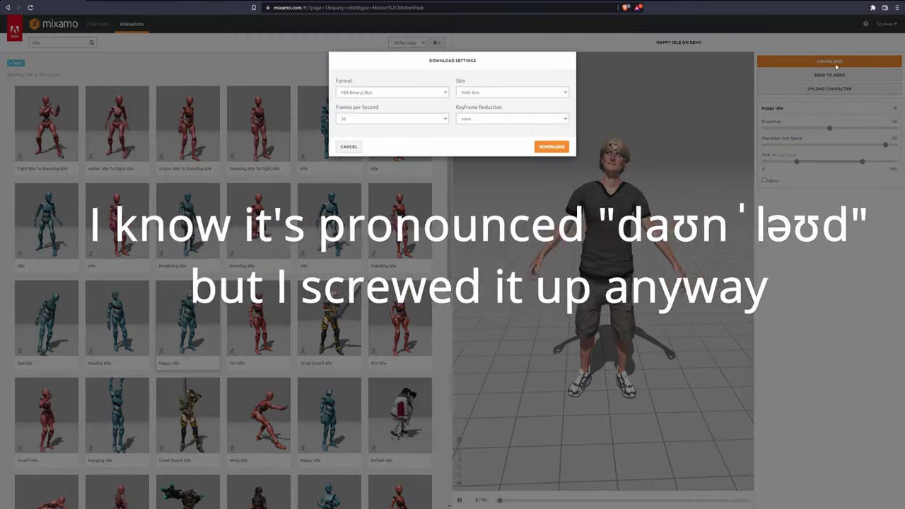
click(553, 147)
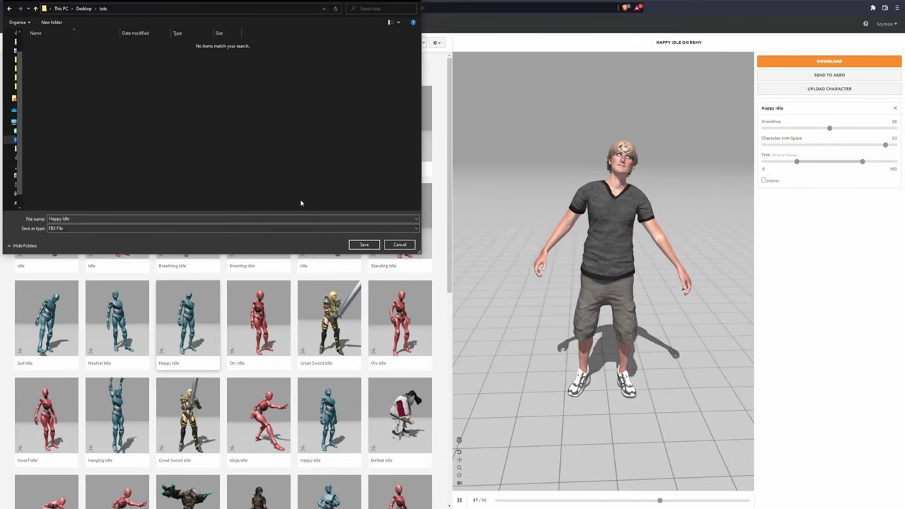
click(366, 244)
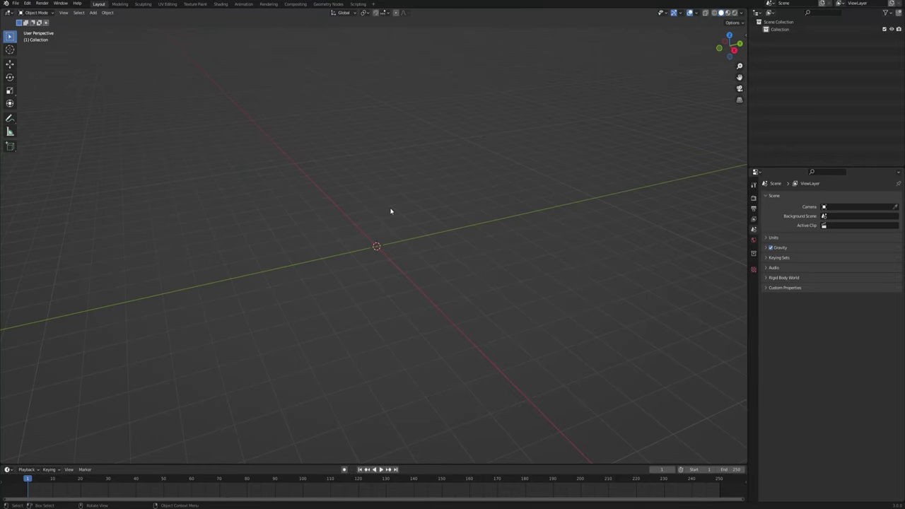
Step: Import Happy Idle.fbx from the tuts folder into the empty Blender scene with the default import settings
click(14, 3)
mouse_move(51, 105)
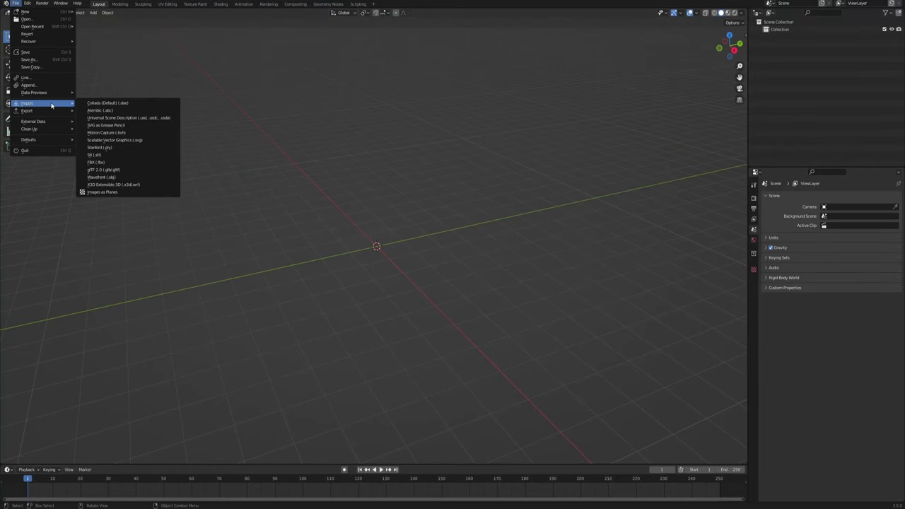
click(110, 162)
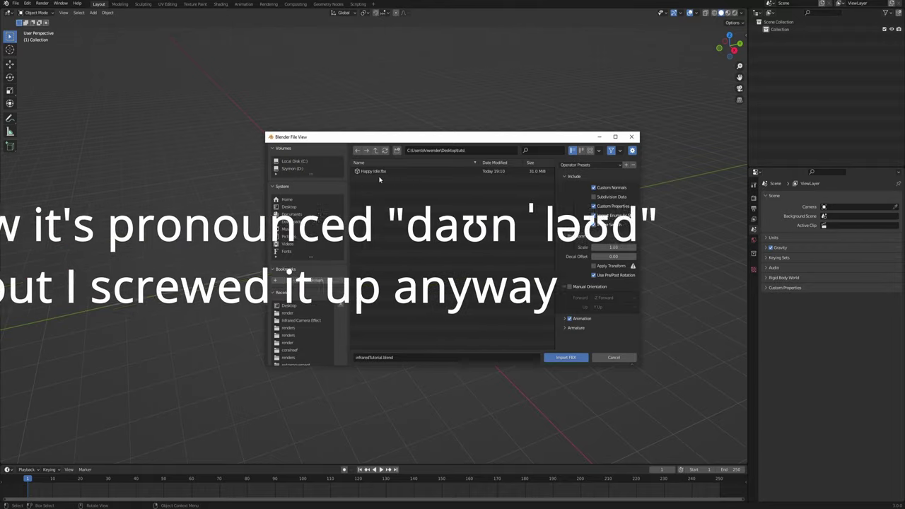
click(417, 171)
click(570, 358)
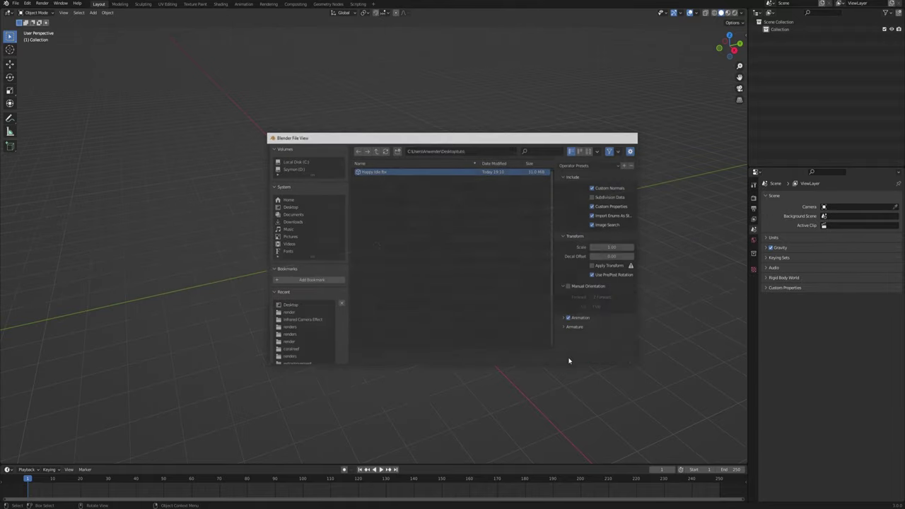
Step: Play the imported character's idle animation and inspect its motion
middle_drag(382, 182, 386, 457)
click(383, 470)
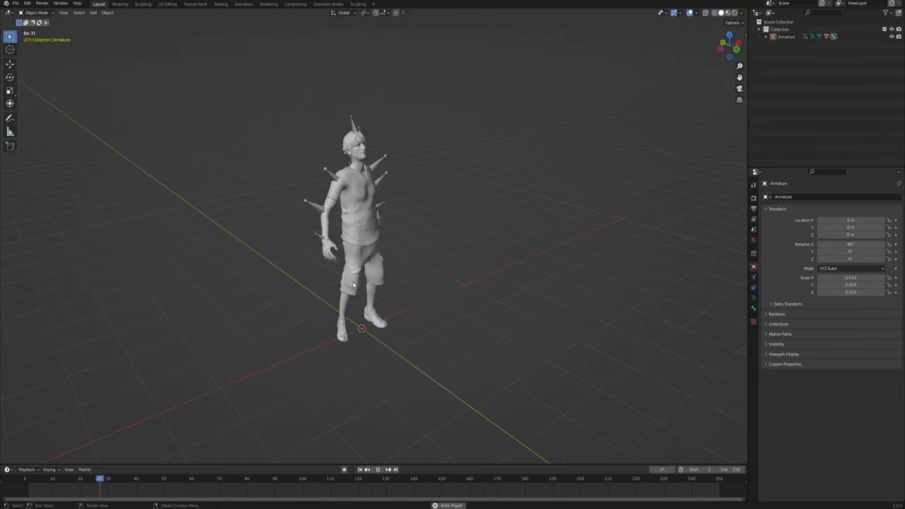
middle_drag(367, 396, 351, 285)
scroll(361, 205, up, 2)
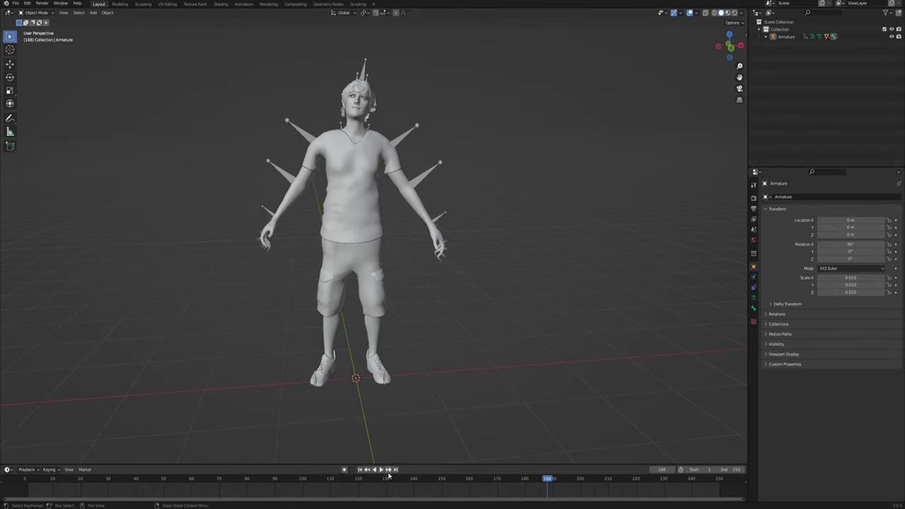
Step: Duplicate the armature's keyframes directly after the originals and set the timeline's end frame to 178
click(399, 142)
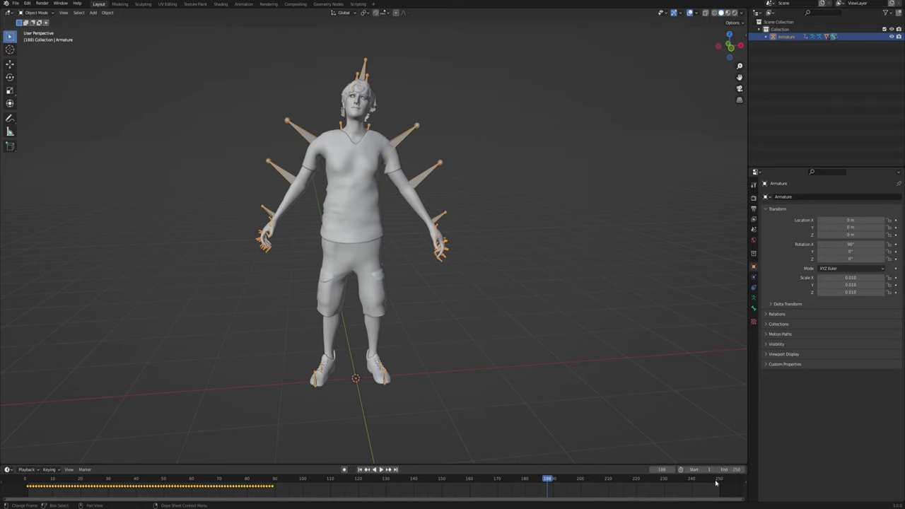
middle_drag(562, 369, 578, 369)
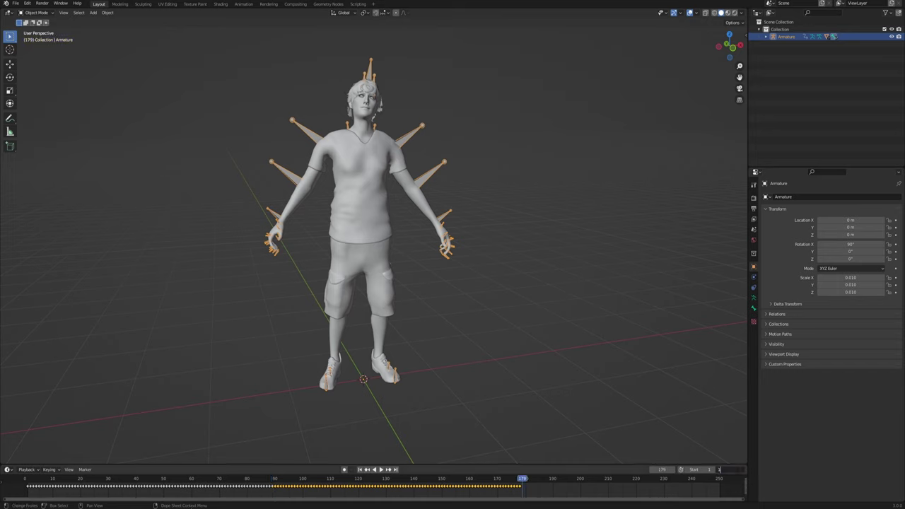
key(Return)
Step: Play back the extended idle animation to check the repeated motion, and stop it
key(space)
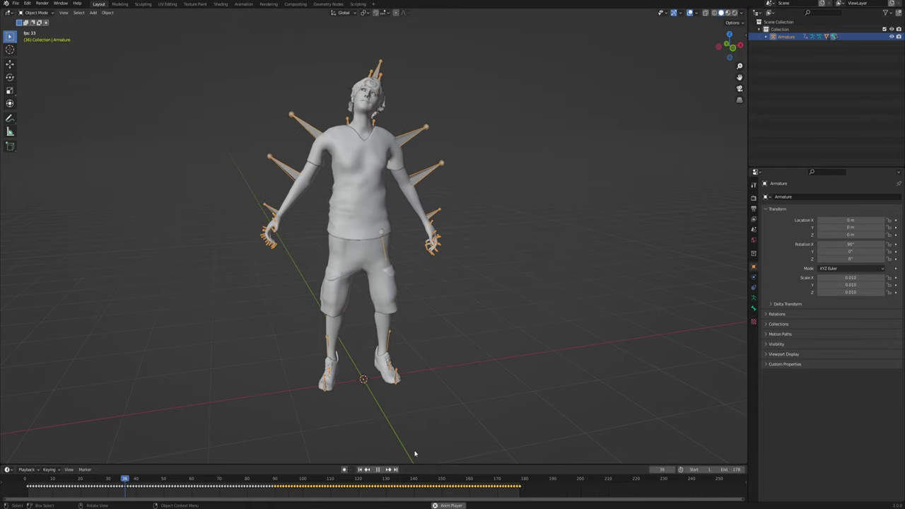
click(315, 275)
middle_drag(362, 290, 367, 274)
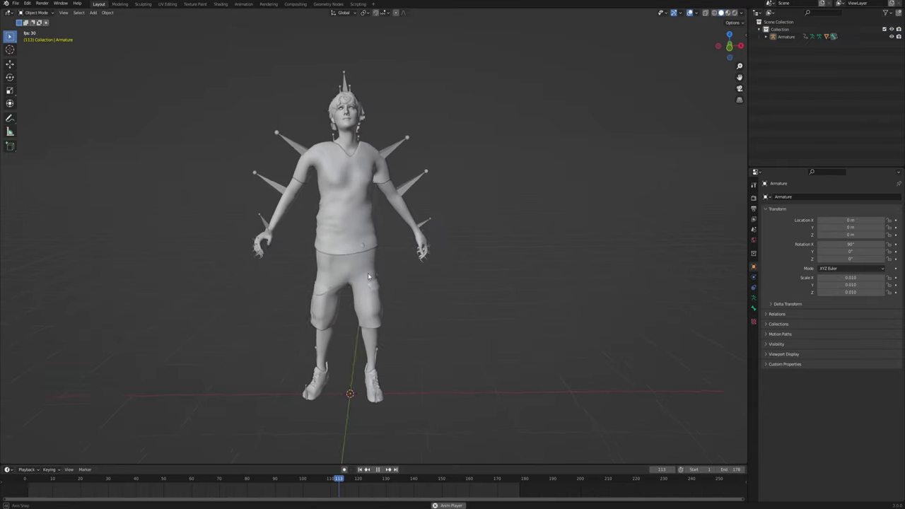
key(space)
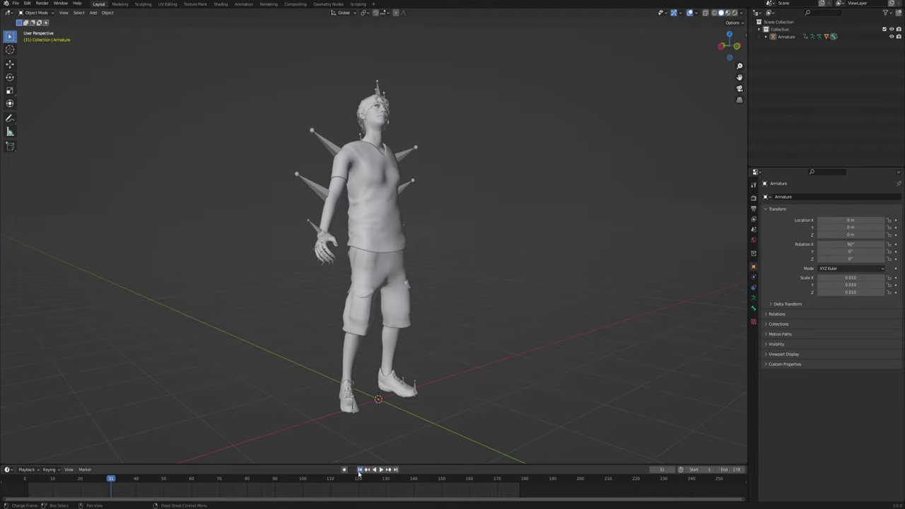
Step: Return to frame 1 and go through the separate meshes under the Armature, including the body, bottoms, eyelashes, hair and shoes
click(359, 469)
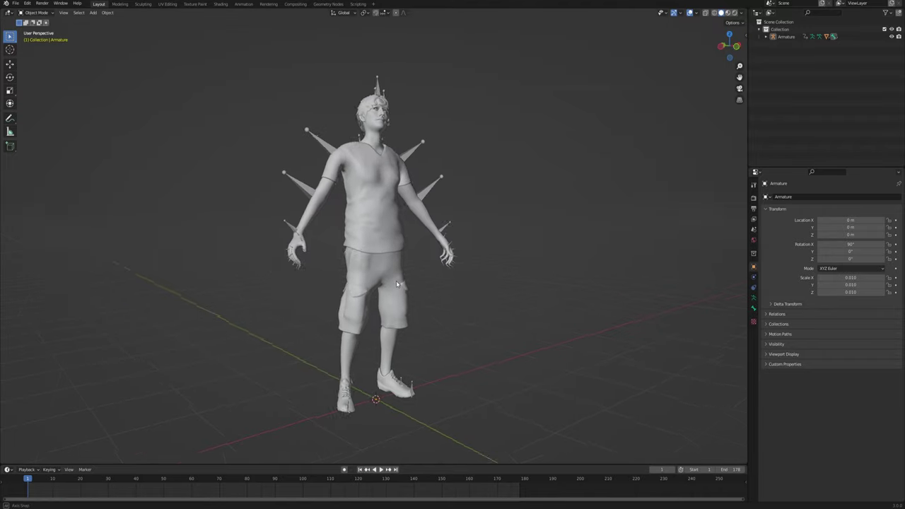
middle_drag(396, 281, 367, 283)
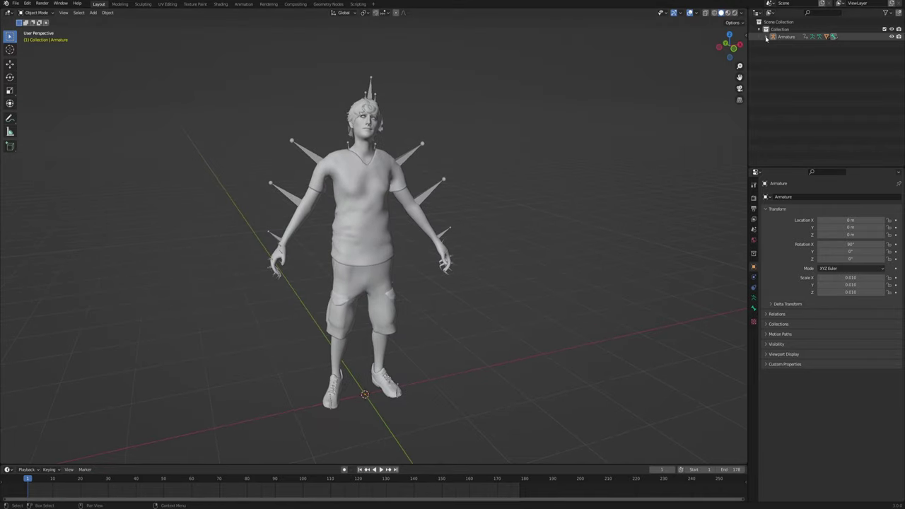
click(790, 67)
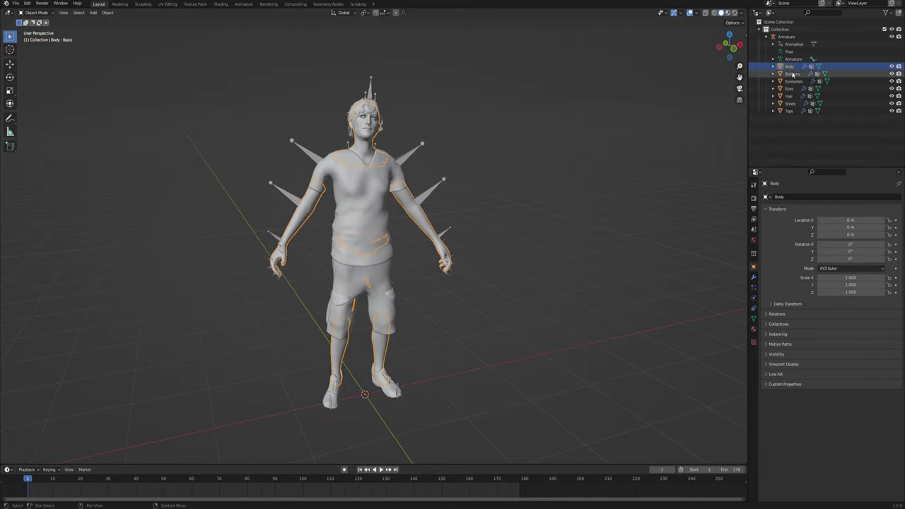
click(792, 73)
click(790, 89)
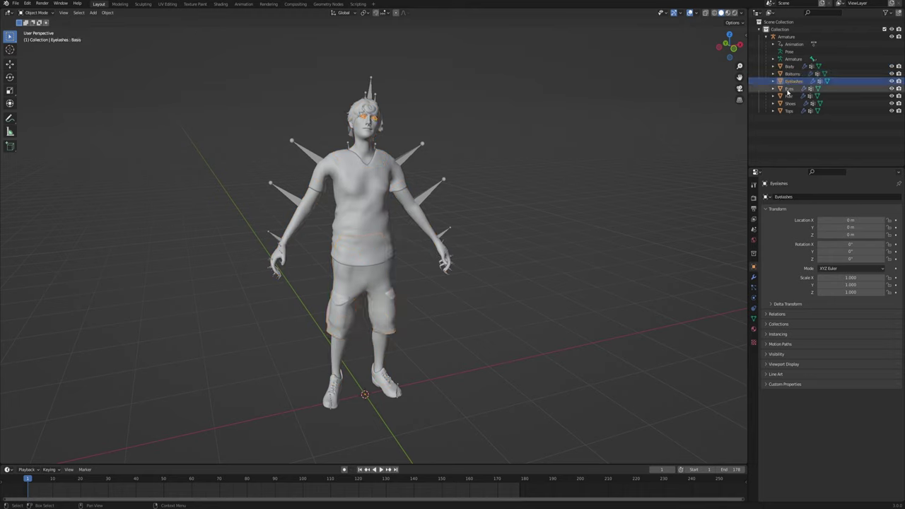
click(790, 96)
click(789, 103)
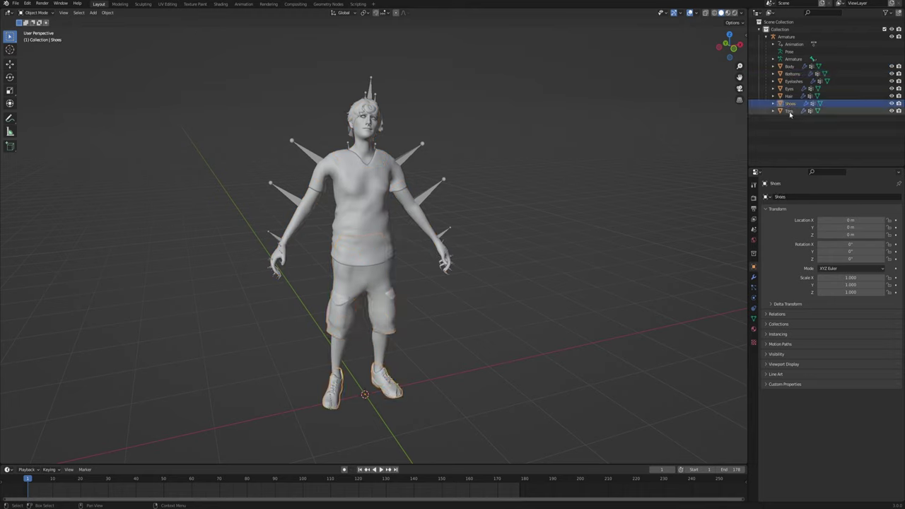
middle_drag(534, 164, 543, 169)
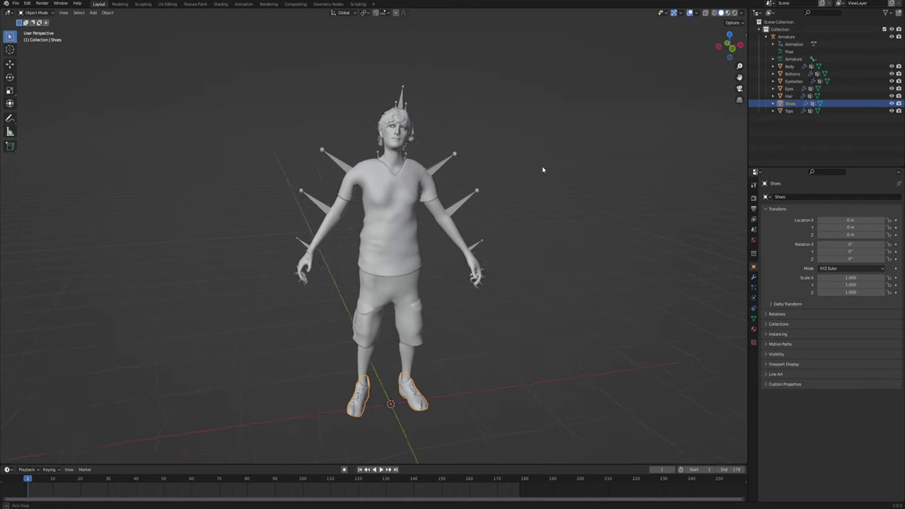
scroll(455, 163, up, 1)
middle_drag(454, 164, 505, 174)
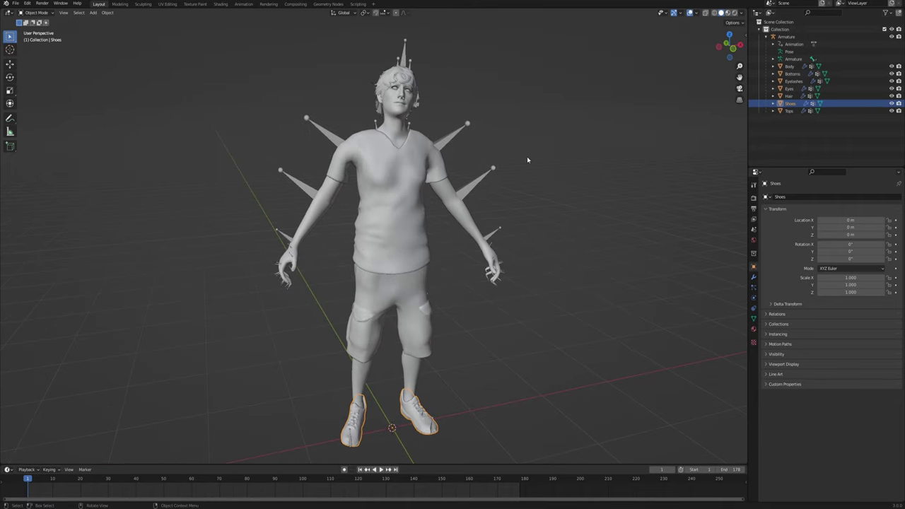
middle_drag(629, 208, 740, 340)
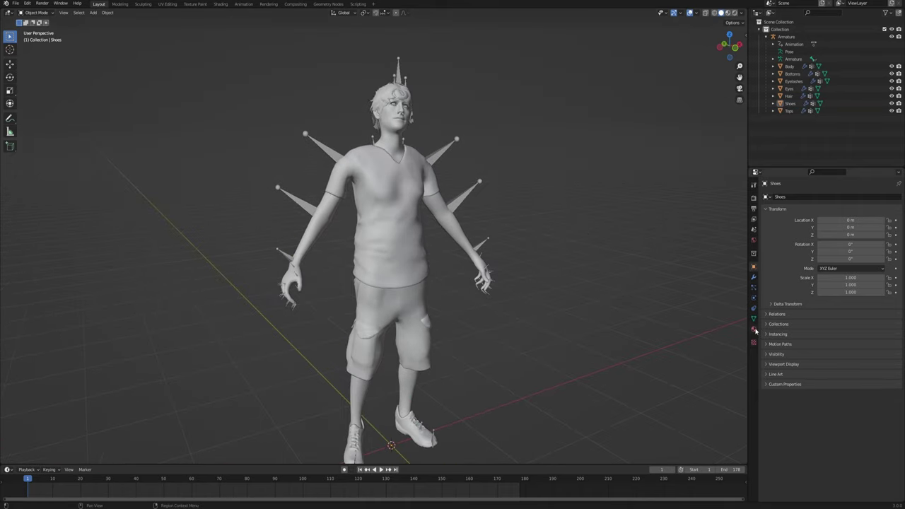
Step: Join all of the character's meshes into the Body object and play the animation to check the joined mesh
click(753, 328)
click(789, 66)
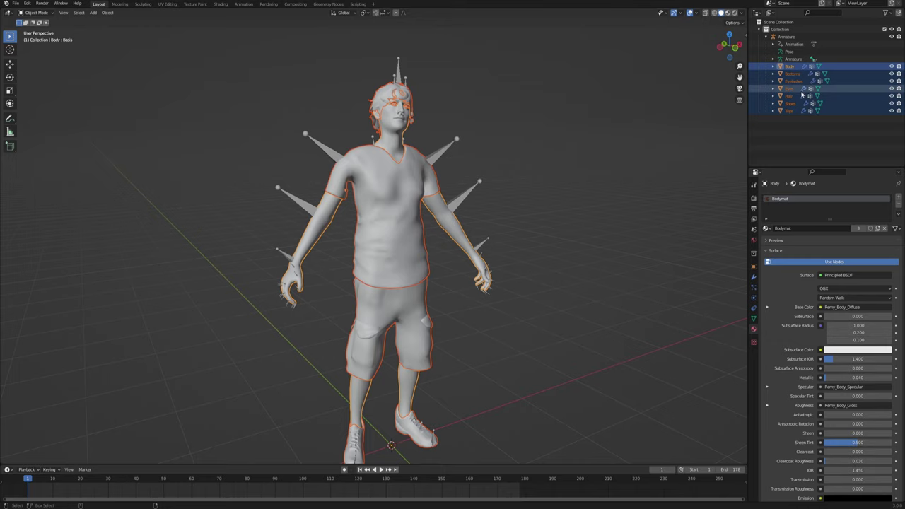
key(ctrl+j)
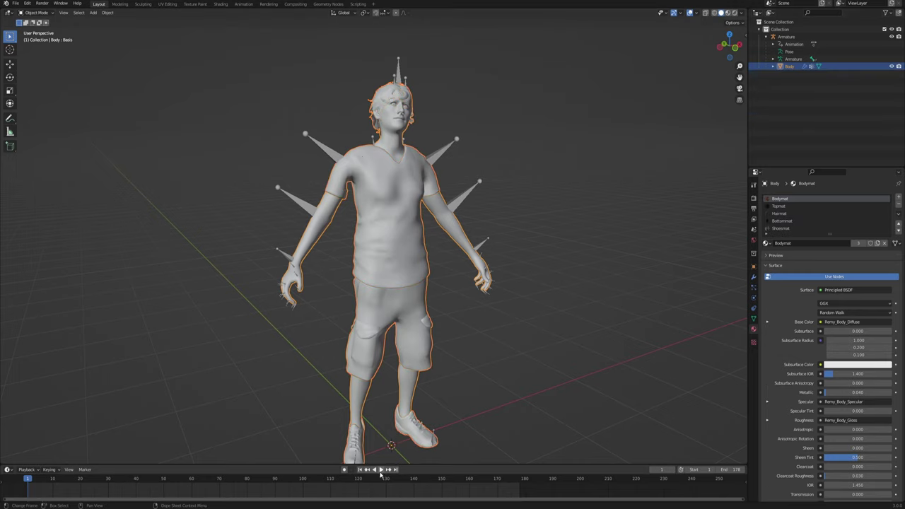
click(380, 471)
scroll(410, 269, down, 2)
middle_drag(418, 245, 381, 249)
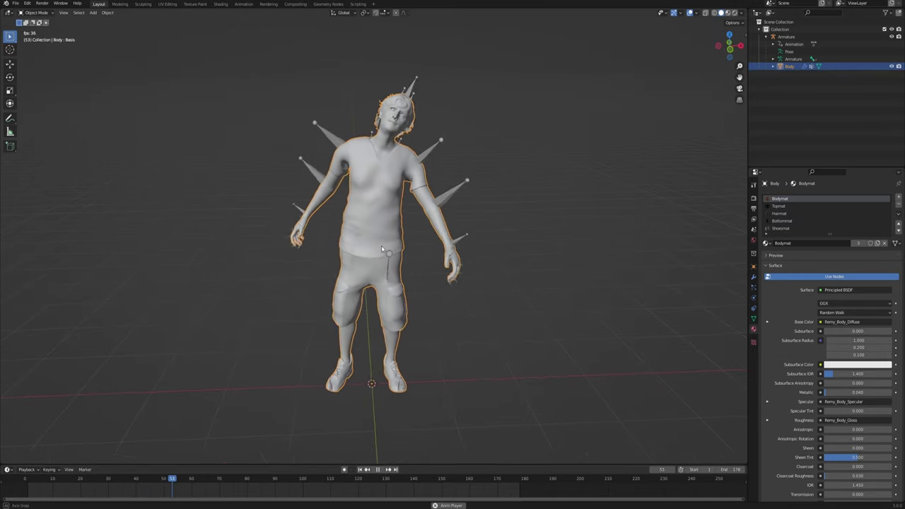
Step: Show the character in Material Preview shading and set the Bodymat material's blend mode to Opaque
click(728, 13)
mouse_move(472, 233)
middle_down()
mouse_move(448, 249)
mouse_move(435, 220)
mouse_move(466, 226)
middle_up()
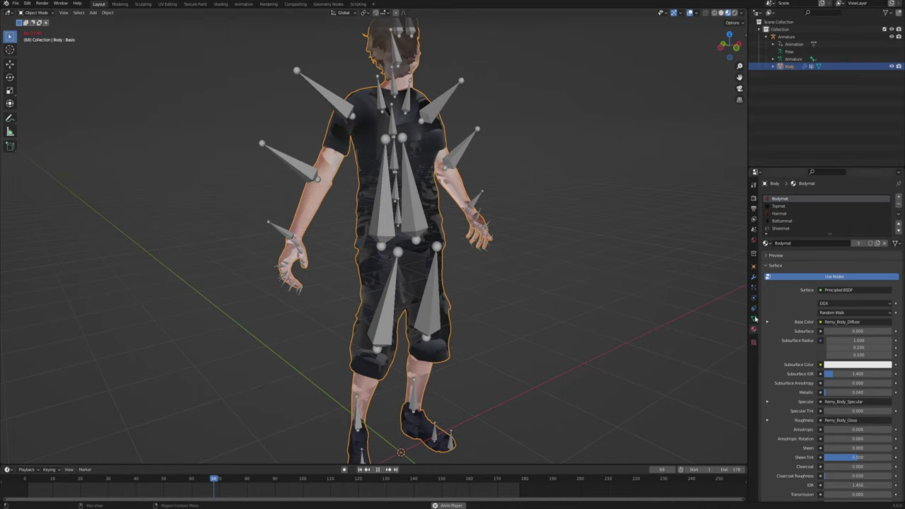
scroll(767, 378, down, 10)
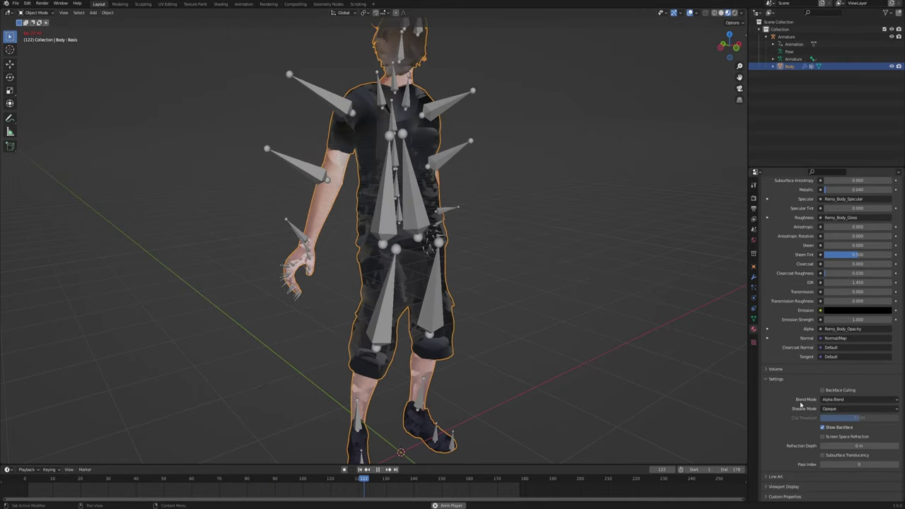
click(846, 403)
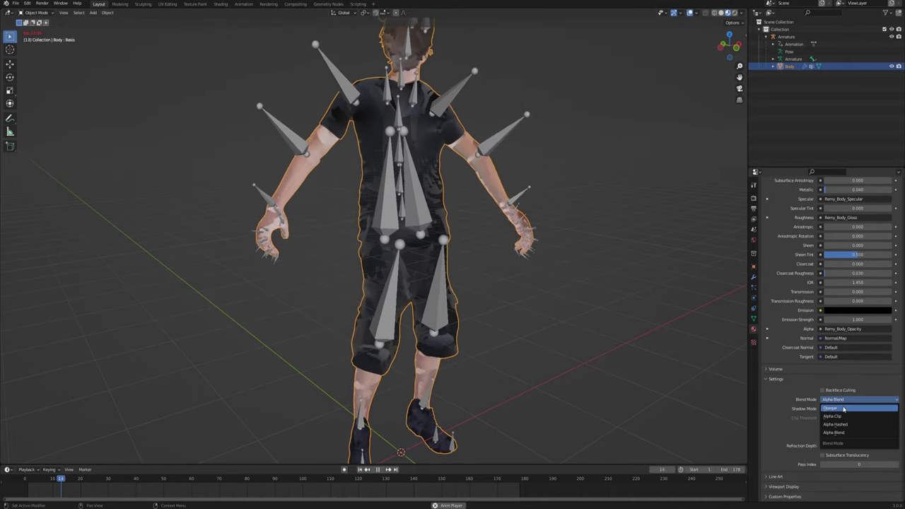
click(841, 400)
middle_drag(506, 255, 485, 221)
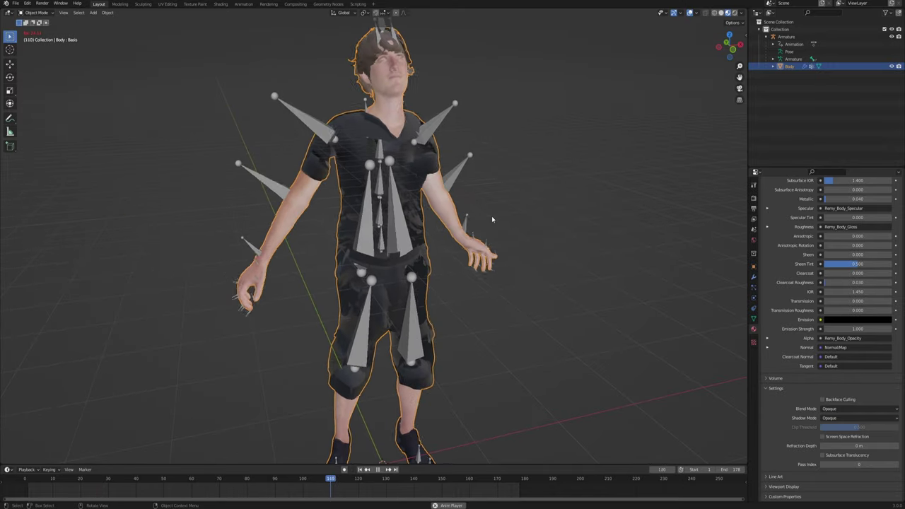
scroll(380, 253, down, 1)
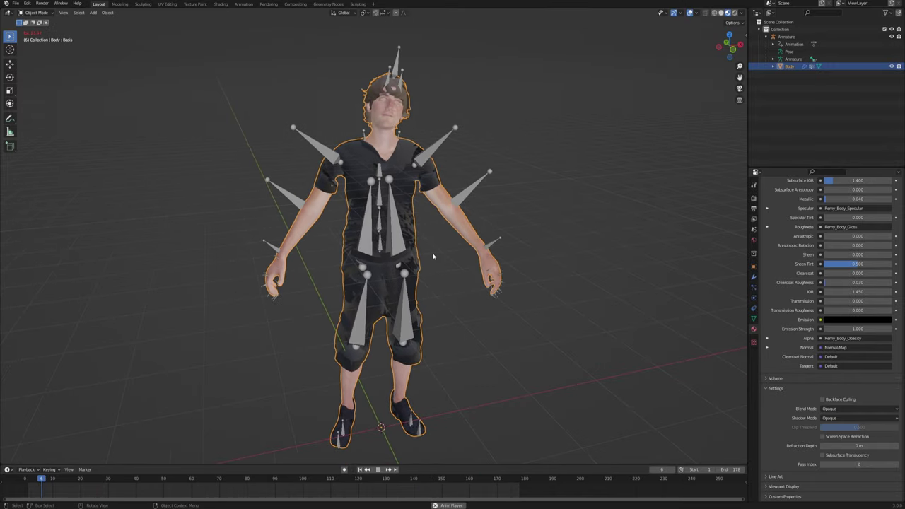
Step: Set the blend mode of the Topmat material to Opaque
scroll(801, 364, up, 10)
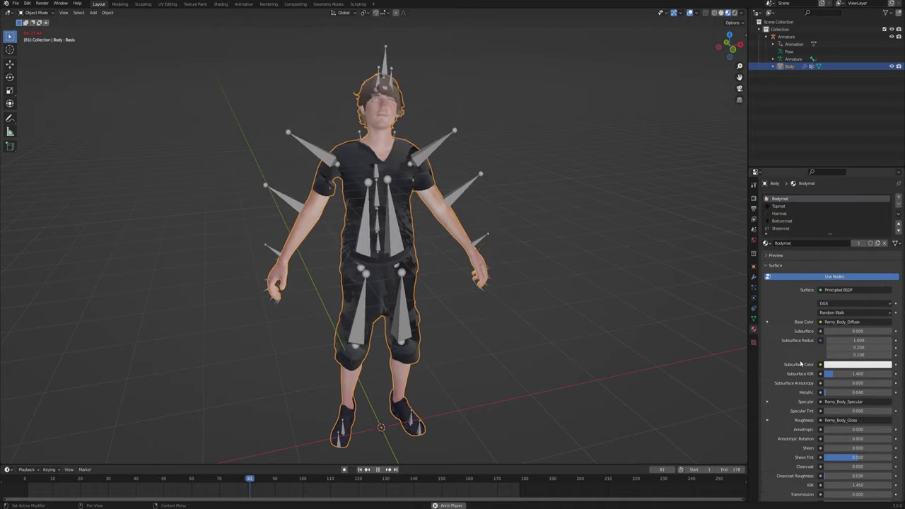
click(780, 206)
scroll(788, 347, down, 10)
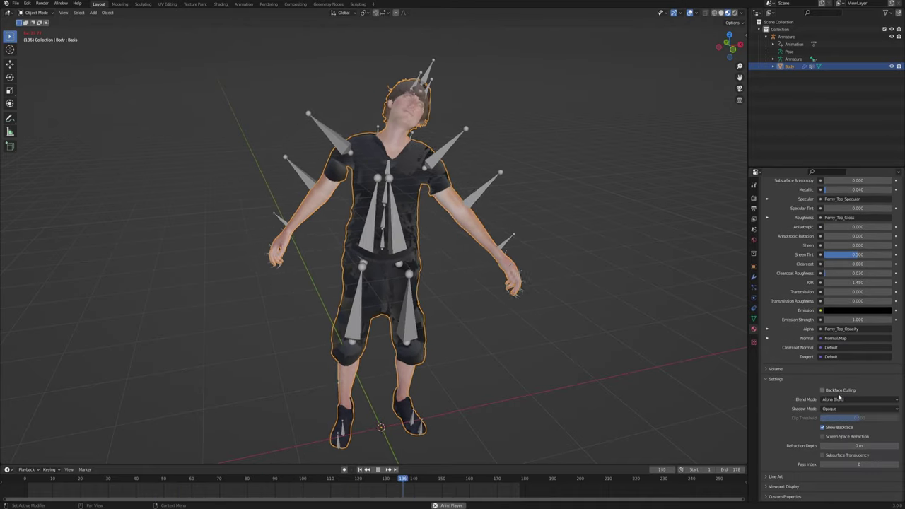
click(822, 402)
click(834, 411)
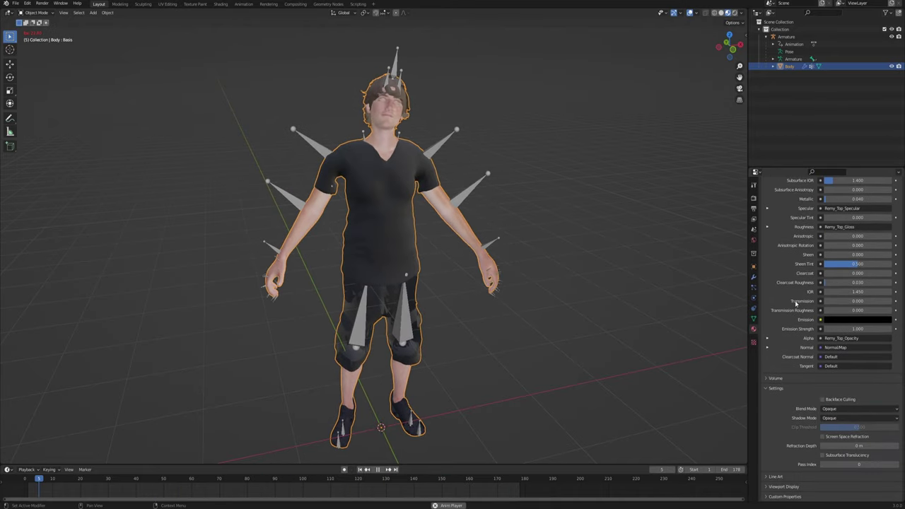
Step: Change the Hairmat material's blend mode to Opaque
scroll(795, 273, up, 10)
click(778, 183)
scroll(812, 339, down, 10)
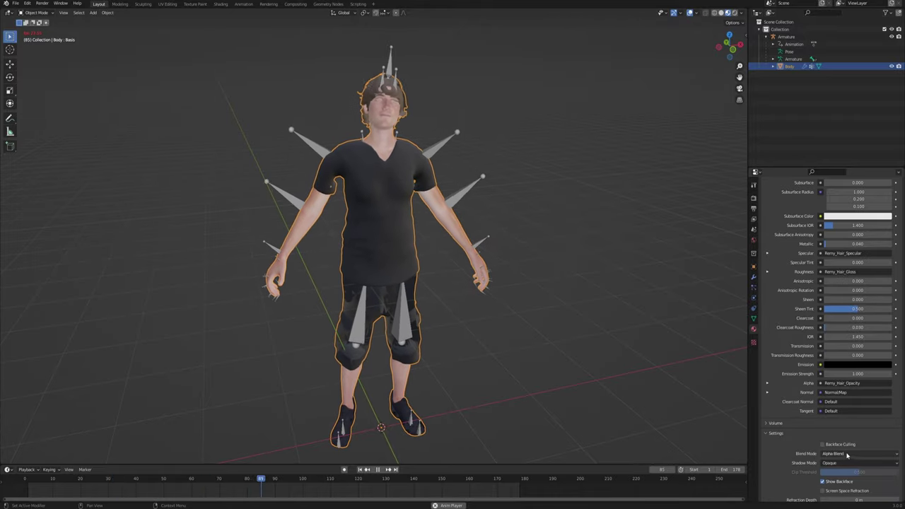
click(849, 453)
click(847, 463)
Step: Make the Bottommat material opaque through its blend mode
scroll(813, 339, up, 10)
click(792, 220)
scroll(787, 367, down, 10)
click(850, 455)
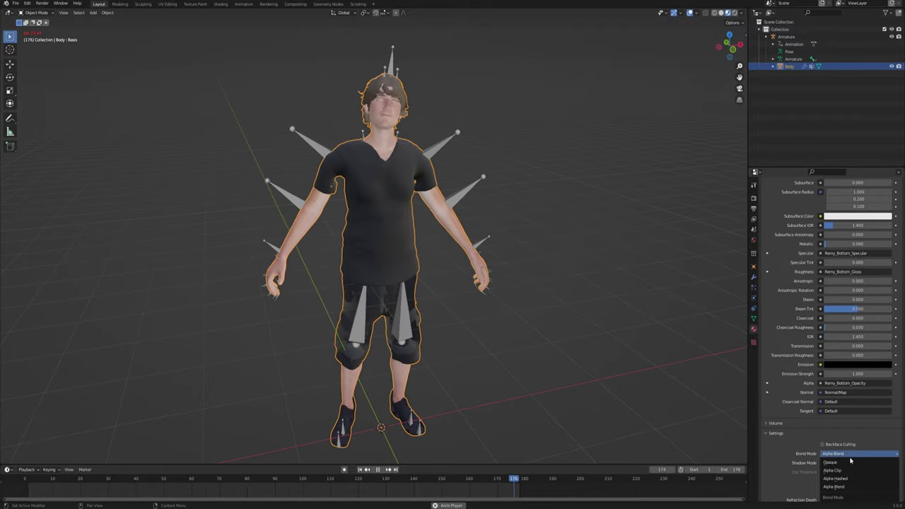
click(847, 469)
Step: Set the Shoesmat material's blend mode to Opaque and deselect the character
scroll(813, 340, up, 10)
click(780, 227)
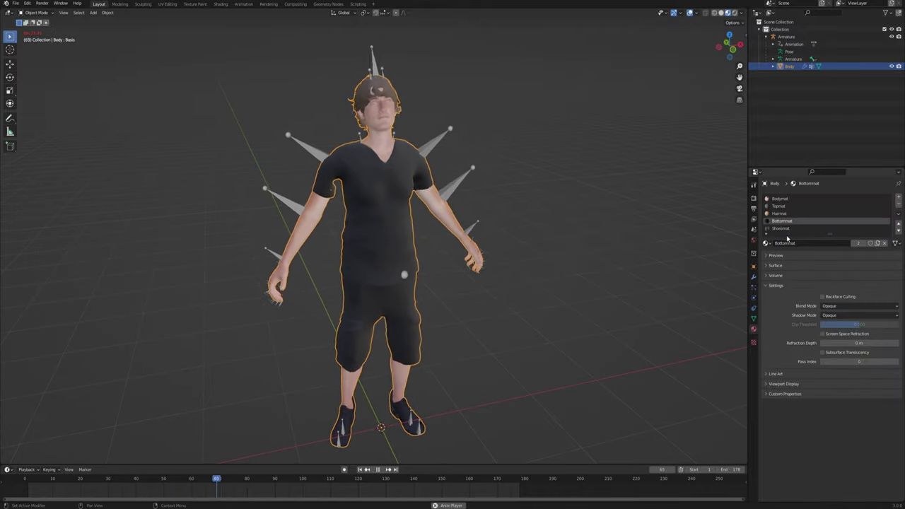
click(848, 306)
click(830, 314)
click(566, 323)
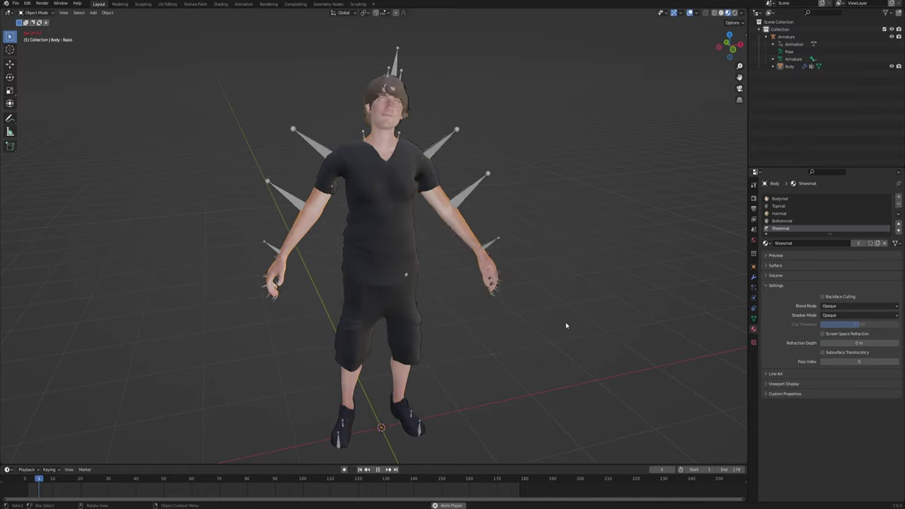
middle_drag(497, 333, 472, 429)
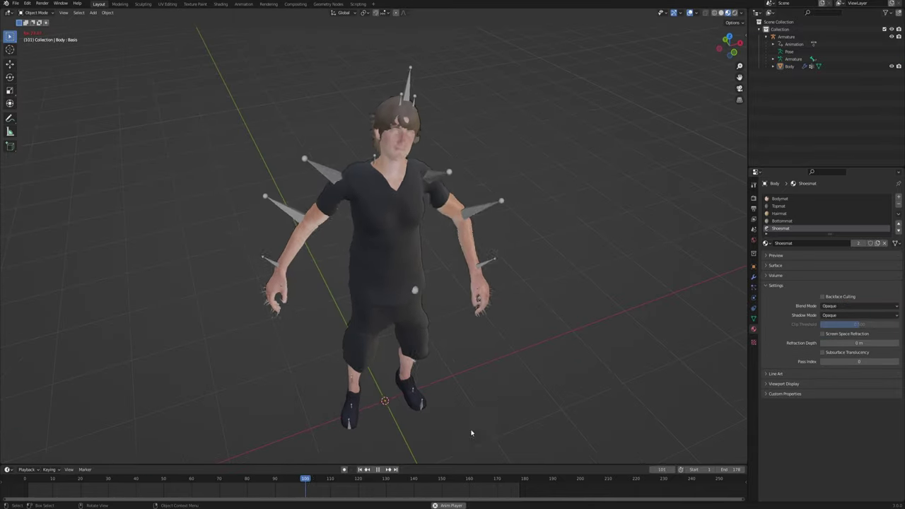
Step: Stop the playback, select the Body mesh and examine the character's face and eyes up close
click(380, 470)
click(400, 363)
middle_drag(401, 297, 357, 154)
scroll(401, 246, up, 4)
scroll(359, 301, up, 1)
scroll(357, 154, up, 1)
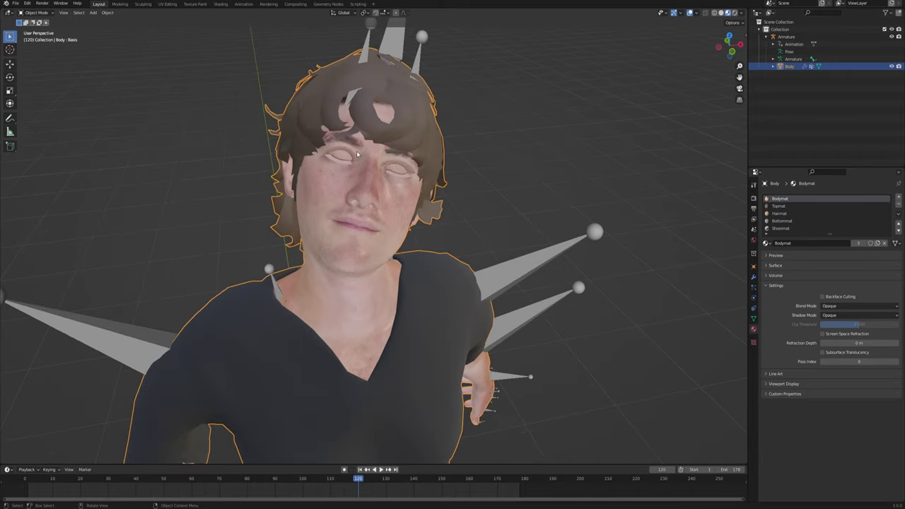
scroll(346, 151, up, 2)
shift+middle_drag(334, 116, 333, 142)
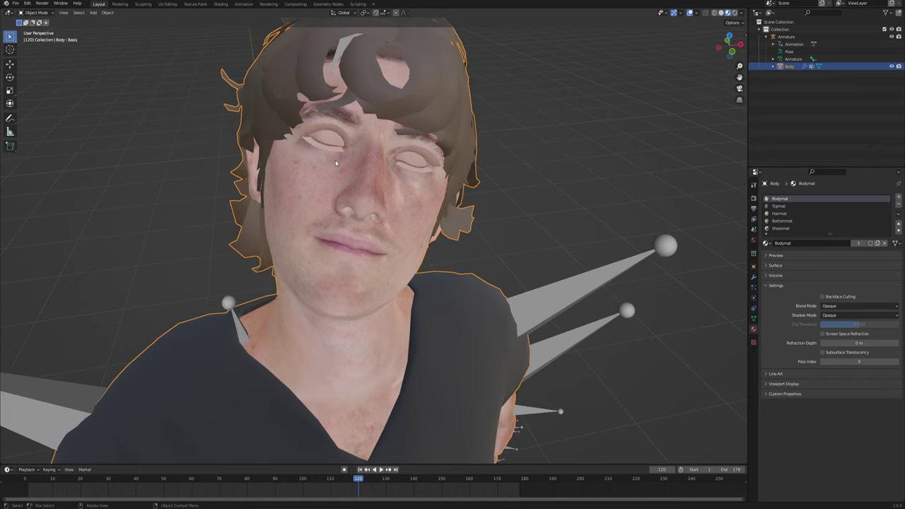
scroll(335, 162, down, 2)
middle_drag(356, 192, 406, 203)
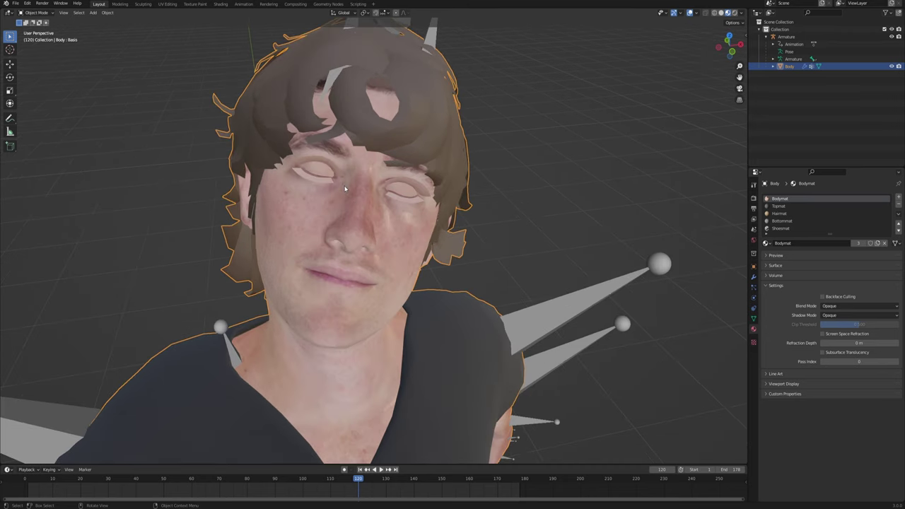
scroll(345, 188, down, 2)
Step: Edit the Body mesh in the UV Editing workspace, select both linked eyeballs in front view and unwrap them with Project from View
key(Tab)
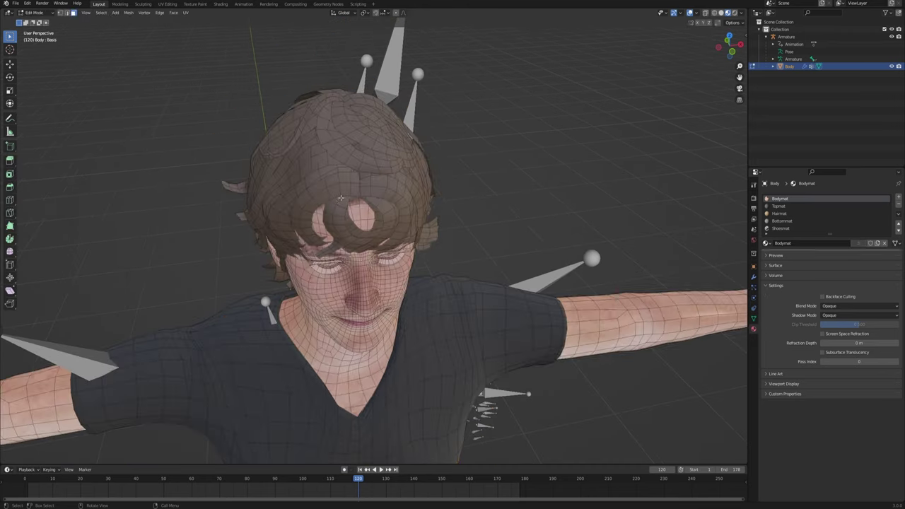
scroll(335, 205, up, 2)
middle_drag(335, 204, 354, 313)
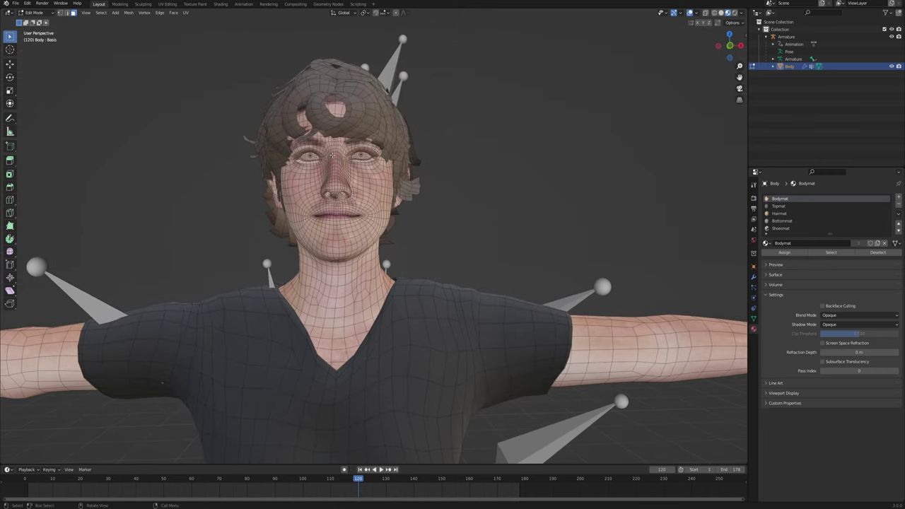
click(167, 4)
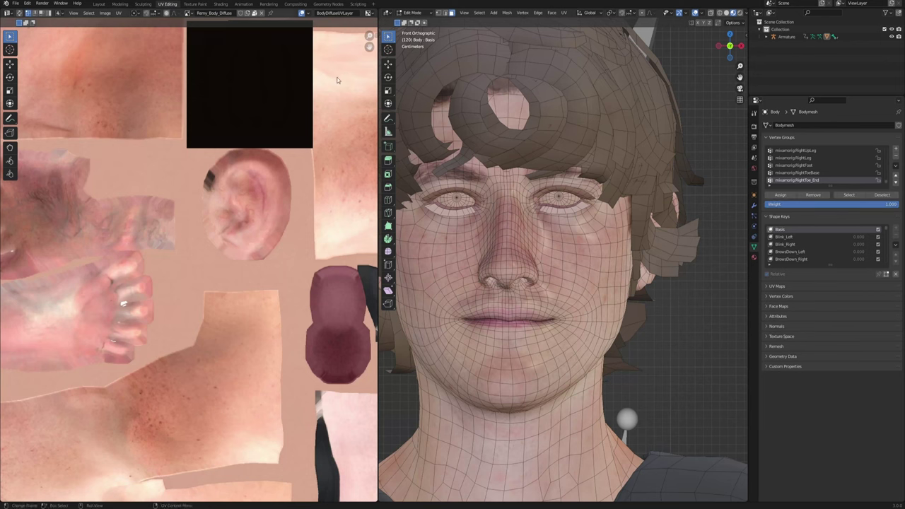
scroll(461, 200, up, 3)
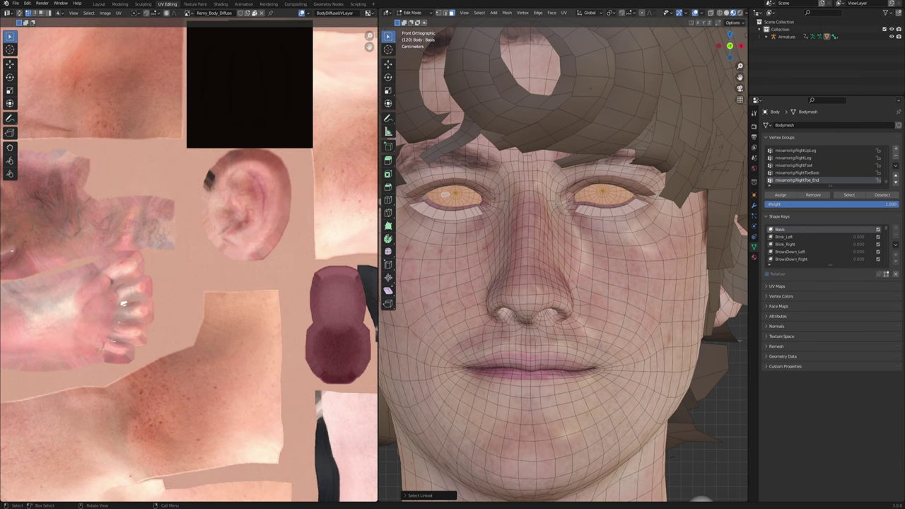
key(u)
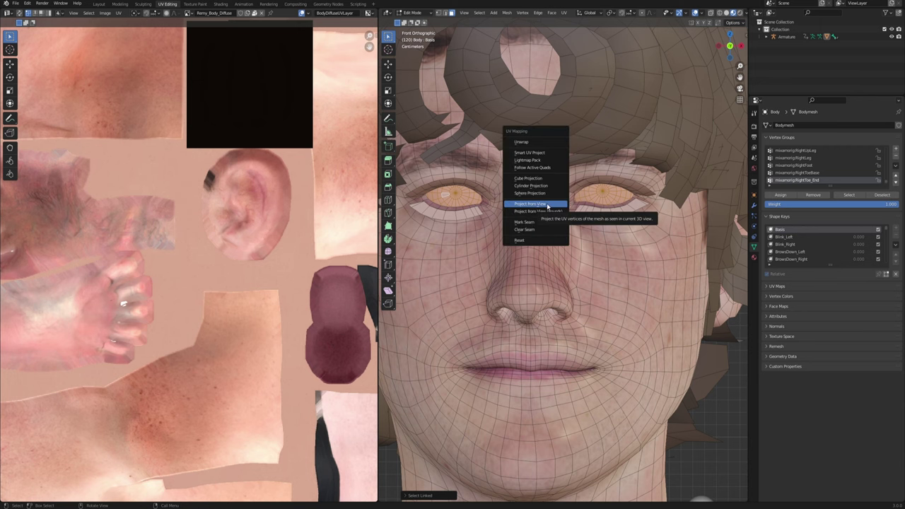
click(547, 204)
Step: Move the projected eyeball UVs over the blue eye images in the Remy_Body_Diffuse texture
drag(218, 309, 219, 311)
key(g)
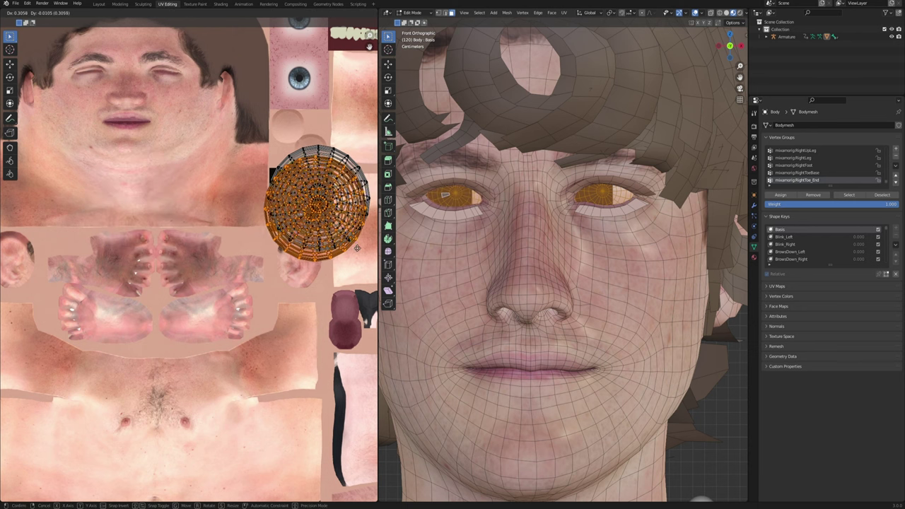
click(349, 243)
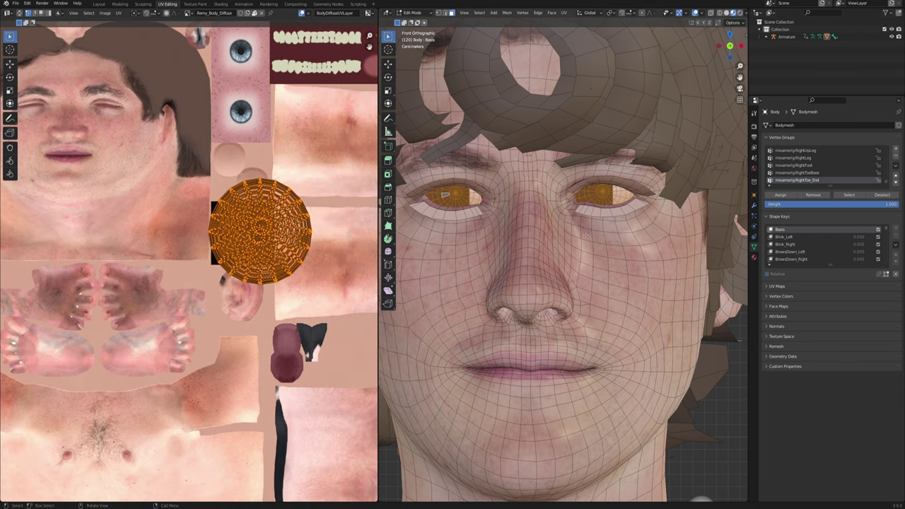
scroll(273, 189, up, 3)
key(g)
click(279, 244)
middle_drag(279, 244, 259, 329)
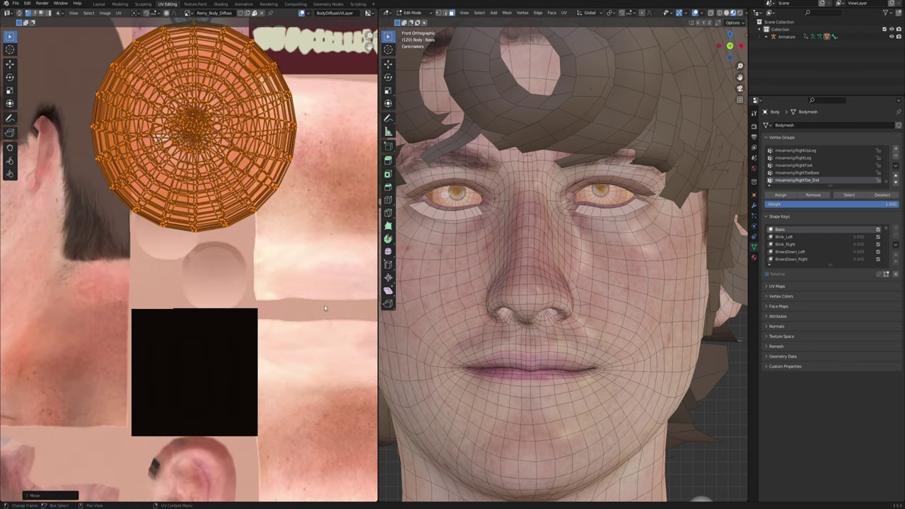
Step: Scale and move the projected eyeball UVs so they centre on the blue iris in the Remy_Body_Diffuse texture
key(s)
click(239, 181)
scroll(234, 172, up, 3)
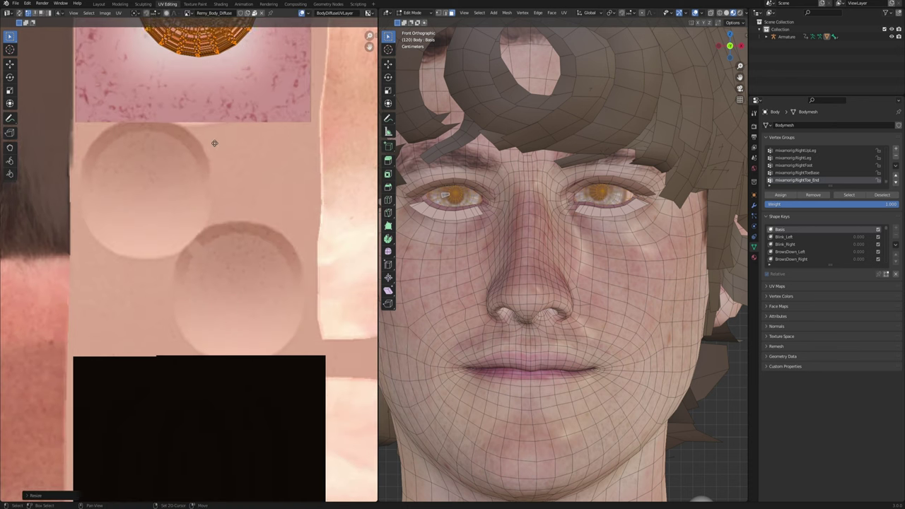
scroll(218, 141, down, 1)
middle_drag(226, 97, 210, 195)
key(g)
click(209, 198)
key(s)
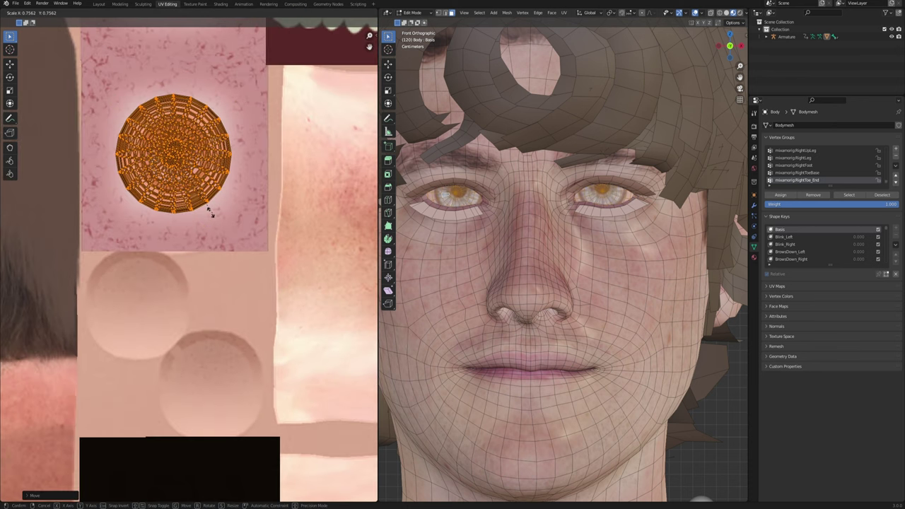
click(247, 261)
key(g)
click(238, 247)
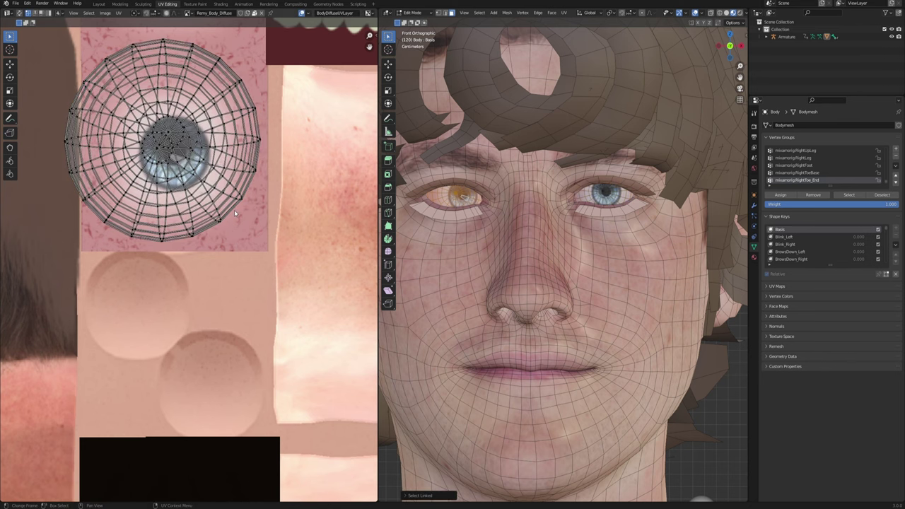
Step: Fit the remaining mismatched eyeball's UVs over the blue iris, return to Object Mode and check both eyes on the character
key(a)
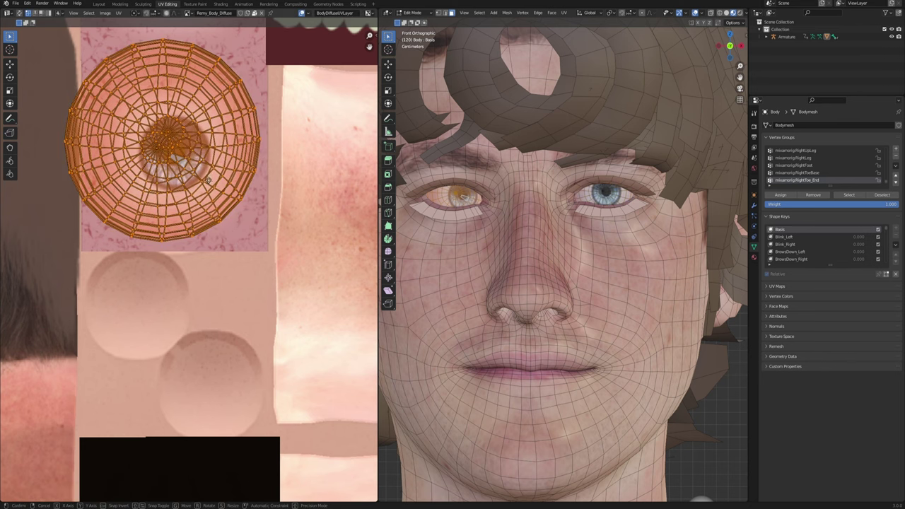
key(Tab)
mouse_move(559, 271)
middle_down()
mouse_move(570, 285)
mouse_move(548, 258)
middle_up()
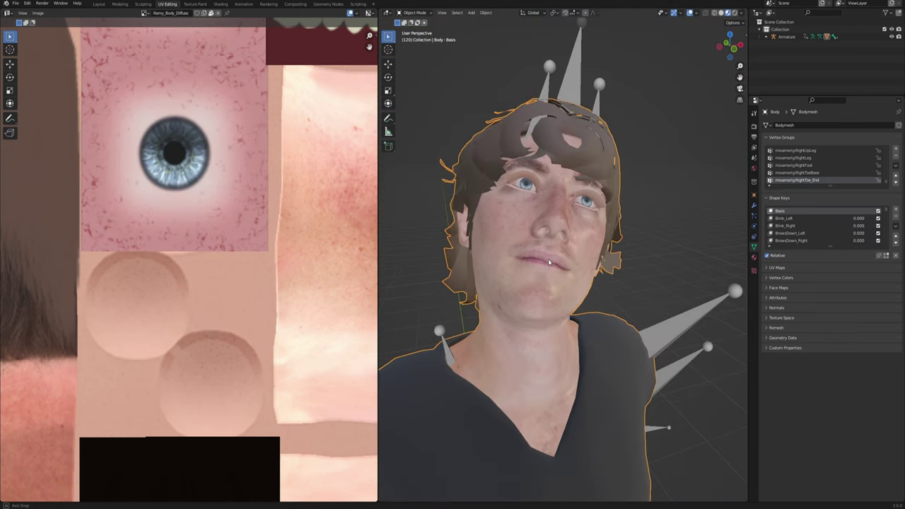
scroll(530, 236, down, 5)
middle_drag(565, 205, 556, 239)
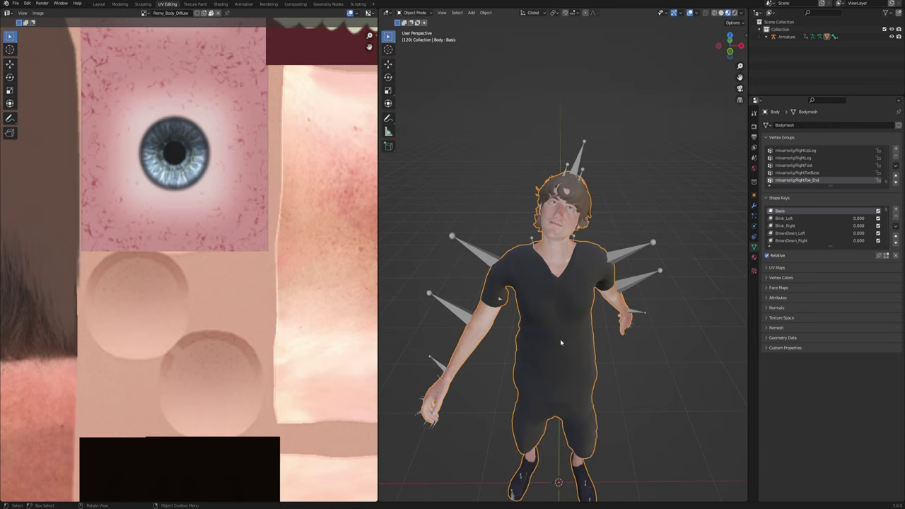
shift+middle_drag(560, 340, 563, 280)
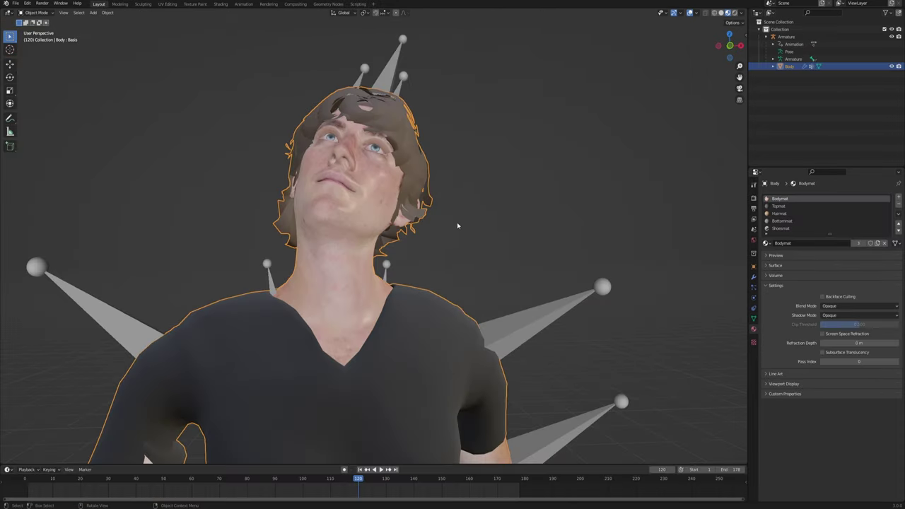
Step: Switch back to the Layout workspace, split the 3D viewport vertically and turn the new area into a Shader Editor
scroll(431, 230, down, 5)
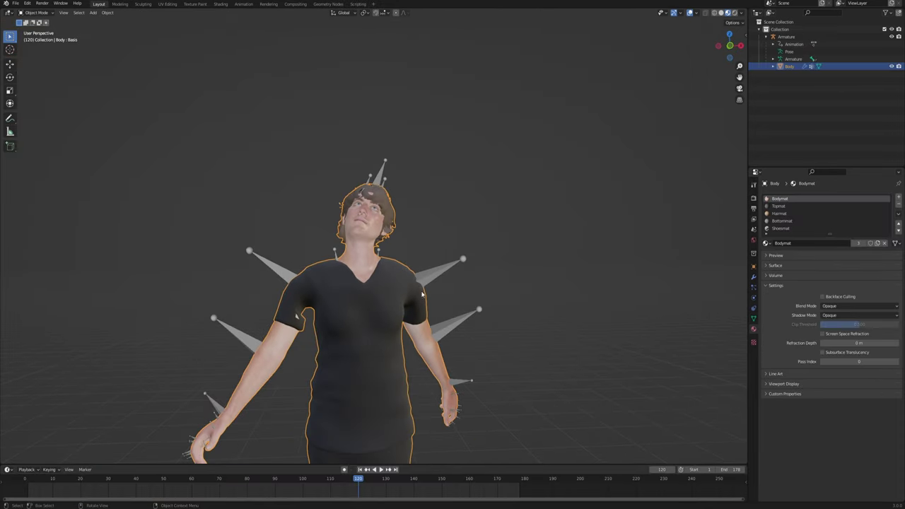
scroll(520, 376, down, 4)
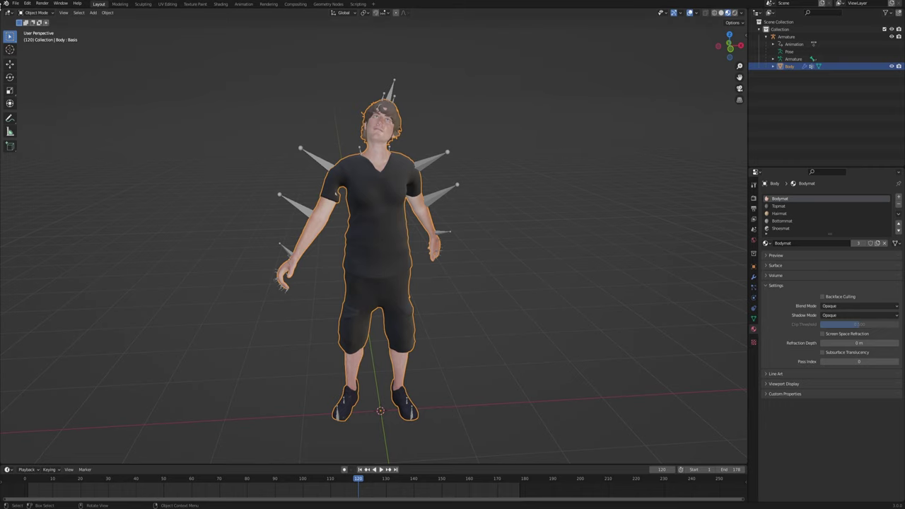
drag(4, 9, 405, 106)
click(8, 13)
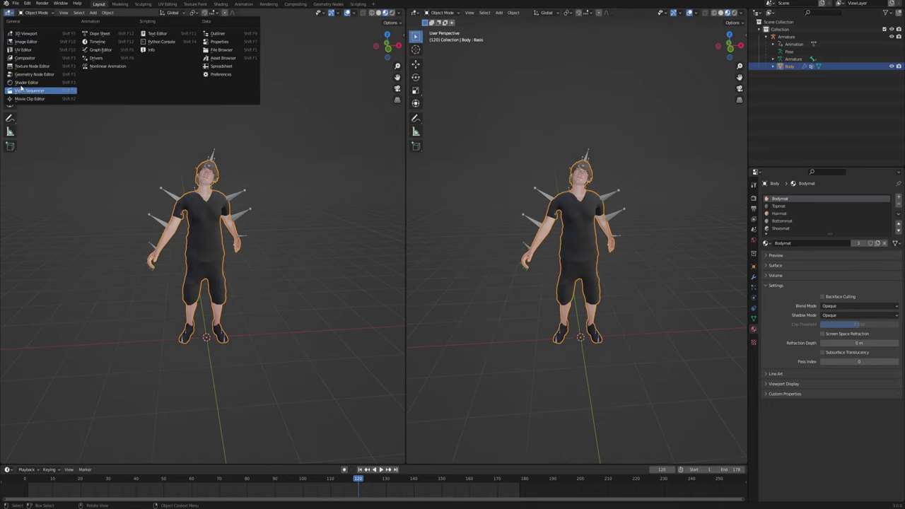
click(27, 82)
scroll(212, 205, down, 5)
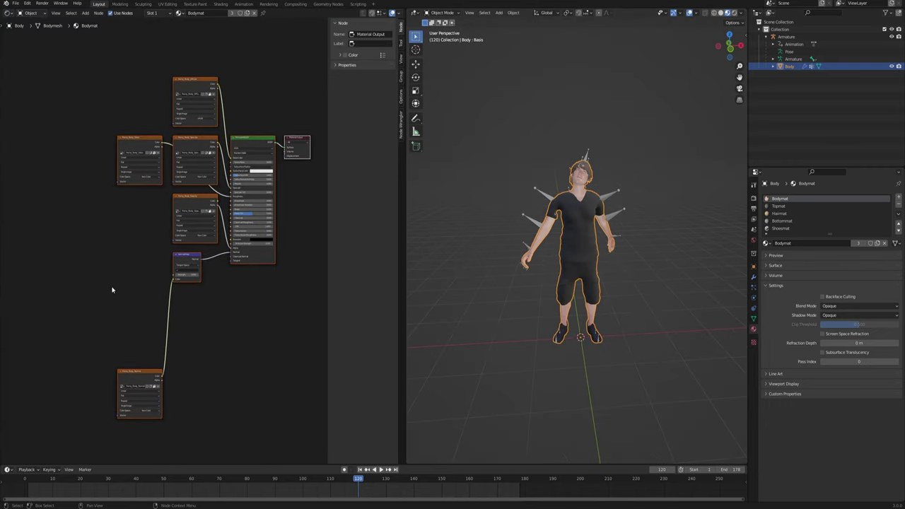
Step: Move the Remy_Body_Normal texture node up beside the Normal Map node in the Bodymat material
drag(130, 373, 126, 265)
scroll(167, 249, up, 4)
middle_drag(154, 200, 143, 258)
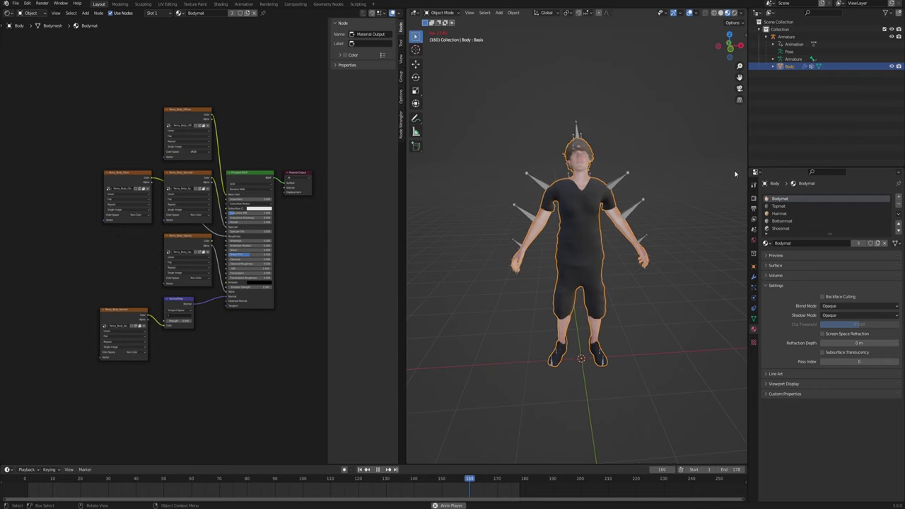
Step: Check the scene's output frame rate, return to Bodymat and delete its opacity texture, Normal Map and normal texture nodes
click(754, 207)
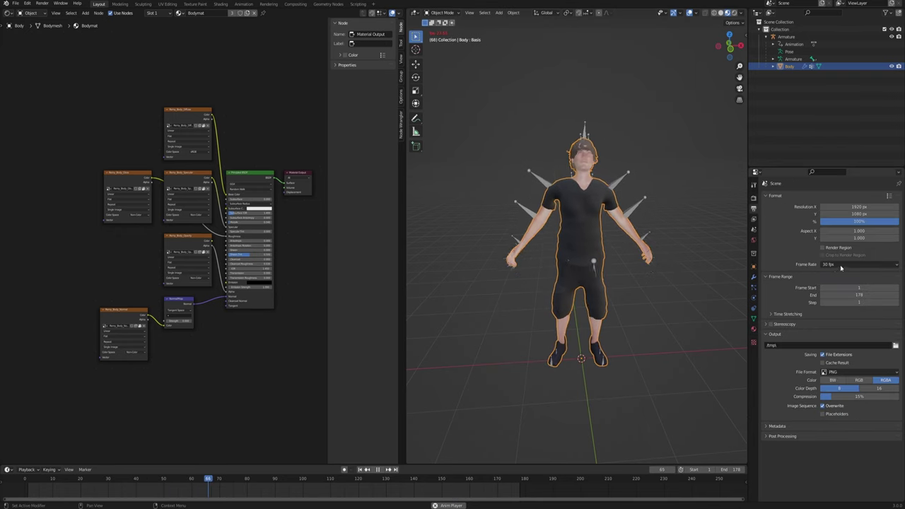
click(754, 330)
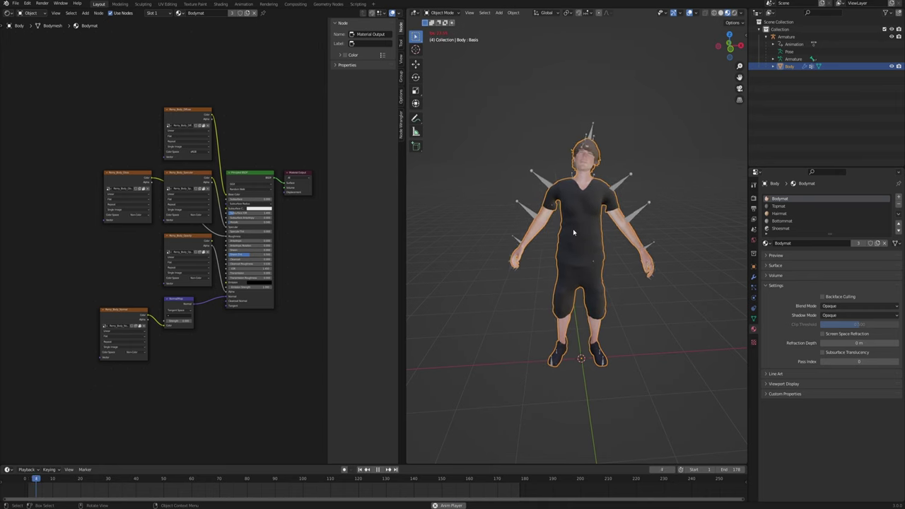
scroll(111, 279, up, 1)
middle_drag(111, 279, 104, 262)
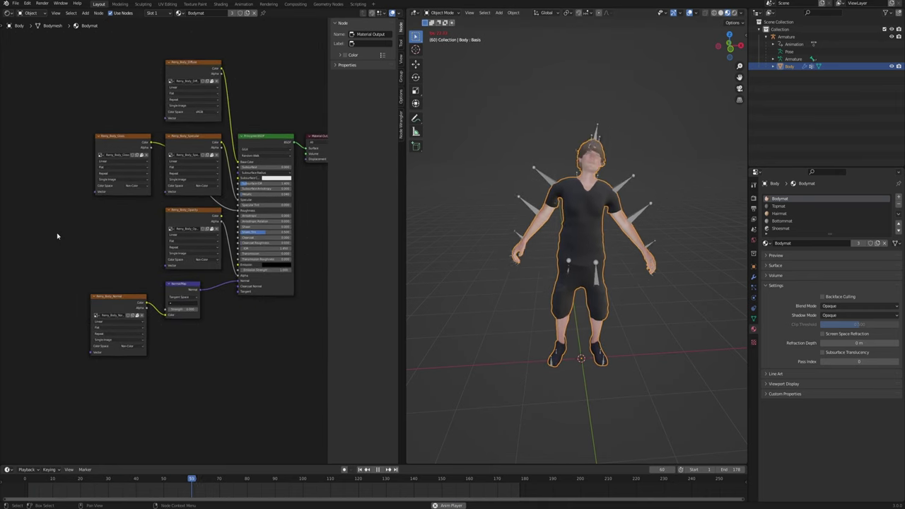
drag(57, 236, 212, 336)
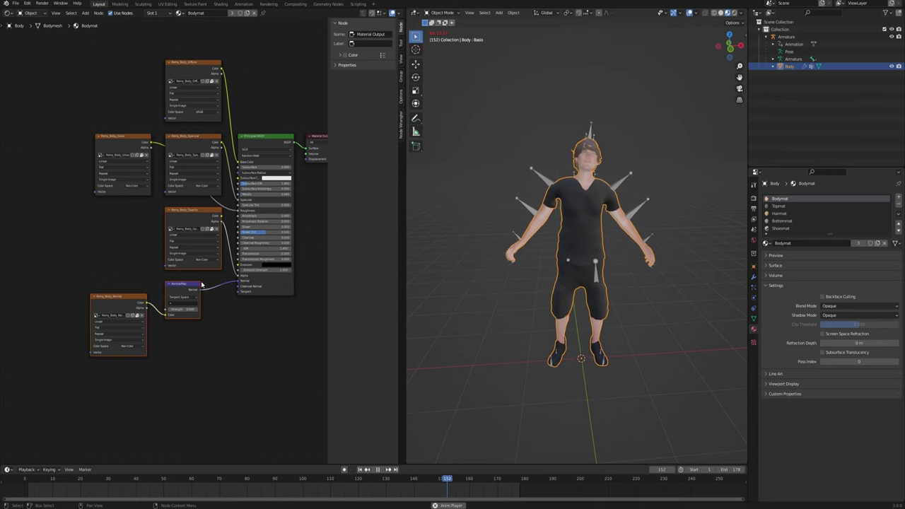
key(x)
Step: Delete the opacity texture, Normal Map and normal texture nodes from the Topmat and Hairmat materials
click(781, 206)
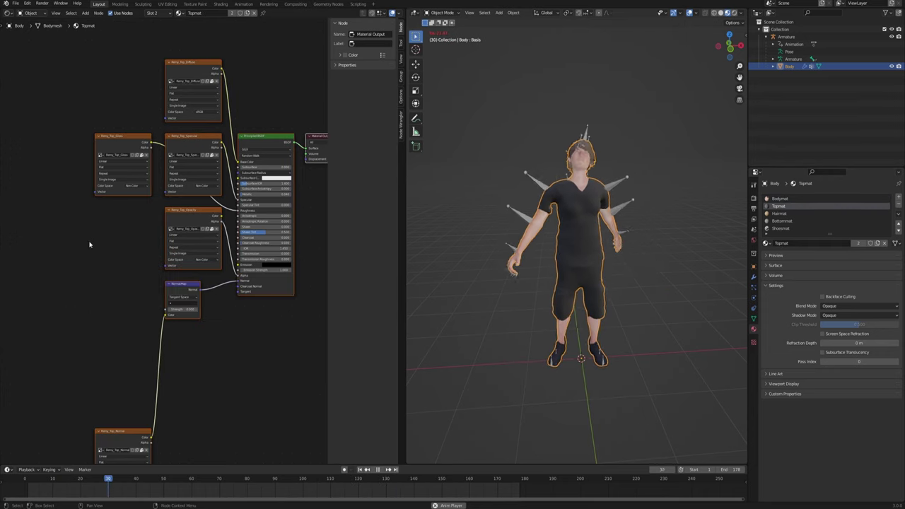
drag(68, 243, 182, 434)
key(x)
click(780, 214)
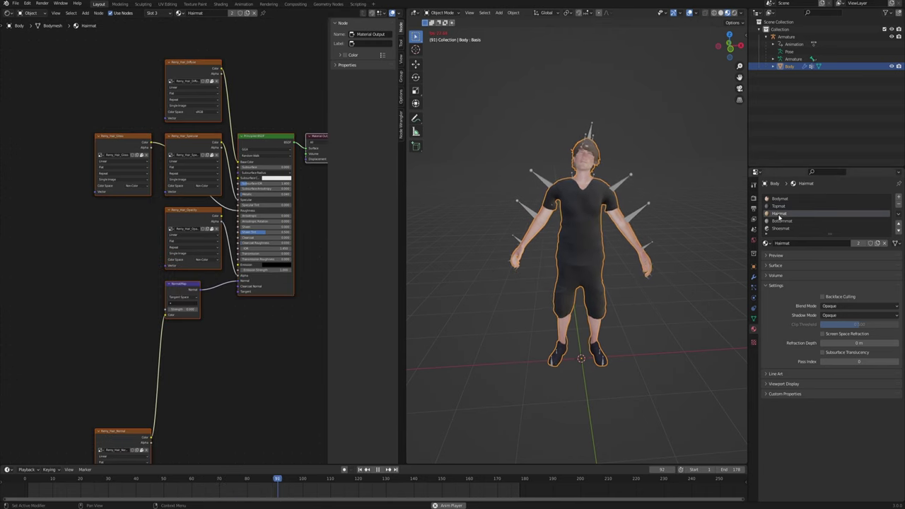
drag(55, 239, 185, 434)
key(x)
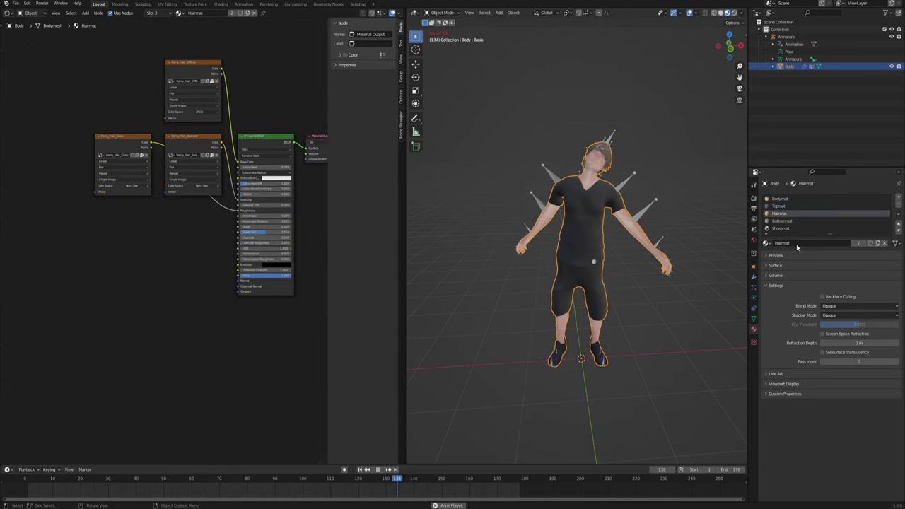
Step: Delete the opacity texture, Normal Map and normal texture nodes from the Bottommat and Shoesmat materials
click(781, 221)
drag(69, 253, 194, 451)
key(x)
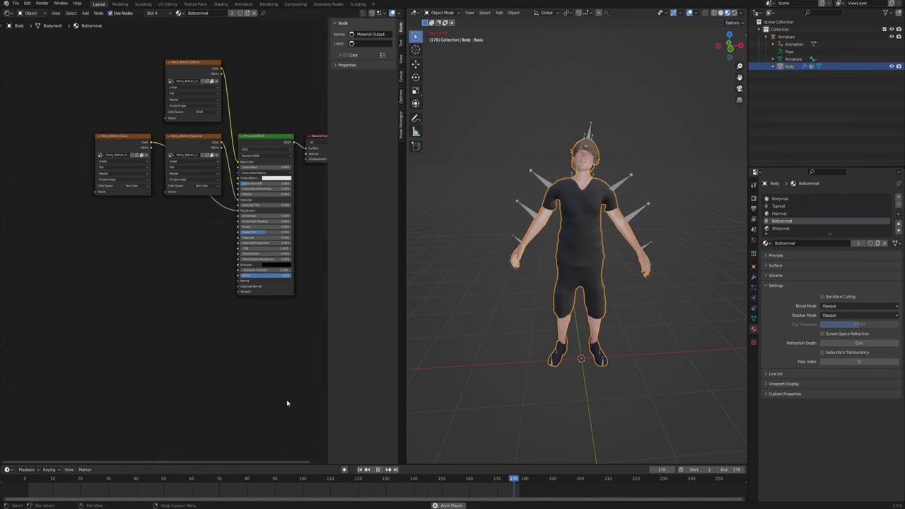
click(781, 229)
drag(69, 248, 207, 427)
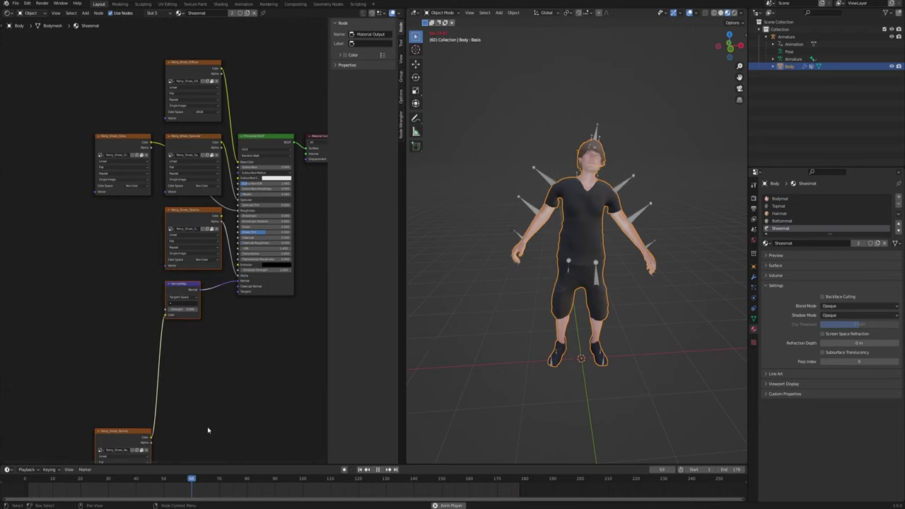
key(x)
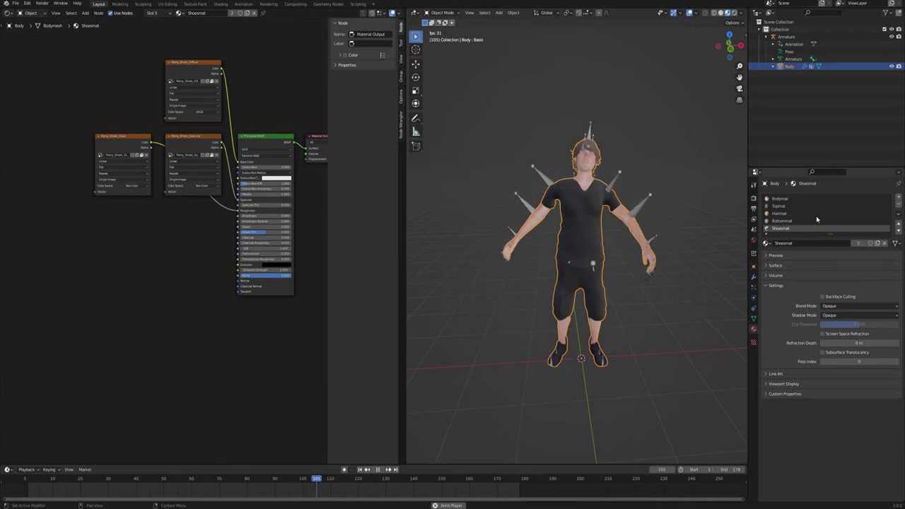
Step: Select Bodymat's texture and Principled BSDF nodes and move them down, away from the Material Output, to free up space
click(780, 198)
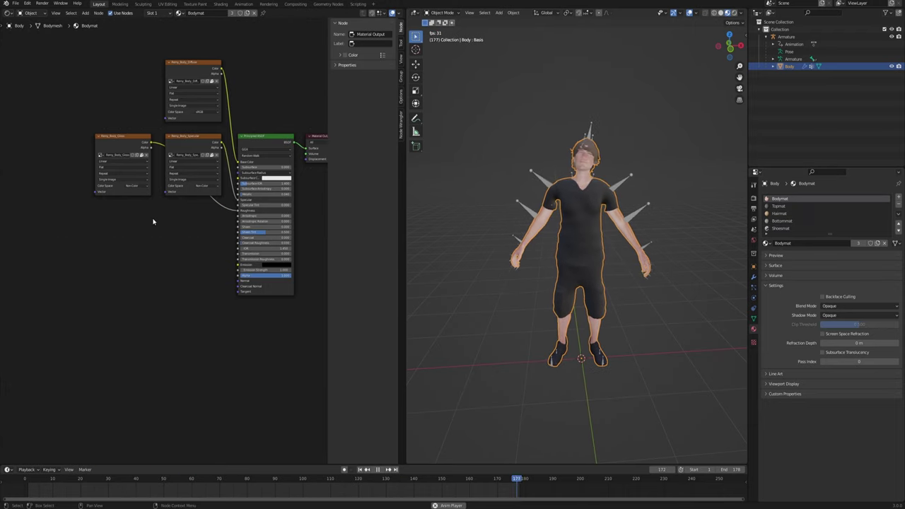
middle_drag(153, 246, 124, 309)
scroll(123, 304, down, 2)
drag(40, 115, 256, 340)
drag(226, 248, 134, 381)
middle_drag(214, 364, 273, 322)
click(199, 266)
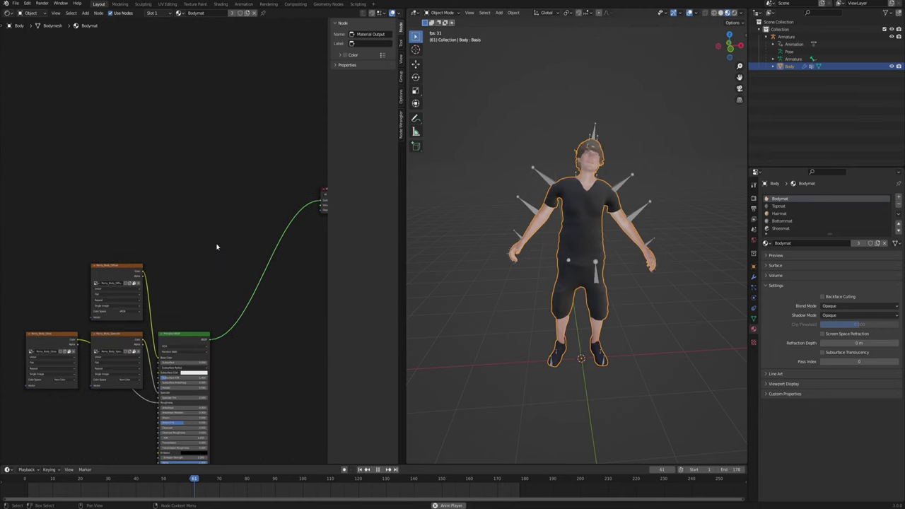
middle_drag(238, 195, 249, 225)
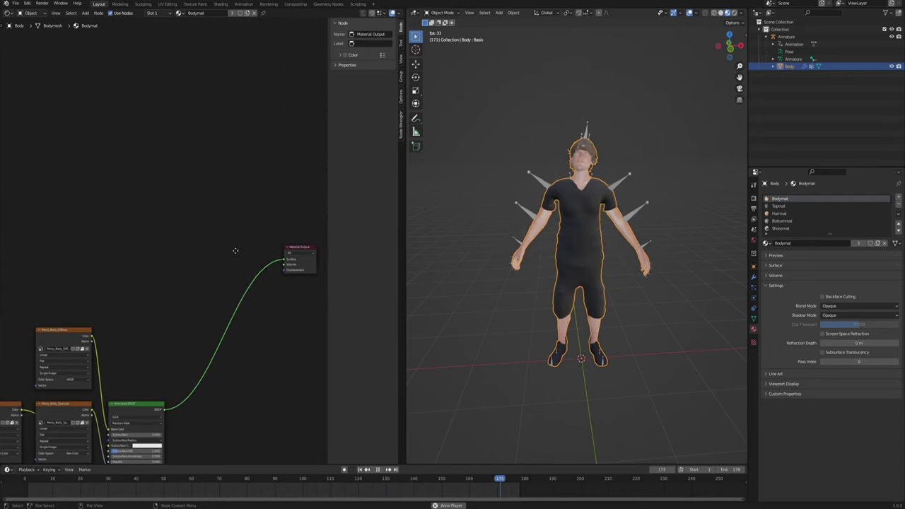
Step: Hide the Shader Editor's sidebar, narrow the editor and view the character at an angle in the enlarged 3D viewport
key(n)
drag(403, 205, 298, 205)
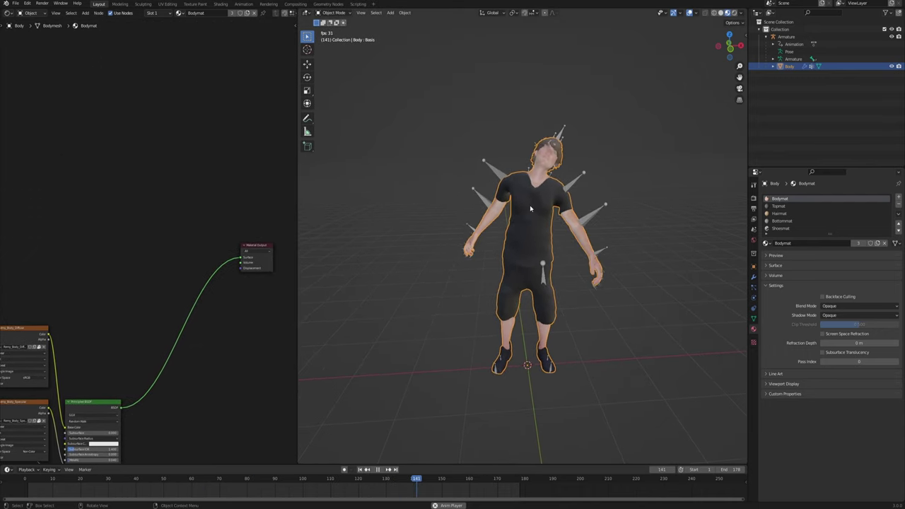
middle_drag(530, 205, 506, 256)
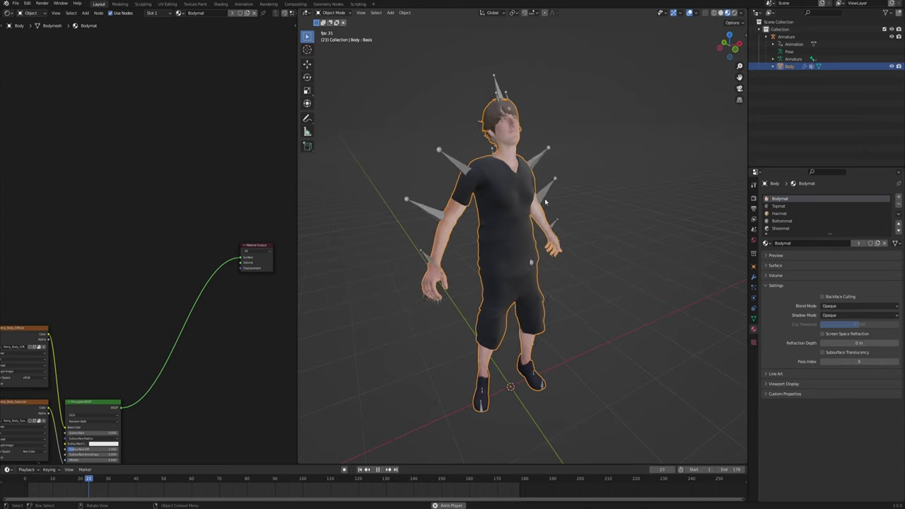
Step: Stop the playback, add Dynamic Paint physics with a canvas to the Body mesh and expand the canvas output settings
click(754, 297)
key(space)
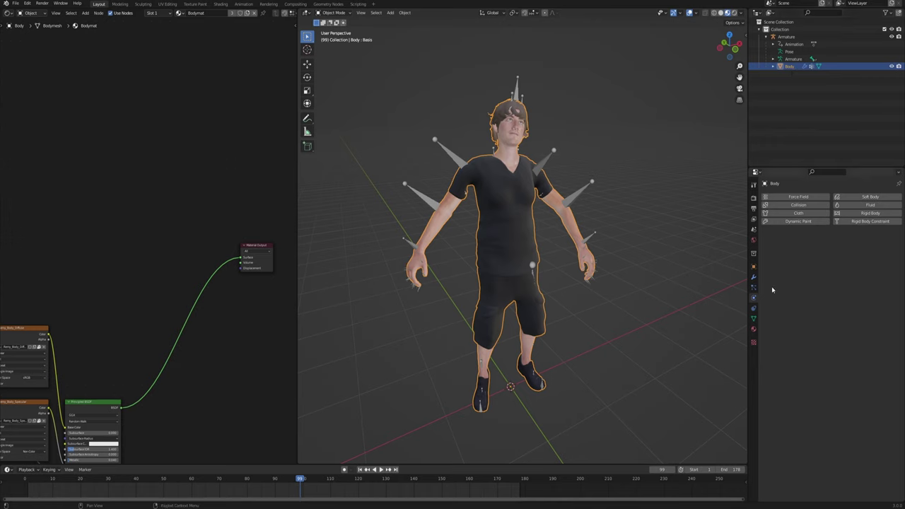
click(793, 222)
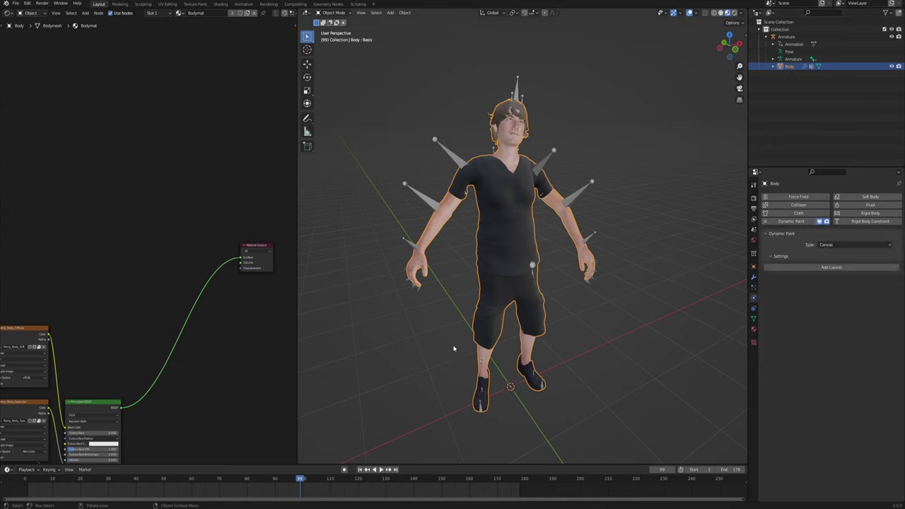
click(821, 269)
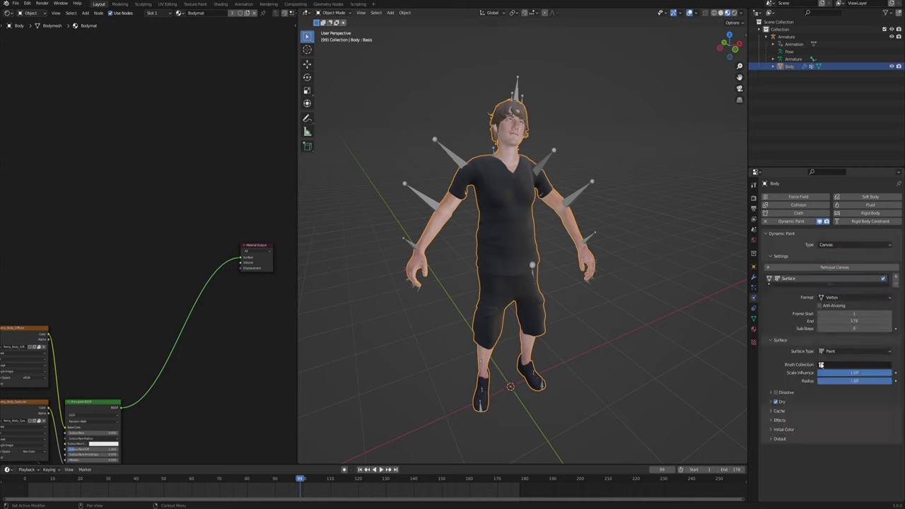
click(778, 439)
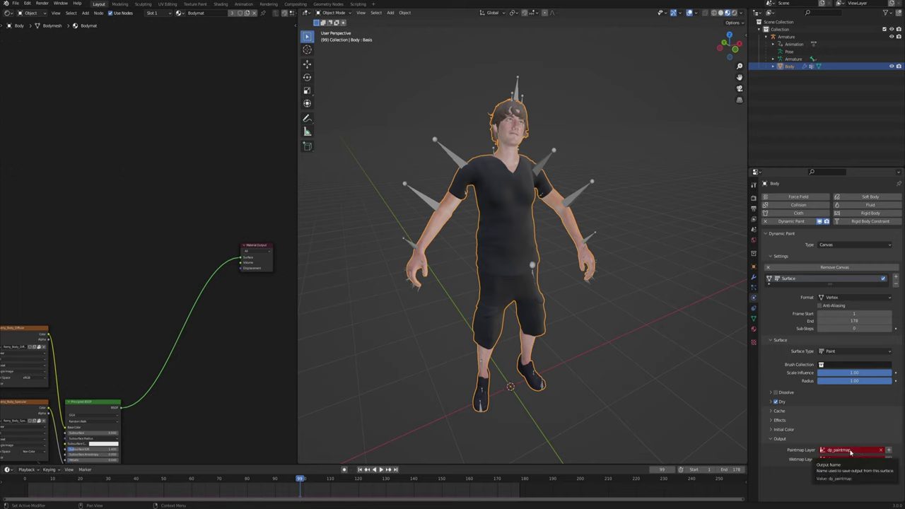
Step: Add a vertex color layer to the Body mesh and go back to its Dynamic Paint canvas settings
click(754, 320)
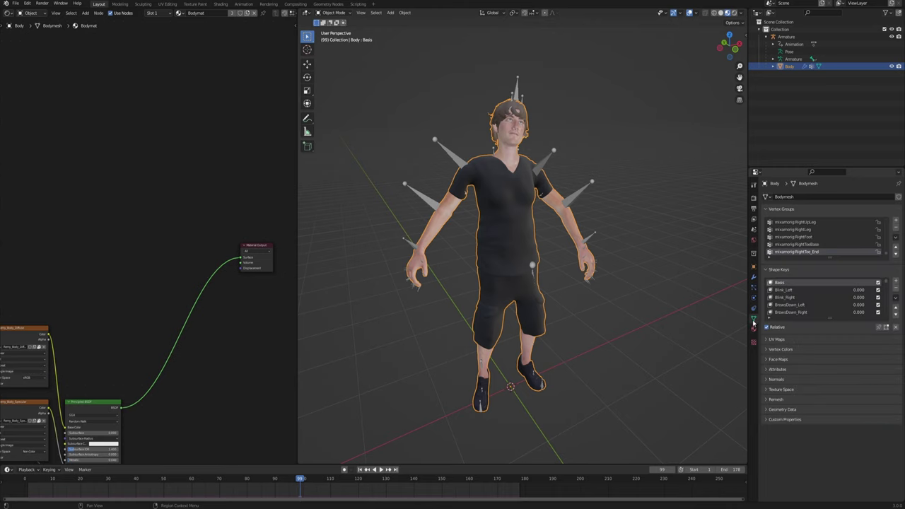
click(790, 349)
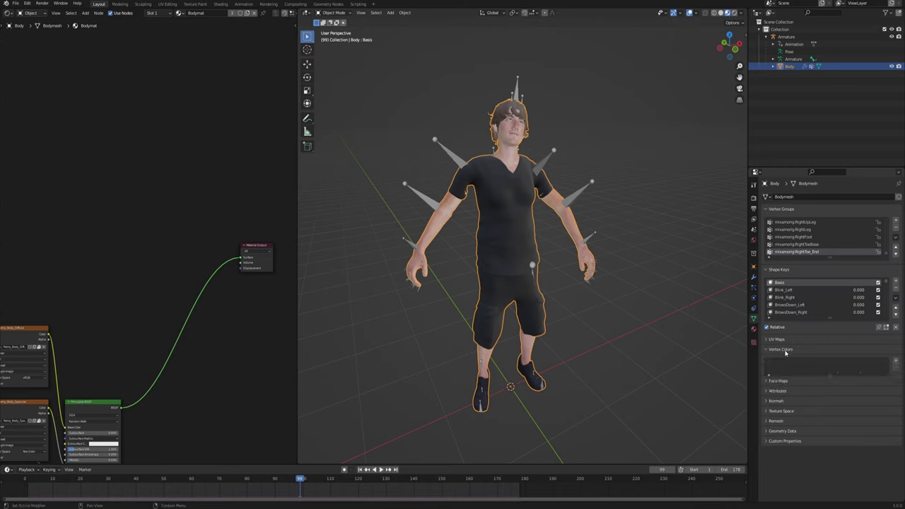
click(897, 361)
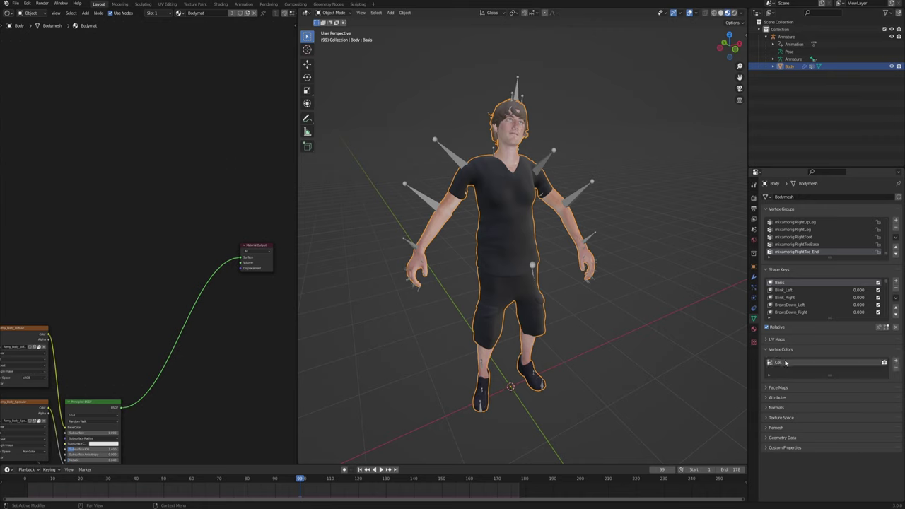
click(753, 299)
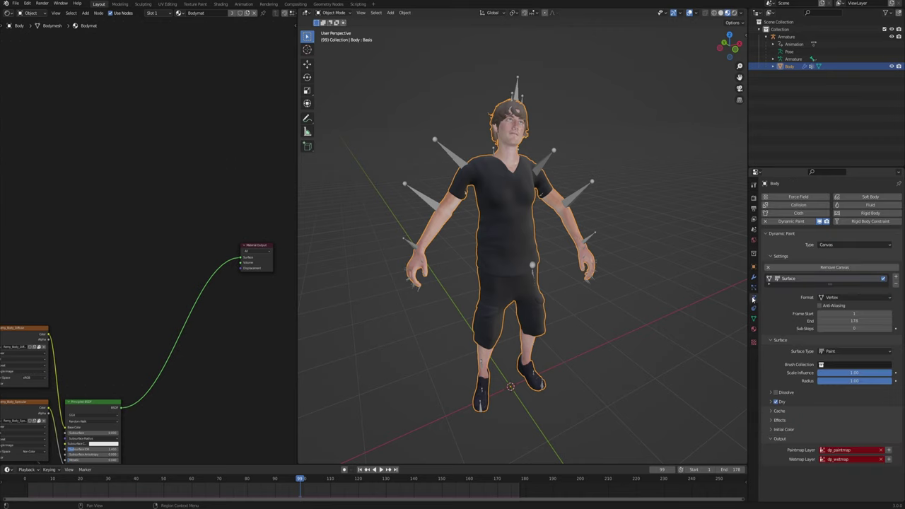
Step: Assign the Col vertex color layer as the canvas's paintmap output and deselect the Body mesh
click(835, 449)
click(827, 373)
middle_drag(557, 302, 602, 315)
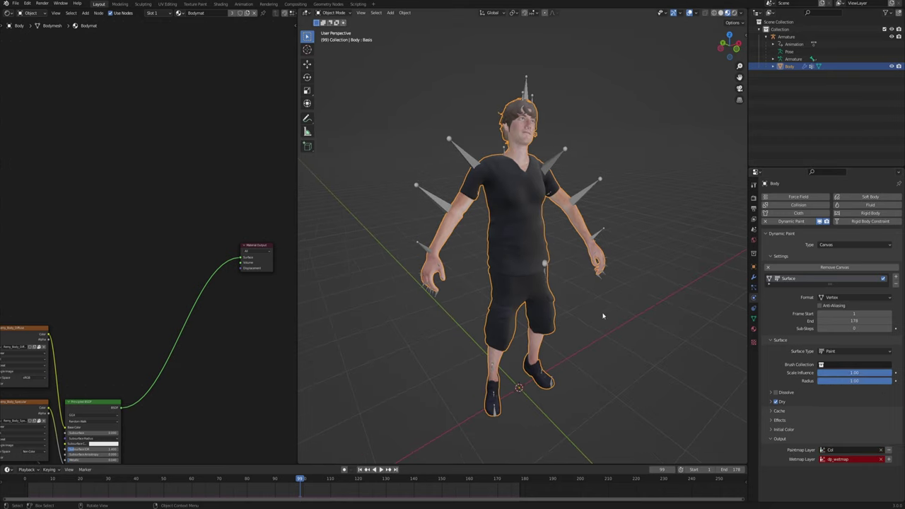
click(602, 315)
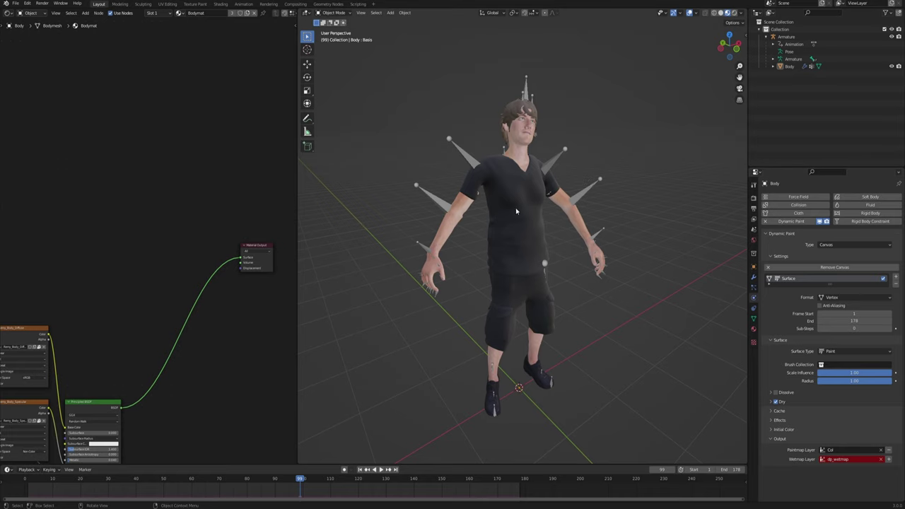
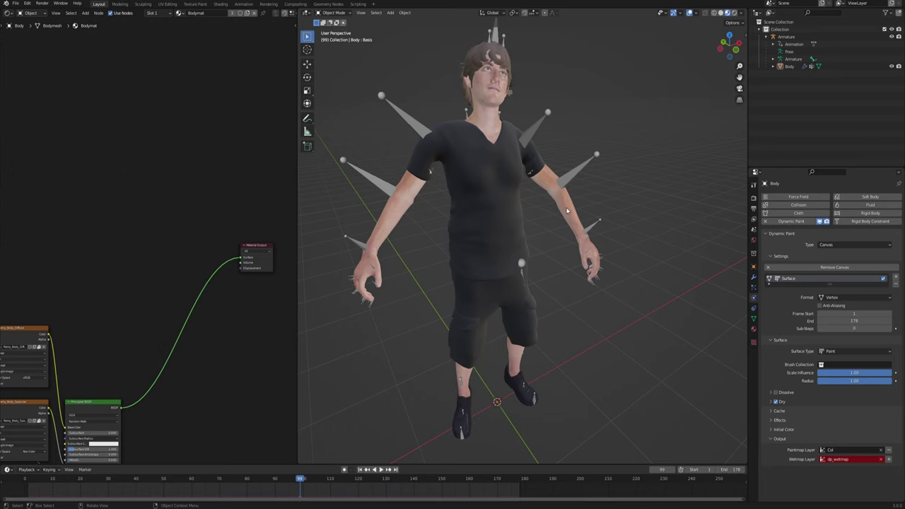
middle_drag(556, 220, 516, 164)
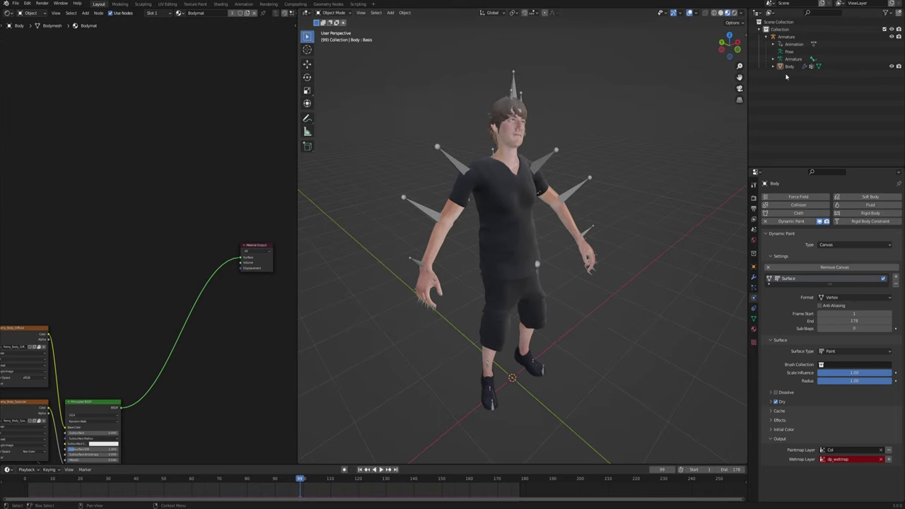
Step: Enter Edit Mode on the Body mesh and select all linked exposed skin: the arms, head and legs
click(514, 159)
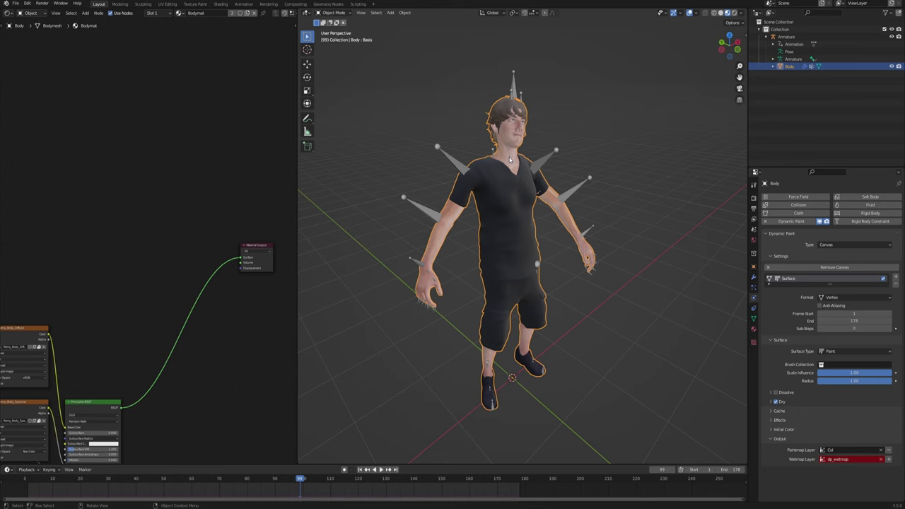
key(Tab)
middle_drag(437, 208, 402, 198)
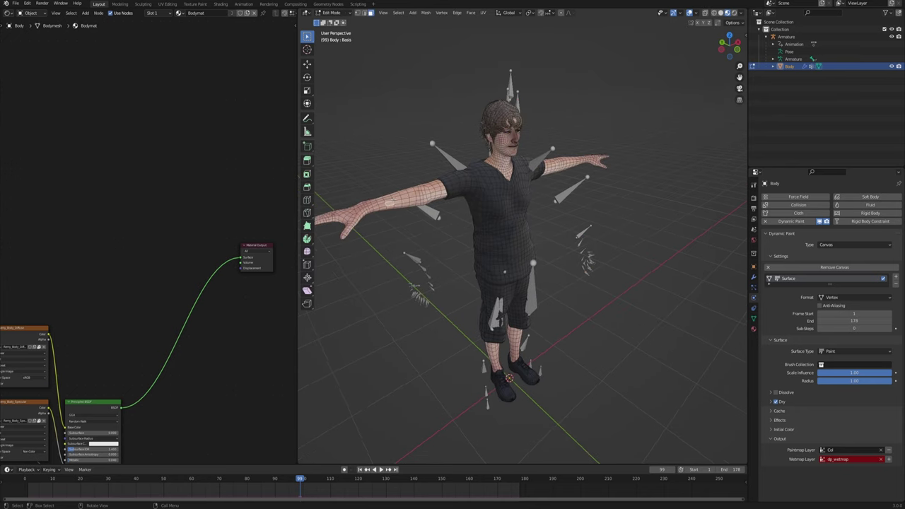
key(ctrl+l)
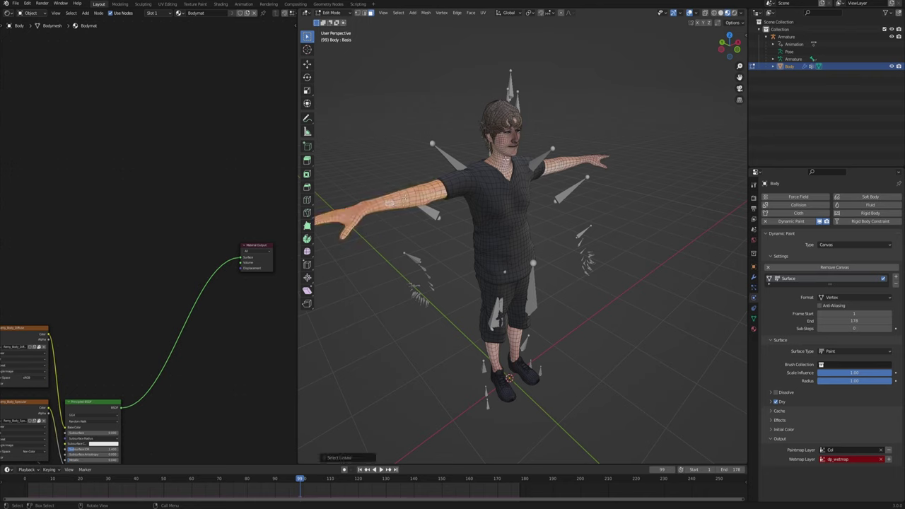
key(l)
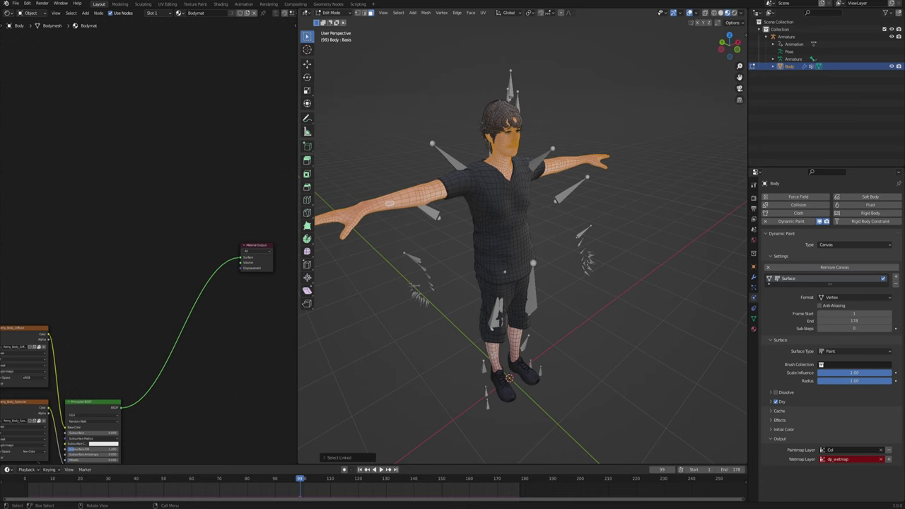
middle_drag(519, 178, 501, 177)
scroll(499, 139, up, 6)
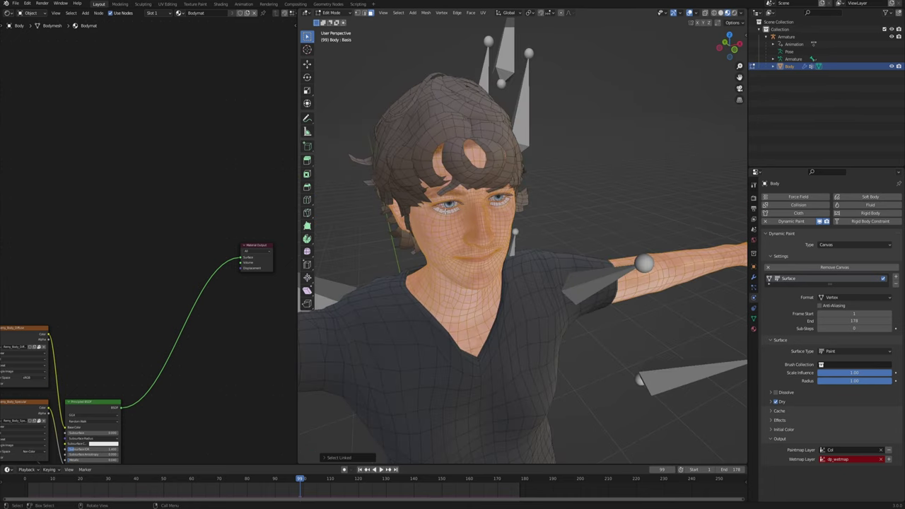
key(l)
scroll(493, 193, down, 5)
middle_drag(493, 195, 549, 200)
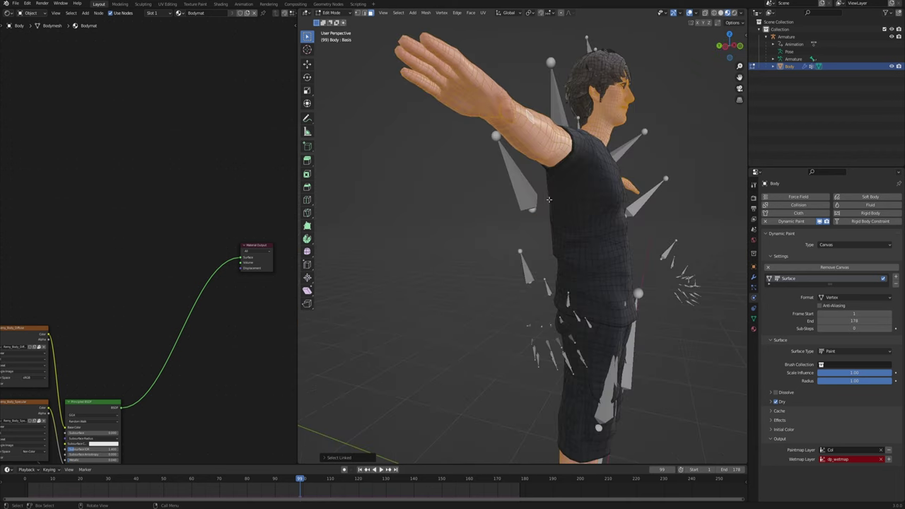
Step: Duplicate the selected skin parts in place, separate the copy into its own object and return to Object Mode
scroll(597, 245, down, 2)
middle_drag(597, 245, 517, 188)
key(g)
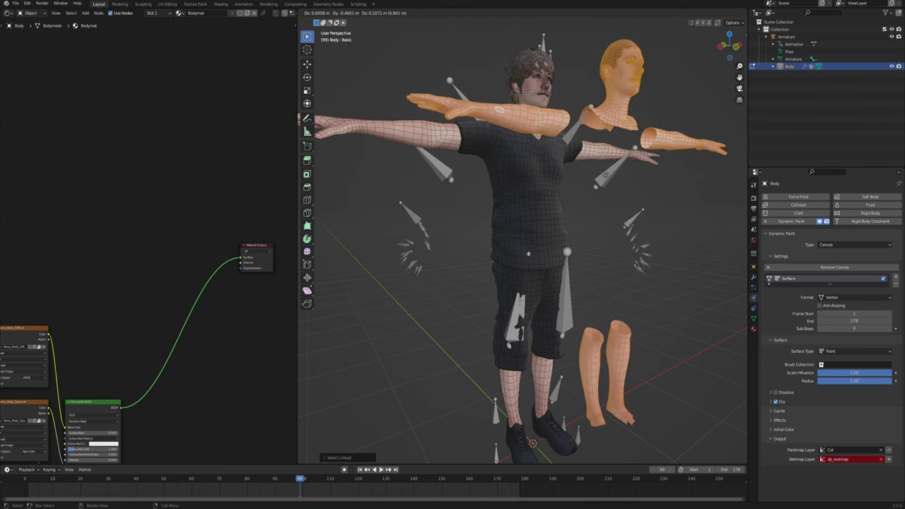
key(Escape)
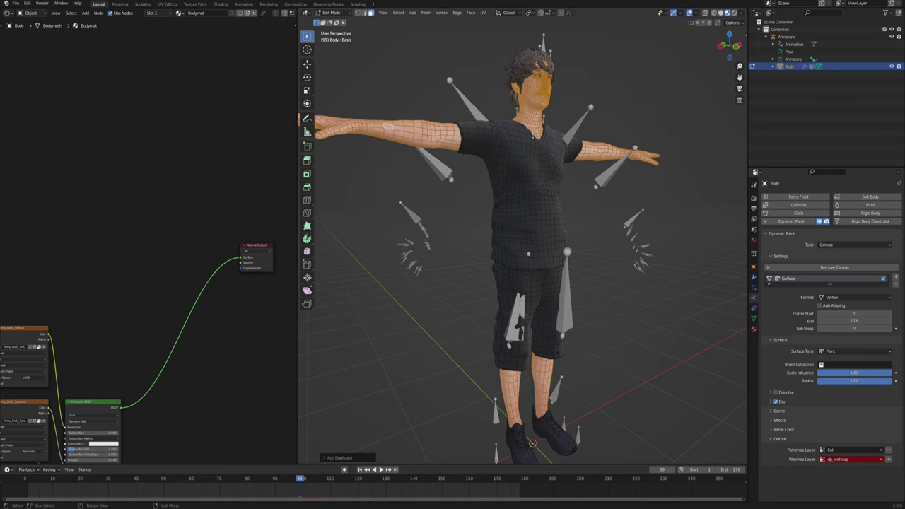
key(p)
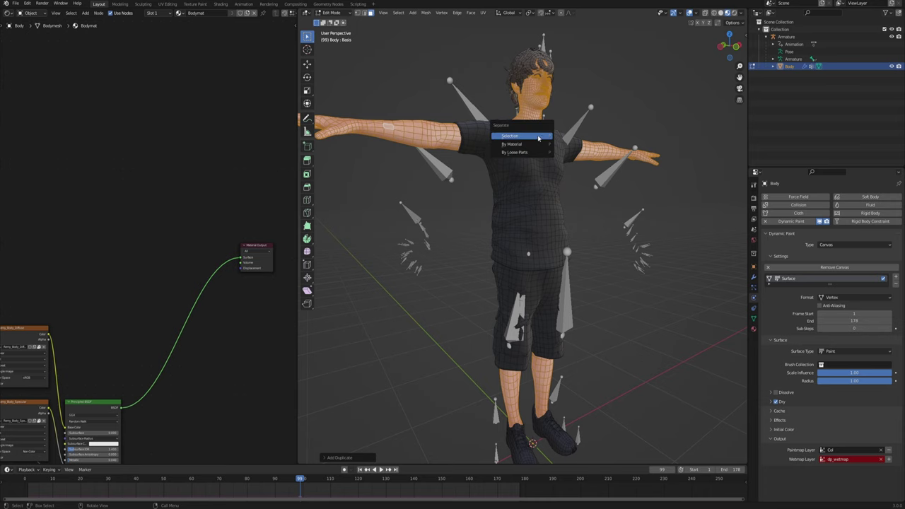
click(534, 138)
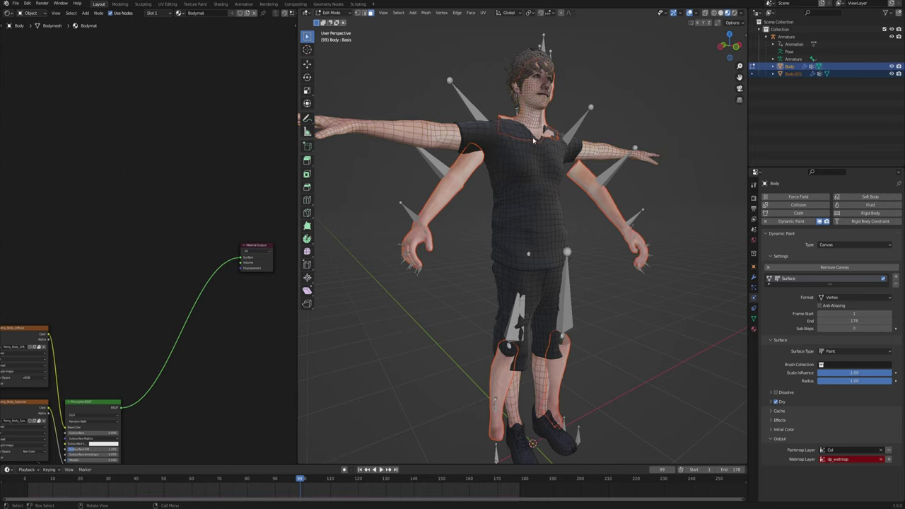
key(Tab)
Step: Play the animation with only the separated skin object selected to check how it moves with the body, and stop the playback
key(space)
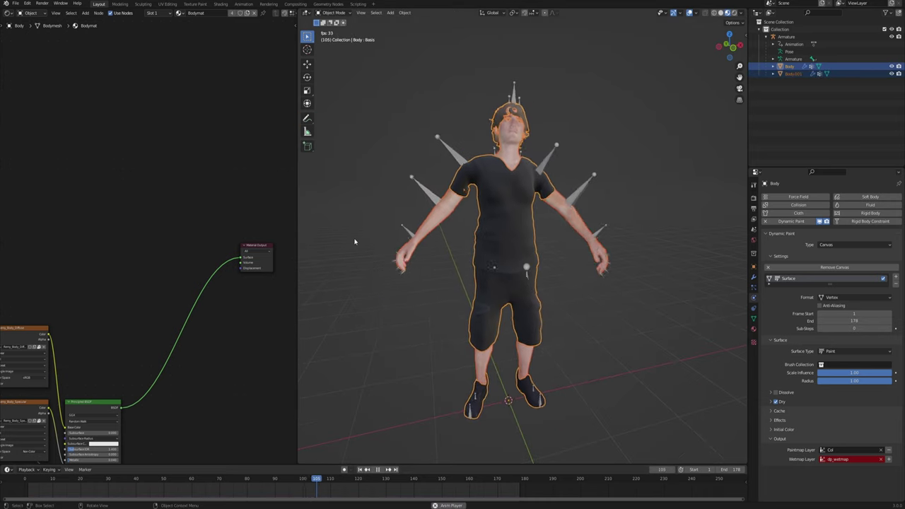
click(547, 201)
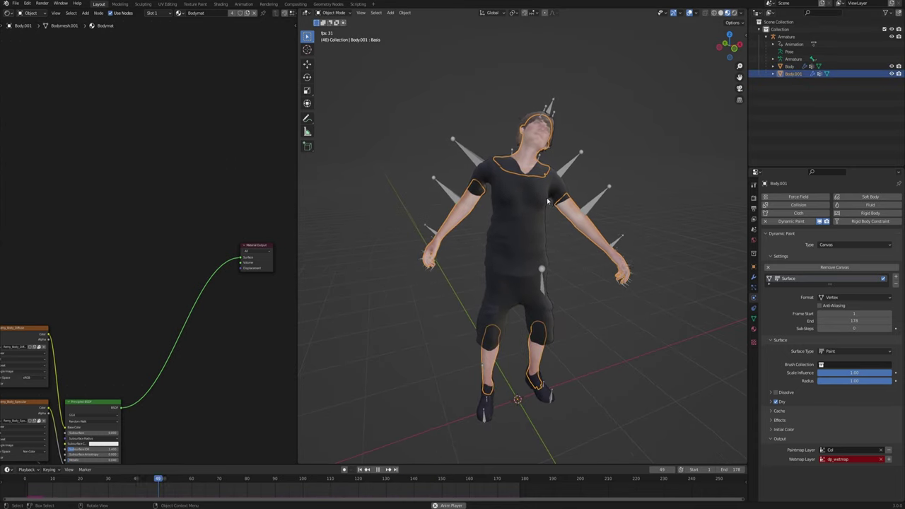
middle_drag(478, 270, 464, 383)
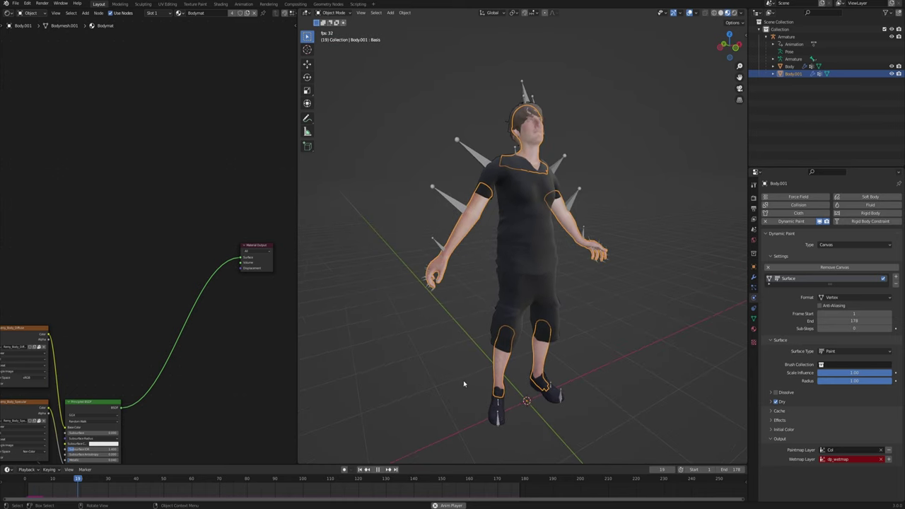
click(378, 470)
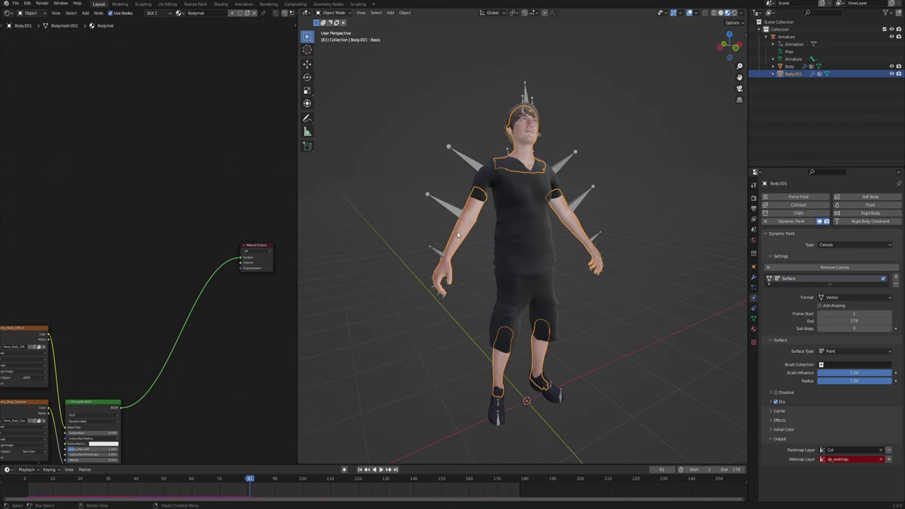
Step: Rename the separated skin object as brush
scroll(457, 235, up, 2)
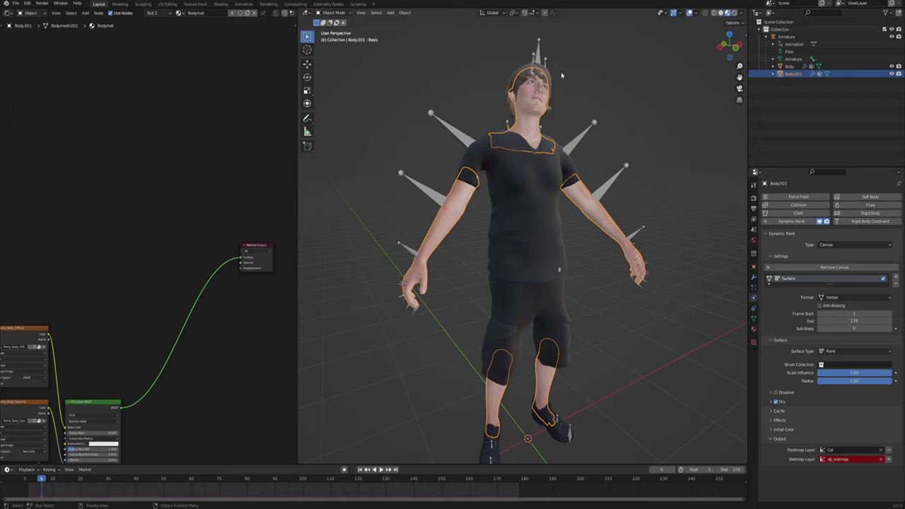
double_click(793, 73)
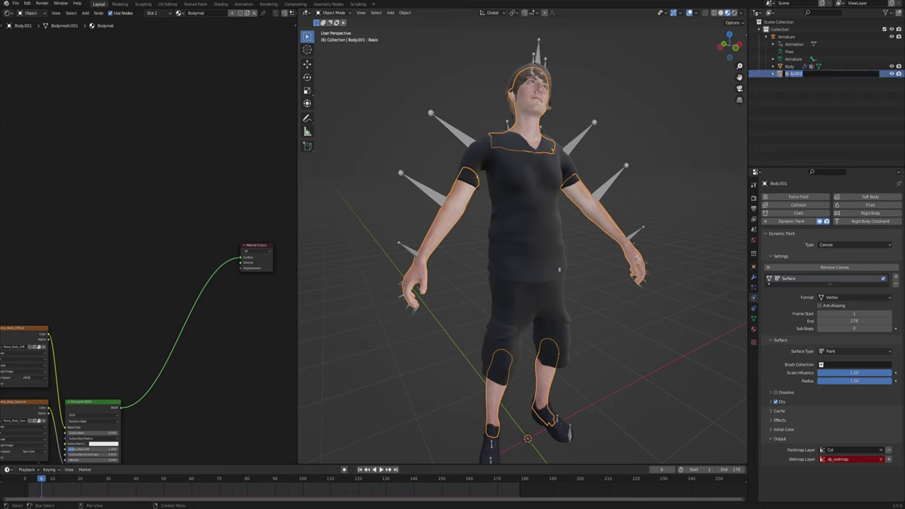
text(brush)
key(Return)
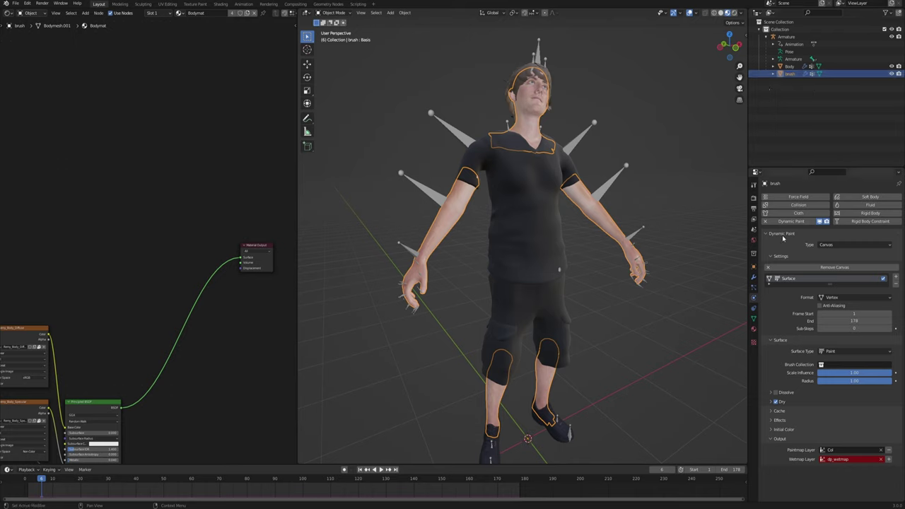
Step: Switch the brush object's Dynamic Paint type to Brush, add the brush and set its paint source to Mesh Volume + Proximity
click(838, 244)
click(833, 263)
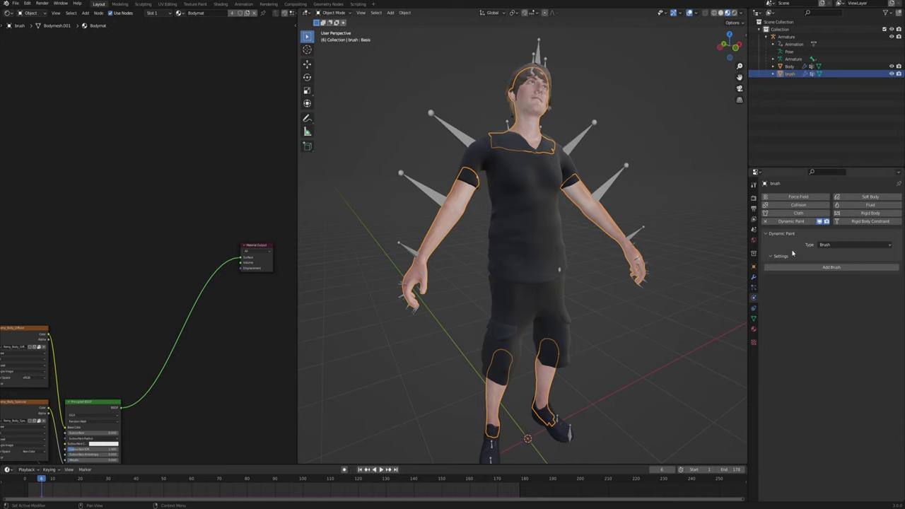
click(827, 268)
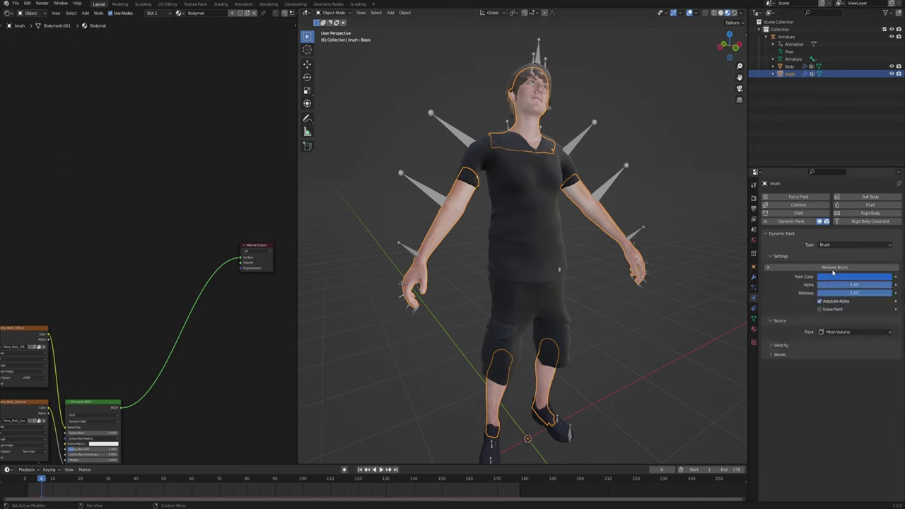
click(848, 333)
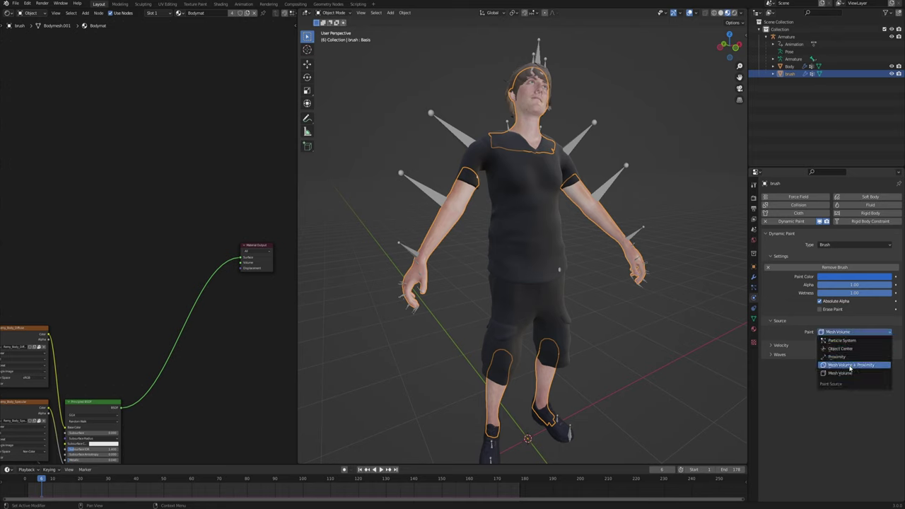
click(849, 365)
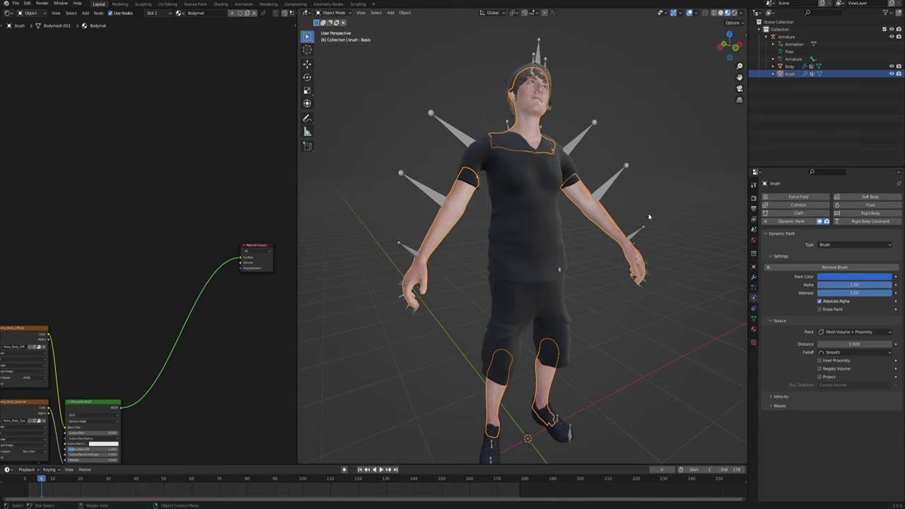
Step: Add a Vertex Color node above the texture nodes in Bodymat and assign it the Col layer
middle_drag(51, 285, 112, 251)
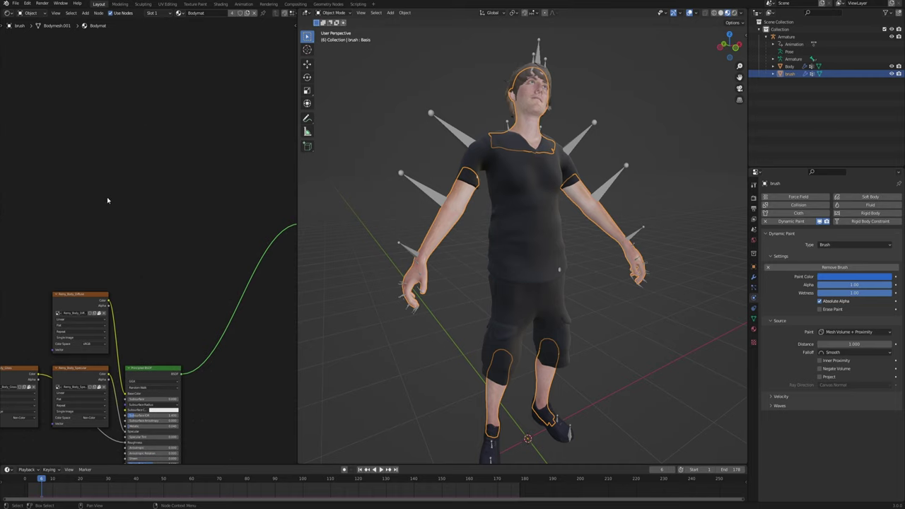
key(shift+a)
text(sver)
key(Return)
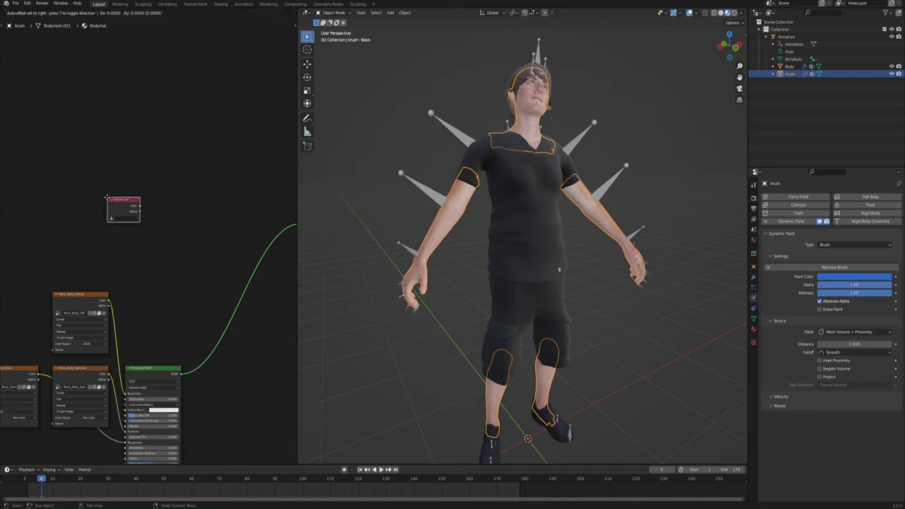
click(87, 189)
scroll(81, 182, up, 4)
click(119, 236)
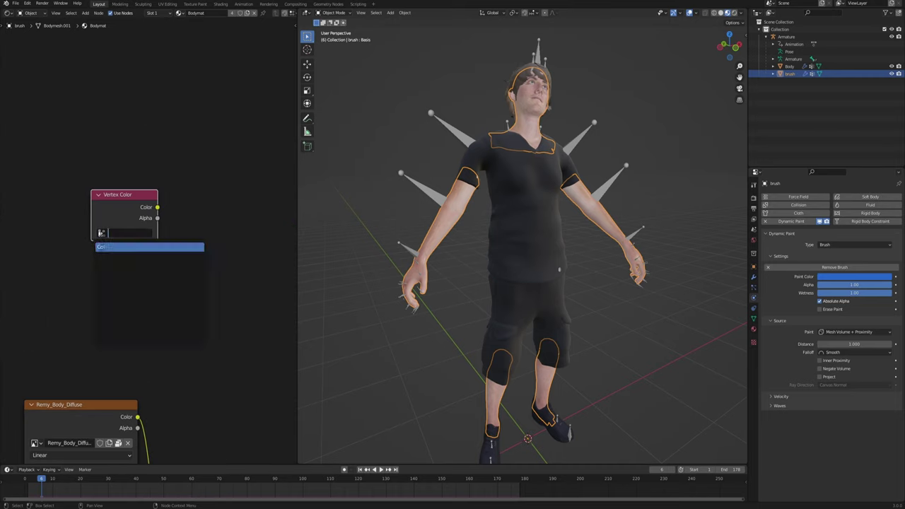
click(114, 247)
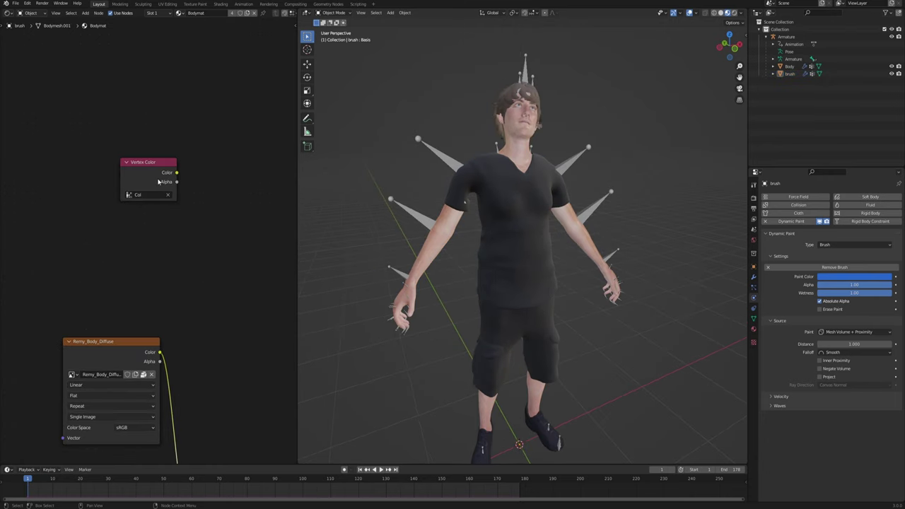
Step: Preview the Vertex Color node through the material output, hide the brush object in the viewport and shift the node slightly aside
ctrl+shift+click(139, 172)
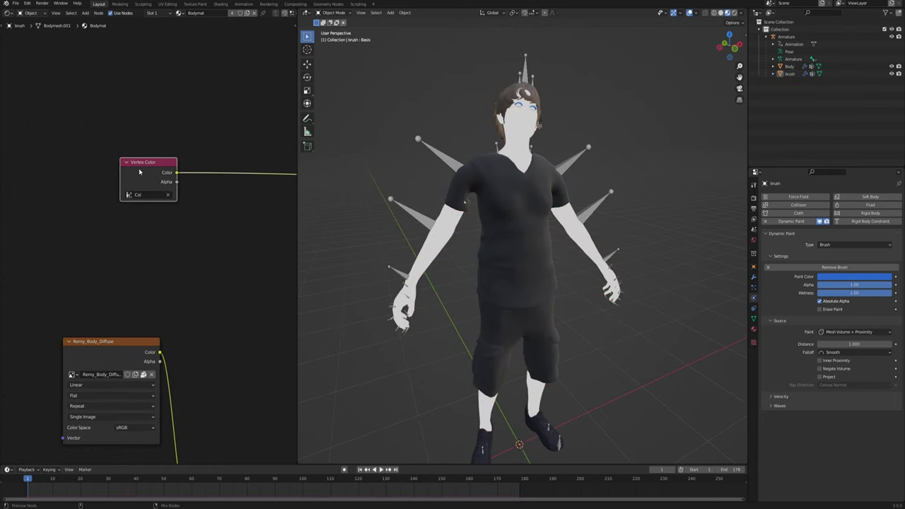
click(890, 75)
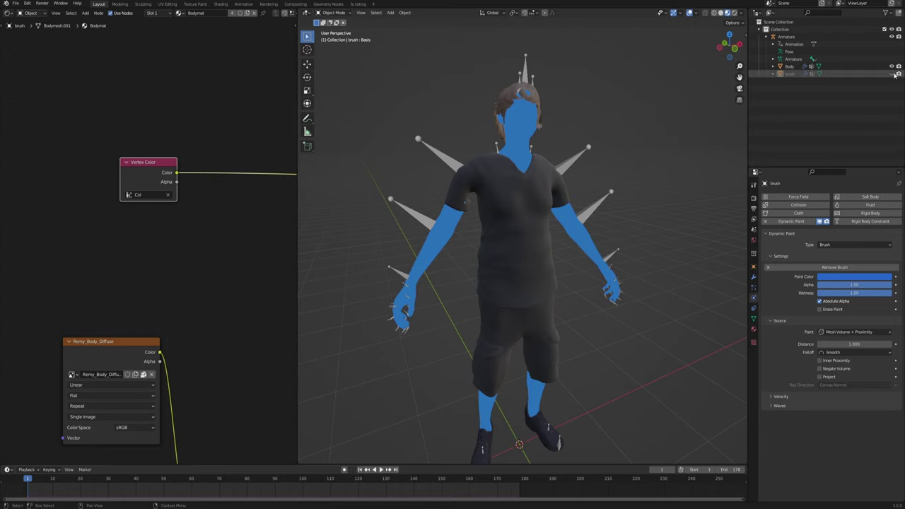
middle_drag(523, 212, 489, 157)
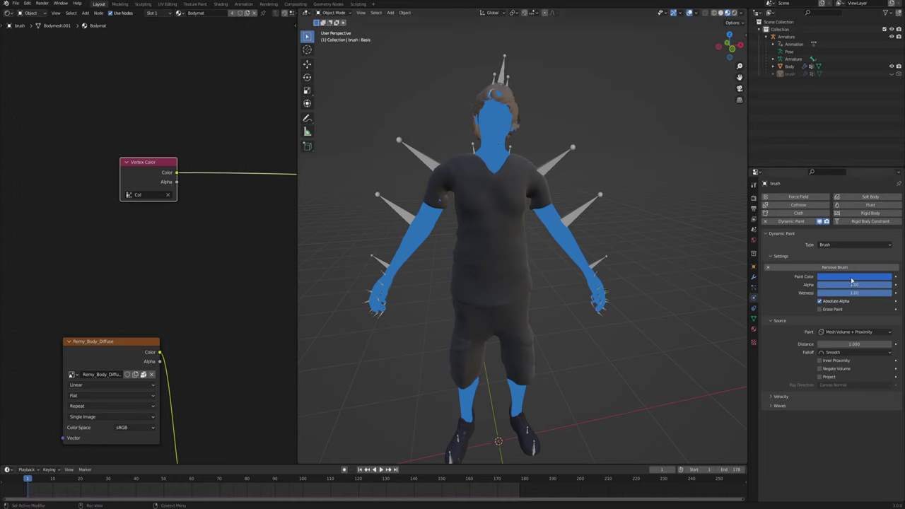
middle_drag(523, 248, 547, 286)
drag(157, 163, 132, 173)
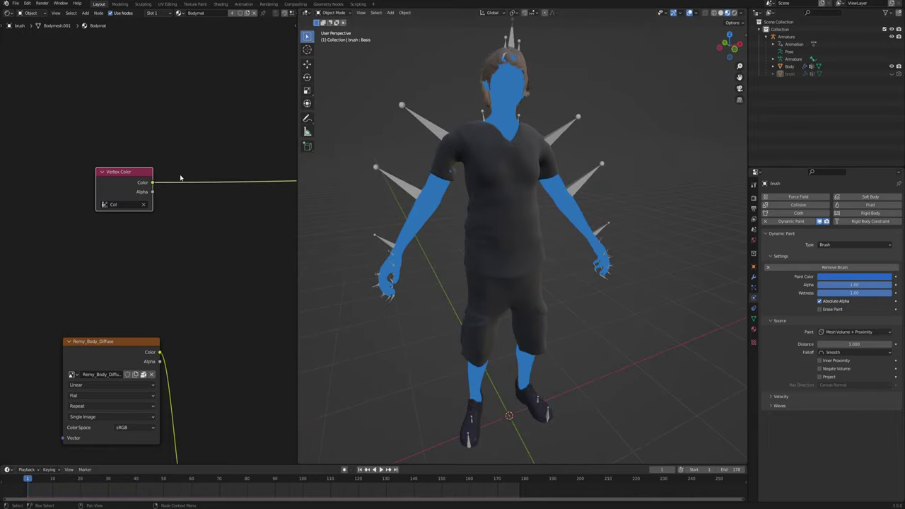
Step: Search the add-on preferences for "node" to check whether Node Wrangler is enabled, and close the preferences
click(27, 3)
click(42, 109)
click(187, 28)
text(node)
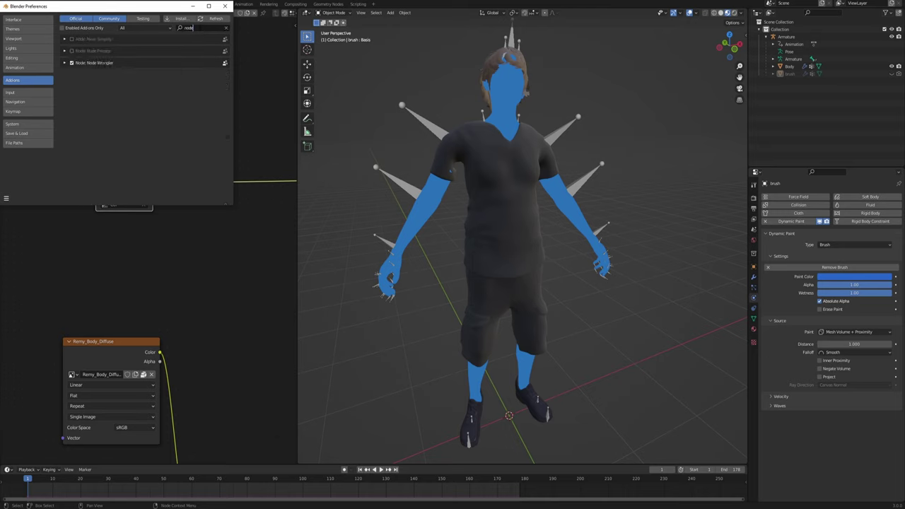
click(225, 6)
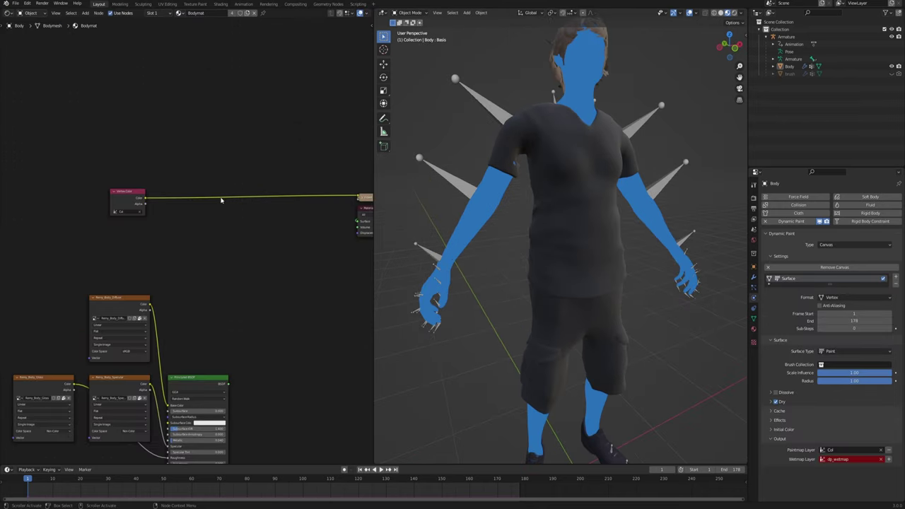
Step: Switch to the Topmat material, add a Vertex Color node above its shader and assign it the Col layer
scroll(202, 226, up, 1)
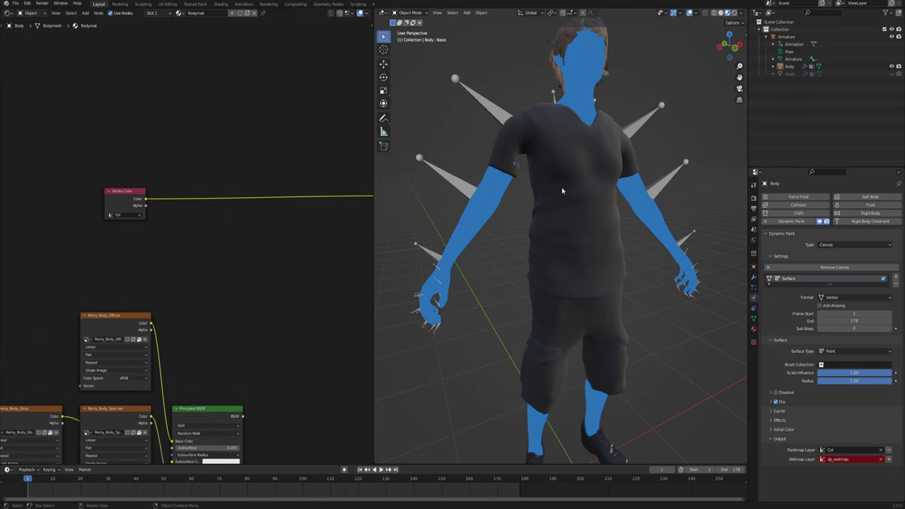
scroll(563, 147, down, 2)
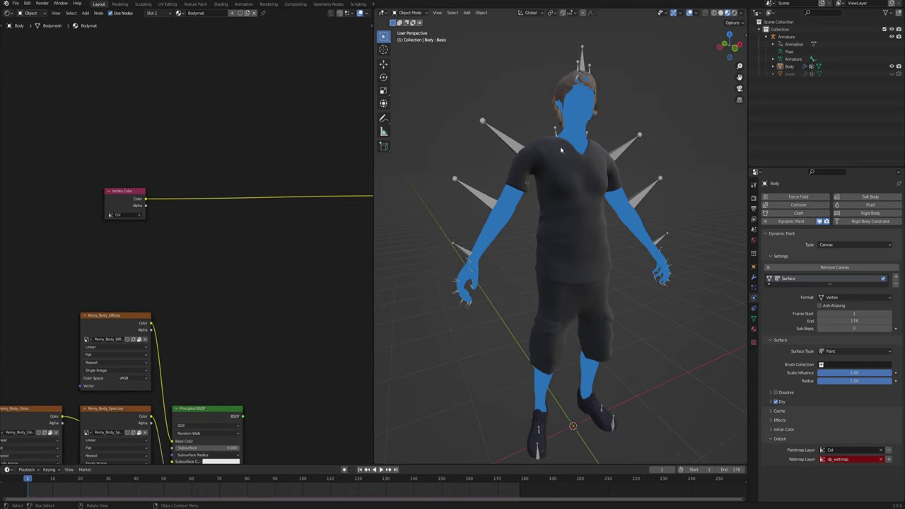
click(156, 13)
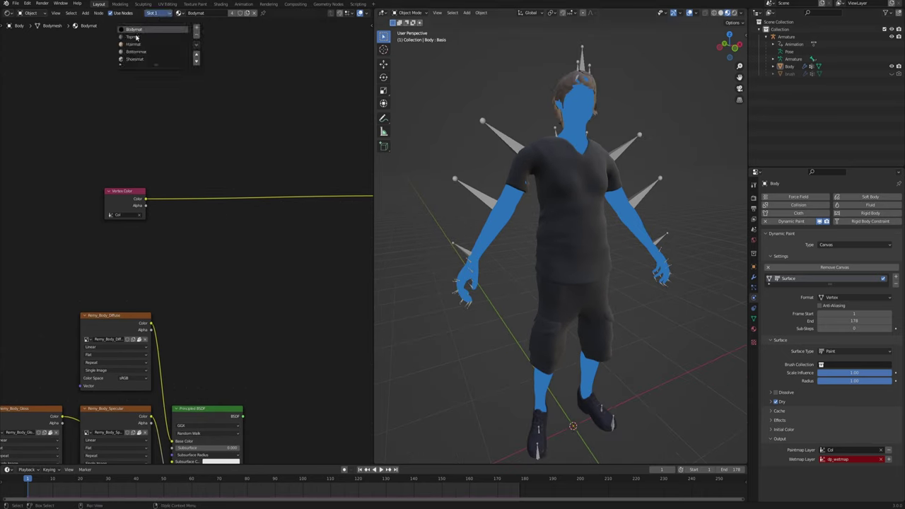
click(131, 37)
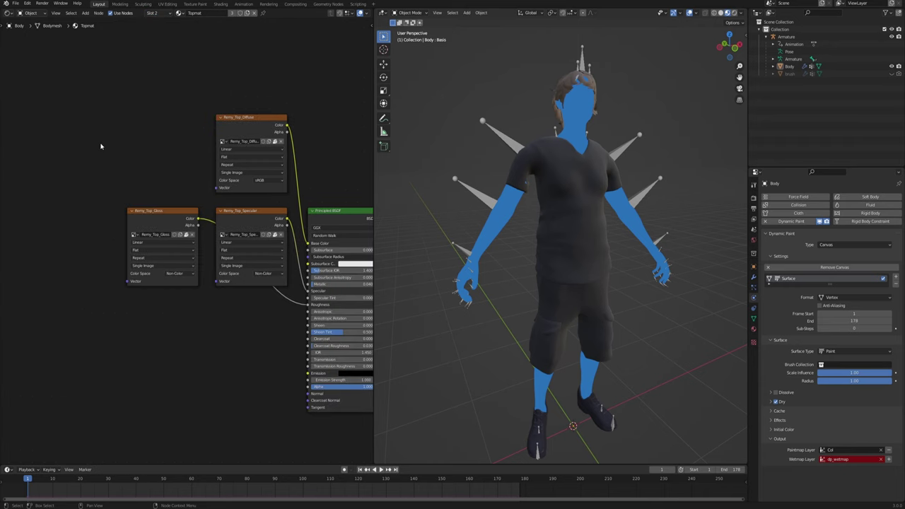
scroll(106, 155, down, 2)
key(F3)
text(ver)
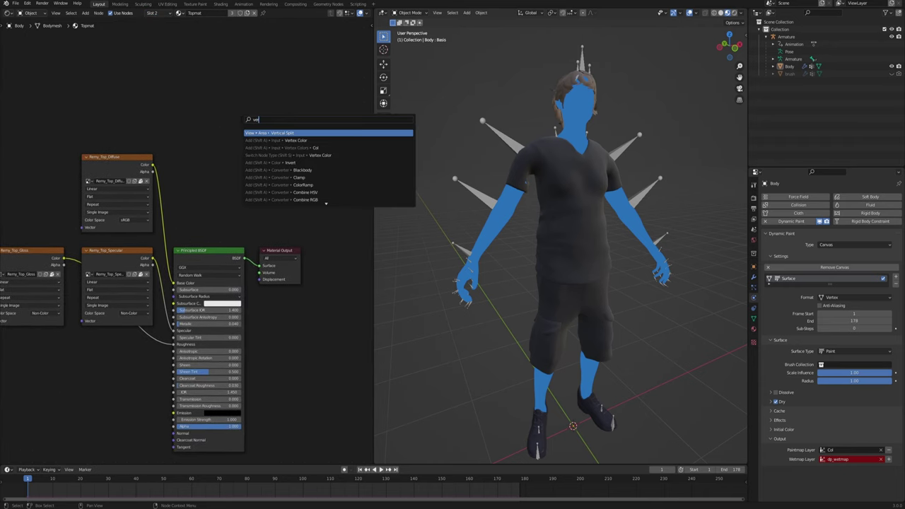
click(295, 140)
click(196, 115)
click(210, 140)
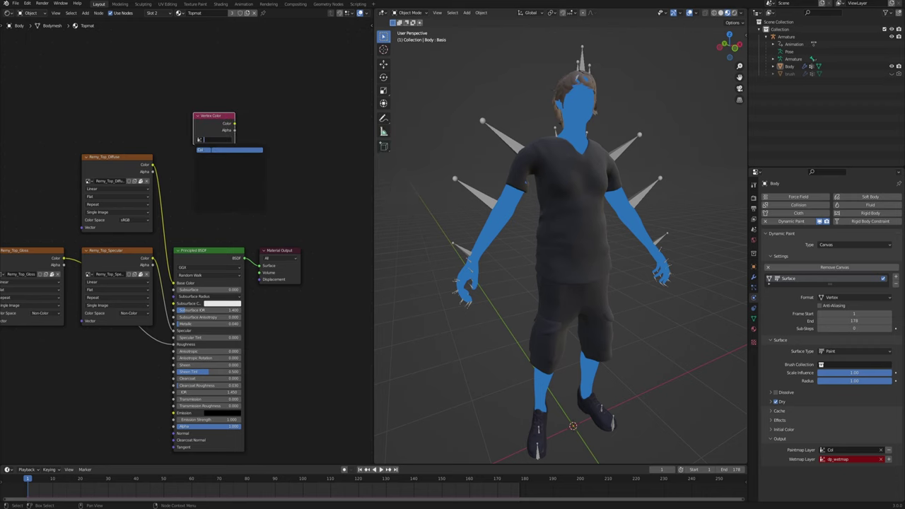
click(210, 152)
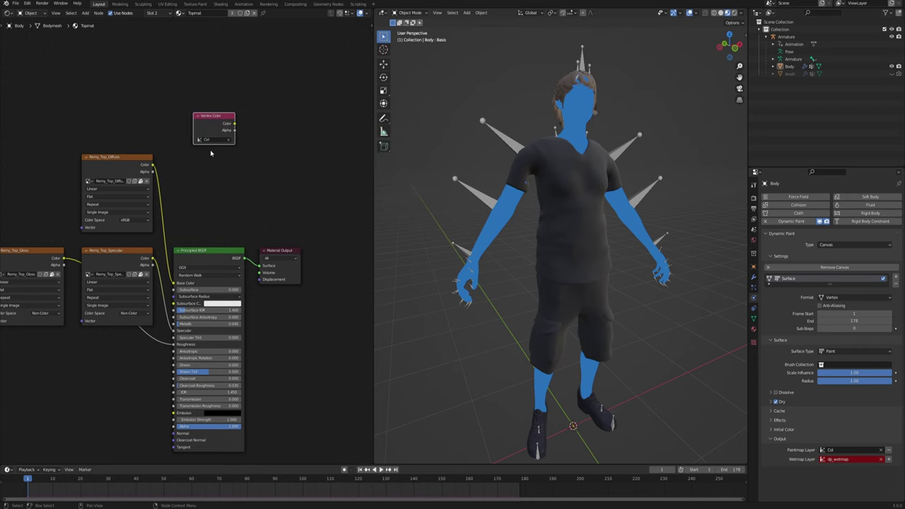
Step: Preview Topmat's Vertex Color node through the material output and play the animation to check the paint on the shirt
scroll(212, 141, up, 3)
ctrl+shift+click(219, 91)
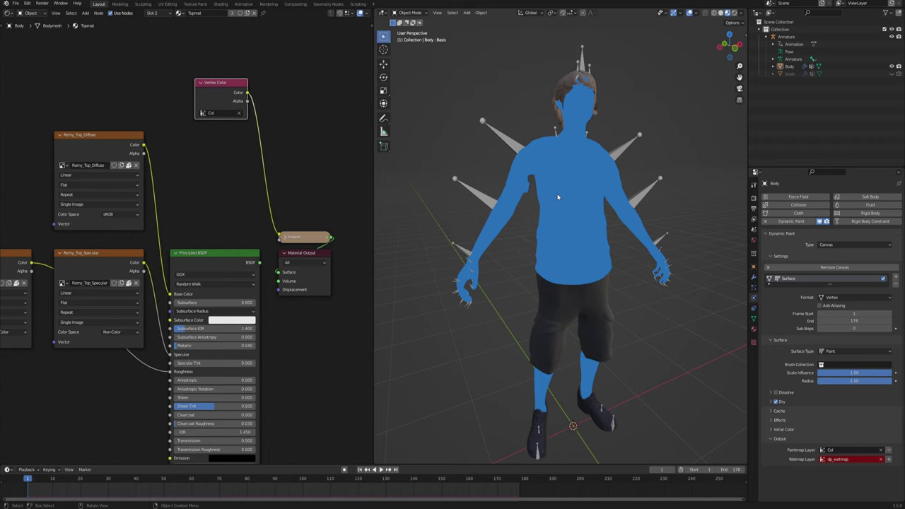
mouse_move(566, 216)
middle_down()
mouse_move(542, 234)
mouse_move(567, 234)
middle_up()
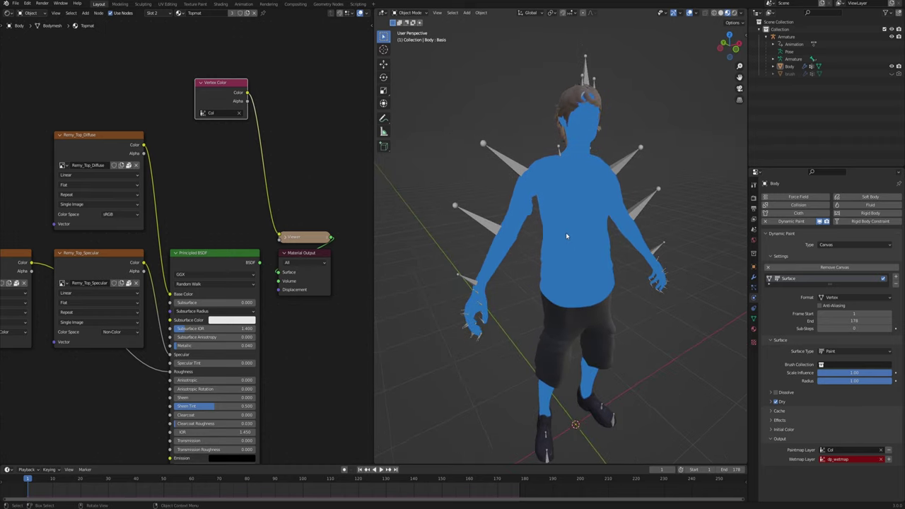
scroll(525, 222, up, 2)
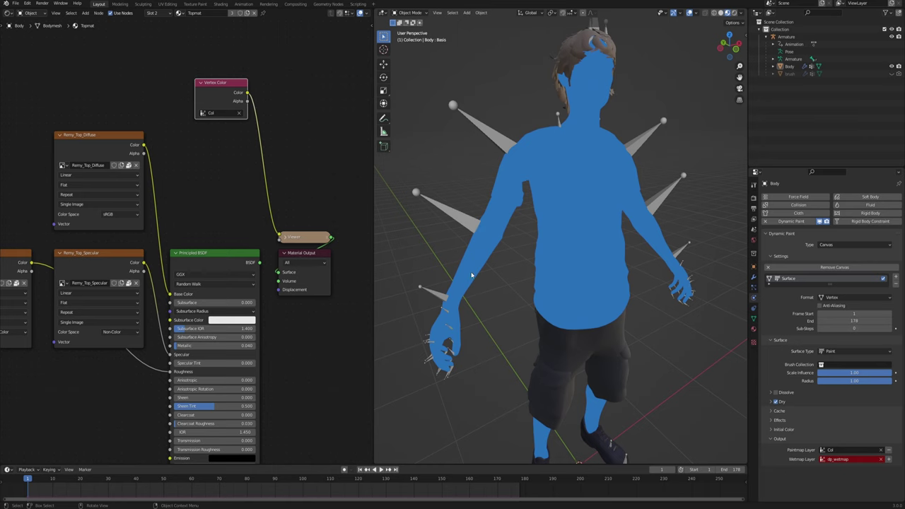
middle_drag(546, 206, 537, 181)
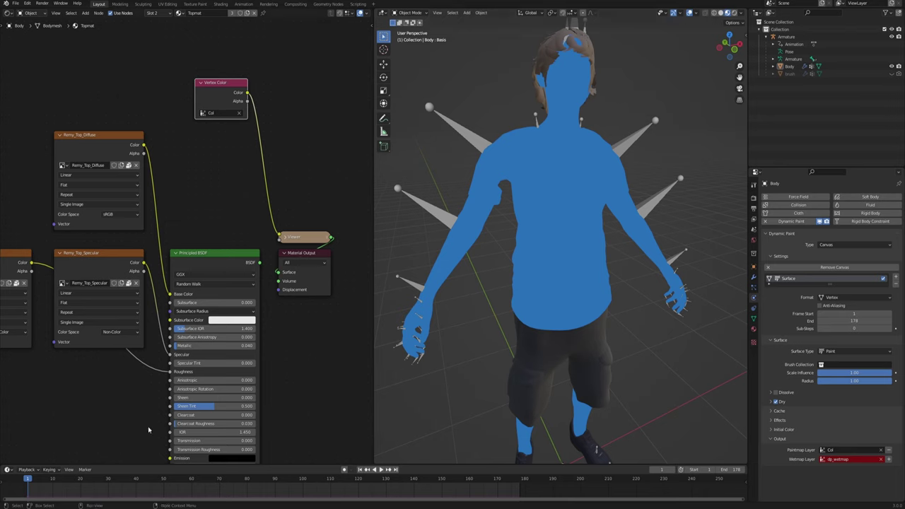
click(381, 470)
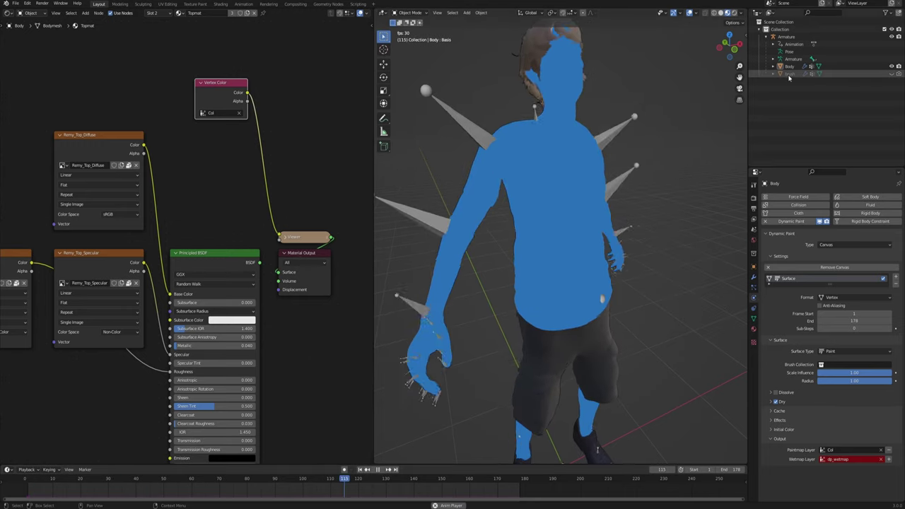
Step: Select the brush object and set its Dynamic Paint source distance to 0.1
click(788, 75)
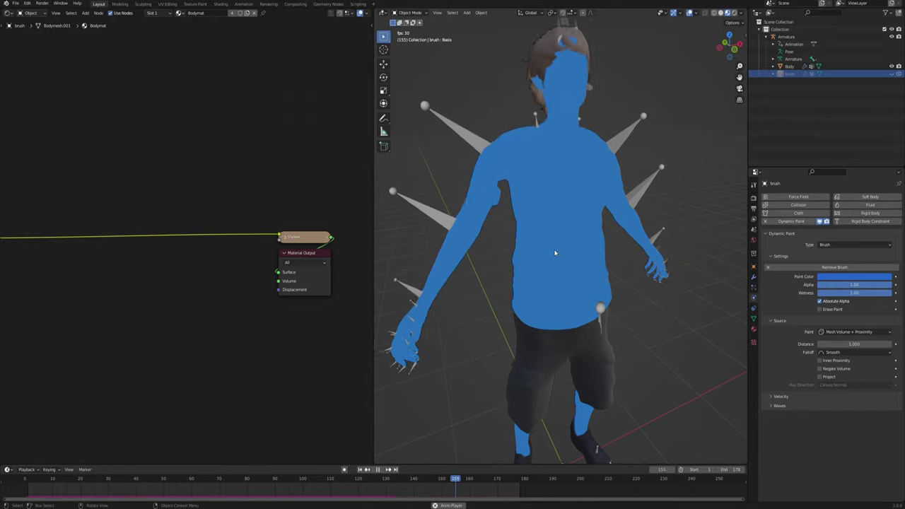
drag(853, 344, 830, 344)
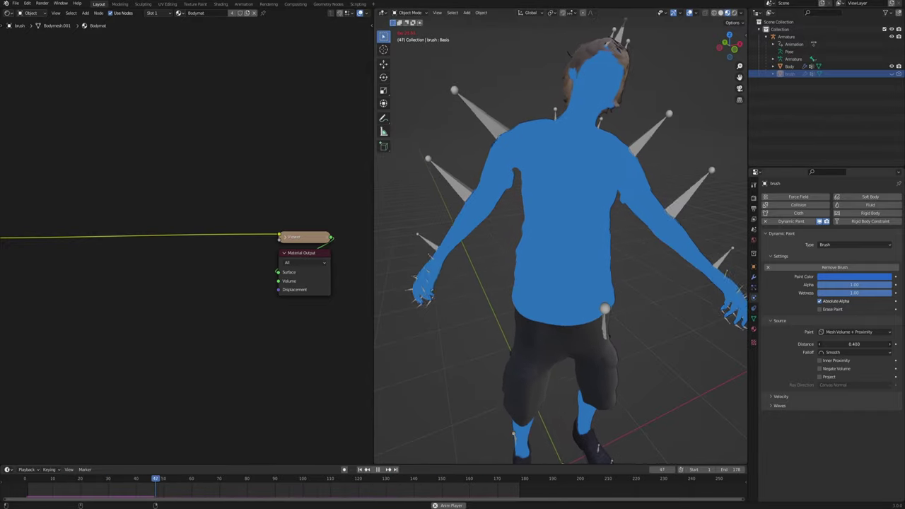
double_click(856, 344)
text(0.1)
key(Return)
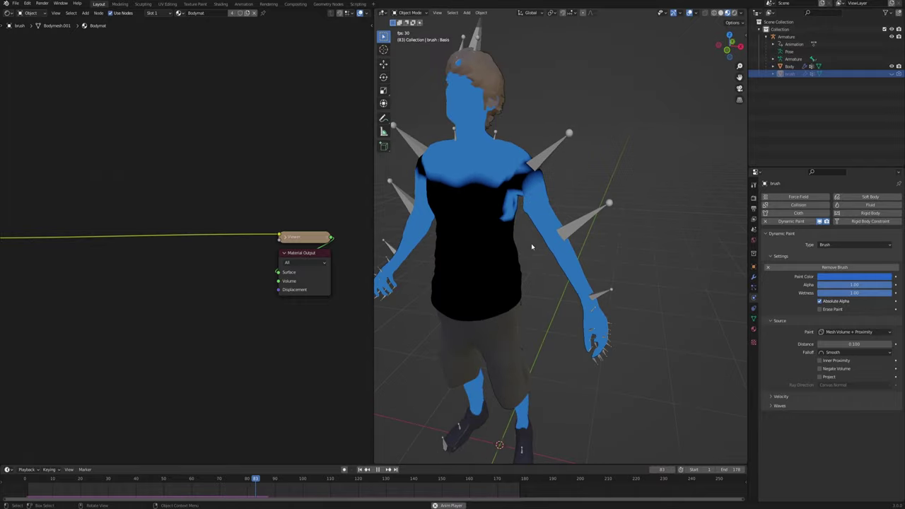
middle_drag(535, 226, 553, 224)
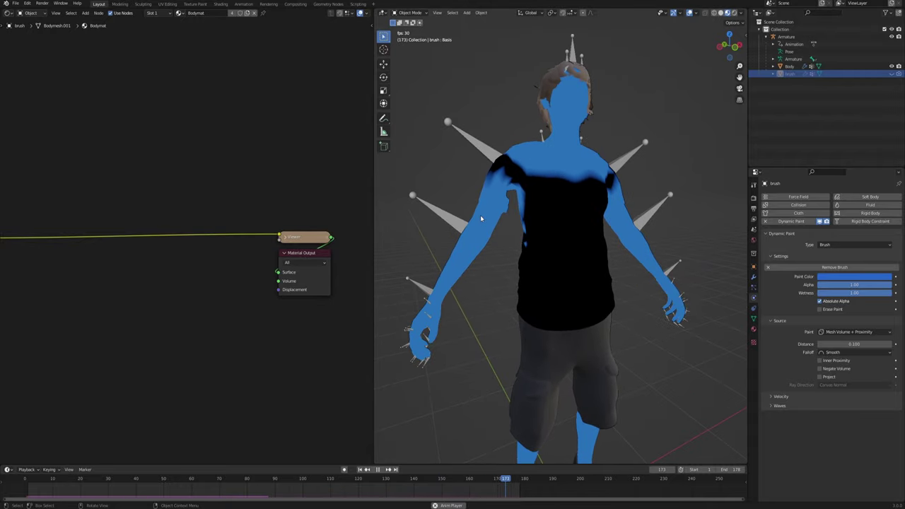
middle_drag(546, 225, 535, 259)
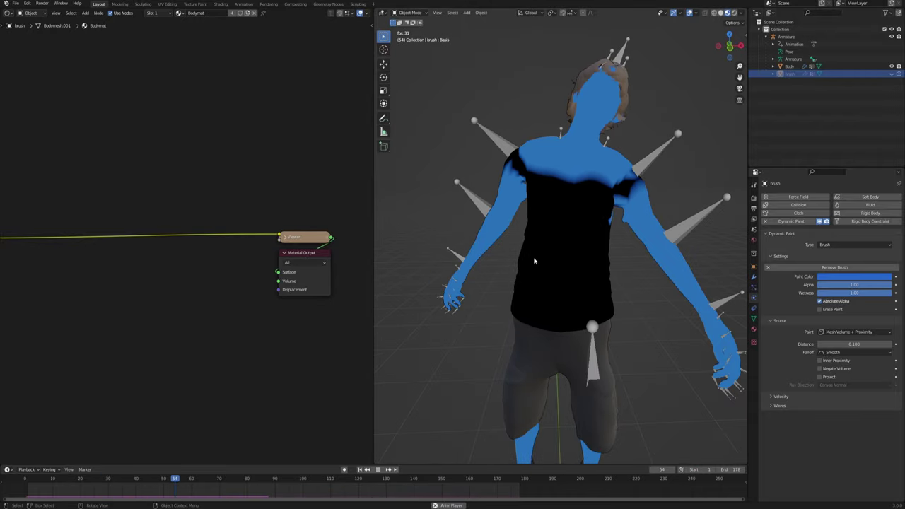
Step: Enable Dissolve on the Body's Dynamic Paint canvas surface with a time of 10, and stop the playback
click(790, 66)
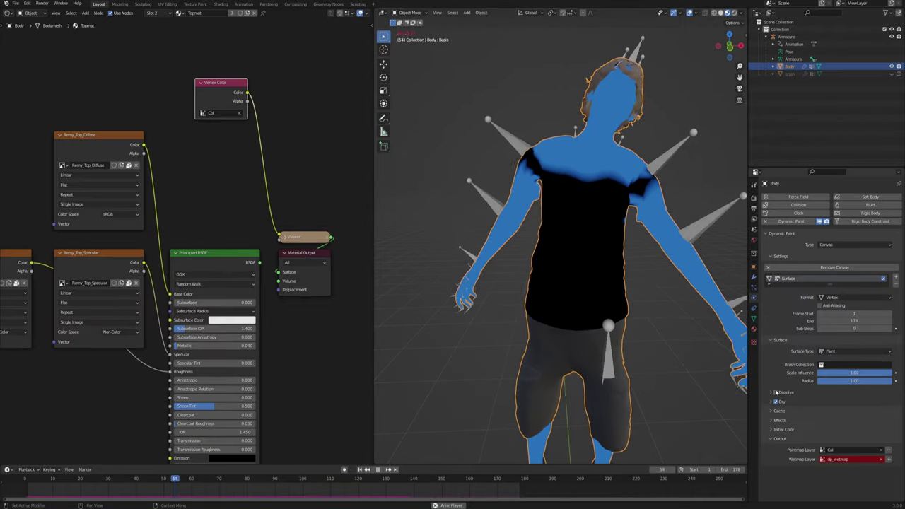
click(786, 393)
click(772, 393)
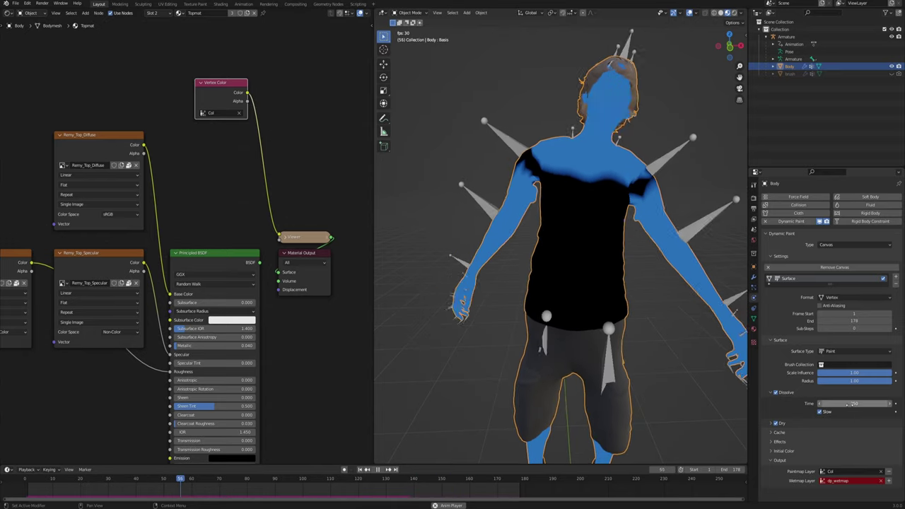
click(854, 403)
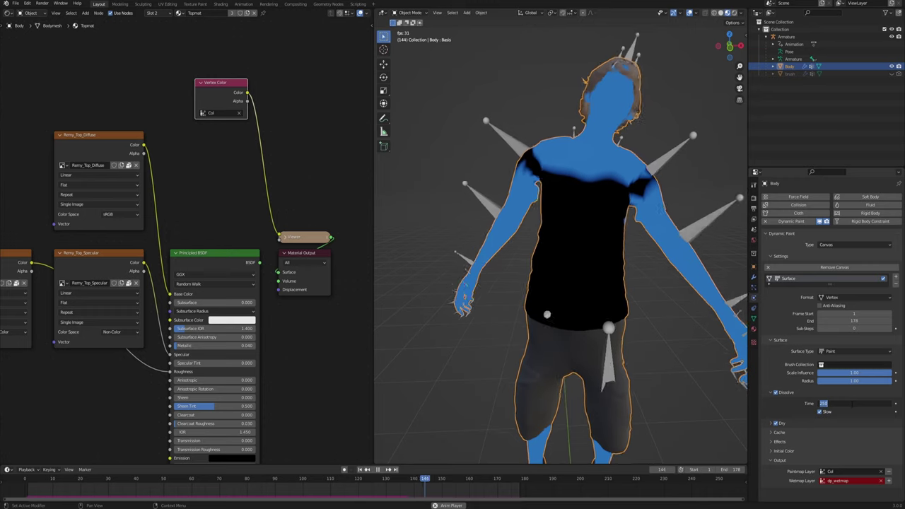
text(50)
key(Return)
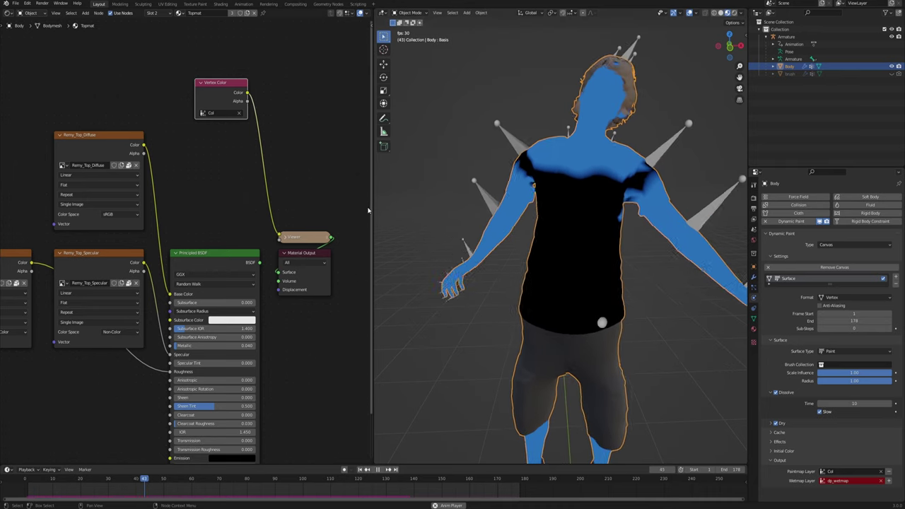
scroll(171, 172, down, 3)
middle_drag(170, 176, 171, 184)
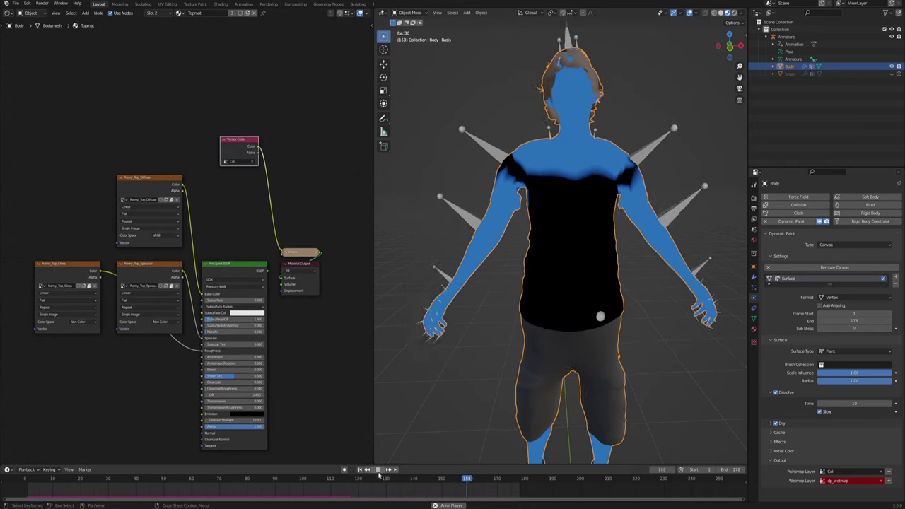
click(378, 470)
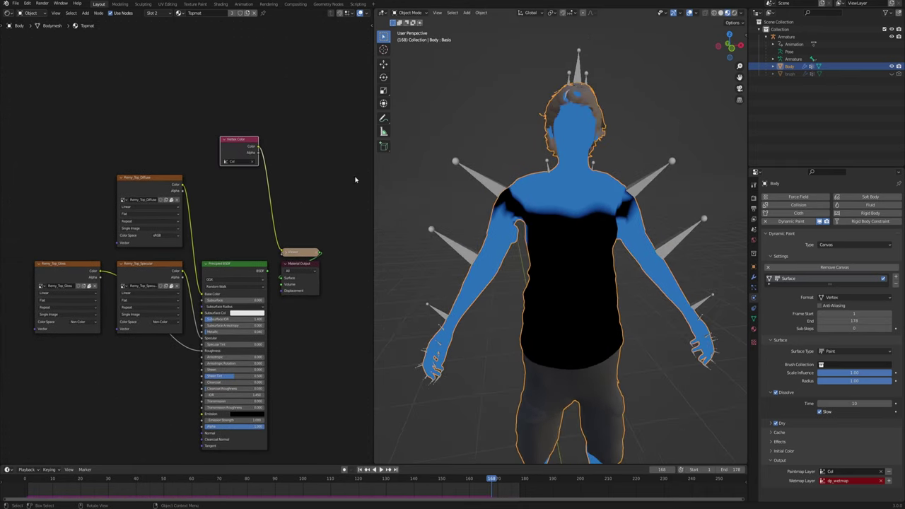
Step: Delete the Vertex Color node from Topmat and reconnect its Principled BSDF to the material output
scroll(220, 168, up, 1)
drag(215, 76, 304, 193)
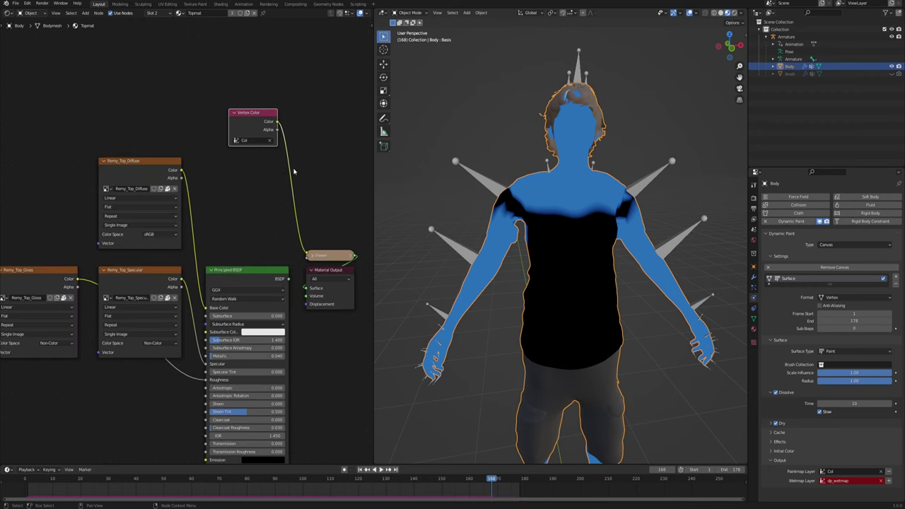
key(x)
ctrl+shift+click(259, 277)
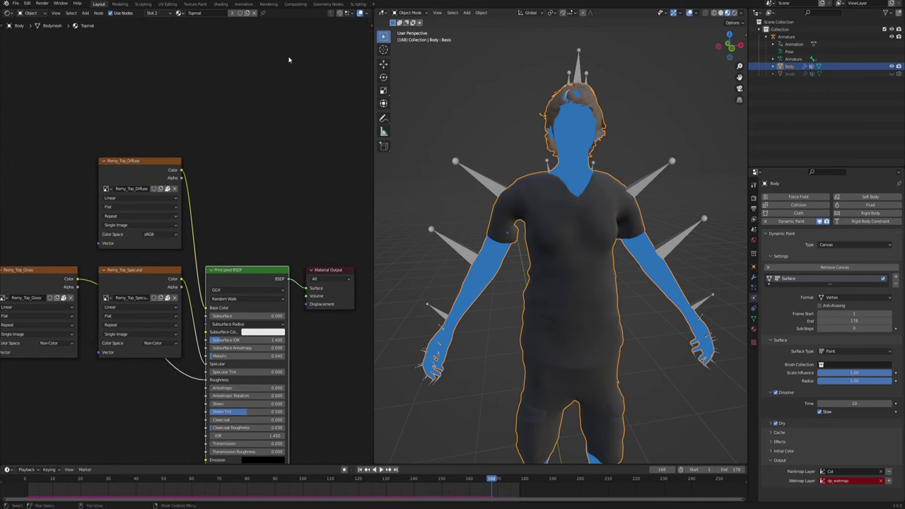
Step: Return to the Bodymat material and preview the Vertex Color node's Alpha output in place of its Color output
click(159, 14)
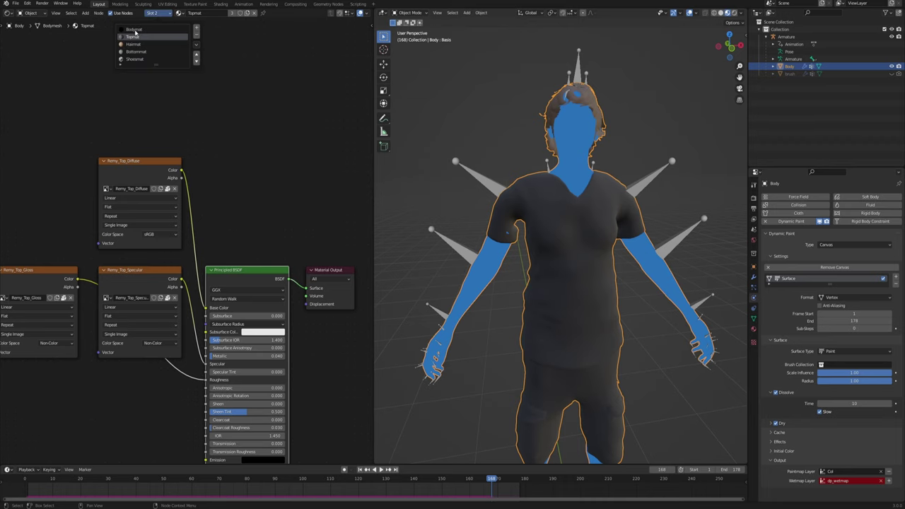
click(134, 30)
middle_drag(342, 297, 509, 279)
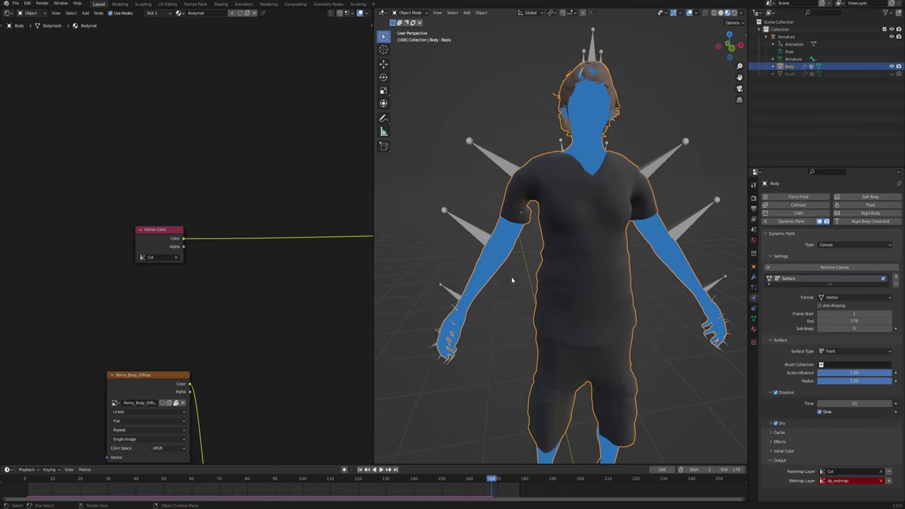
scroll(191, 283, down, 1)
middle_drag(249, 287, 191, 269)
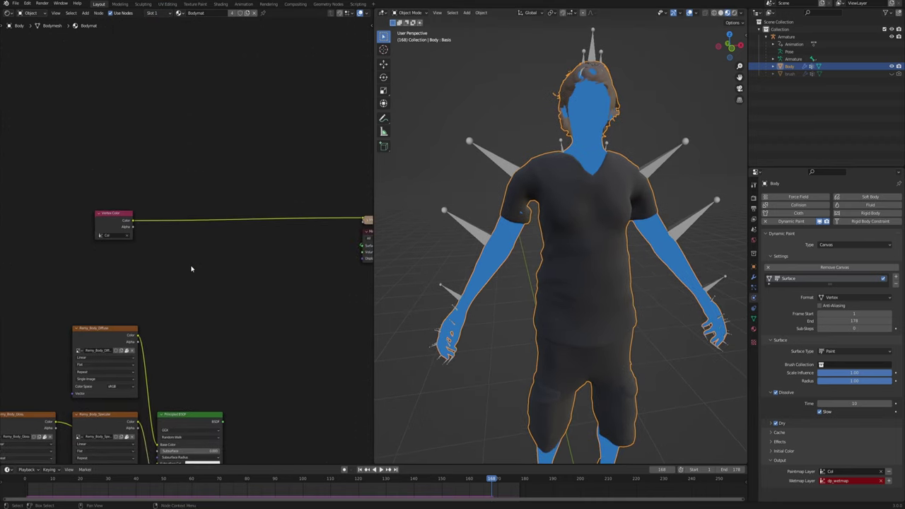
scroll(544, 241, down, 2)
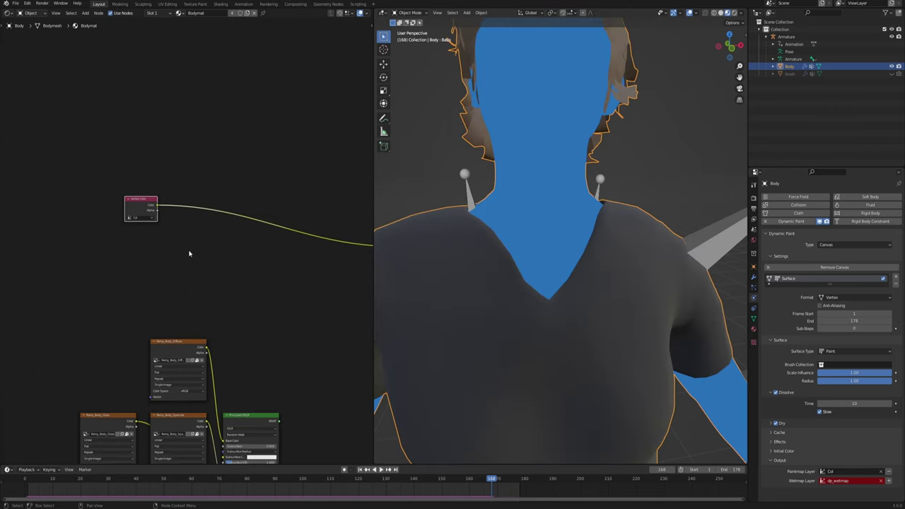
scroll(189, 253, up, 2)
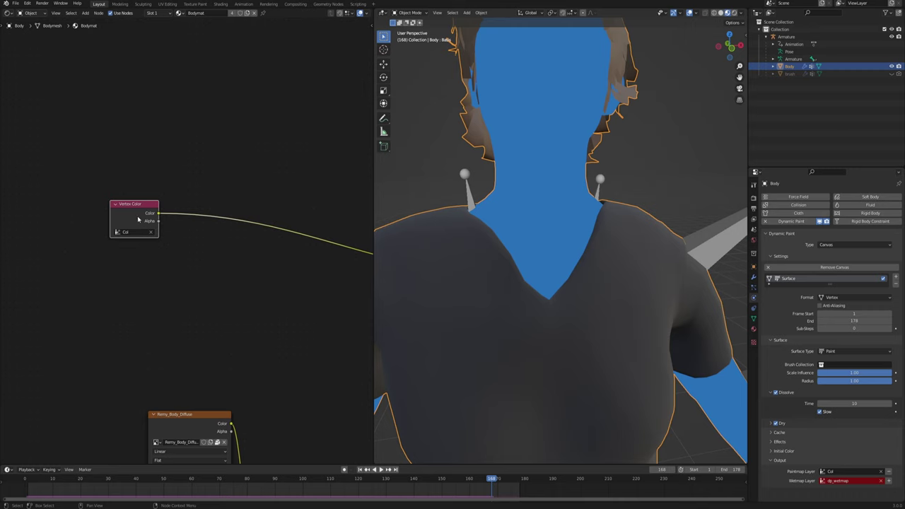
ctrl+drag(158, 213, 153, 221)
scroll(686, 228, down, 4)
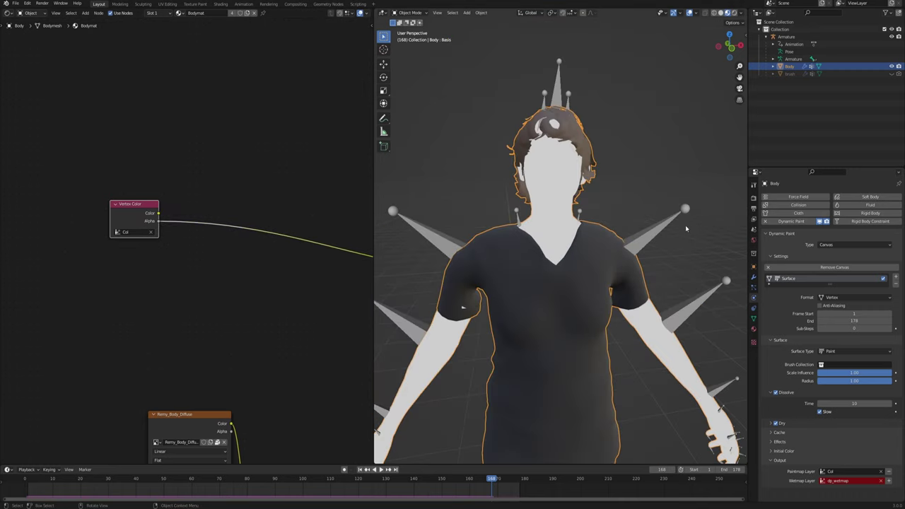
shift+middle_drag(544, 249, 571, 176)
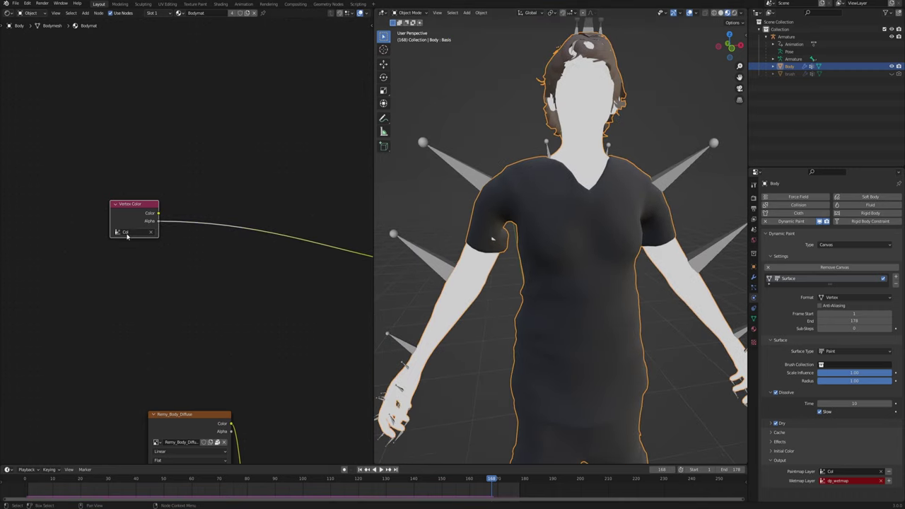
Step: Move Bodymat's Vertex Color node up and add a Fresnel node below it
drag(127, 236, 130, 153)
key(F3)
text(fres)
key(Return)
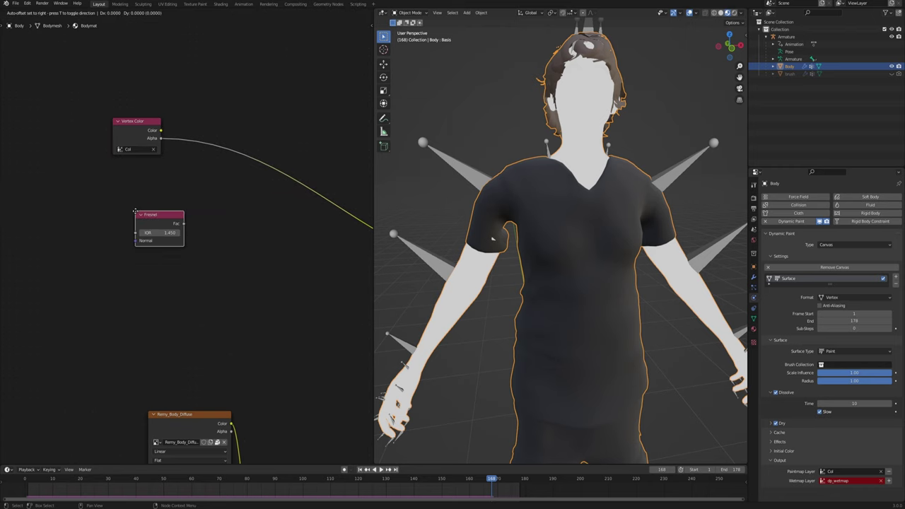
click(109, 206)
Step: Preview the Fresnel node through the material output and inspect its effect along the character's body and arm
ctrl+shift+click(125, 211)
mouse_move(554, 276)
middle_down()
mouse_move(531, 260)
mouse_move(560, 262)
middle_up()
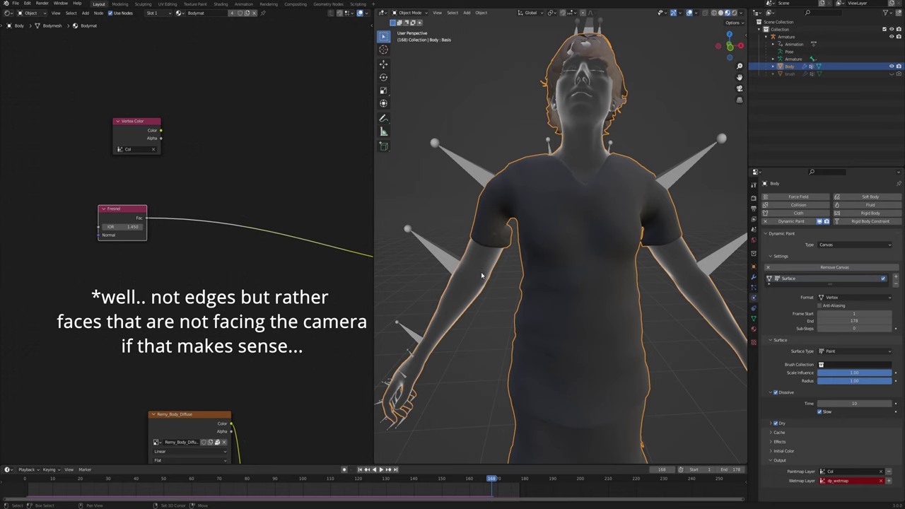
middle_drag(483, 273, 502, 259)
scroll(530, 239, up, 2)
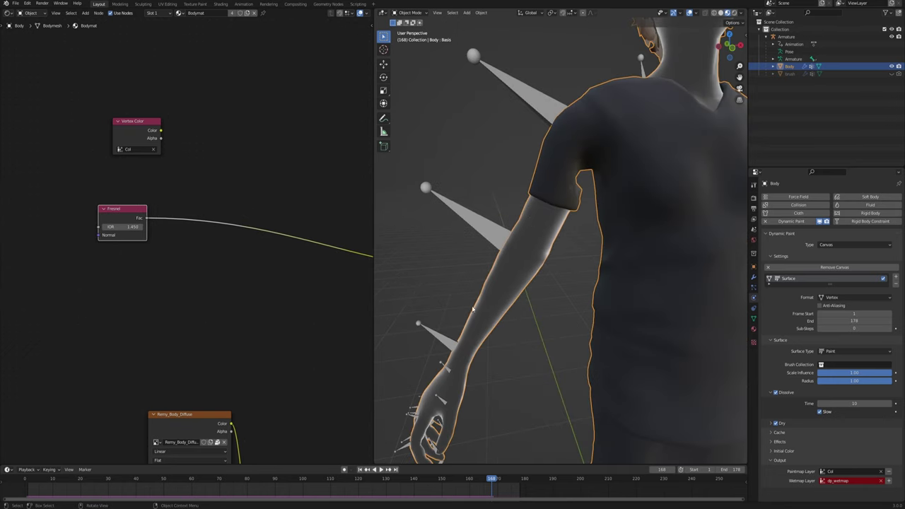
Step: Add a Math node beside Bodymat's Vertex Color and Fresnel nodes, shifting the Fresnel node slightly up
middle_drag(417, 422, 506, 207)
middle_drag(481, 246, 494, 233)
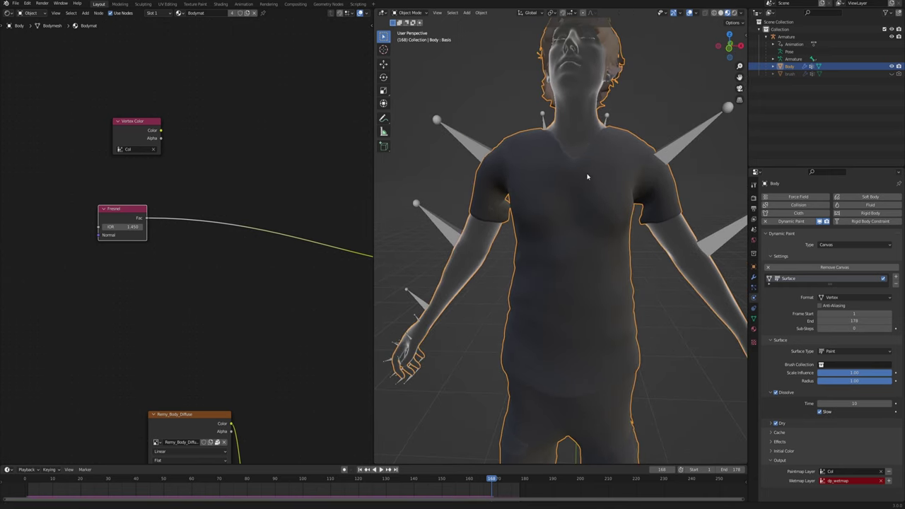
middle_drag(211, 166, 210, 177)
middle_drag(637, 152, 583, 199)
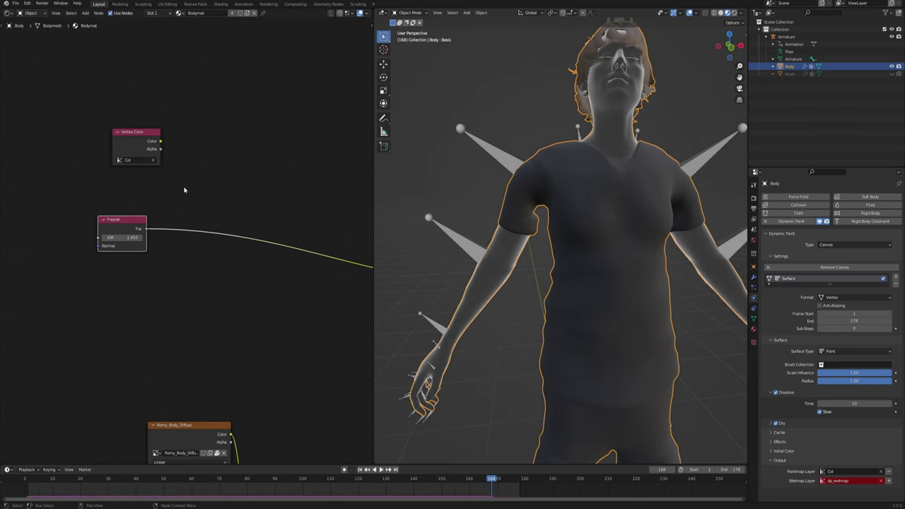
drag(129, 222, 141, 212)
click(228, 171)
key(F3)
text(math)
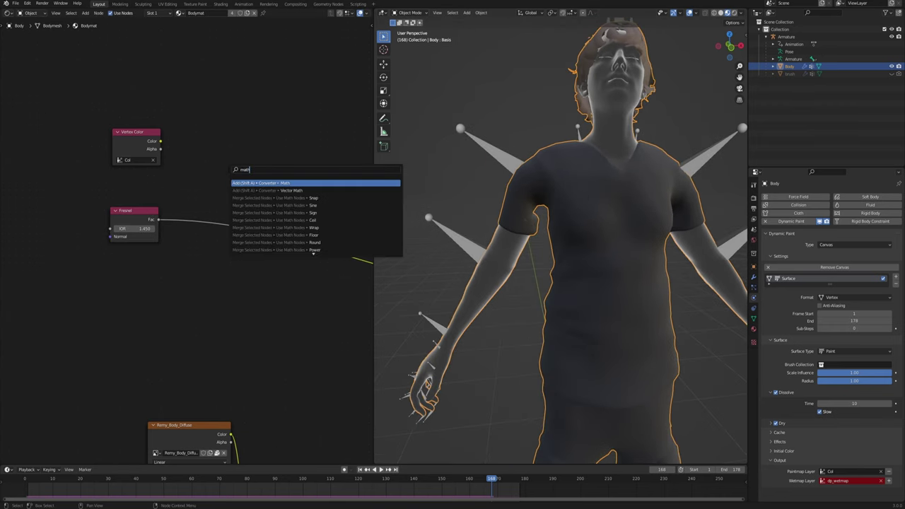
key(Return)
click(195, 146)
scroll(167, 139, up, 3)
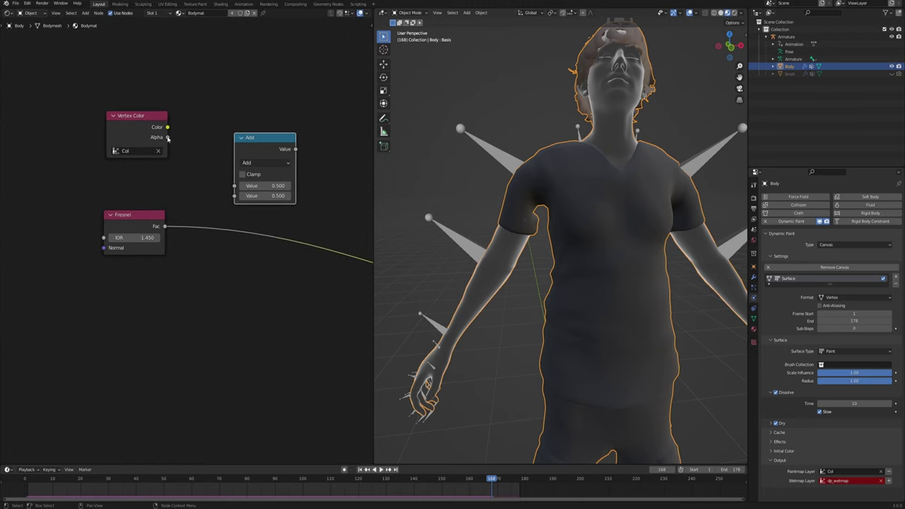
Step: Connect the Vertex Color Alpha to the Math node's first value and the Fresnel factor to its second
drag(168, 137, 234, 185)
drag(165, 226, 234, 196)
click(253, 153)
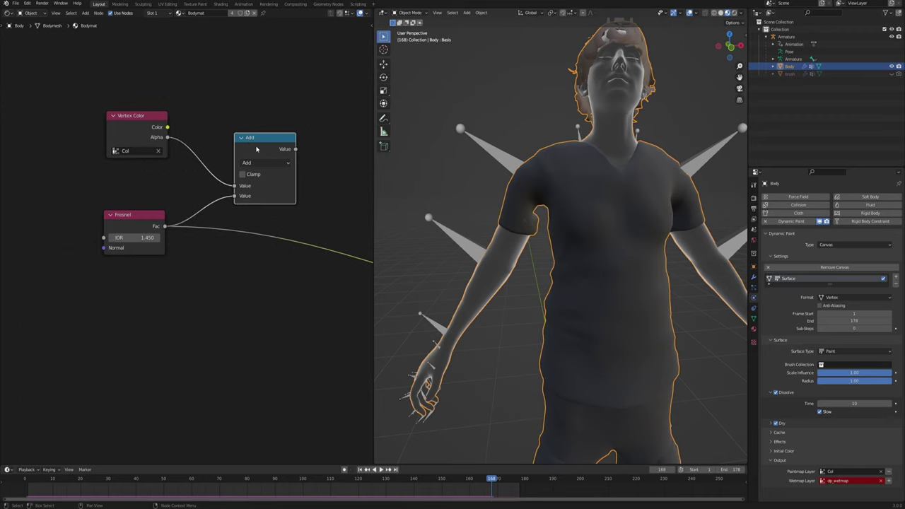
Step: Set the Math node's operation to Subtract and preview its result on the character's body
click(272, 163)
click(269, 199)
ctrl+shift+click(260, 145)
click(532, 236)
shift+middle_drag(571, 258, 657, 205)
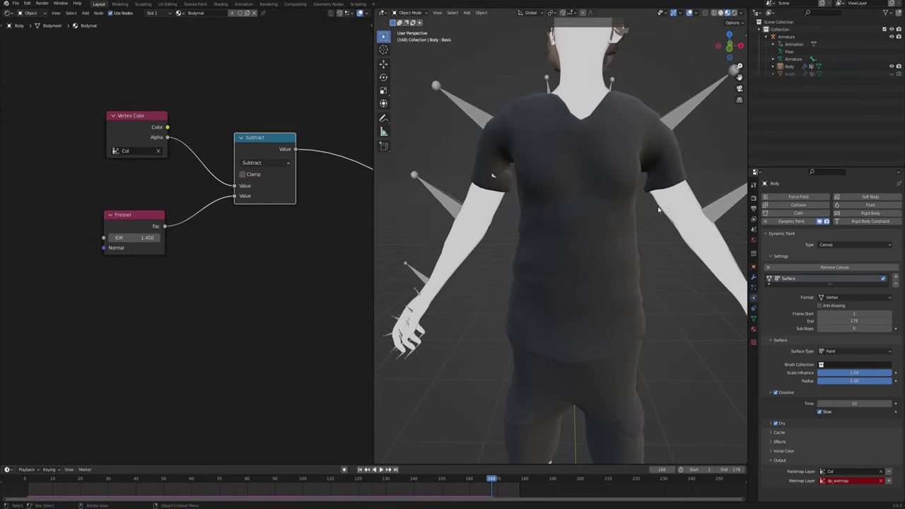
Step: Insert a ColorRamp between the Fresnel and Subtract nodes, spacing both nodes apart to make room
middle_drag(170, 242, 195, 237)
drag(167, 223, 86, 235)
key(F3)
text(c)
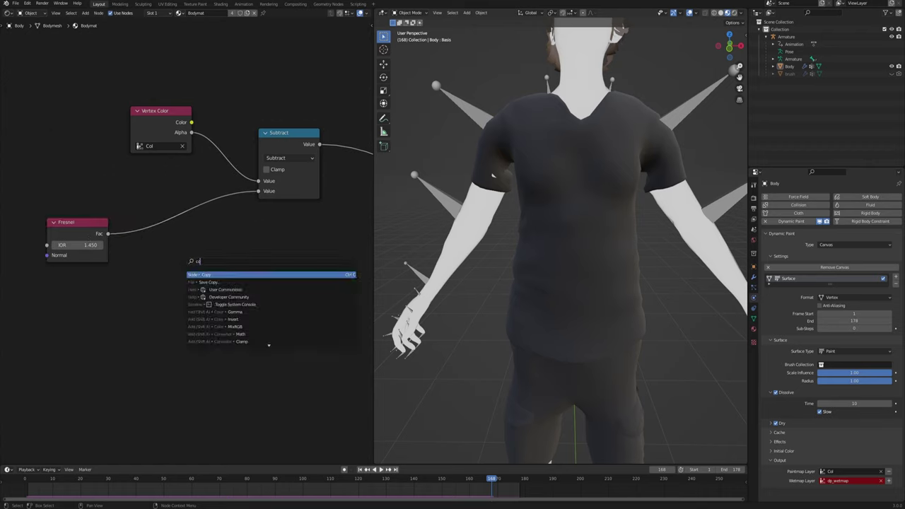
text(olorr)
key(Return)
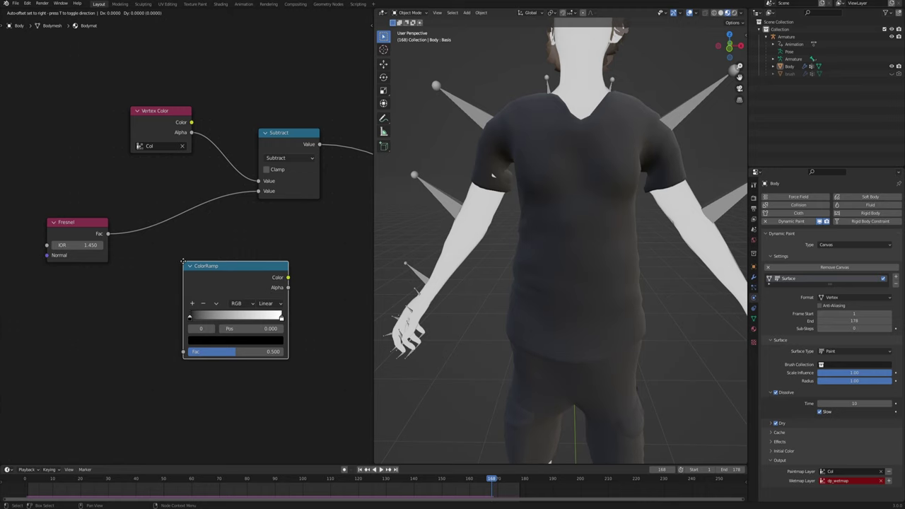
click(106, 211)
drag(286, 137, 298, 136)
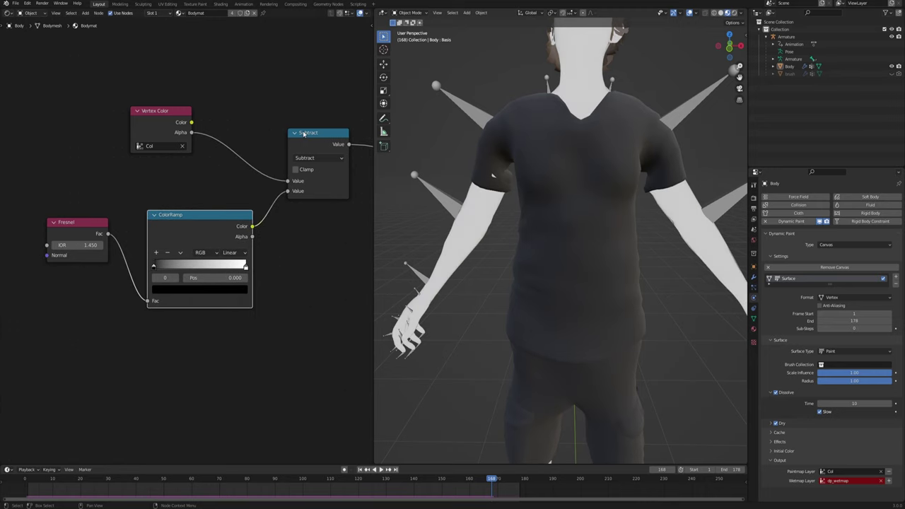
Step: Place the Fresnel ColorRamp's black stop at 0.050 and its white stop at 0.205, checking the dark edges on the arm
drag(245, 267, 183, 267)
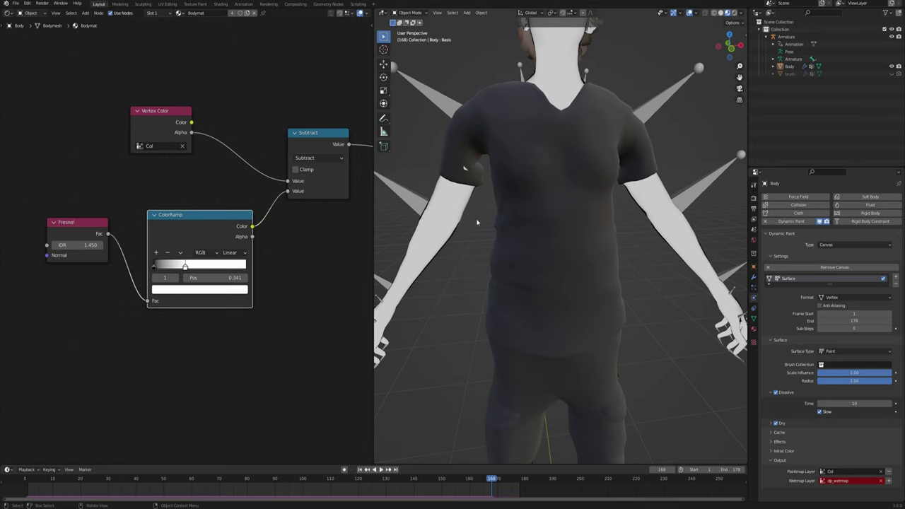
middle_drag(534, 226, 556, 231)
middle_drag(600, 123, 571, 144)
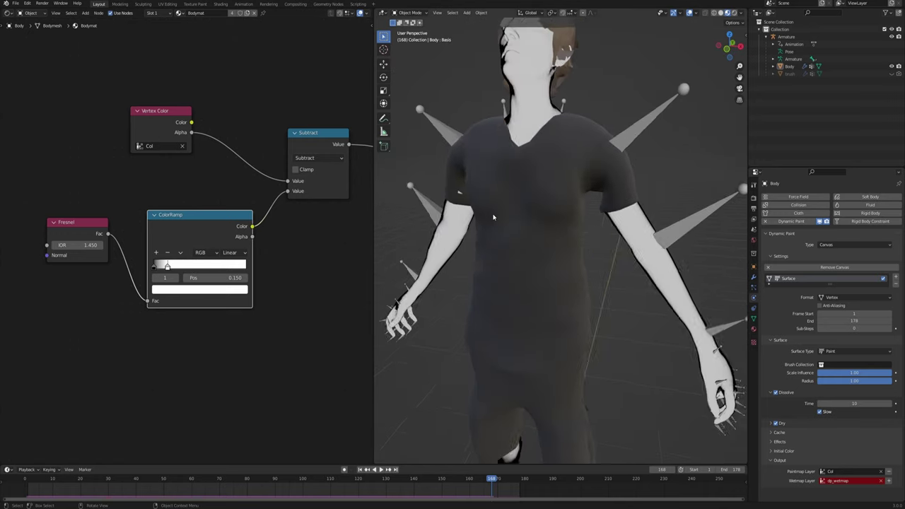
middle_drag(493, 217, 467, 218)
scroll(460, 214, up, 4)
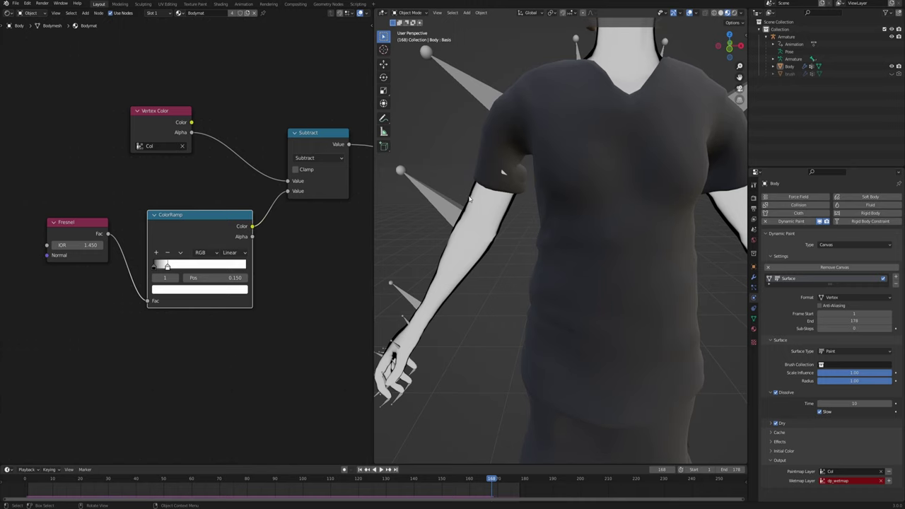
middle_drag(473, 217, 486, 217)
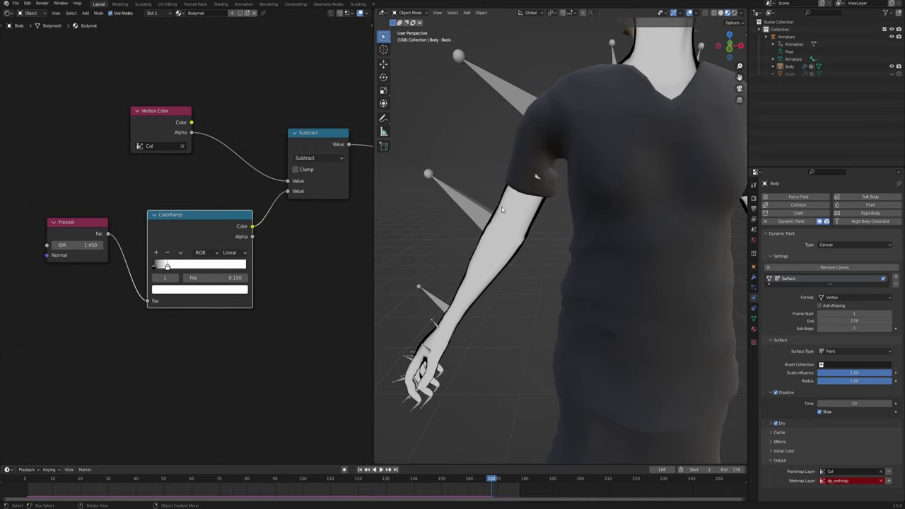
click(156, 269)
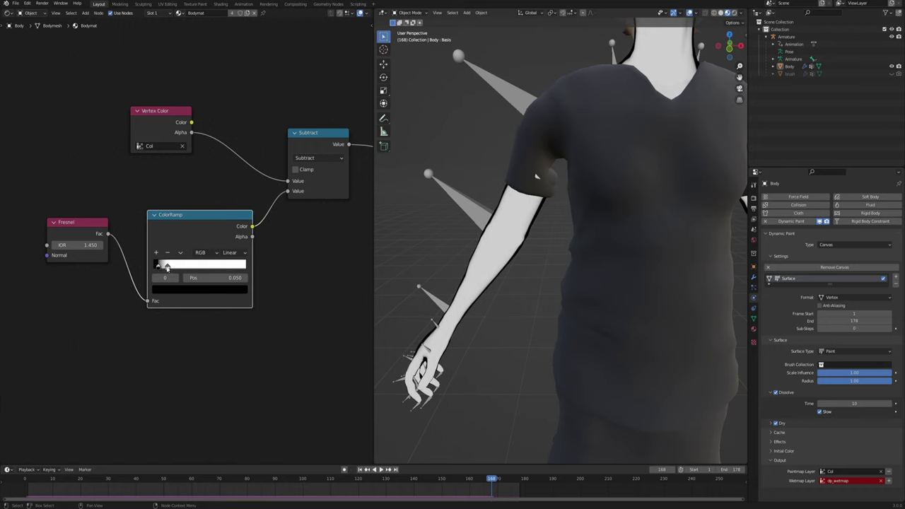
drag(168, 268, 173, 268)
Step: Preview the ColorRamp's output directly and examine the rim on the character's arm
ctrl+shift+click(200, 231)
middle_drag(579, 182, 520, 198)
scroll(537, 214, up, 2)
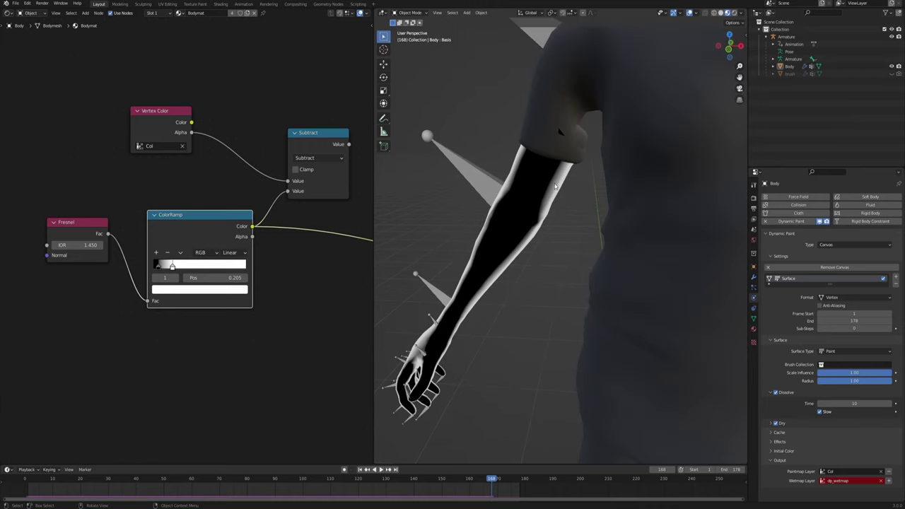
Step: Move the Fresnel node further from the ColorRamp and insert a MixRGB node on the link between them
middle_drag(53, 307, 224, 298)
drag(251, 214, 135, 222)
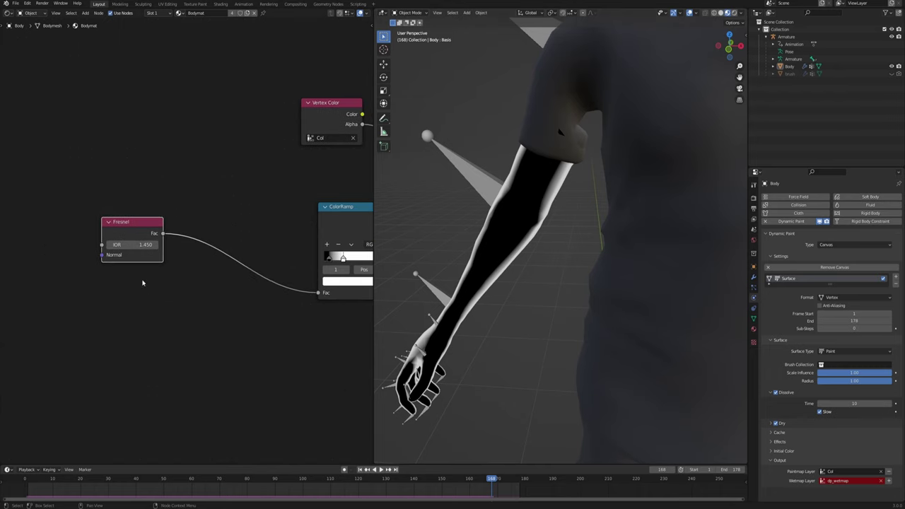
click(143, 284)
key(shift+a)
text(smix)
key(Return)
click(214, 240)
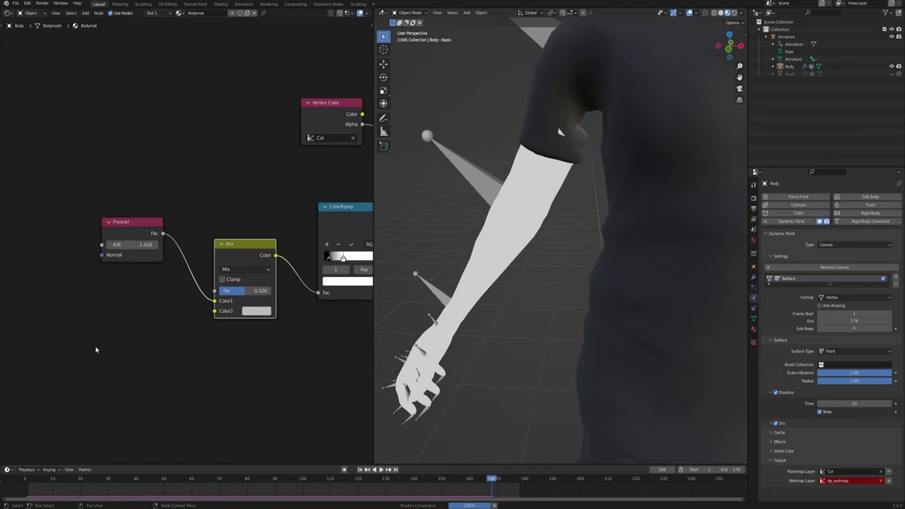
Step: Add a Noise Texture below the Fresnel node and connect its Fac output to the Mix node's Color2
key(shift+a)
text(noisete)
key(Return)
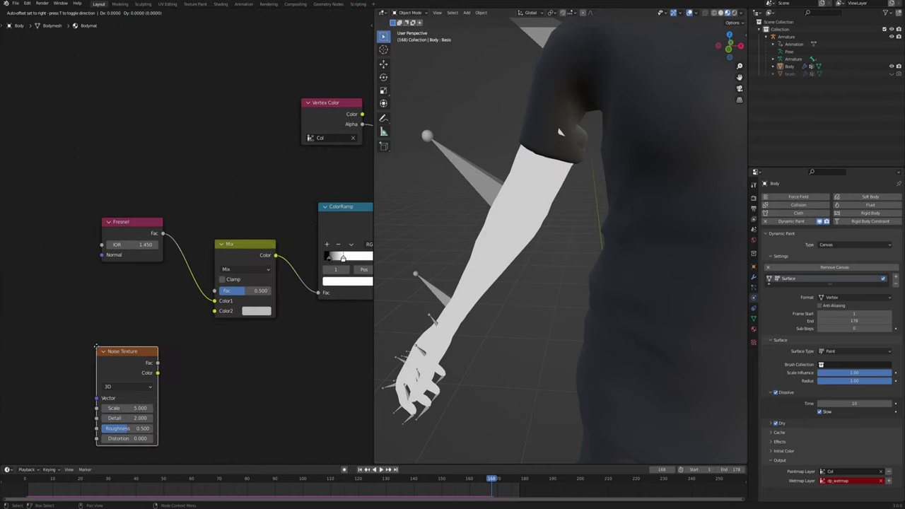
click(102, 307)
drag(163, 321, 215, 311)
middle_drag(179, 370, 262, 294)
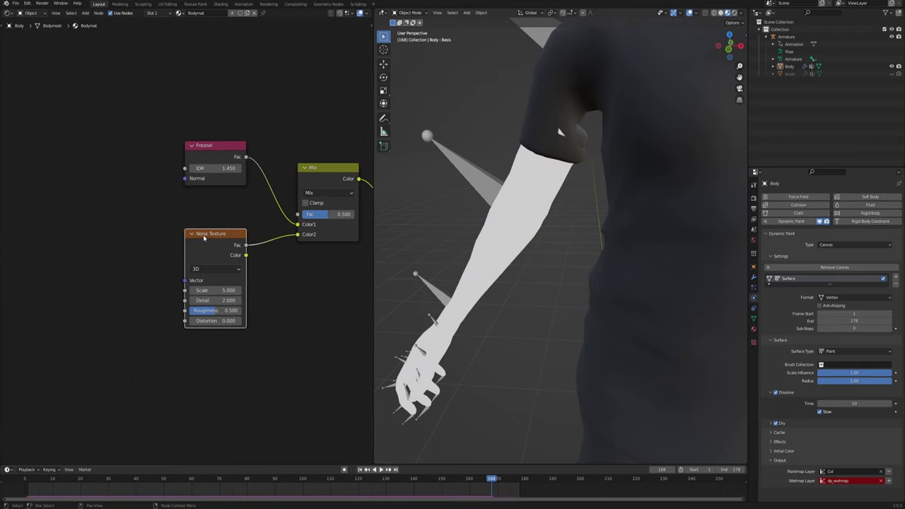
Step: Add Texture Coordinate and Mapping nodes to the Noise Texture and drive the mapping with Object coordinates
key(ctrl+t)
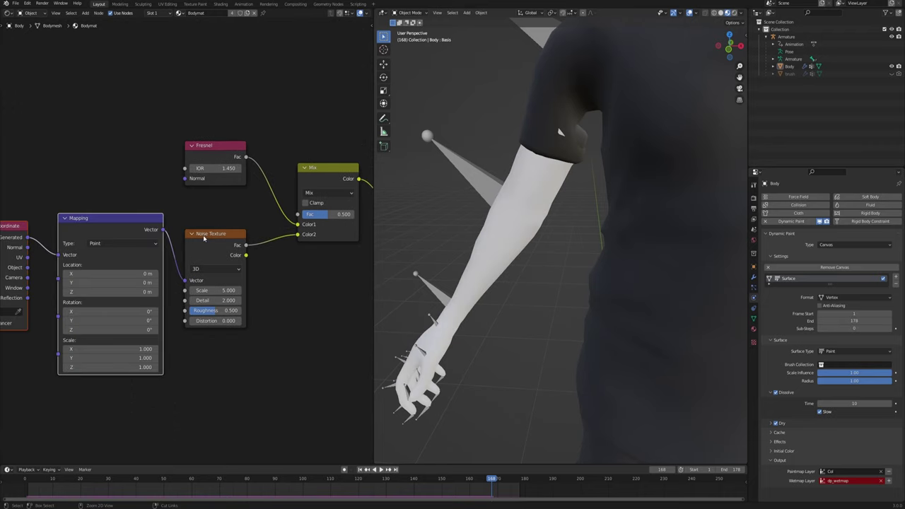
middle_drag(95, 231, 140, 230)
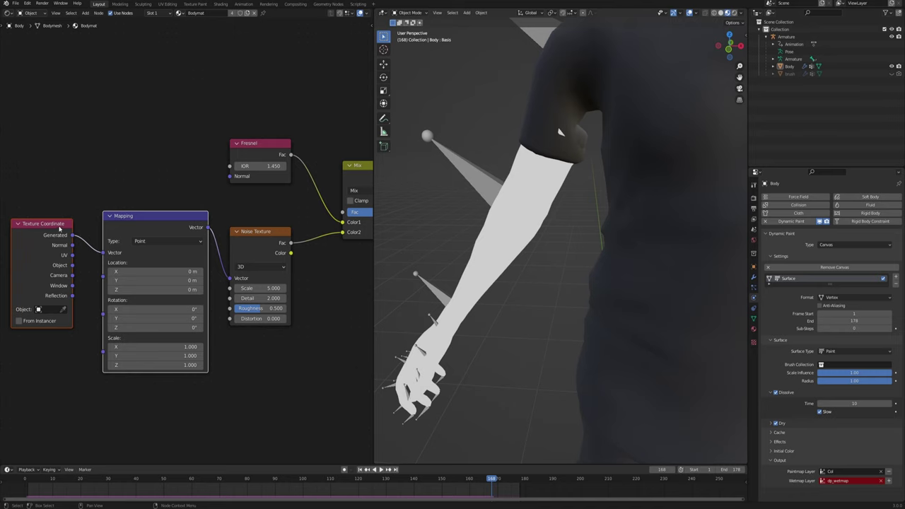
drag(72, 266, 103, 252)
middle_drag(276, 248, 178, 275)
middle_drag(263, 277, 208, 291)
Step: Set the Mix node's blend mode to Overlay and inspect the noisy rim on the arm up close
click(216, 210)
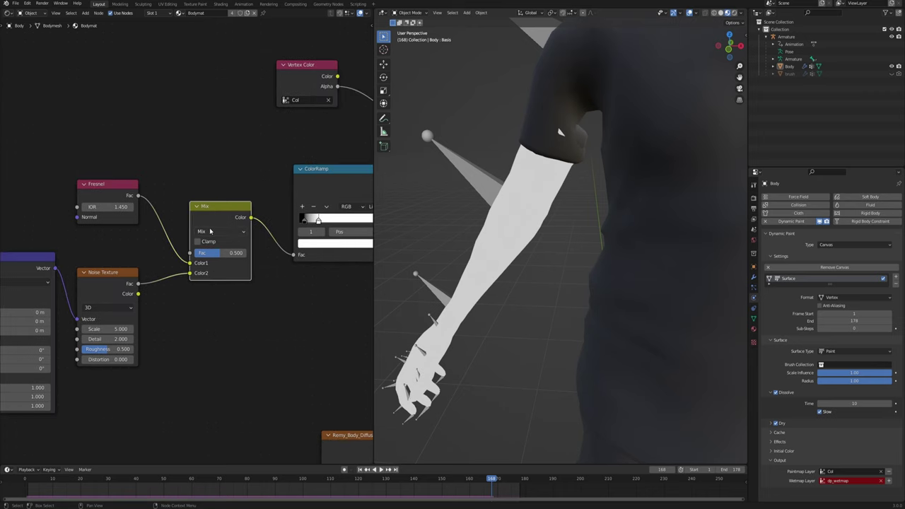
click(219, 231)
click(217, 339)
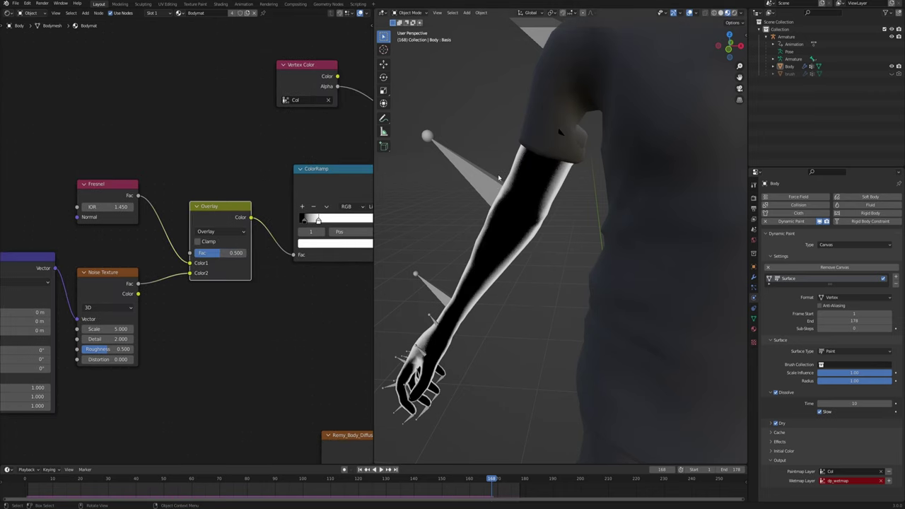
scroll(501, 174, up, 5)
scroll(544, 187, down, 2)
scroll(574, 198, down, 3)
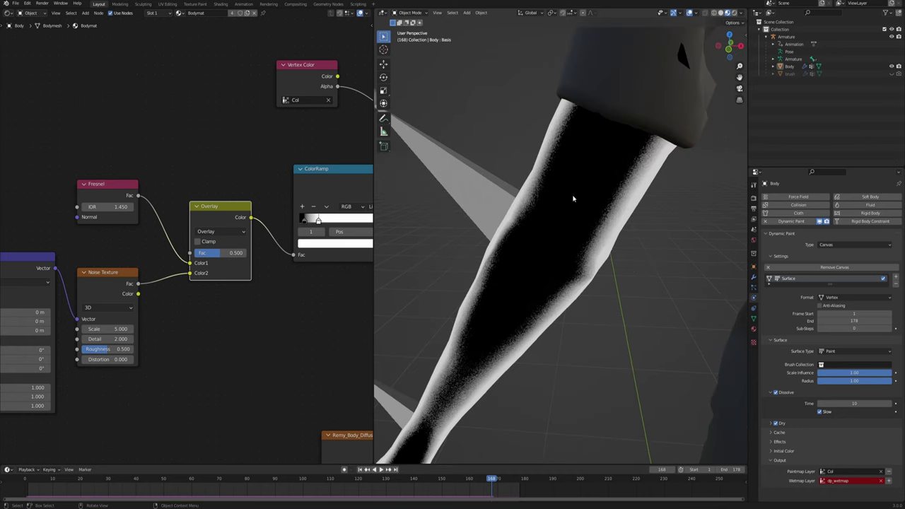
scroll(152, 349, up, 1)
Step: Set the Noise Texture's scale to 0.700, detail to 12.100, roughness to 0.633 and distortion to 1.200
middle_drag(152, 349, 202, 305)
shift+drag(155, 298, 123, 324)
shift+drag(146, 337, 156, 337)
mouse_move(146, 313)
mouse_down()
mouse_move(177, 312)
mouse_move(105, 300)
mouse_up()
scroll(559, 235, down, 5)
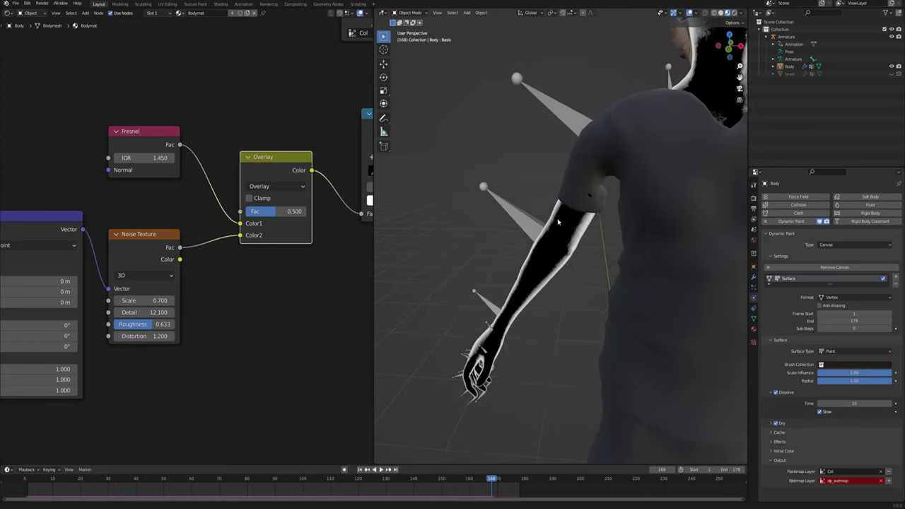
Step: Preview the Subtract node's output again and check the edge effect on the character's face and neck at frame 46
shift+middle_drag(559, 222, 447, 265)
scroll(584, 200, down, 1)
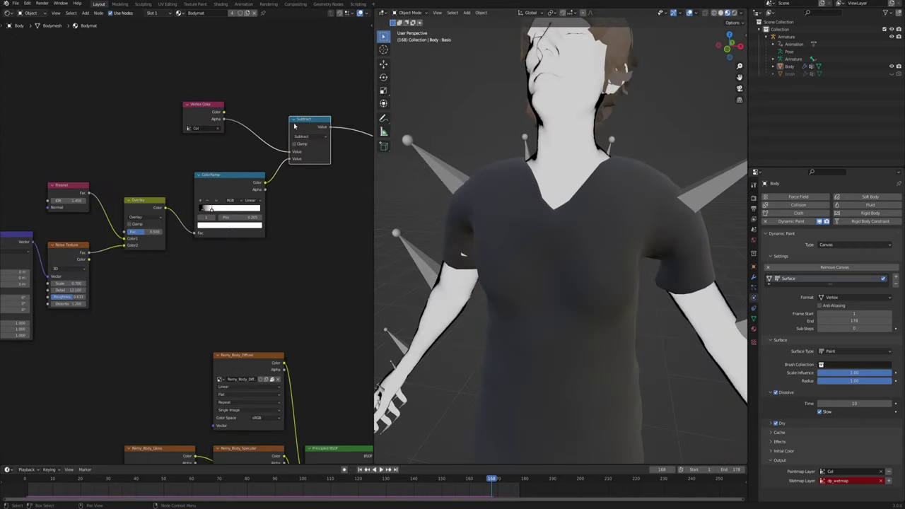
scroll(233, 184, up, 2)
middle_drag(283, 177, 168, 251)
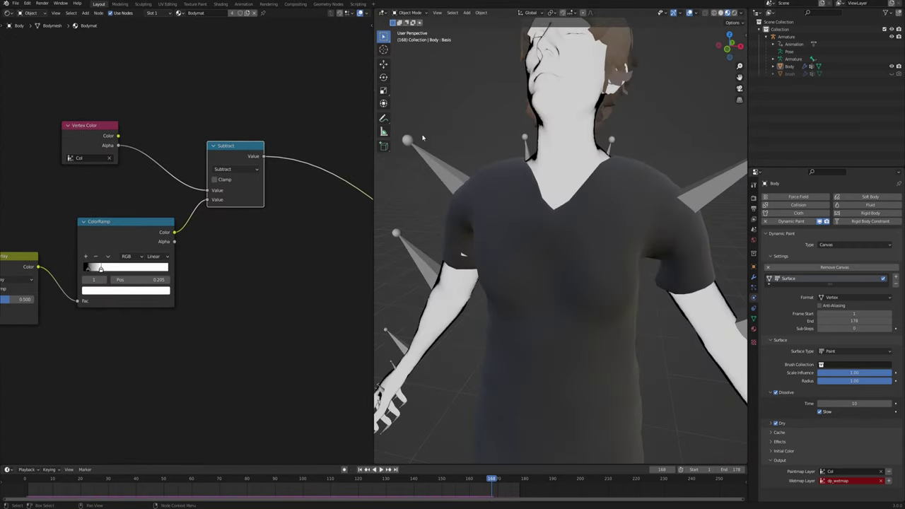
middle_drag(566, 164, 569, 143)
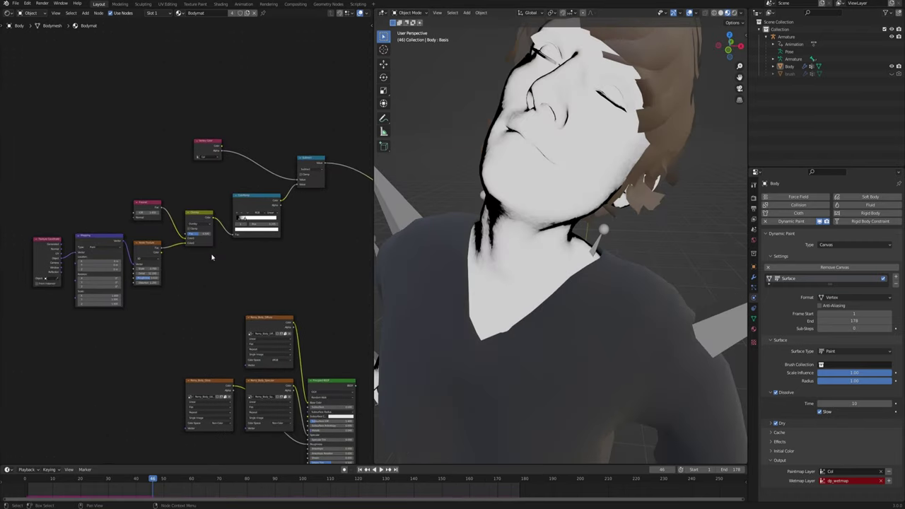
Step: Move the whole group of infrared effect nodes away from the body texture and Principled BSDF nodes
drag(31, 120, 311, 283)
key(g)
click(302, 193)
middle_drag(302, 192, 238, 228)
scroll(240, 212, up, 2)
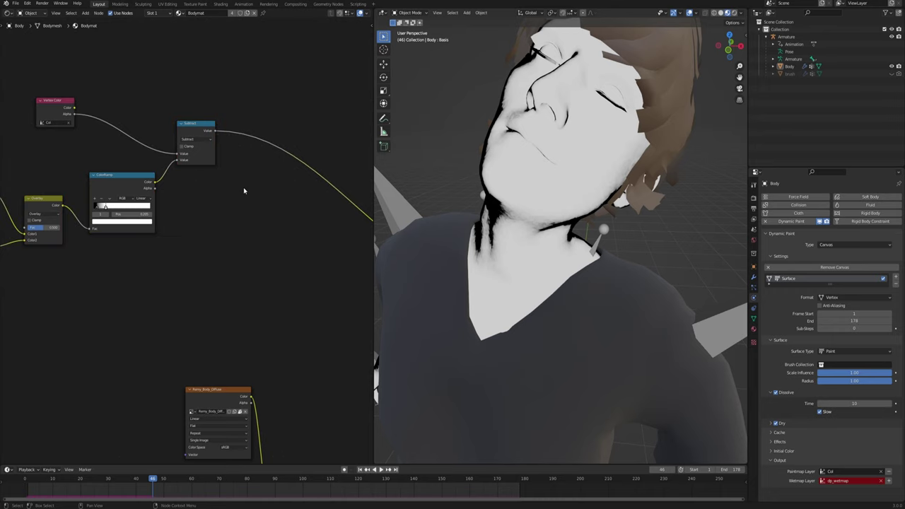
Step: Insert a second ColorRamp after the Subtract node, on the link to the material output
middle_drag(247, 192, 222, 217)
key(F3)
text(color ramp)
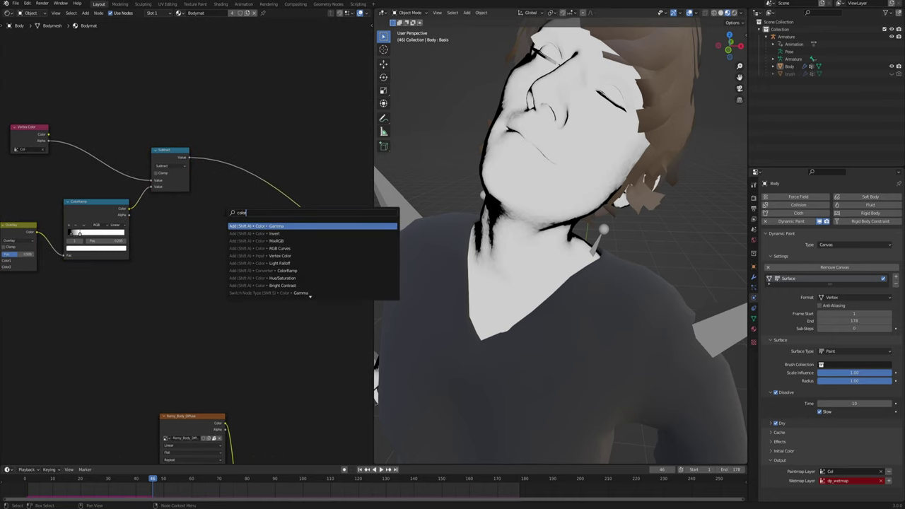
key(Return)
click(213, 144)
scroll(274, 171, up, 4)
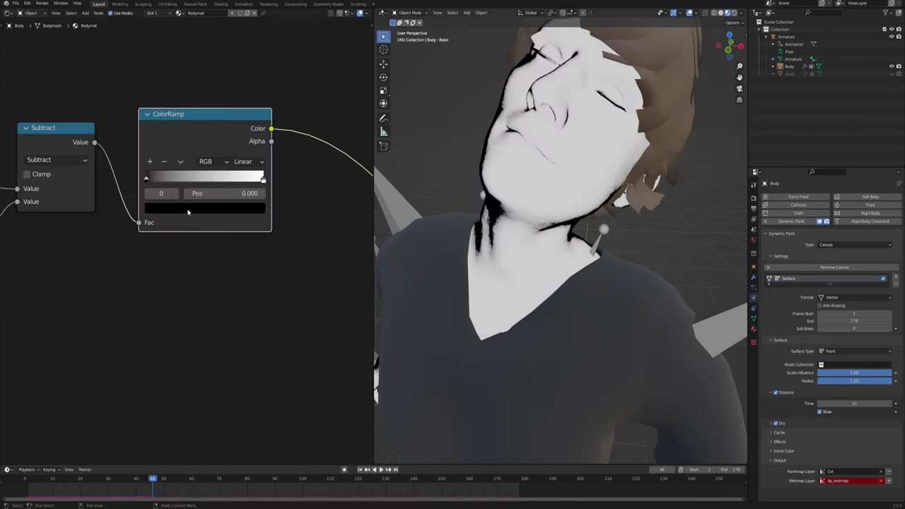
Step: Colour the new ColorRamp's first stop dark purple (HSV 0.709, 0.935, 0.045) and add a dark magenta stop with hue 0.959 and saturation 0.977
middle_drag(178, 186, 184, 217)
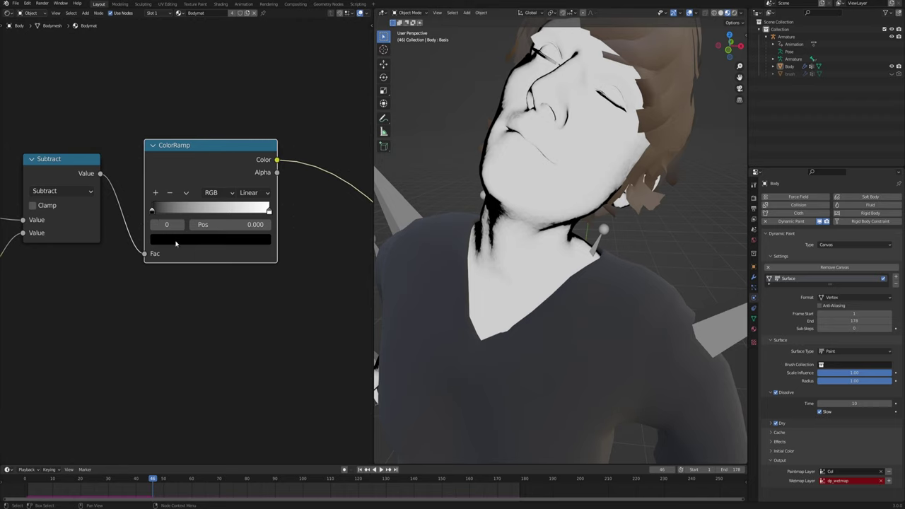
click(176, 243)
drag(245, 157, 245, 138)
drag(215, 117, 230, 112)
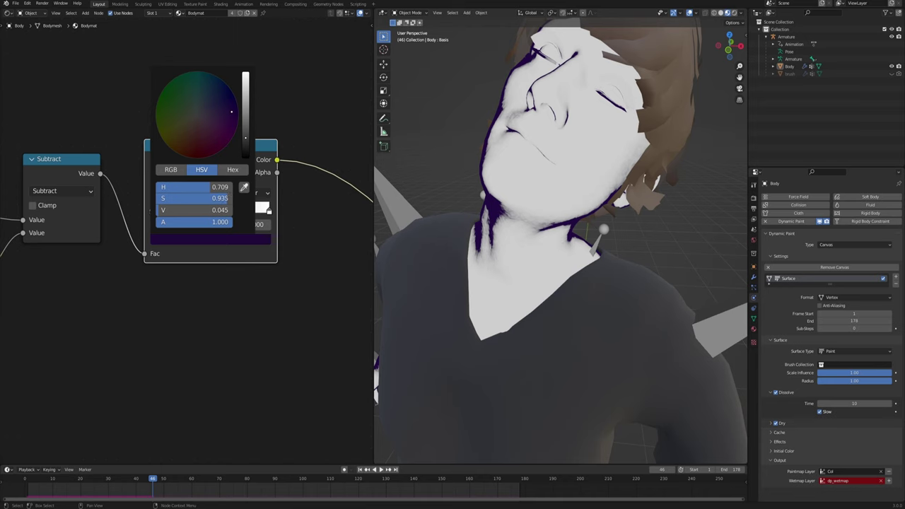
drag(197, 115, 212, 147)
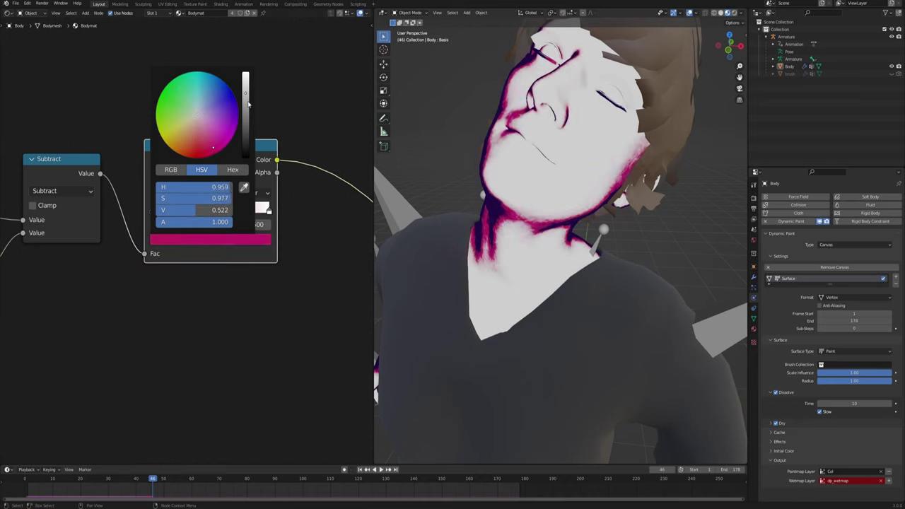
drag(246, 91, 245, 118)
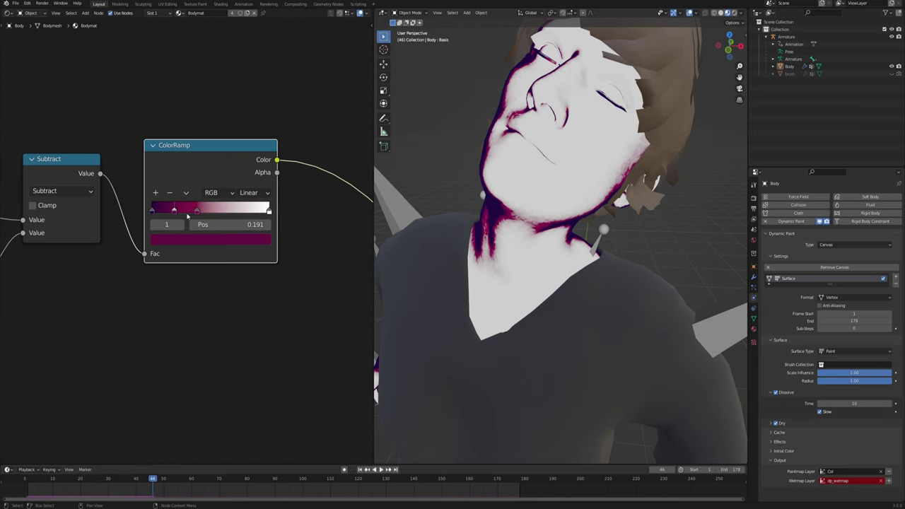
Step: Move the duplicate magenta stop of the heat ColorRamp to 0.773 and colour it orange (hue 0.079, saturation 0.901)
drag(175, 211, 242, 220)
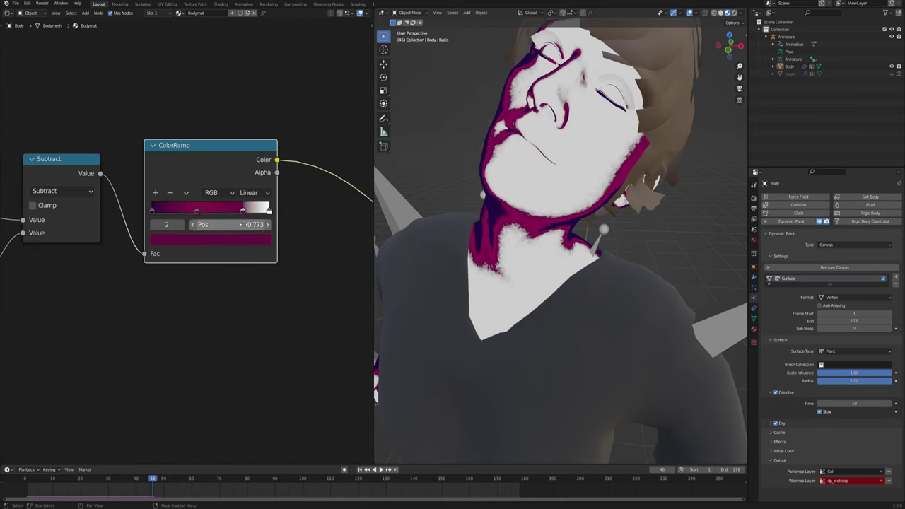
click(214, 240)
drag(200, 144, 180, 138)
drag(245, 107, 246, 95)
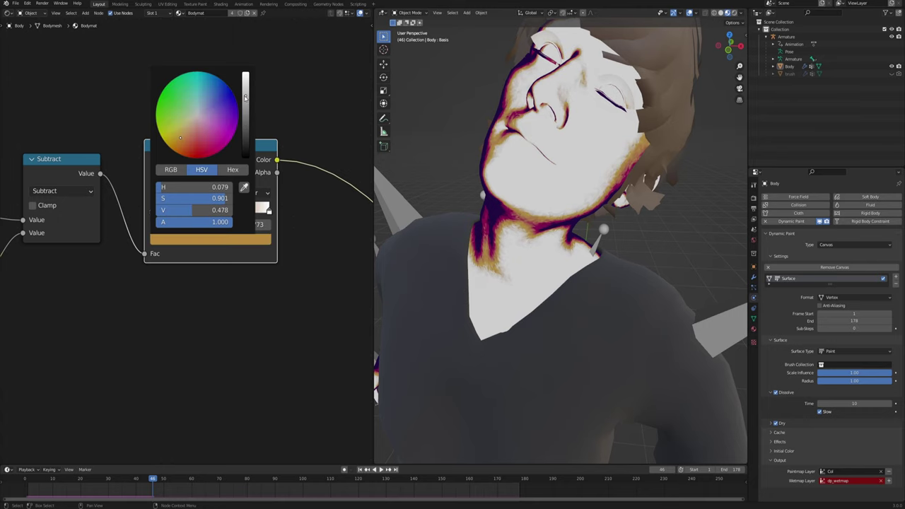
Step: Colour the heat ColorRamp's last stop yellow, move the orange stop to 0.718, and inspect the character's face at frame 5
click(269, 210)
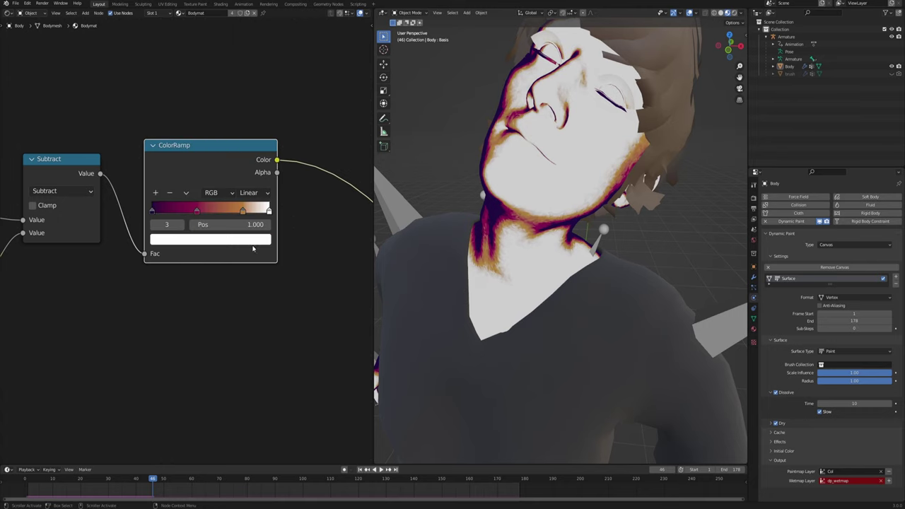
click(255, 241)
drag(196, 115, 174, 137)
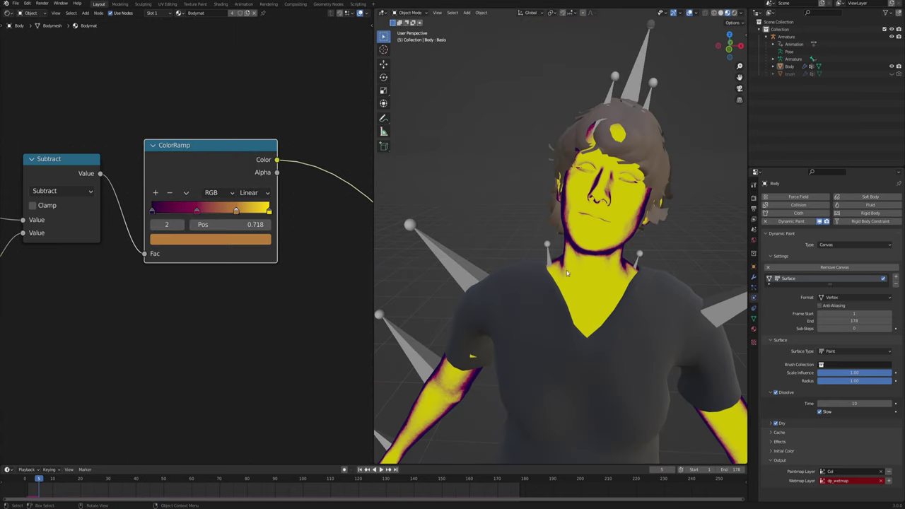
middle_drag(567, 271, 582, 268)
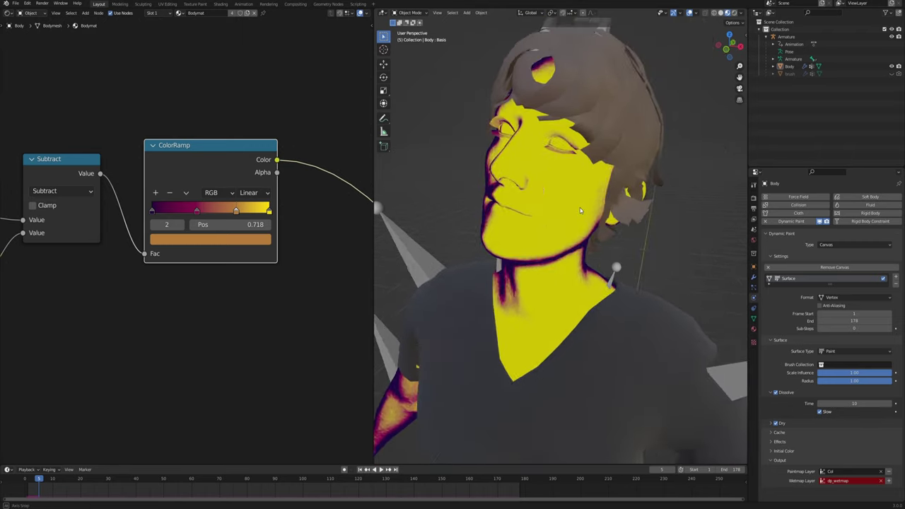
Step: Insert a Mix colour node on the link between the Vertex Color alpha and the Subtract node
key(Home)
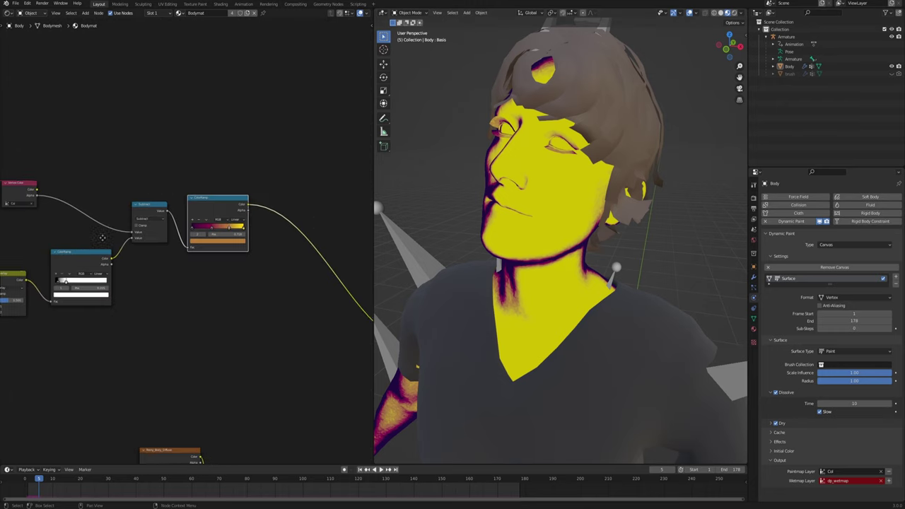
drag(206, 191, 151, 164)
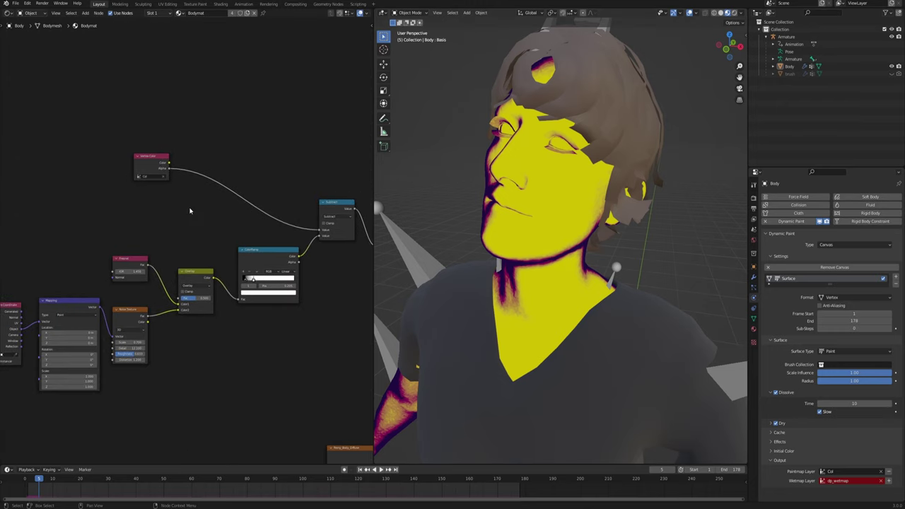
key(F3)
text(mix)
key(Return)
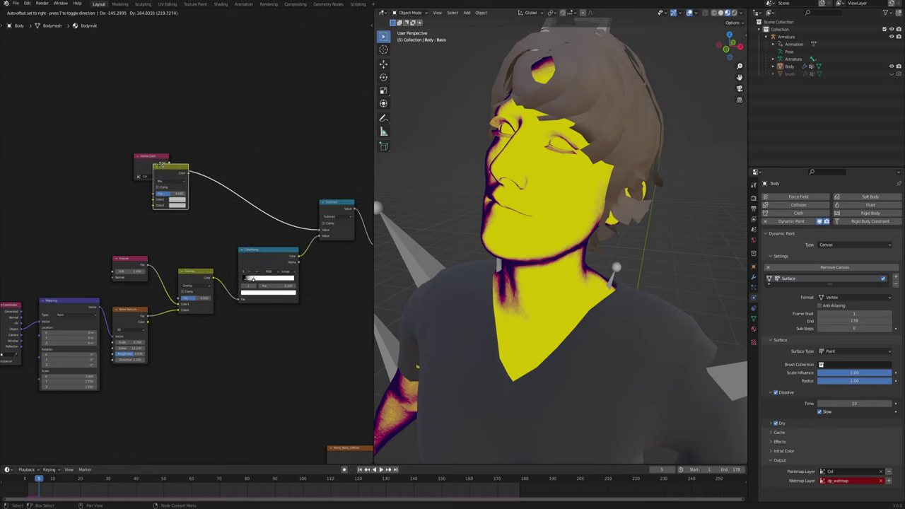
click(200, 190)
scroll(200, 191, up, 2)
click(160, 200)
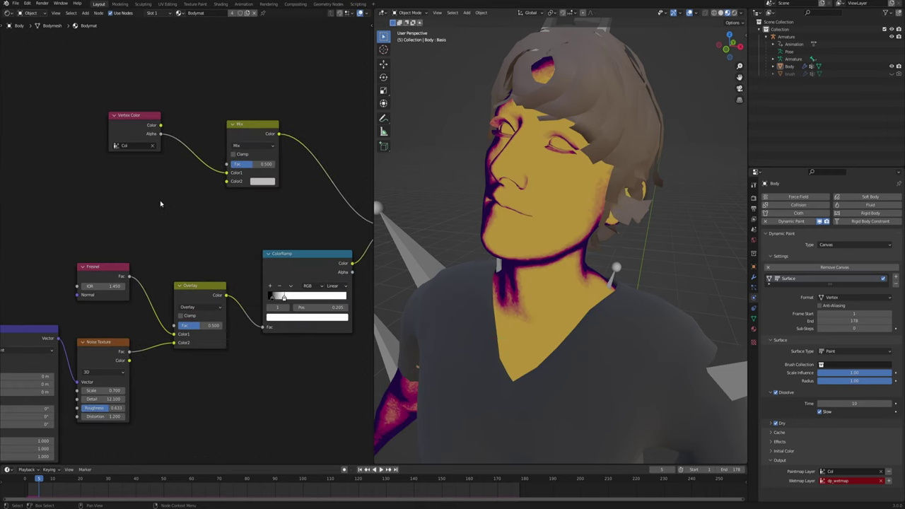
Step: Add a new ColorRamp node below the Vertex Color node
key(F3)
text(colorr)
key(Return)
click(119, 180)
Step: Move the Vertex Color, Mix and new ColorRamp nodes together, clear of the Fresnel and noise nodes
scroll(119, 180, up, 1)
drag(69, 90, 243, 237)
scroll(185, 224, down, 3)
middle_drag(185, 223, 207, 261)
key(g)
click(238, 173)
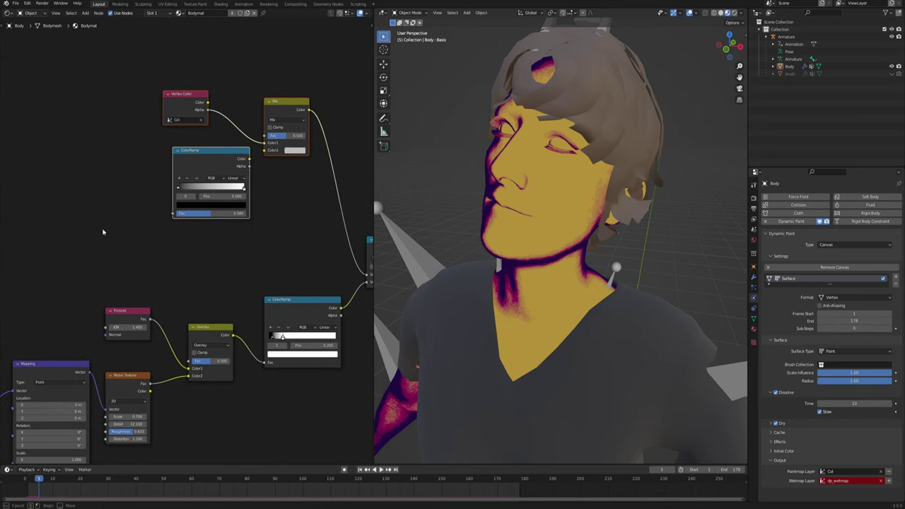
Step: Feed the Noise Texture's Fac through the new ColorRamp into the Mix node's Color2 input
click(139, 381)
drag(150, 384, 174, 213)
drag(215, 151, 194, 169)
scroll(193, 170, up, 2)
middle_drag(193, 170, 169, 234)
drag(199, 237, 262, 209)
middle_drag(238, 254, 228, 210)
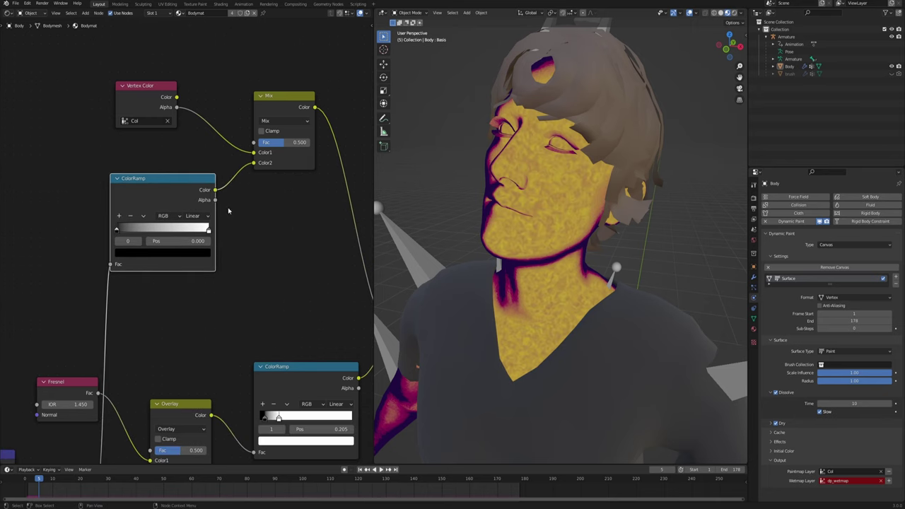
Step: Change the Mix node's blending mode to Subtract and set its factor to 1.000
click(279, 121)
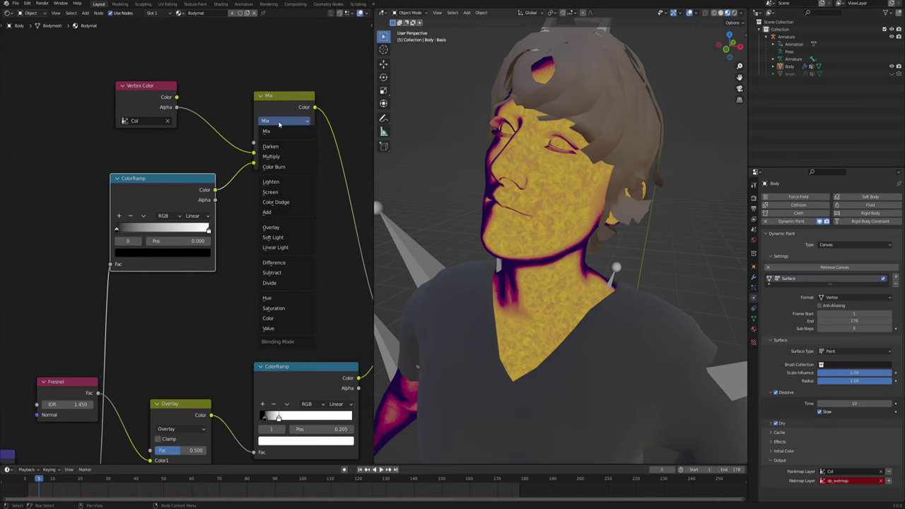
click(271, 272)
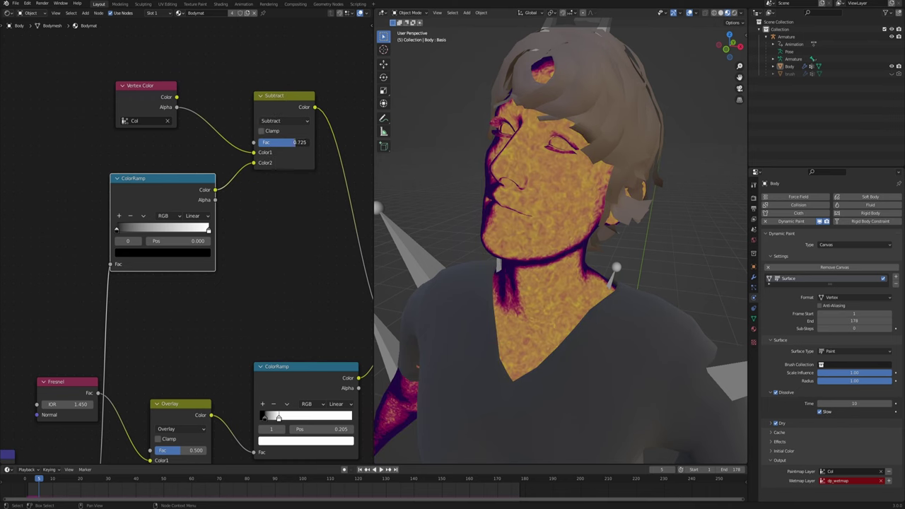
drag(293, 142, 311, 144)
scroll(151, 278, down, 3)
middle_drag(151, 278, 167, 203)
middle_drag(182, 130, 153, 217)
scroll(162, 205, up, 2)
ctrl+shift+click(165, 162)
scroll(153, 217, up, 1)
ctrl+shift+click(132, 123)
drag(283, 133, 292, 134)
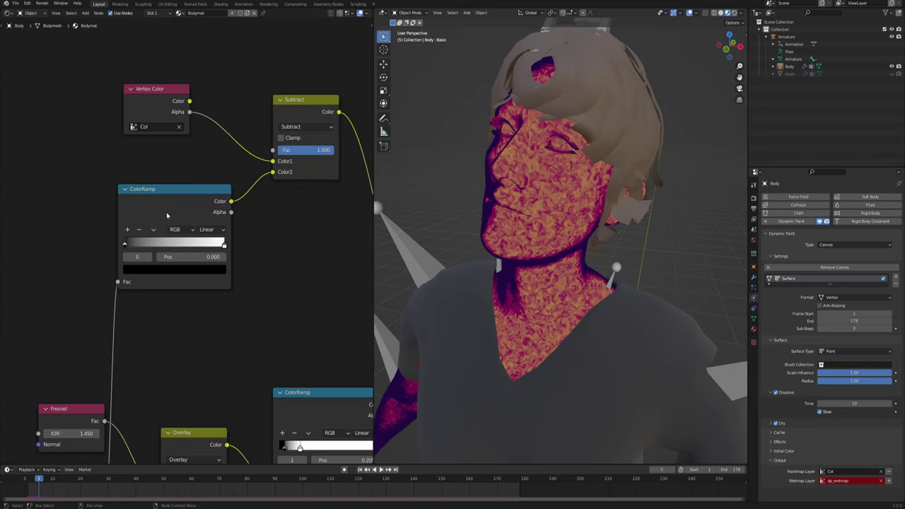
Step: Move the noise ColorRamp's black stop to 0.559 and check the speckled effect on the character
scroll(110, 243, up, 2)
mouse_move(111, 244)
mouse_down()
mouse_move(226, 247)
mouse_move(181, 249)
mouse_up()
scroll(625, 192, down, 4)
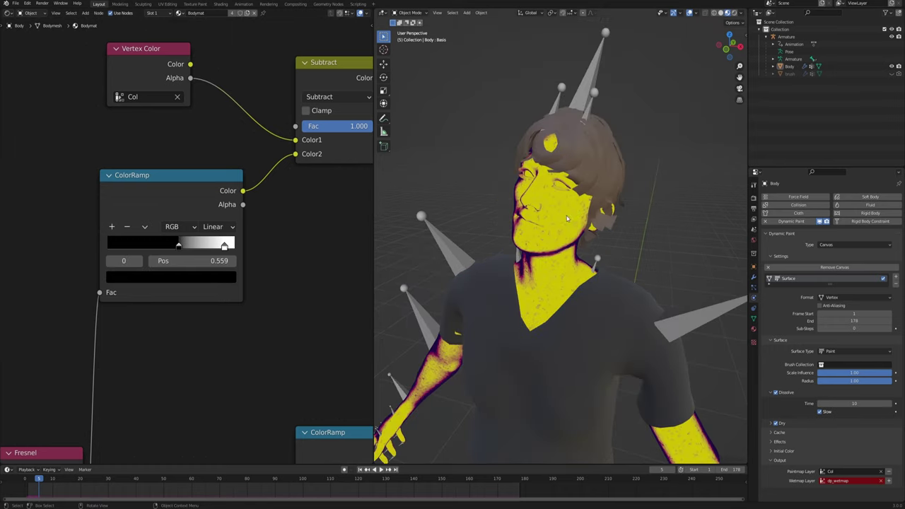
middle_drag(625, 192, 557, 190)
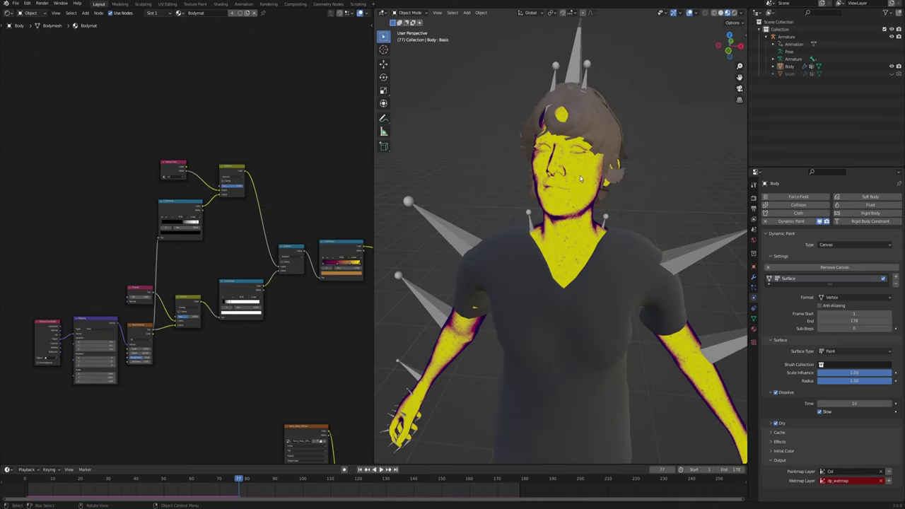
Step: Add an Emission shader node after the heat ColorRamp
scroll(577, 175, up, 2)
middle_drag(363, 241, 237, 222)
scroll(212, 226, up, 3)
key(F3)
text(emission)
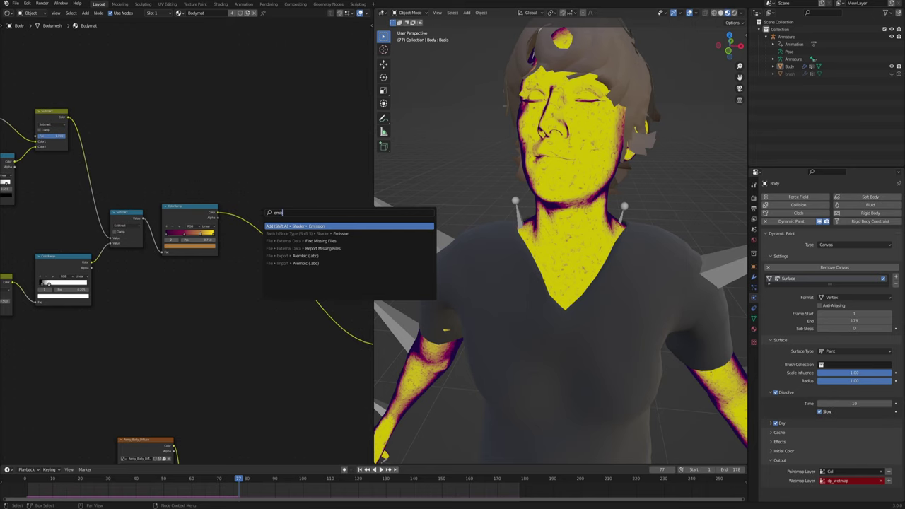
key(Return)
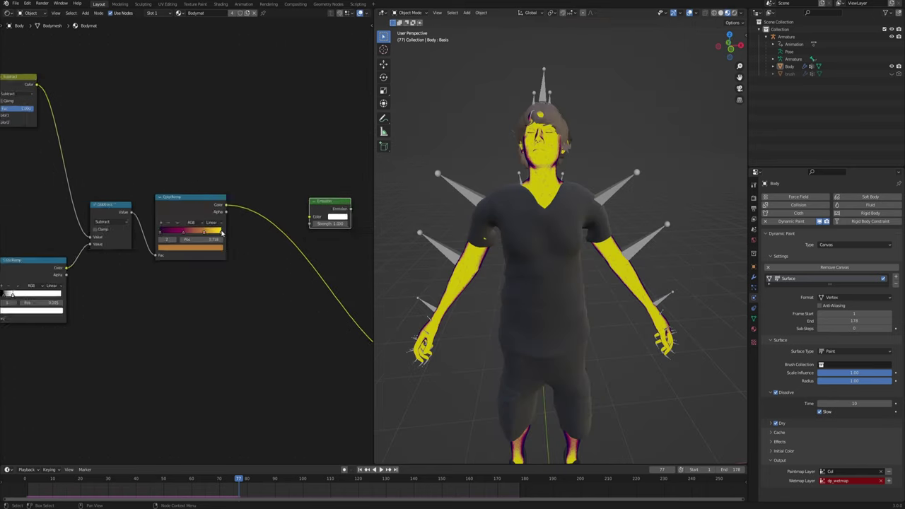
click(329, 200)
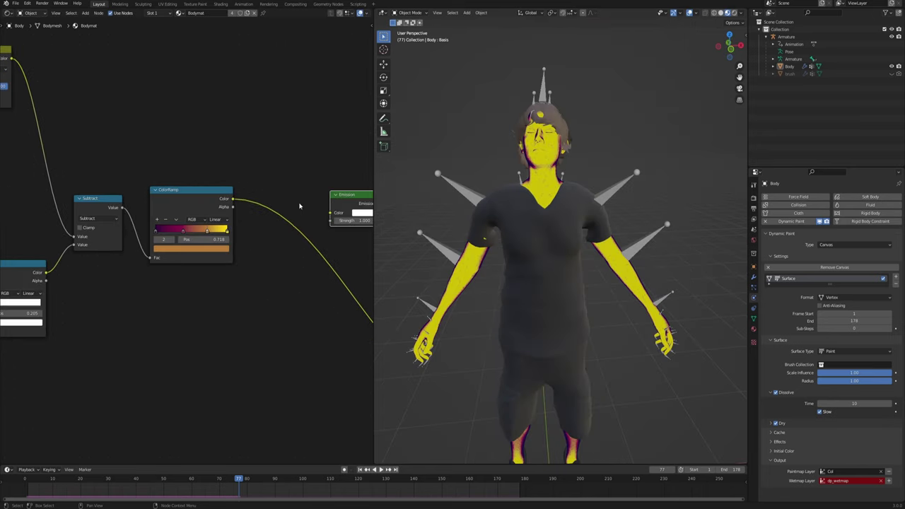
Step: Connect the heat ColorRamp's Color output to the Emission shader's Color input
middle_drag(329, 200, 259, 219)
scroll(259, 218, up, 1)
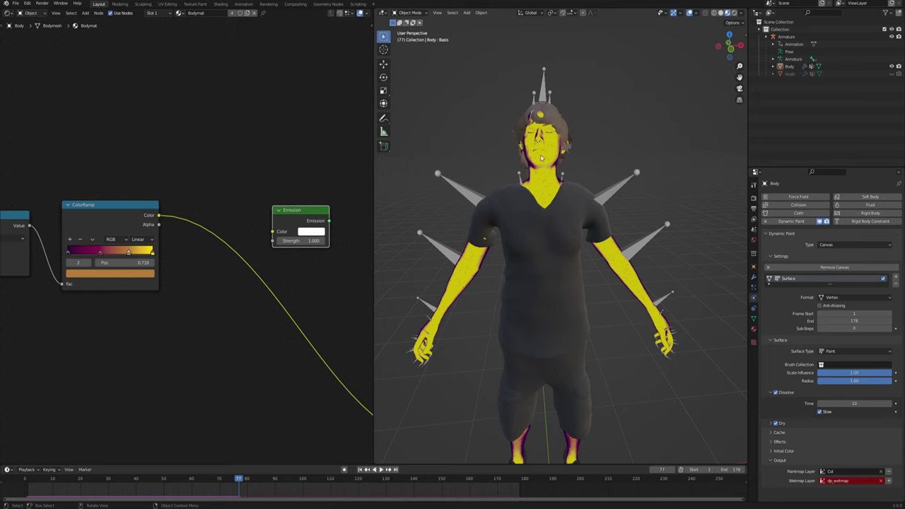
scroll(200, 209, up, 2)
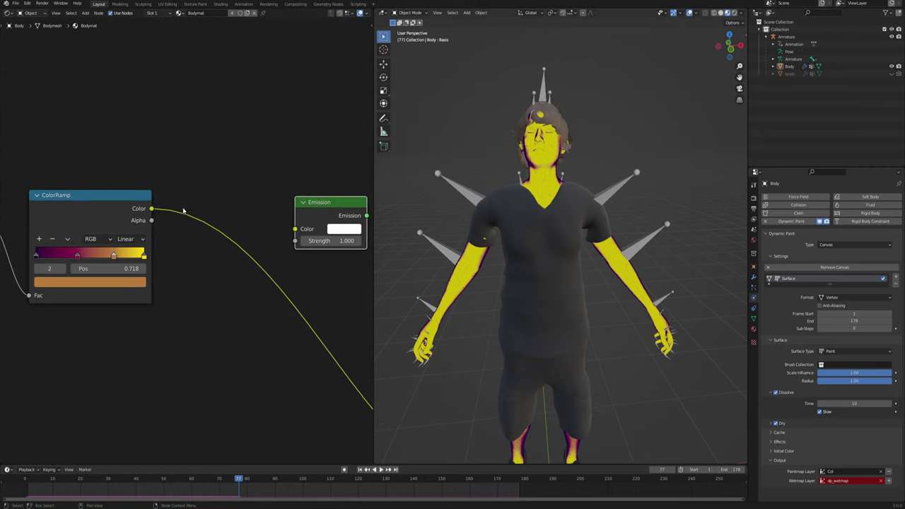
drag(148, 218, 256, 229)
scroll(305, 244, down, 2)
click(305, 243)
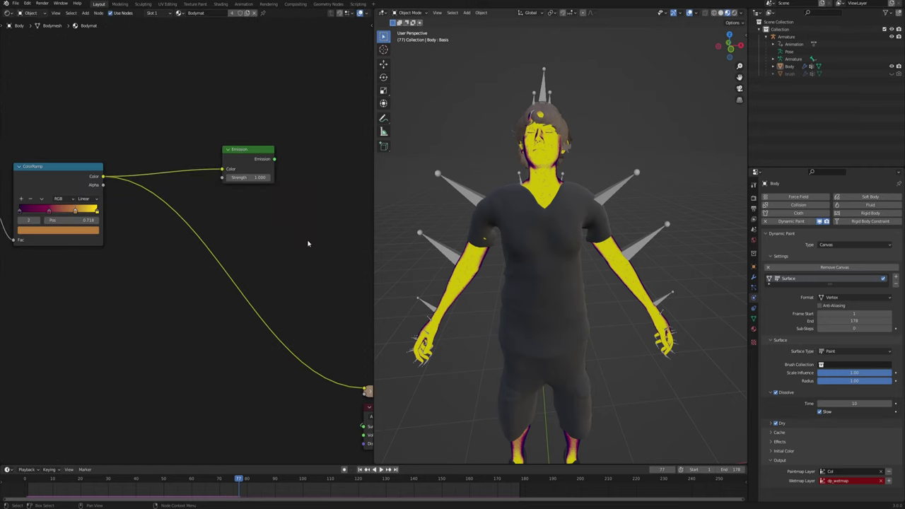
Step: Add a Mix Shader node between the Emission shader and the material output
key(F3)
text(mix sh)
key(Return)
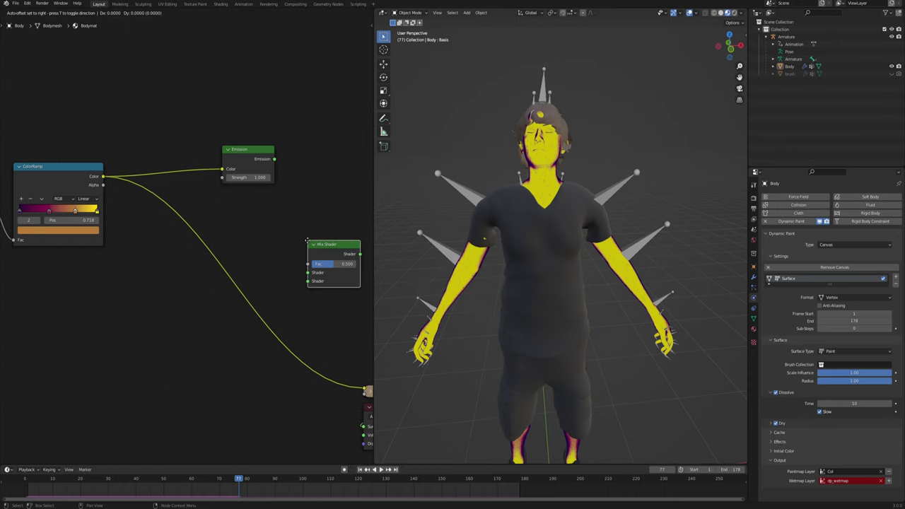
Step: Connect the Emission node's output to the first shader input of the Mix Shader
scroll(257, 176, up, 2)
click(255, 184)
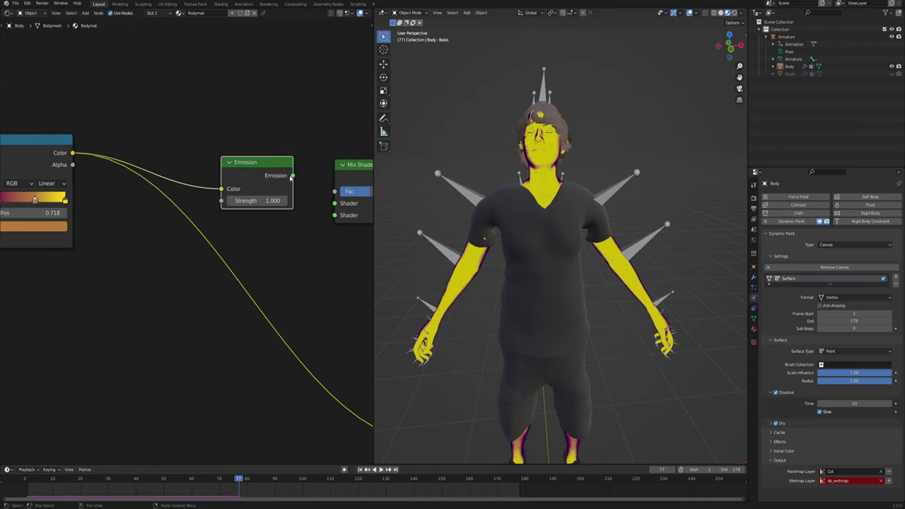
drag(294, 177, 334, 203)
scroll(334, 205, down, 3)
middle_drag(332, 209, 288, 210)
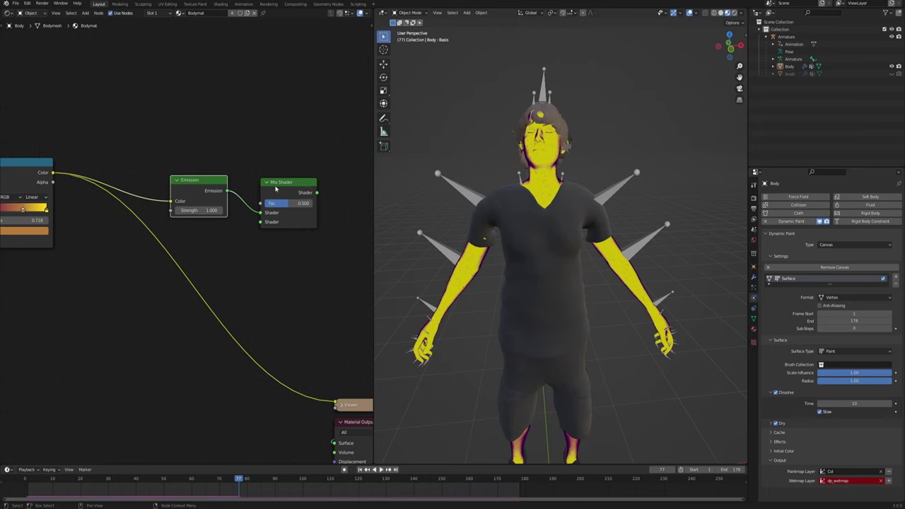
scroll(269, 224, down, 1)
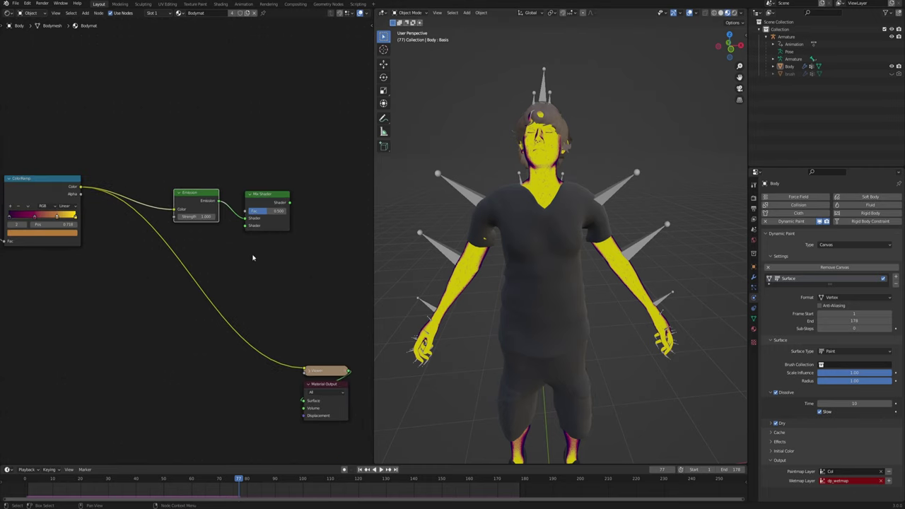
Step: Select the body texture nodes with their Principled BSDF and move them closer to the thermal color nodes
scroll(208, 260, up, 1)
middle_drag(181, 264, 173, 197)
scroll(173, 196, down, 1)
middle_drag(126, 275, 254, 218)
scroll(253, 217, down, 1)
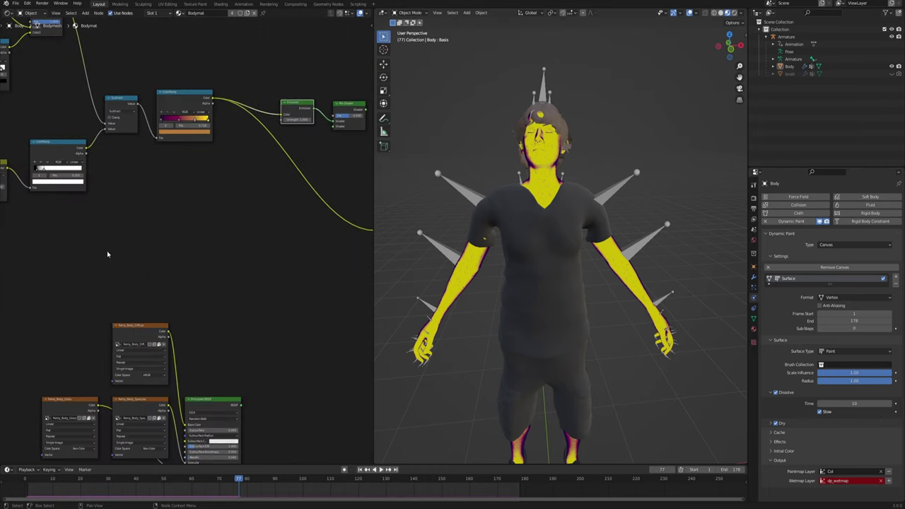
middle_drag(220, 312, 180, 218)
scroll(180, 218, down, 1)
drag(39, 223, 161, 345)
middle_drag(140, 276, 188, 279)
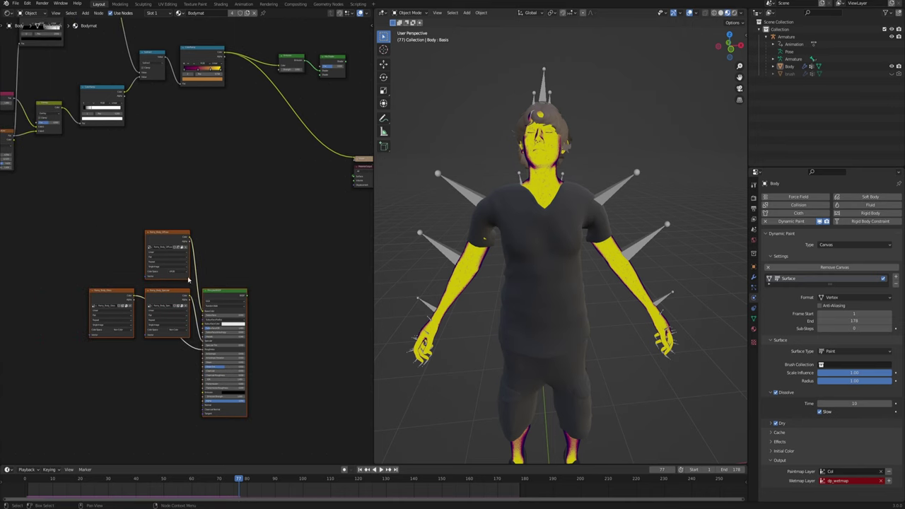
key(g)
click(291, 205)
Step: Connect the Principled BSDF output to the second shader input of the Mix Shader
middle_drag(269, 172, 200, 275)
scroll(200, 275, up, 4)
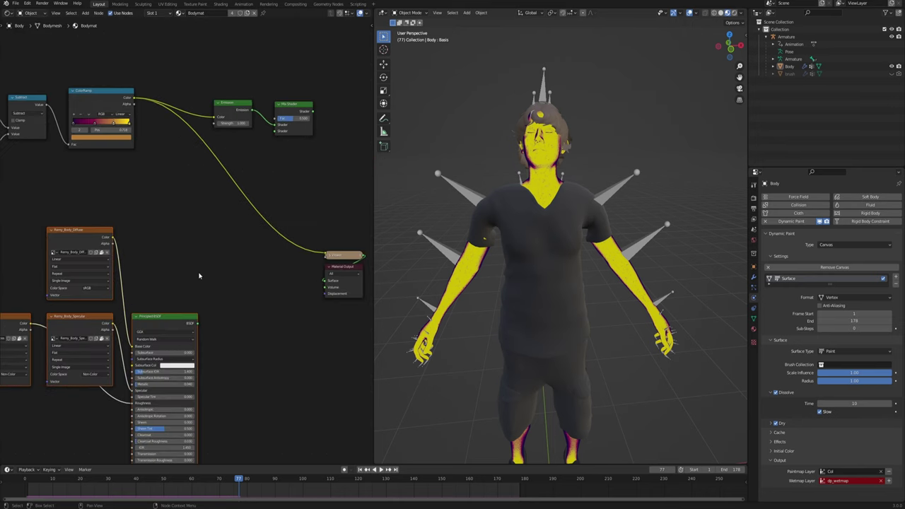
click(188, 303)
drag(197, 324, 277, 132)
scroll(293, 137, up, 2)
middle_drag(293, 137, 233, 280)
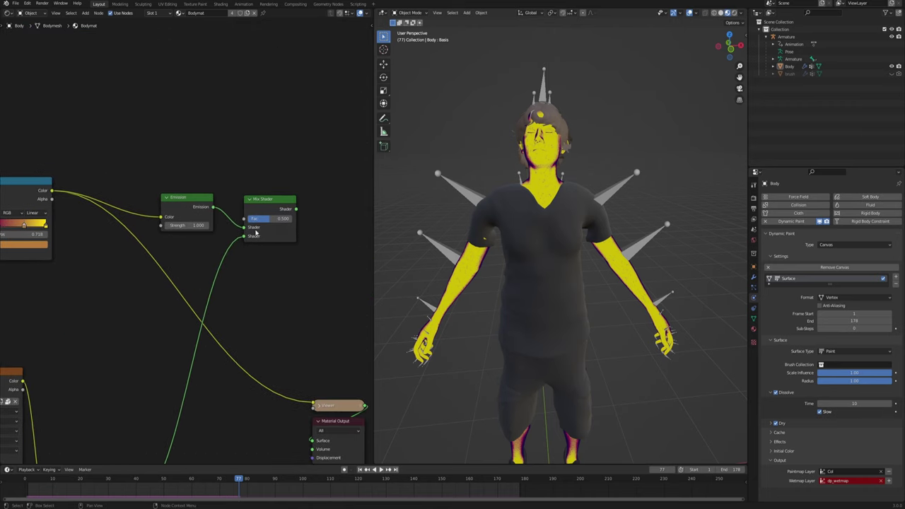
Step: Move the Mix Shader up, set its Fac to 0.000, and link its output to the Material Output surface
drag(261, 206, 247, 192)
ctrl+shift+click(276, 180)
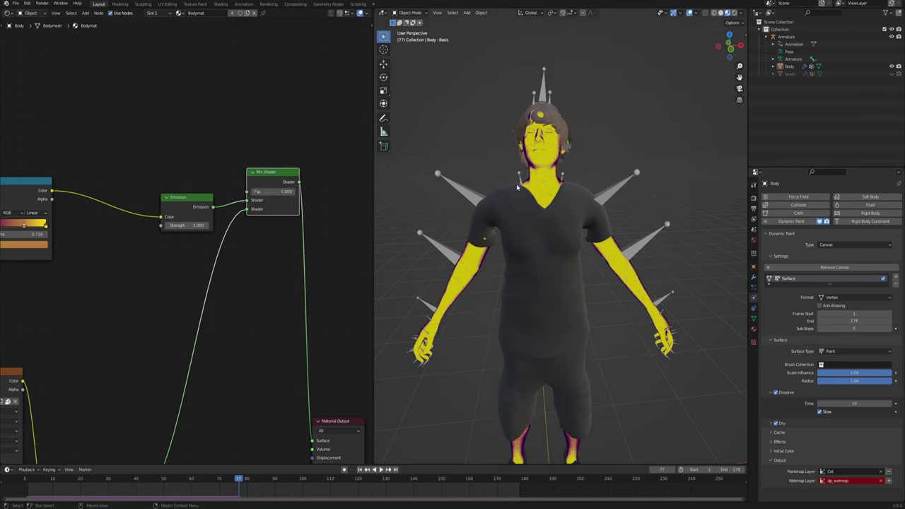
middle_drag(526, 304, 555, 329)
scroll(555, 330, down, 3)
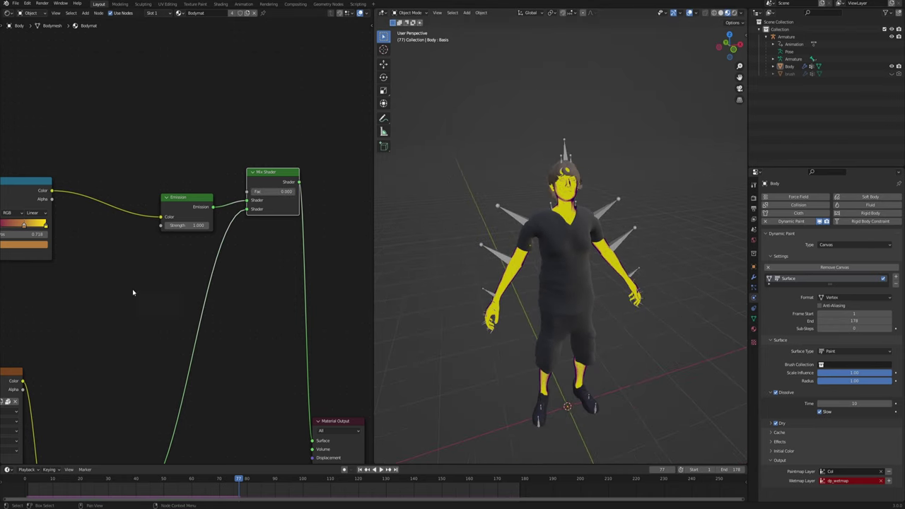
Step: Move the body texture nodes and Principled BSDF down, clear of the thermal effect nodes
middle_drag(133, 293, 222, 221)
scroll(163, 229, down, 8)
middle_drag(122, 229, 161, 174)
scroll(160, 173, down, 3)
drag(106, 222, 260, 352)
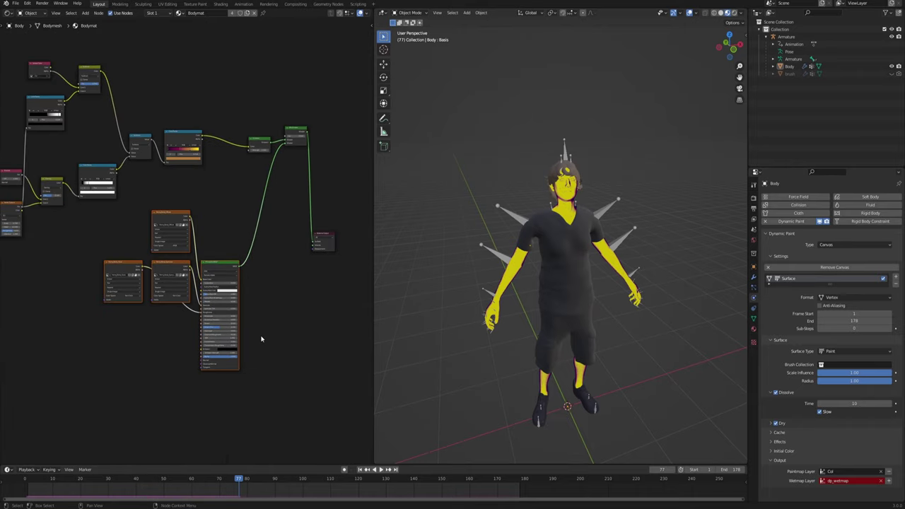
key(g)
click(247, 413)
Step: Group all thermal effect nodes, from the texture coordinates through the Mix Shader, into one node group
scroll(187, 340, down, 3)
middle_drag(26, 185, 97, 210)
drag(13, 98, 346, 275)
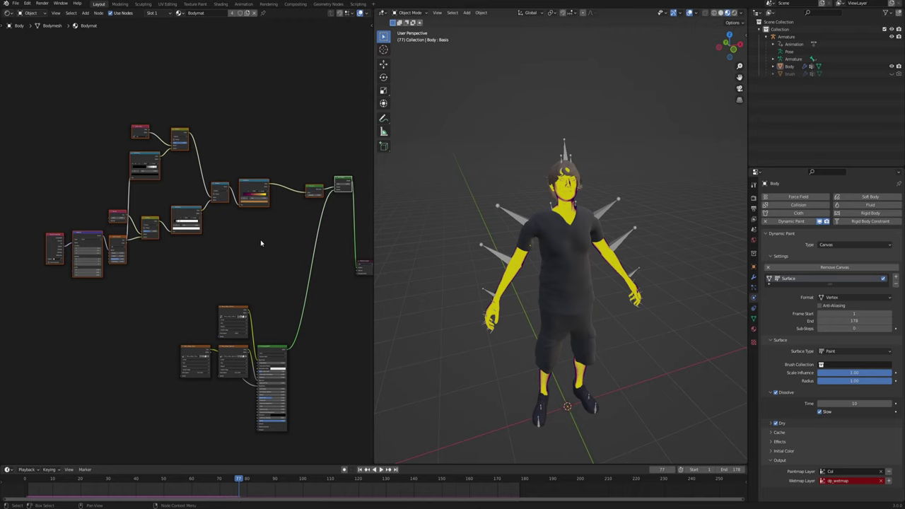
key(ctrl+g)
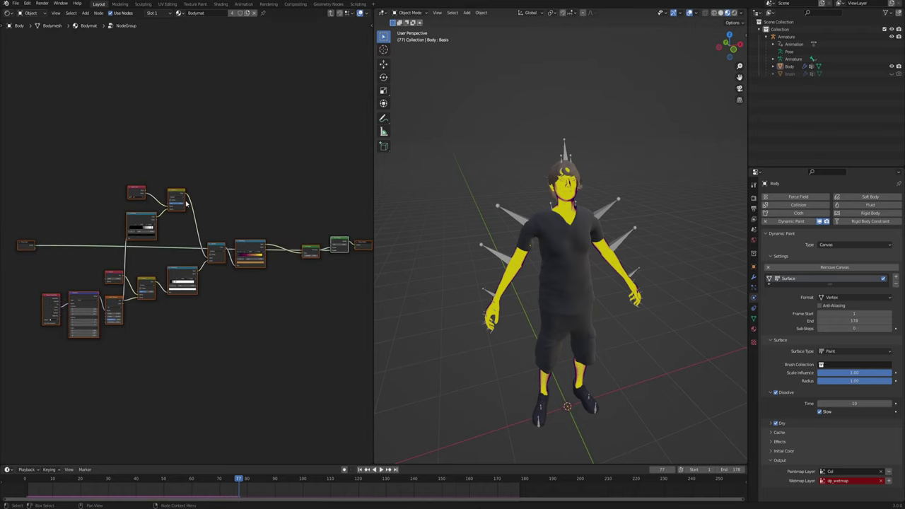
Step: Examine the node network inside the group, from the texture mapping nodes to the Mix Shader and Group Output
click(271, 219)
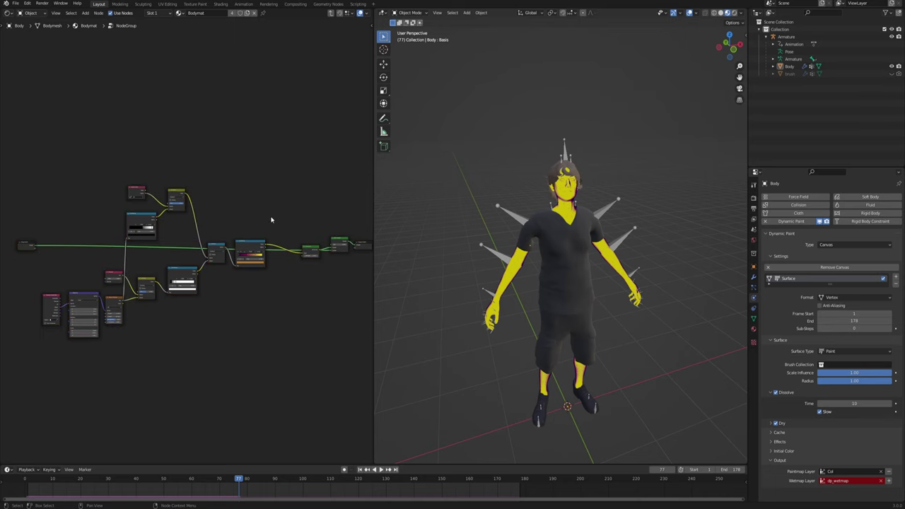
scroll(286, 300, up, 2)
middle_drag(286, 300, 187, 268)
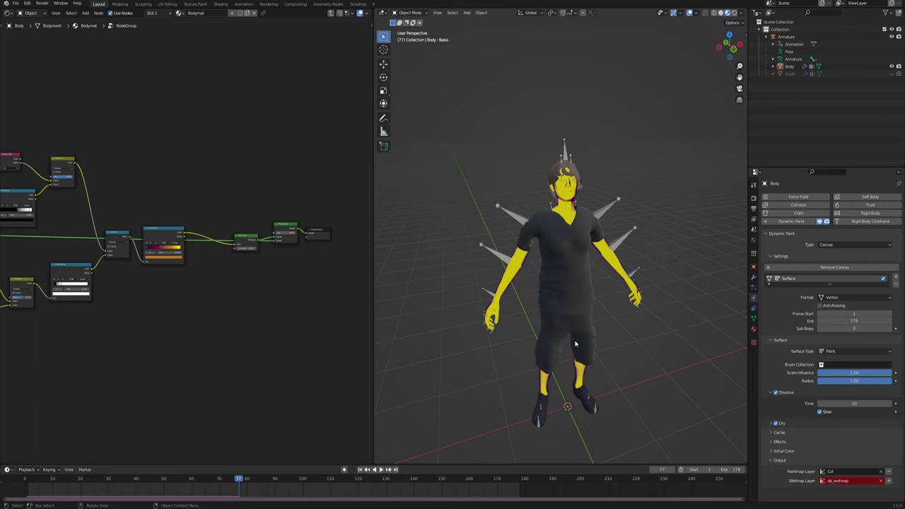
scroll(306, 287, down, 1)
middle_drag(244, 299, 308, 291)
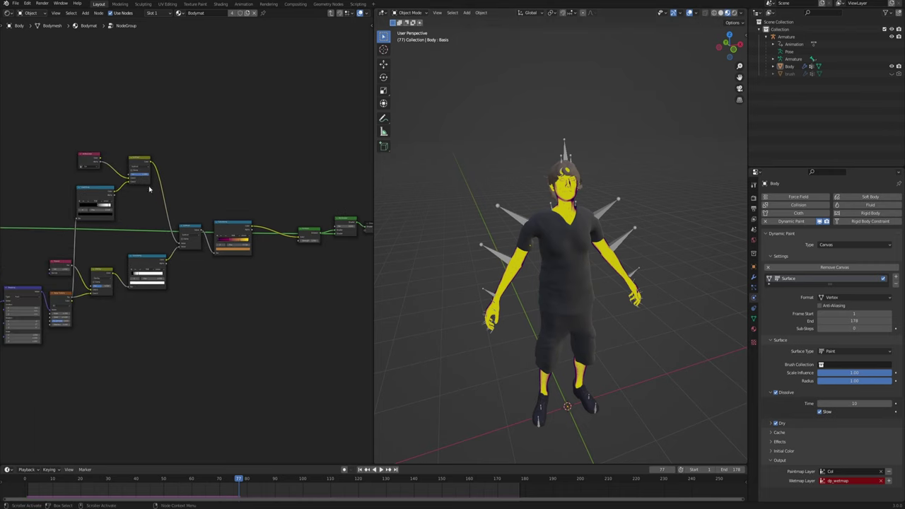
middle_drag(123, 313, 203, 311)
scroll(246, 307, down, 1)
middle_drag(274, 229, 243, 225)
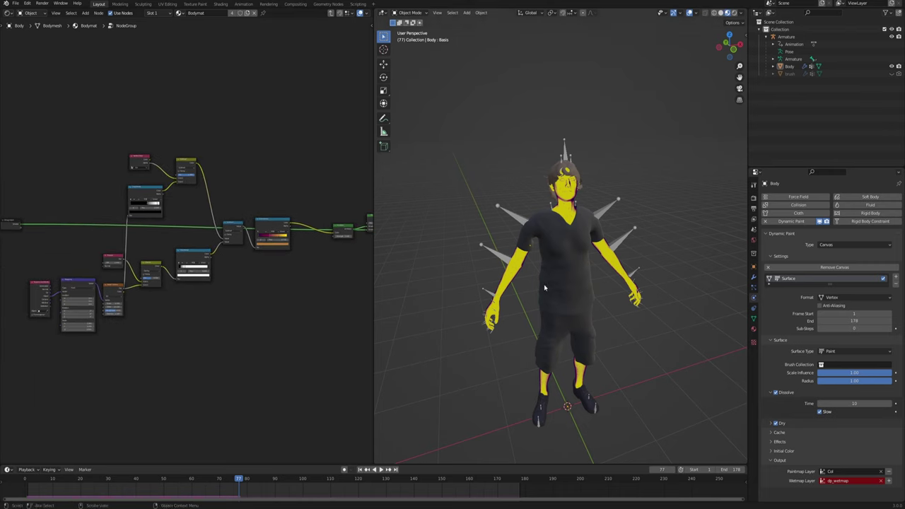
middle_drag(317, 294, 265, 306)
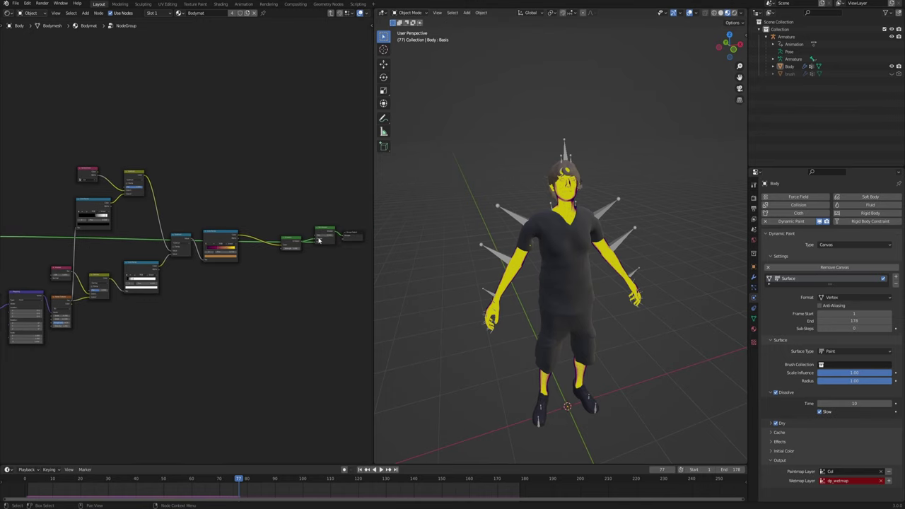
scroll(337, 256, up, 7)
middle_drag(335, 255, 186, 261)
scroll(235, 314, up, 5)
scroll(226, 313, down, 8)
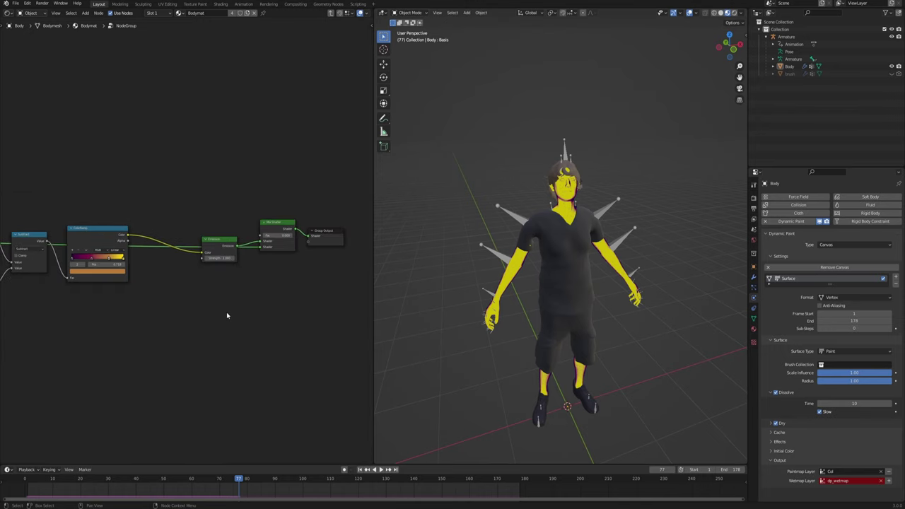
Step: Move the Group Input node across the network to sit beside the Emission and Mix Shader nodes
ctrl+scroll(87, 308, left, 10)
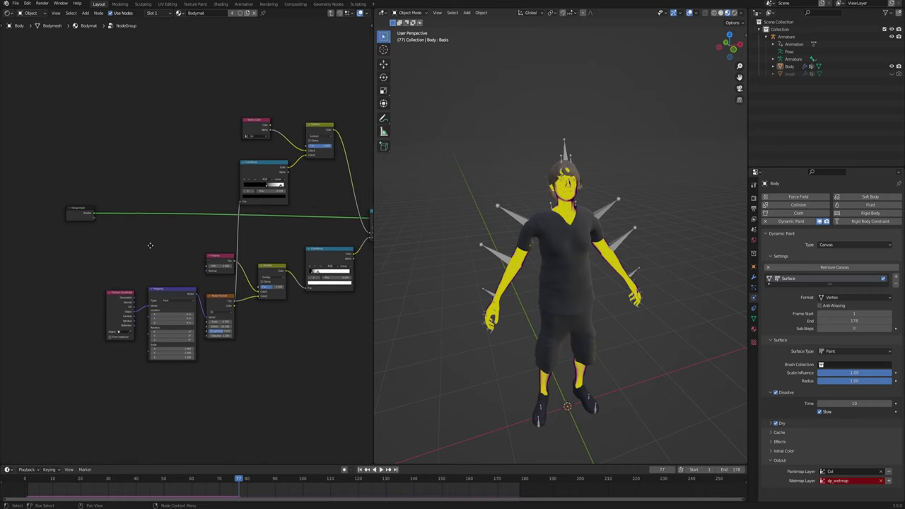
drag(27, 219, 289, 135)
scroll(59, 224, up, 4)
scroll(59, 224, down, 4)
scroll(295, 184, up, 4)
middle_drag(295, 183, 149, 242)
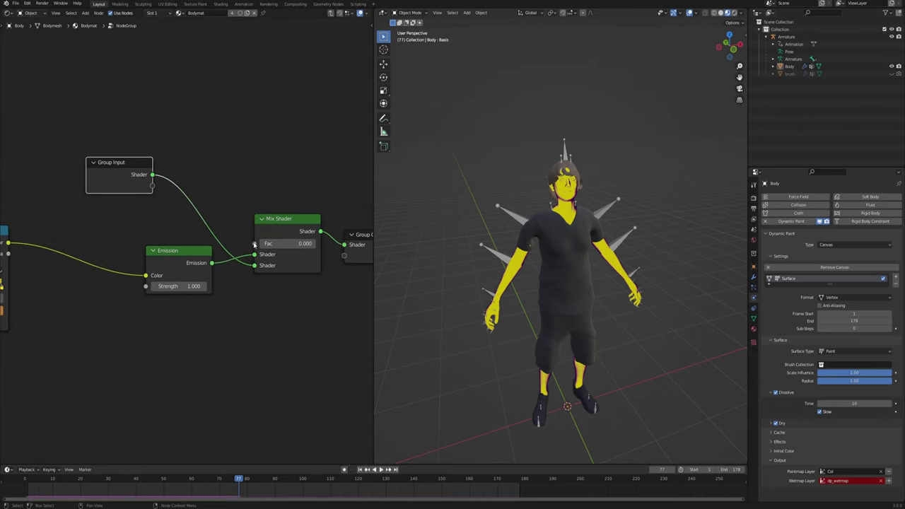
Step: Expose the Mix Shader's Fac as a new group input and return to the material's main node tree
drag(254, 243, 148, 188)
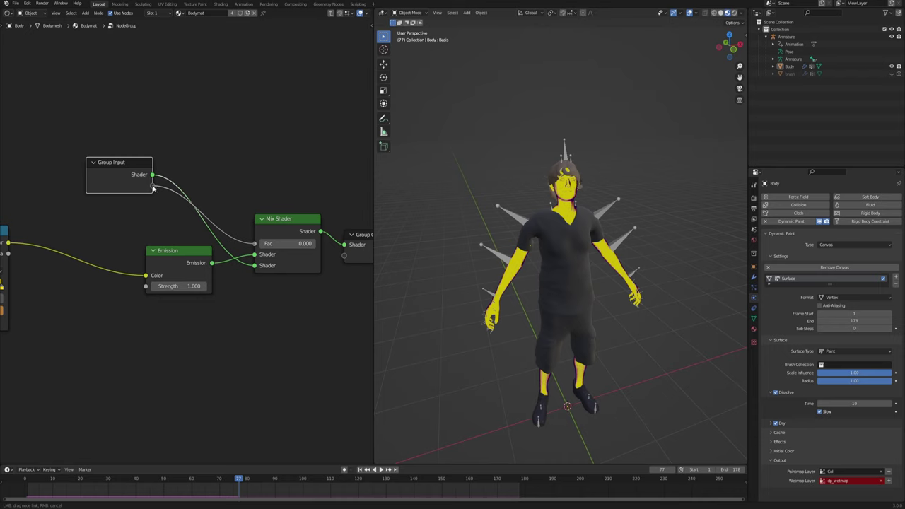
drag(151, 186, 152, 185)
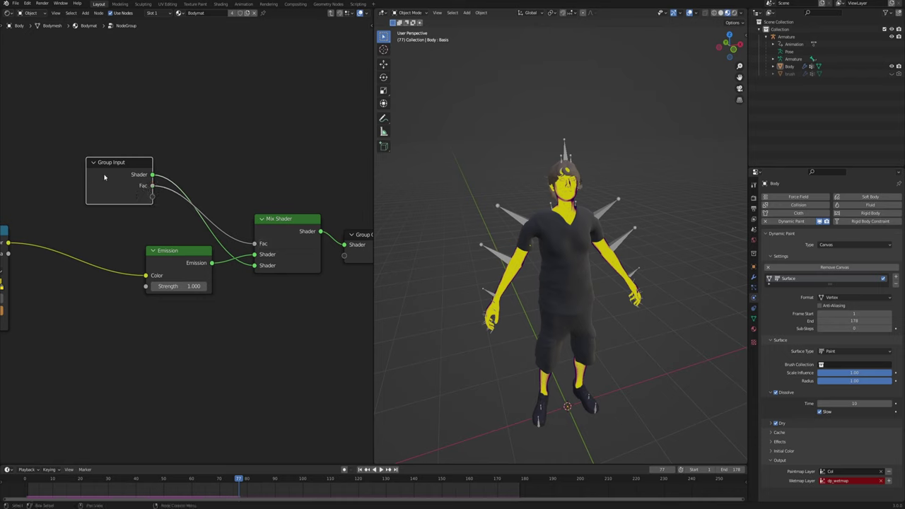
middle_drag(104, 176, 135, 201)
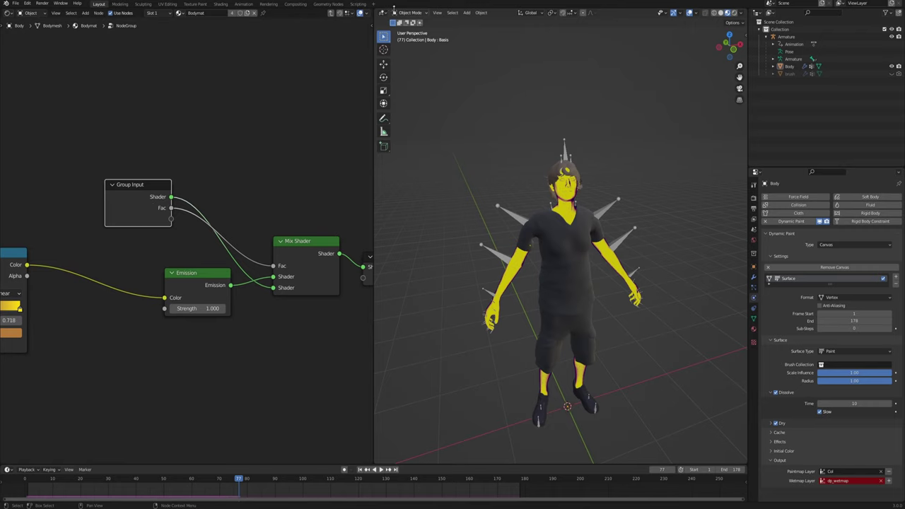
key(Tab)
middle_drag(207, 79, 177, 196)
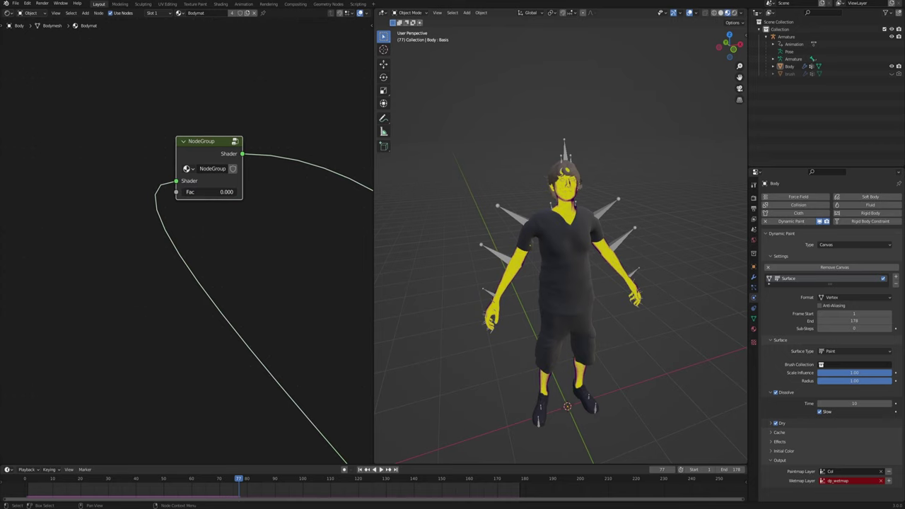
Step: Inside the group, label the Group Input node InfraRedEffect and rename the Fac input to SWITCH
click(235, 142)
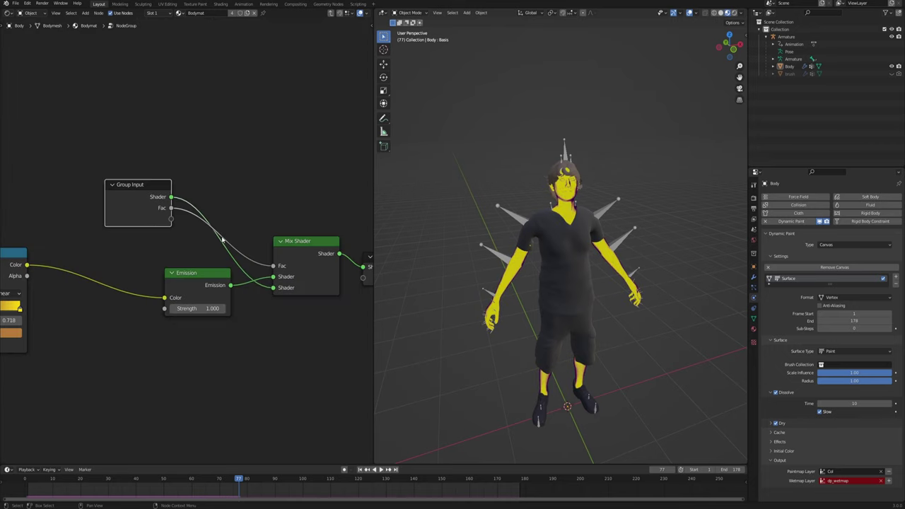
click(368, 27)
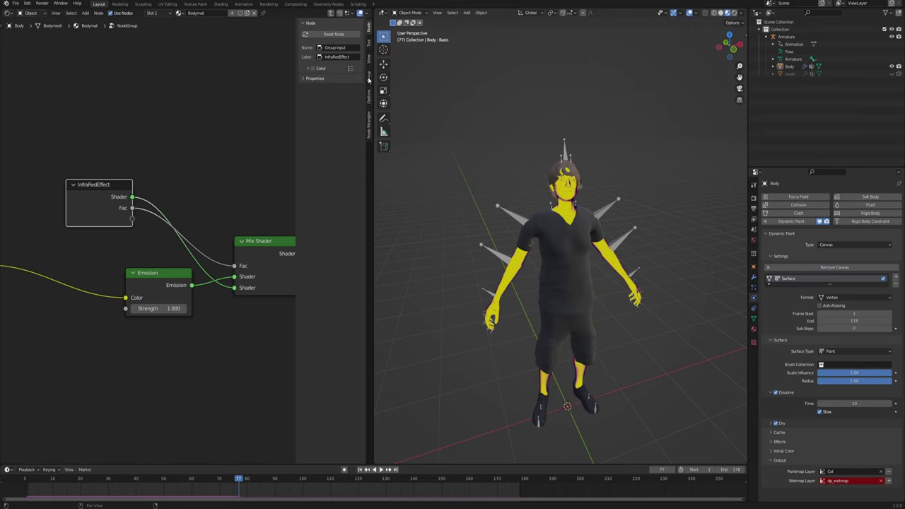
click(368, 78)
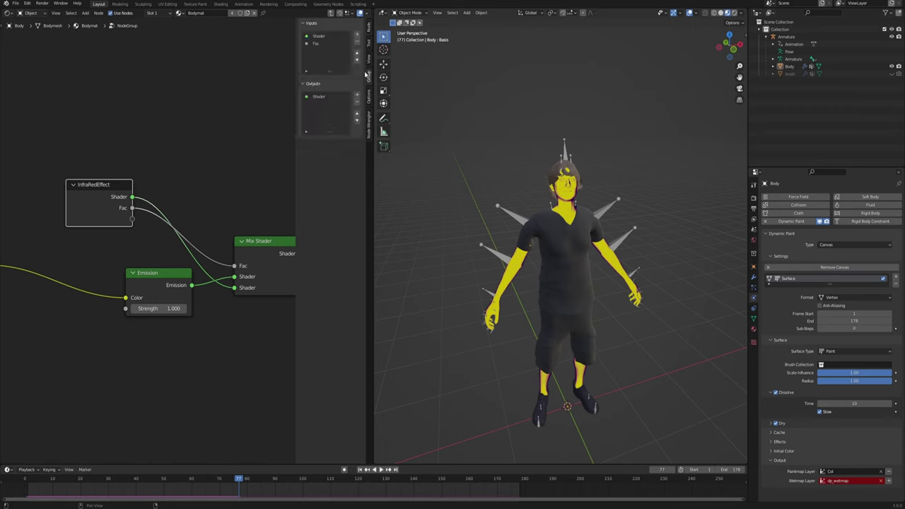
click(315, 44)
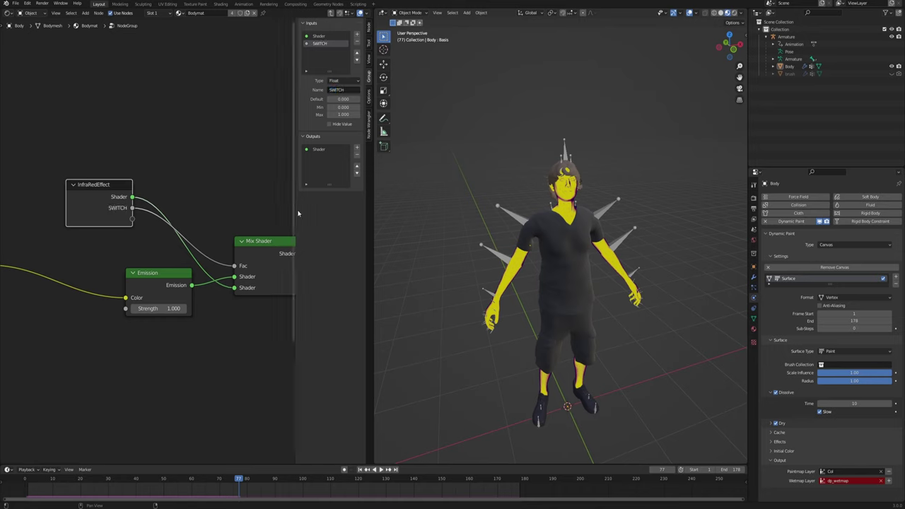
scroll(174, 177, down, 4)
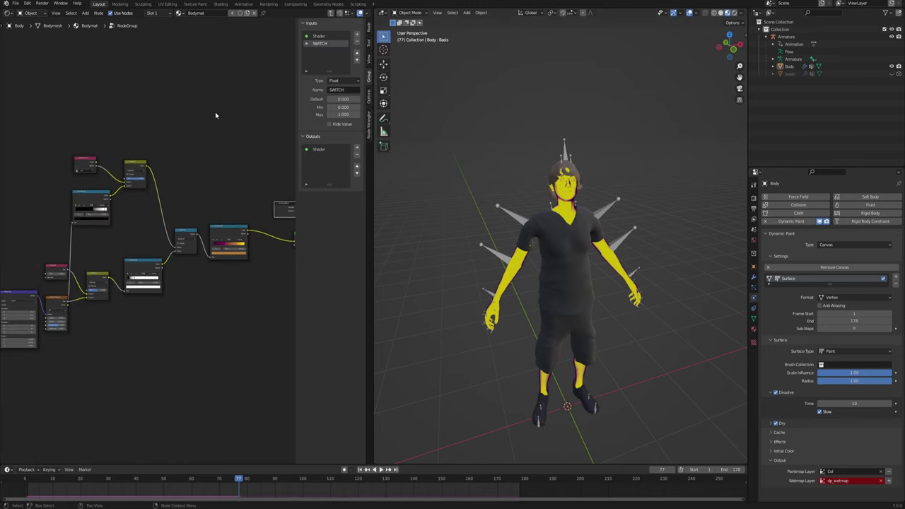
Step: Exit the group and bring the group node close to the Material Output node
click(330, 15)
middle_drag(200, 239, 87, 173)
scroll(87, 172, up, 3)
drag(24, 126, 236, 280)
middle_drag(237, 292, 163, 256)
scroll(163, 255, up, 3)
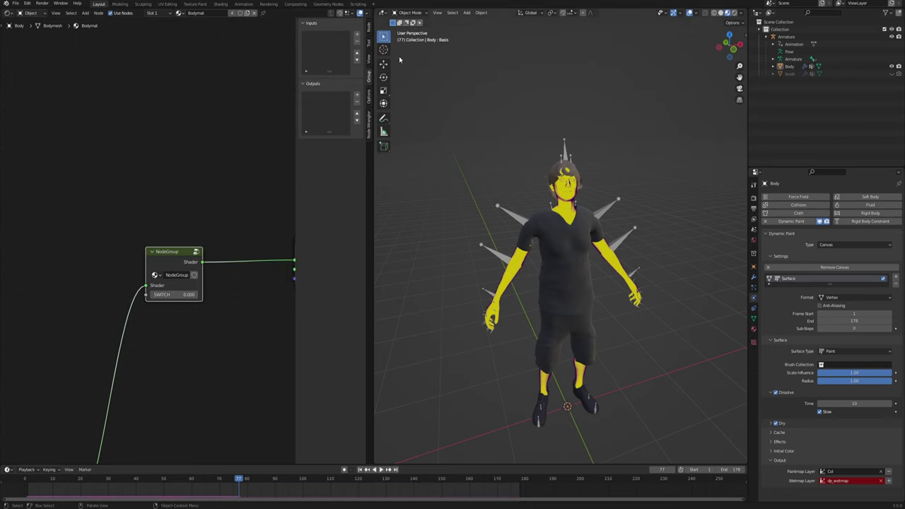
Step: Label the group node infraredeffect and rename its node group to InfraRed
click(368, 28)
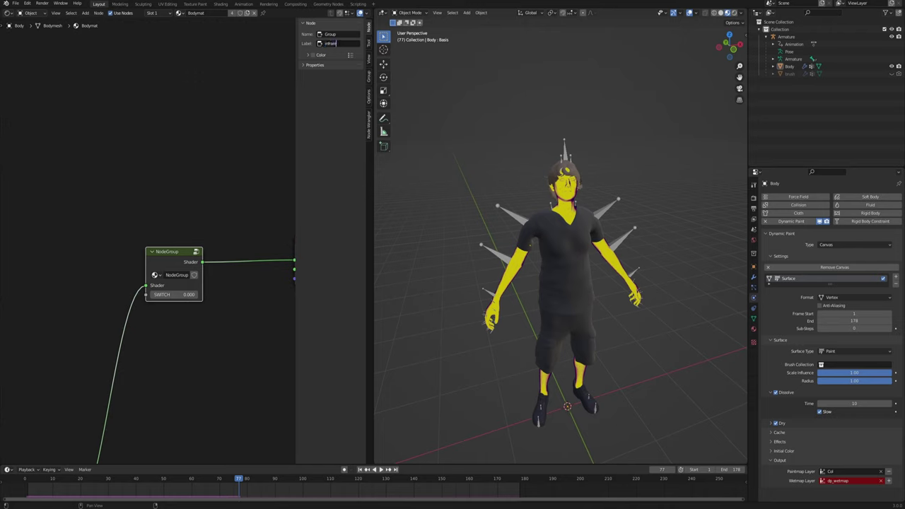
click(165, 317)
middle_drag(165, 317, 105, 223)
click(118, 181)
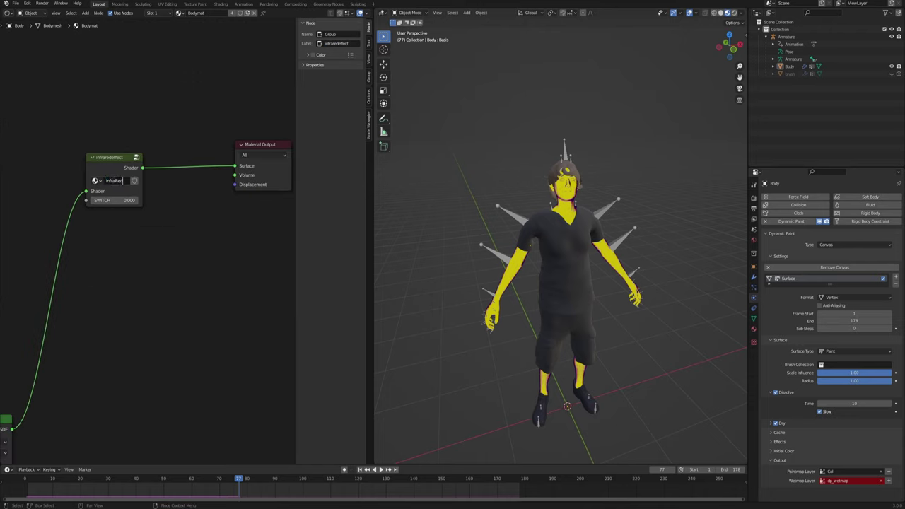
key(shift+a)
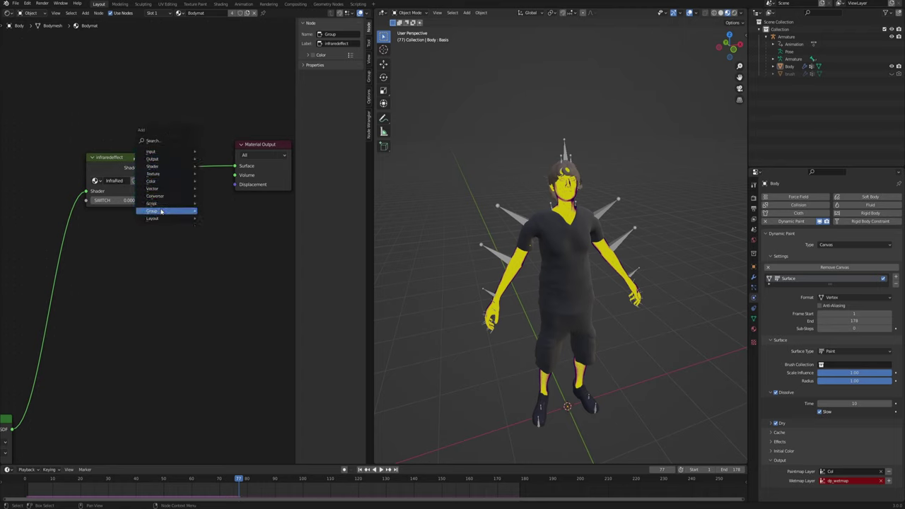
mouse_move(157, 213)
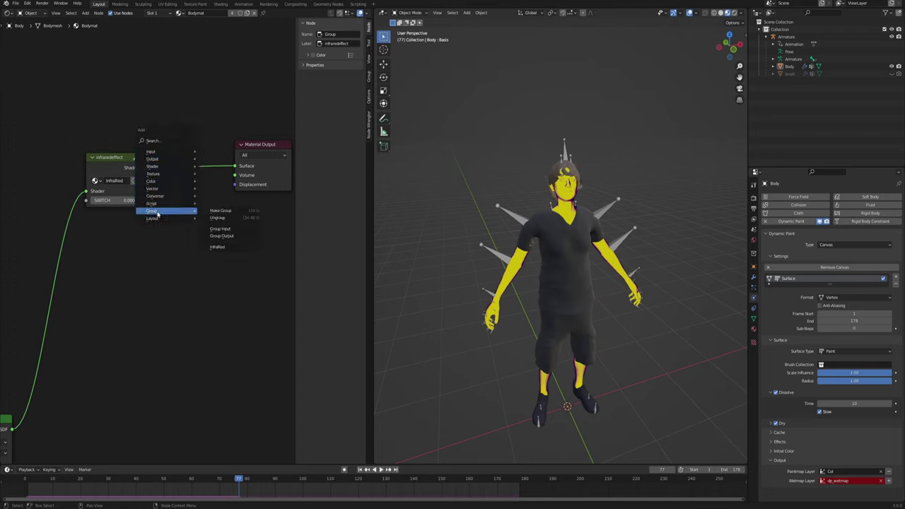
click(210, 249)
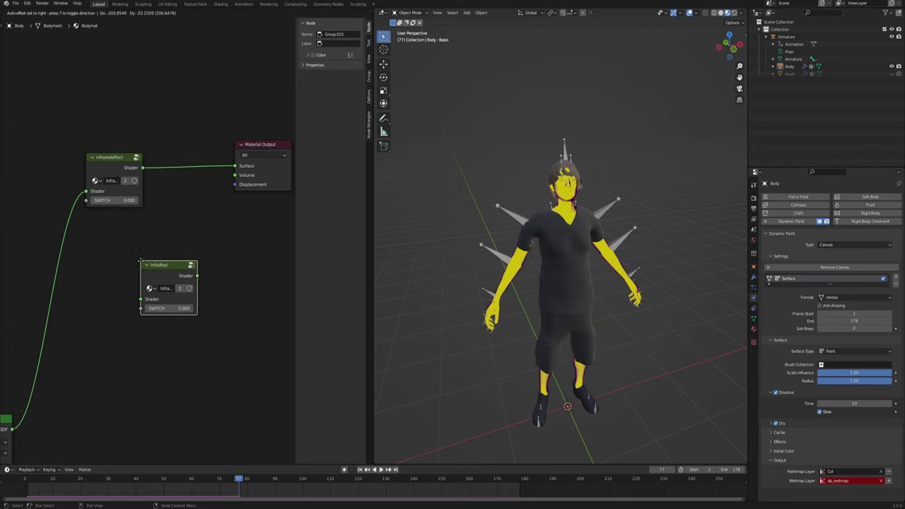
click(182, 311)
scroll(130, 288, down, 1)
middle_drag(129, 288, 140, 284)
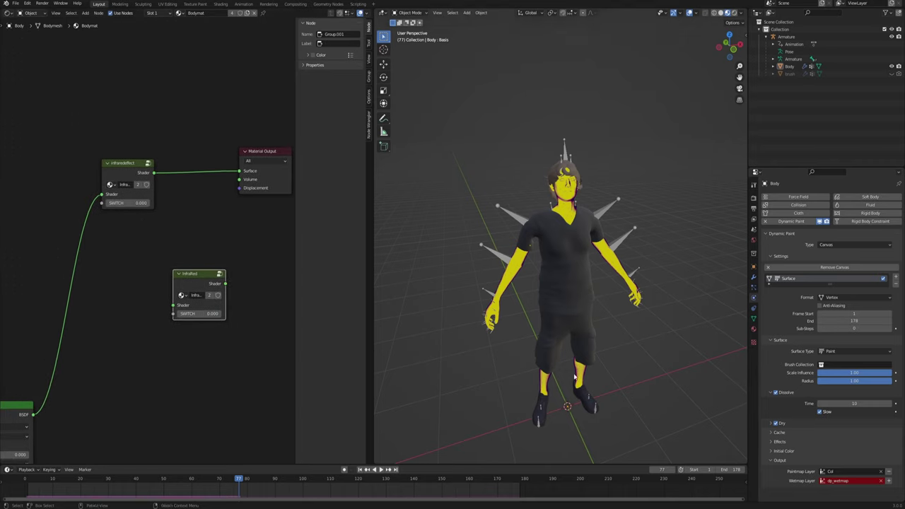
key(x)
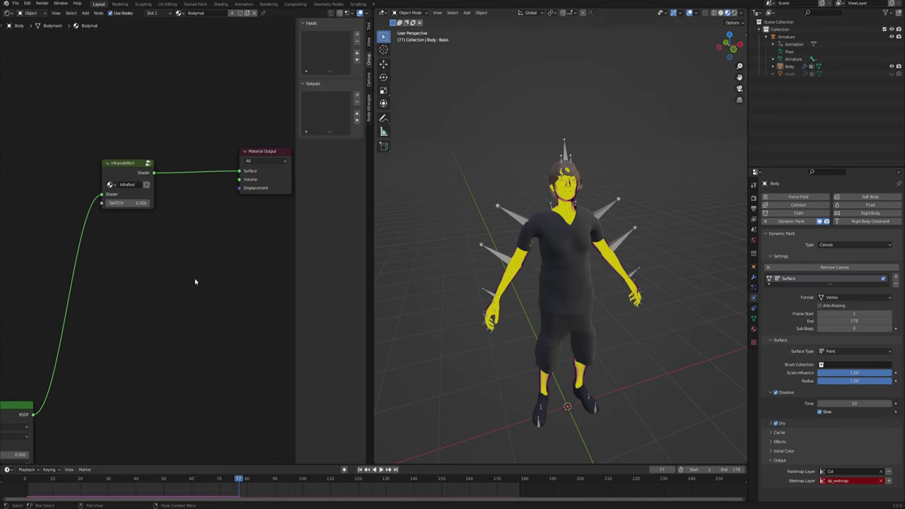
Step: Open the Topmat material of the character and add the InfraRed group node above its Principled BSDF
scroll(187, 272, down, 1)
click(153, 14)
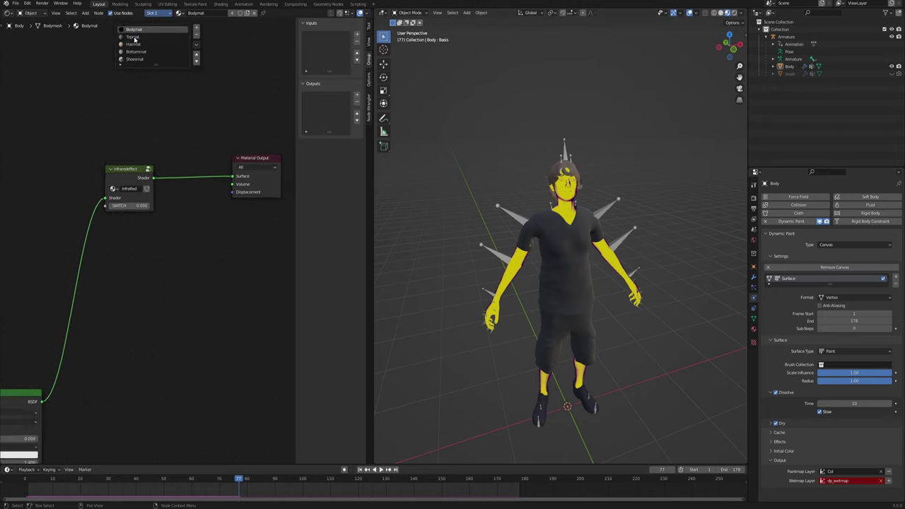
click(133, 37)
middle_drag(169, 122, 170, 214)
key(shift+a)
mouse_move(159, 154)
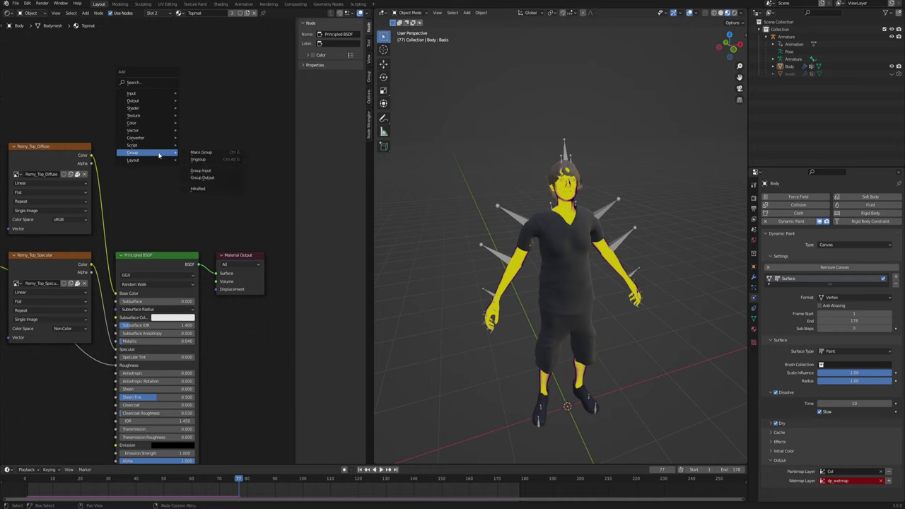
click(197, 188)
click(233, 187)
Step: Route Topmat's Principled BSDF through the InfraRed group into the Material Output's Surface, cutting the direct link
drag(201, 263, 209, 196)
middle_drag(219, 205, 134, 196)
drag(158, 244, 236, 216)
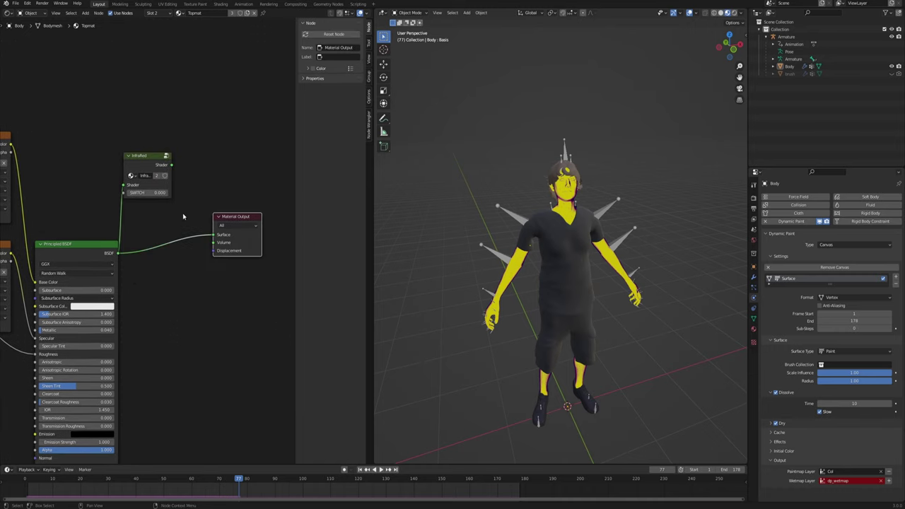
ctrl+right_drag(184, 215, 181, 251)
click(167, 175)
drag(171, 164, 213, 234)
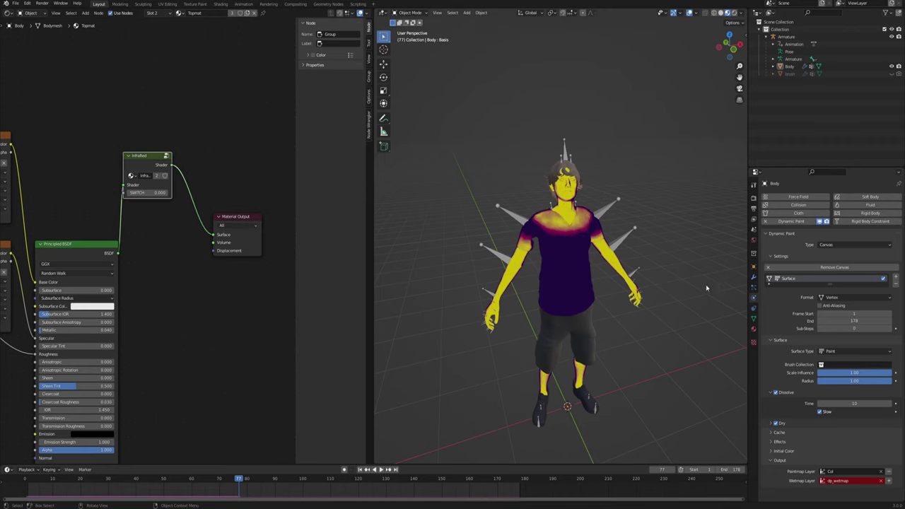
Step: Inspect the effect on the shirt and move Topmat's InfraRed node nearer to the Material Output
scroll(551, 244, up, 5)
middle_drag(569, 218, 488, 222)
mouse_move(571, 251)
middle_down()
mouse_move(579, 228)
mouse_move(579, 238)
middle_up()
scroll(114, 67, down, 2)
middle_drag(114, 67, 147, 89)
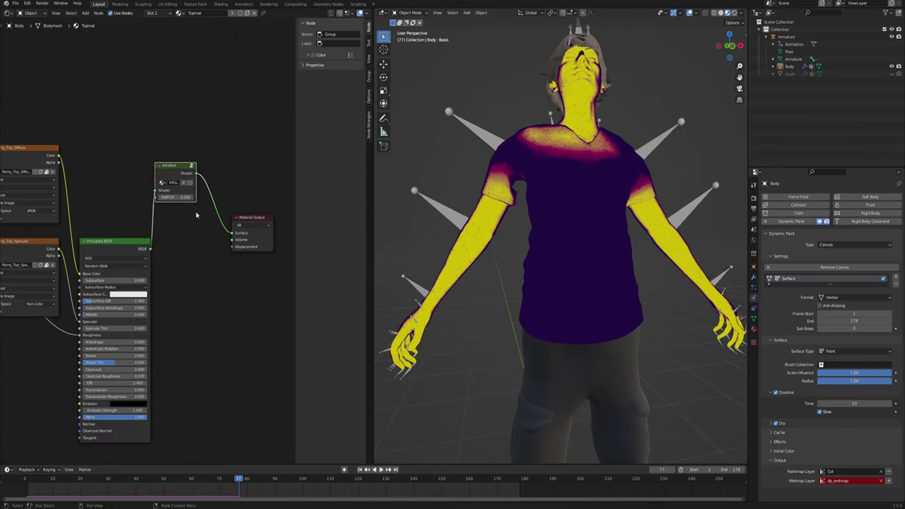
drag(182, 170, 194, 188)
scroll(558, 269, down, 4)
middle_drag(558, 268, 523, 250)
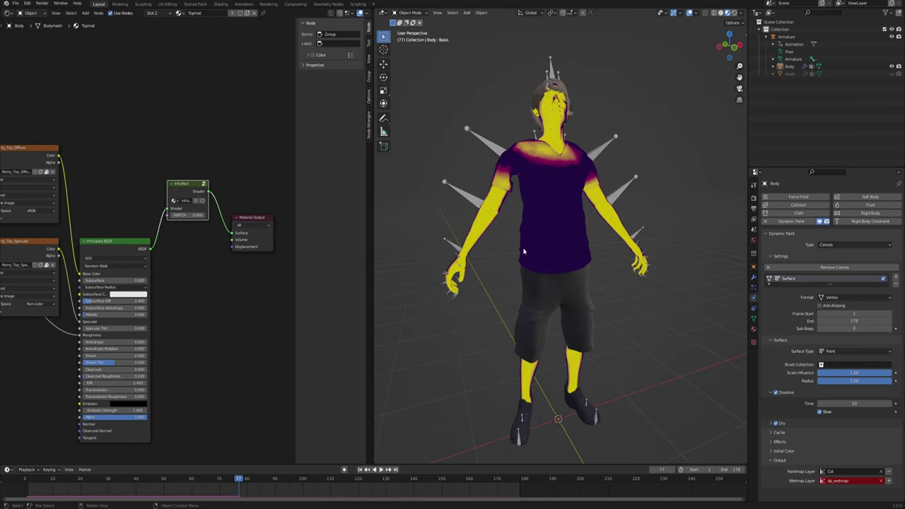
Step: In the Hairmat material, insert the InfraRed group between the Principled BSDF and the Material Output
click(157, 14)
click(152, 46)
drag(196, 250, 258, 225)
key(shift+a)
mouse_move(161, 191)
click(200, 227)
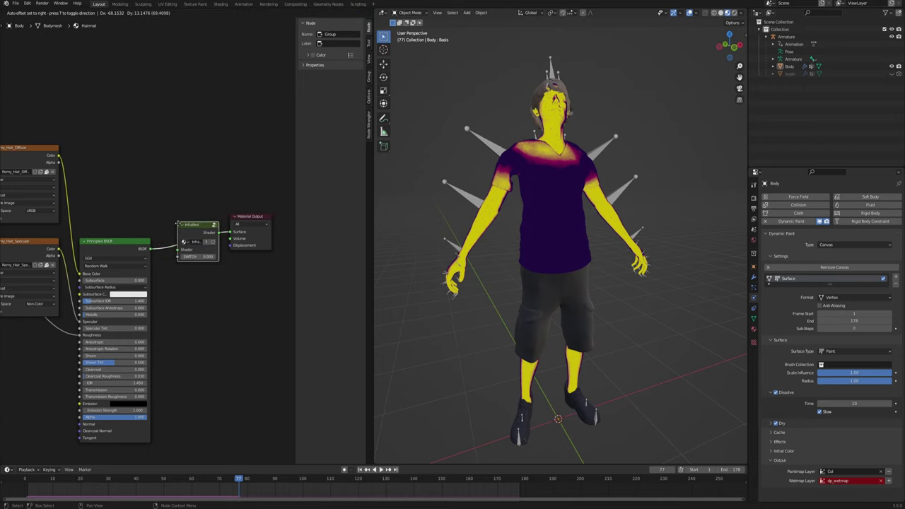
click(204, 223)
Step: Insert the InfraRed group between the Principled BSDF and Material Output in both the Bottommat and Shoesmat materials
click(159, 15)
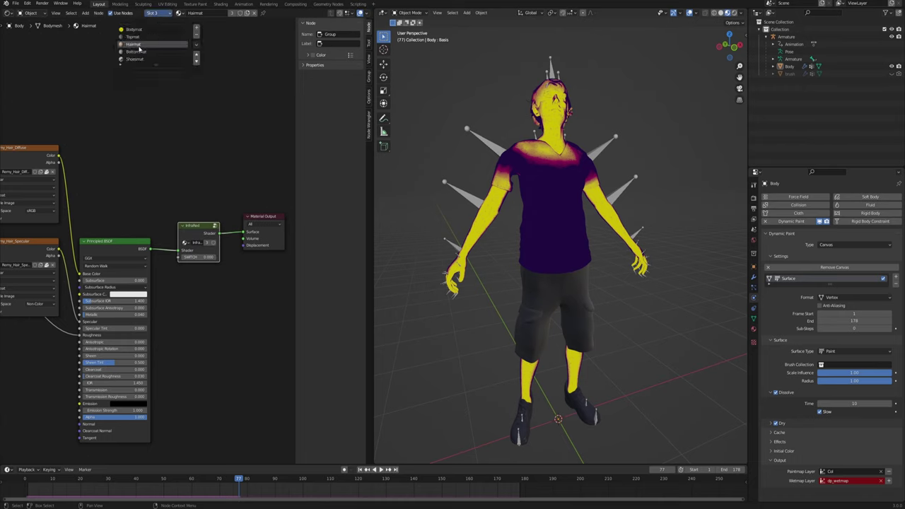
click(152, 58)
click(158, 14)
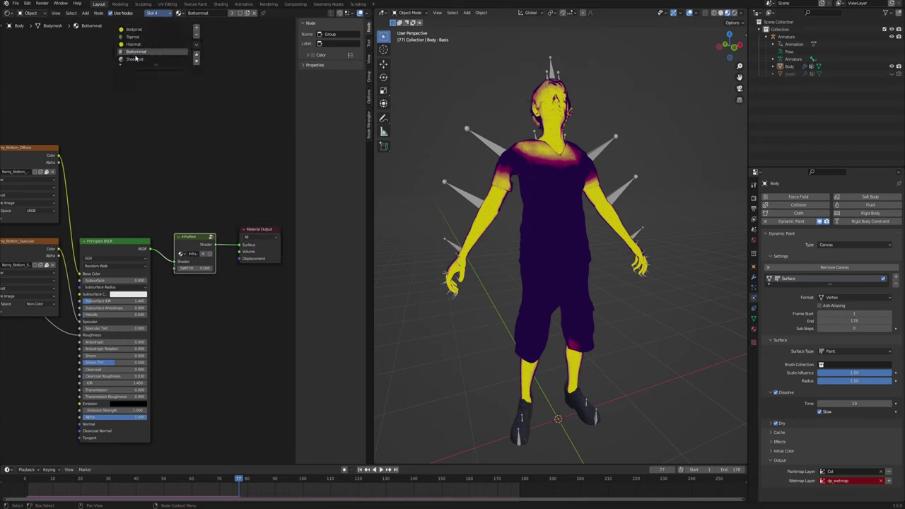
click(152, 67)
key(shift+a)
mouse_move(170, 213)
click(229, 251)
click(225, 254)
Step: Reopen the Topmat material and lower its InfraRed node into line with the Principled BSDF and Material Output
click(159, 15)
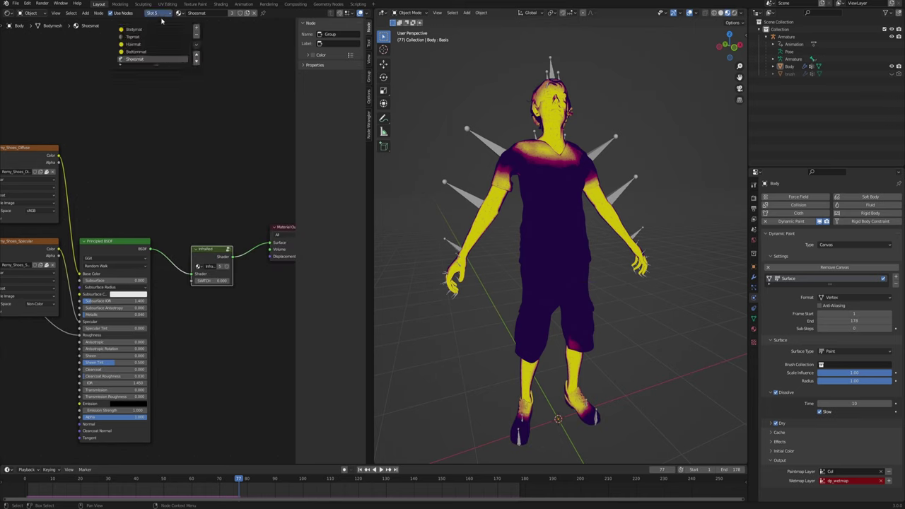
click(133, 37)
drag(185, 184, 191, 219)
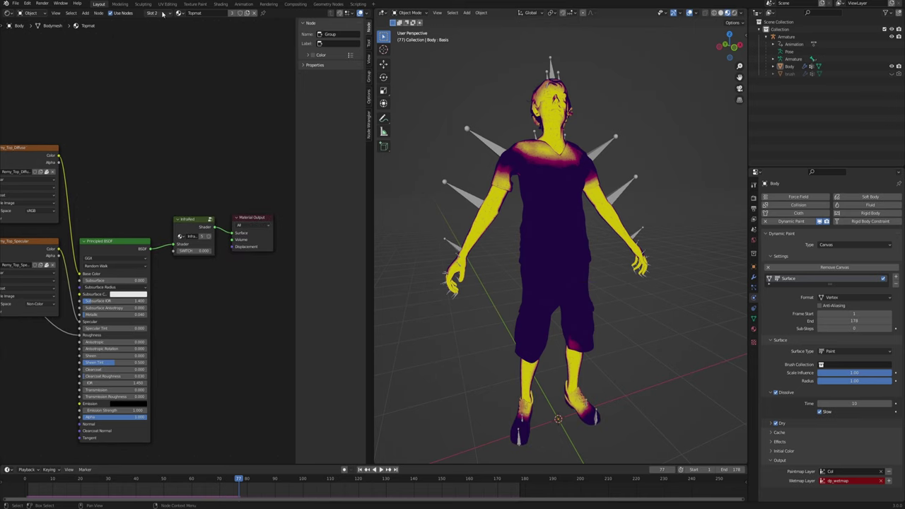
Step: Switch back to the Bodymat material and enter its InfraRed node group for editing
click(160, 14)
click(158, 14)
click(152, 58)
middle_drag(583, 269, 572, 222)
middle_drag(582, 288, 558, 276)
click(161, 14)
click(134, 29)
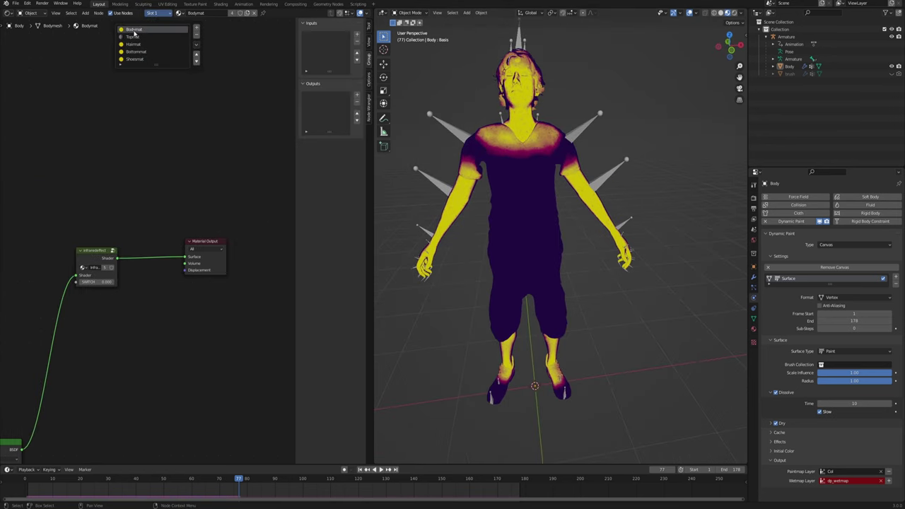
middle_drag(145, 244, 226, 194)
click(228, 191)
scroll(137, 255, down, 2)
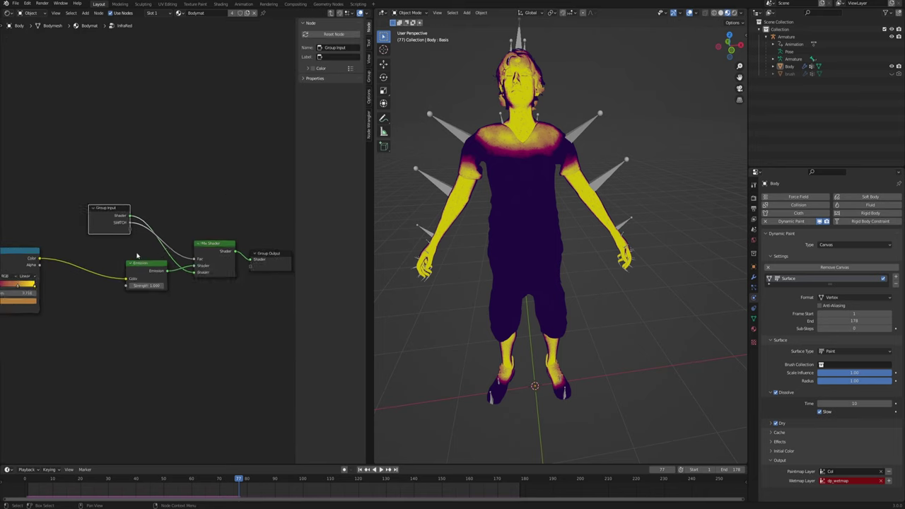
Step: Move the Group Input node to the start of the InfraRed node tree, ahead of all other nodes
middle_drag(68, 265, 233, 261)
scroll(170, 251, down, 4)
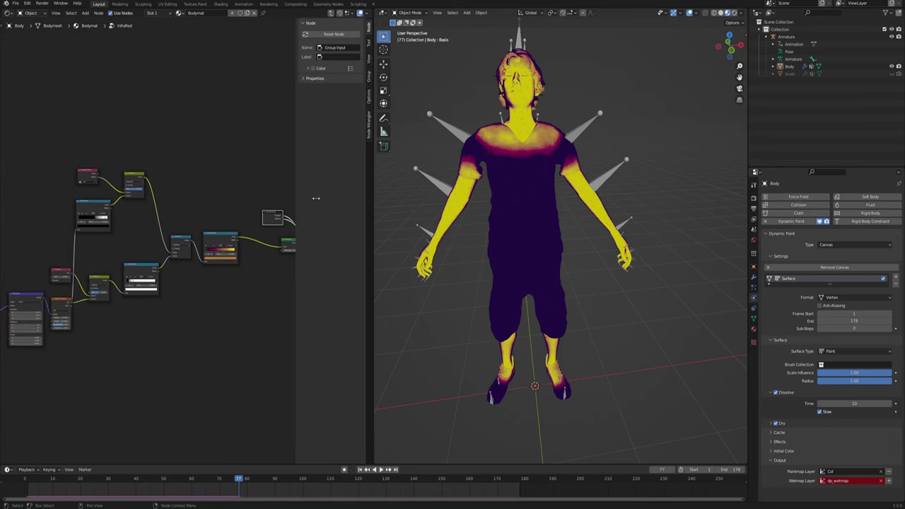
middle_drag(458, 301, 478, 296)
scroll(202, 269, down, 2)
middle_drag(203, 269, 247, 262)
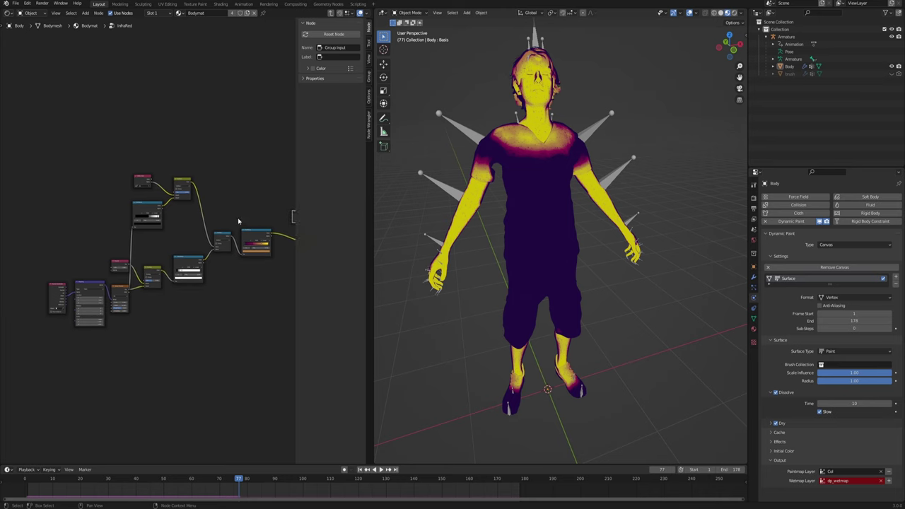
scroll(248, 220, down, 4)
drag(264, 224, 19, 246)
Step: Examine the thermal effect on the character's clothing and skin up close and during animation playback
scroll(531, 216, up, 4)
scroll(525, 184, down, 3)
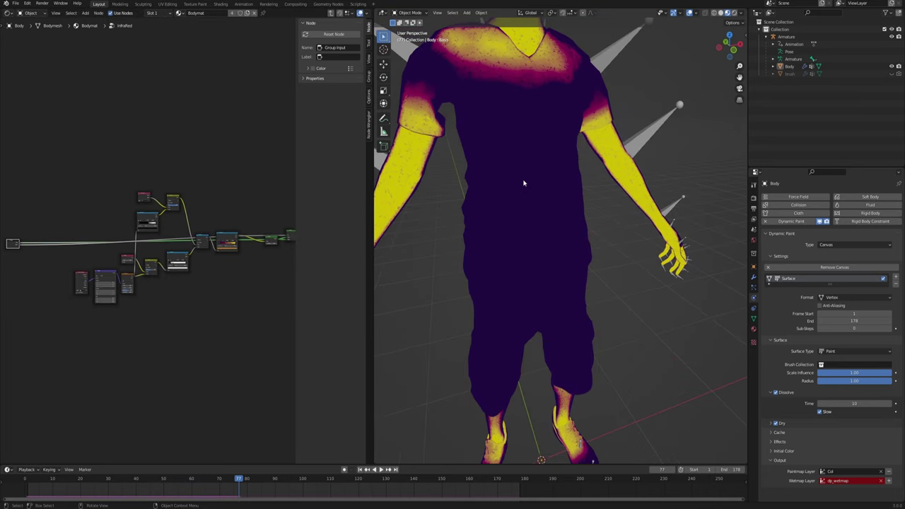
scroll(541, 245, up, 1)
scroll(491, 195, up, 2)
scroll(484, 198, down, 1)
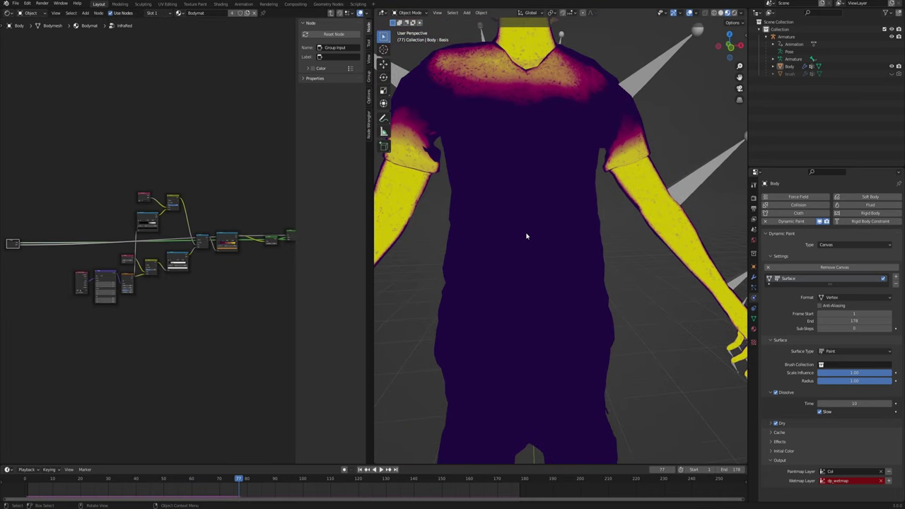
middle_drag(513, 223, 547, 167)
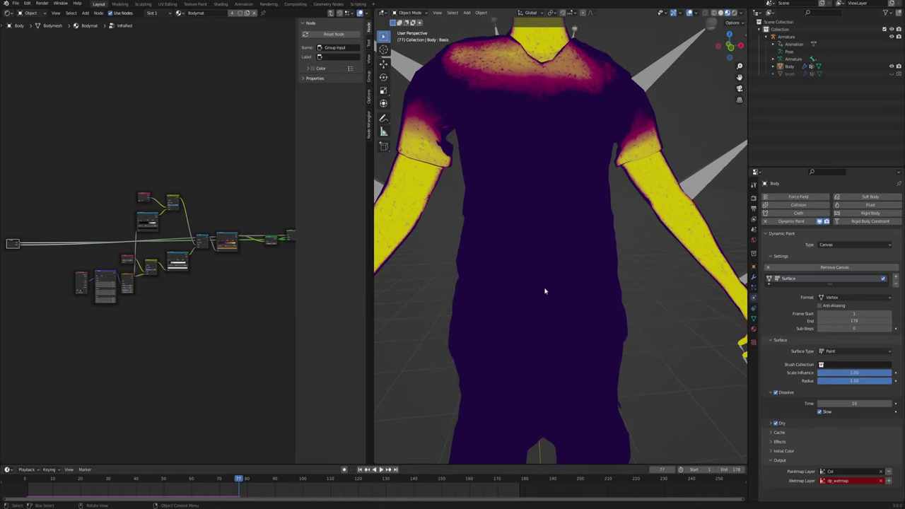
shift+middle_drag(540, 353, 530, 199)
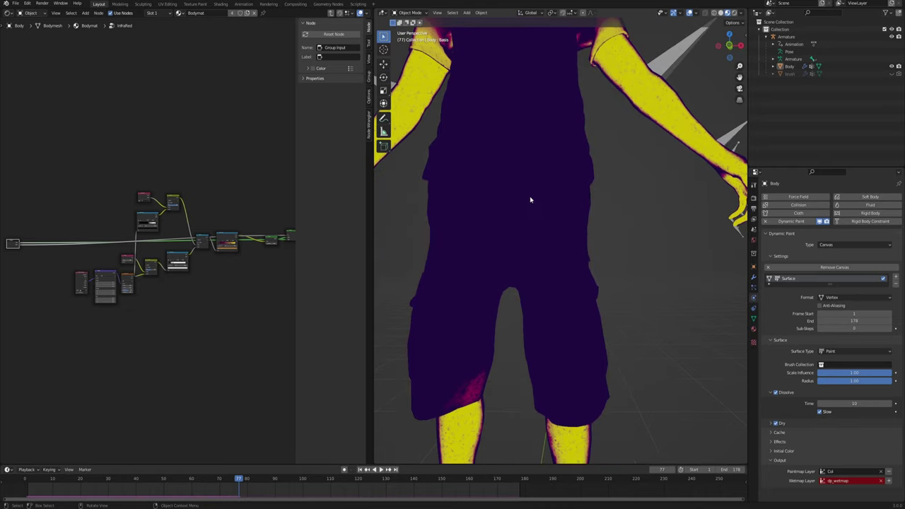
scroll(515, 200, down, 2)
shift+middle_drag(528, 134, 553, 203)
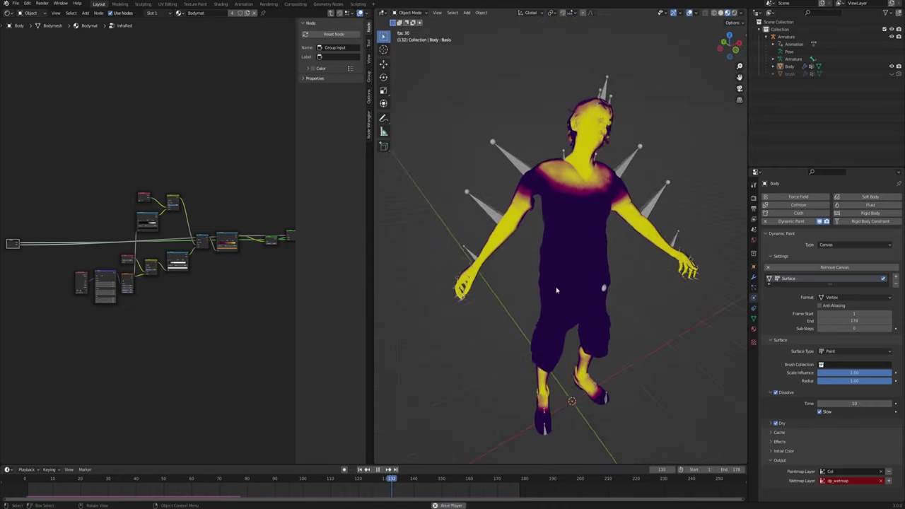
scroll(578, 231, up, 3)
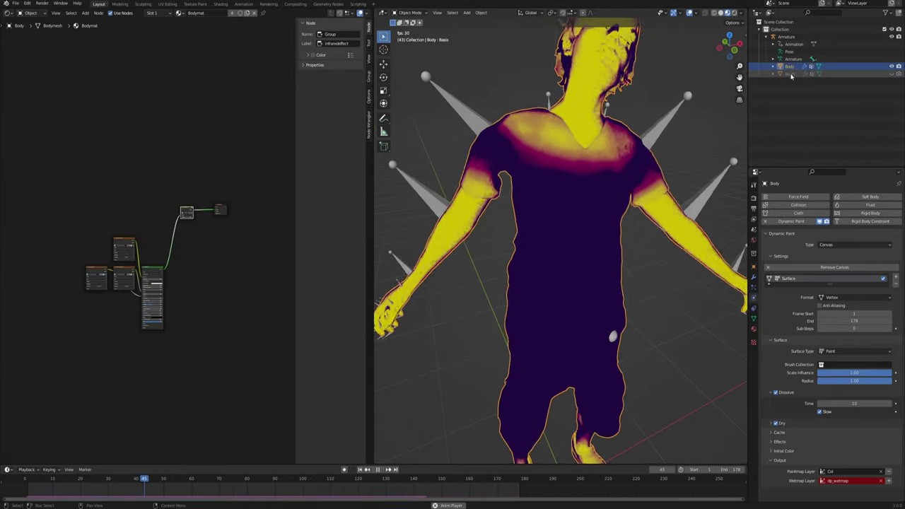
Step: Set the brush object's Dynamic Paint source distance to 0.040, stop playback and inspect the heat spread on the shirt
click(790, 75)
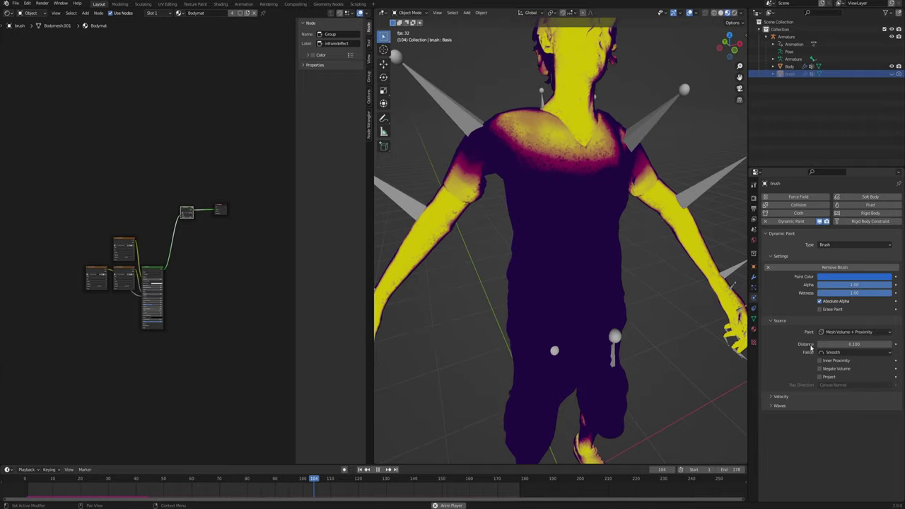
mouse_move(858, 345)
mouse_down()
mouse_move(807, 347)
mouse_move(820, 347)
mouse_up()
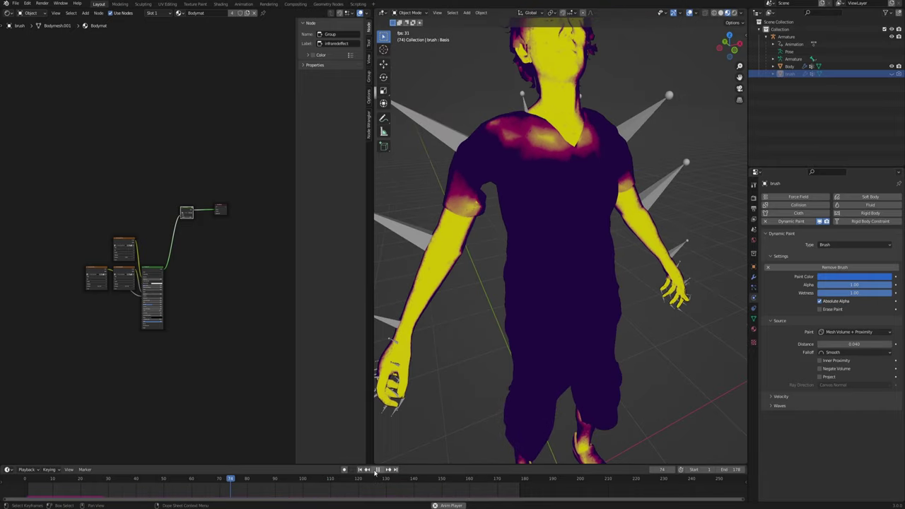
click(377, 469)
shift+middle_drag(553, 158, 533, 231)
scroll(483, 234, up, 2)
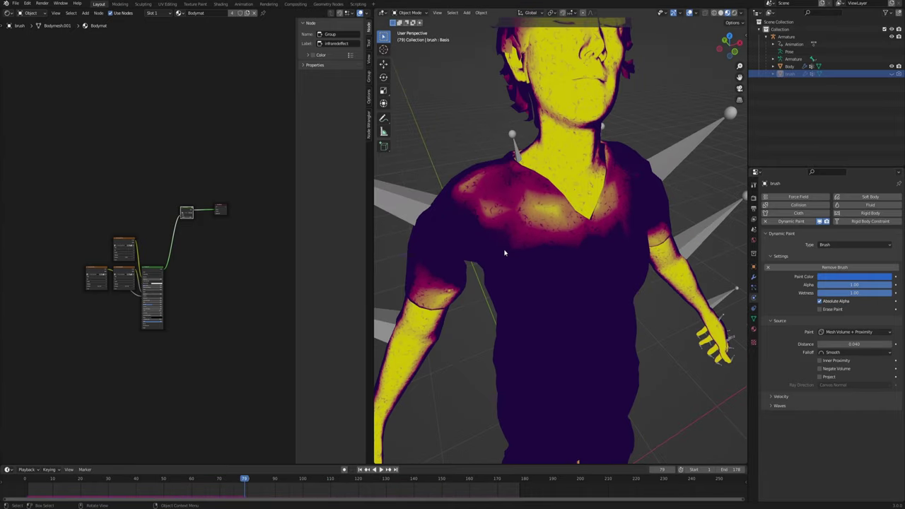
shift+middle_drag(577, 275, 632, 162)
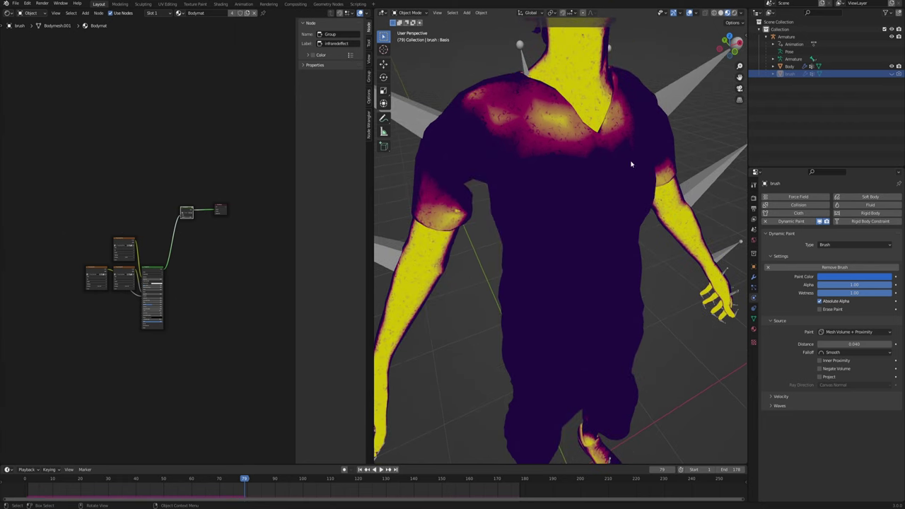
Step: Enable Anti-Aliasing on the Body's Dynamic Paint canvas surface and play the animation to check the shirt
click(790, 66)
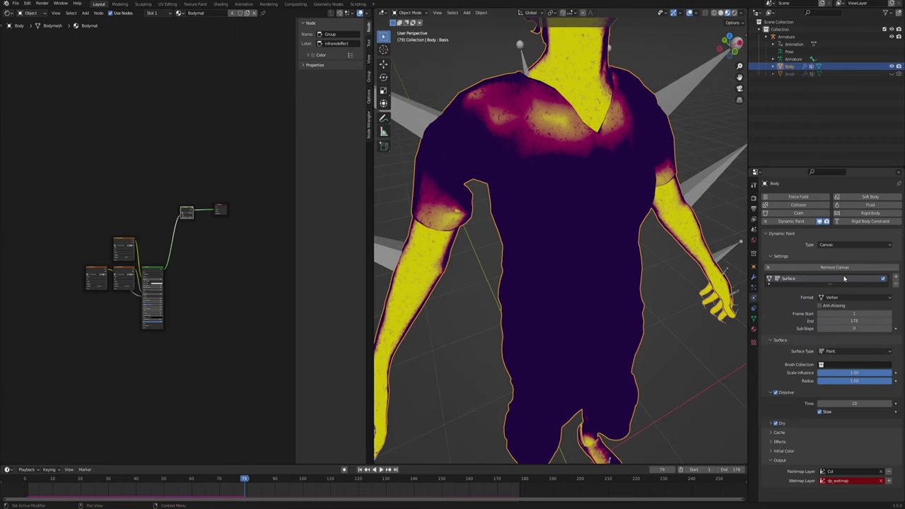
click(820, 306)
key(space)
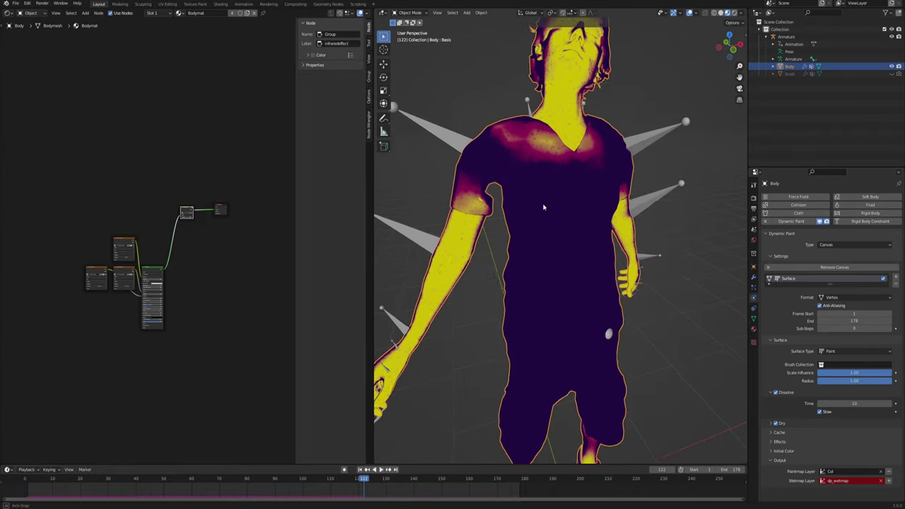
scroll(529, 185, up, 2)
shift+middle_drag(523, 170, 532, 199)
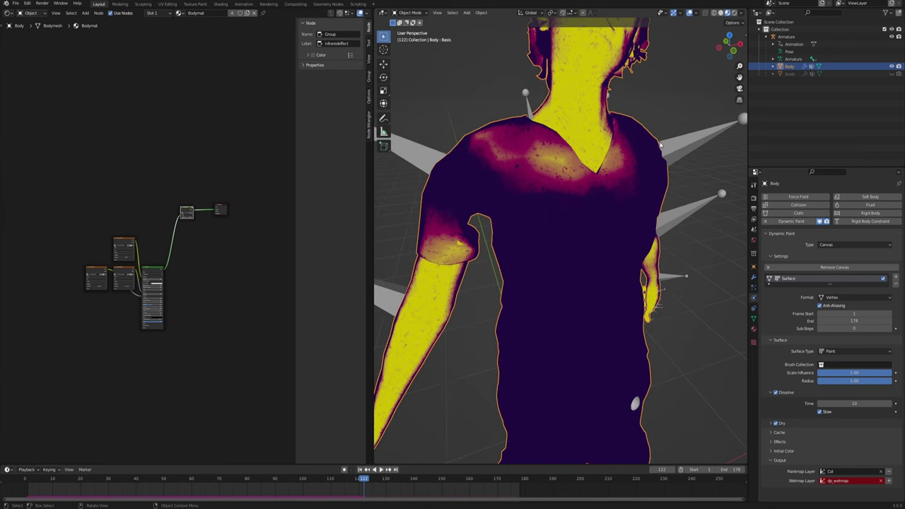
Step: Enter the InfraRed node group and move the Vertex Color node away from the Subtract node to make room
scroll(183, 225, up, 5)
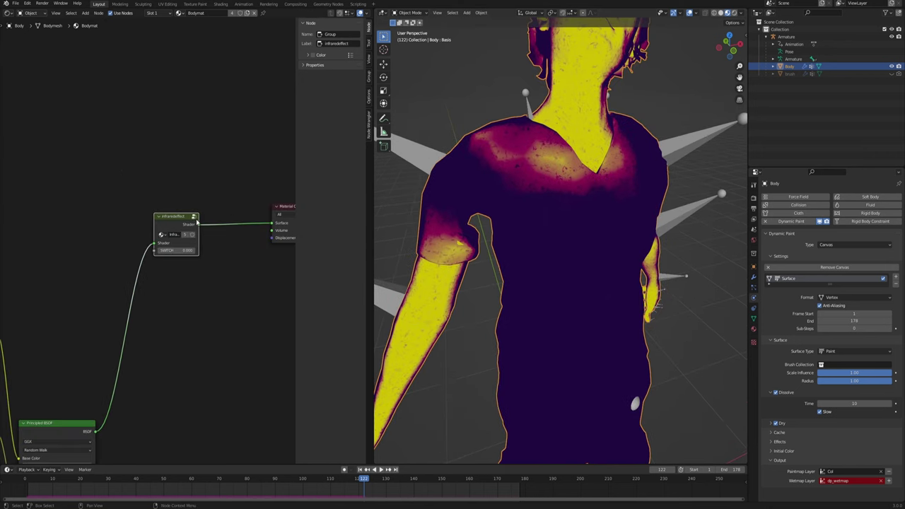
key(Tab)
scroll(196, 228, down, 3)
scroll(106, 127, up, 5)
middle_drag(83, 135, 127, 163)
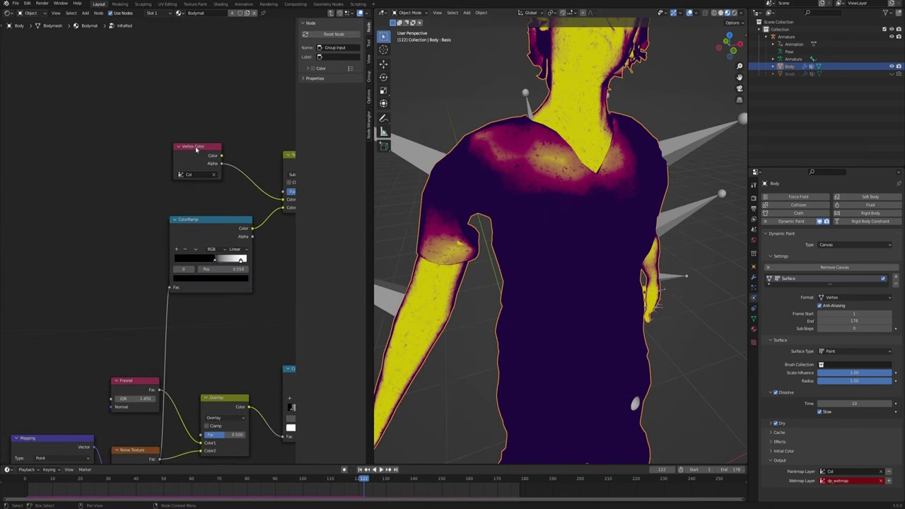
drag(196, 149, 83, 140)
Step: Insert a Math node set to Power between the Vertex Color's Alpha output and the Subtract mix node
key(F3)
text(math)
key(Return)
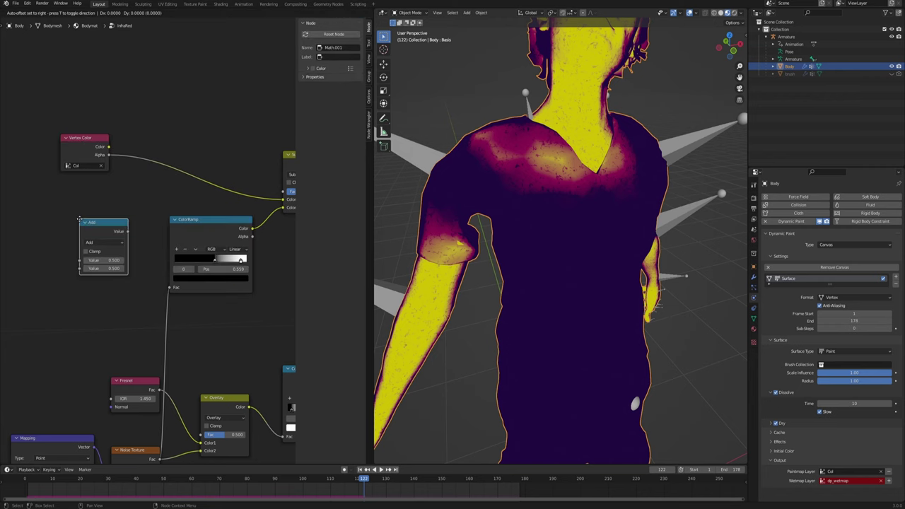
click(139, 130)
click(162, 153)
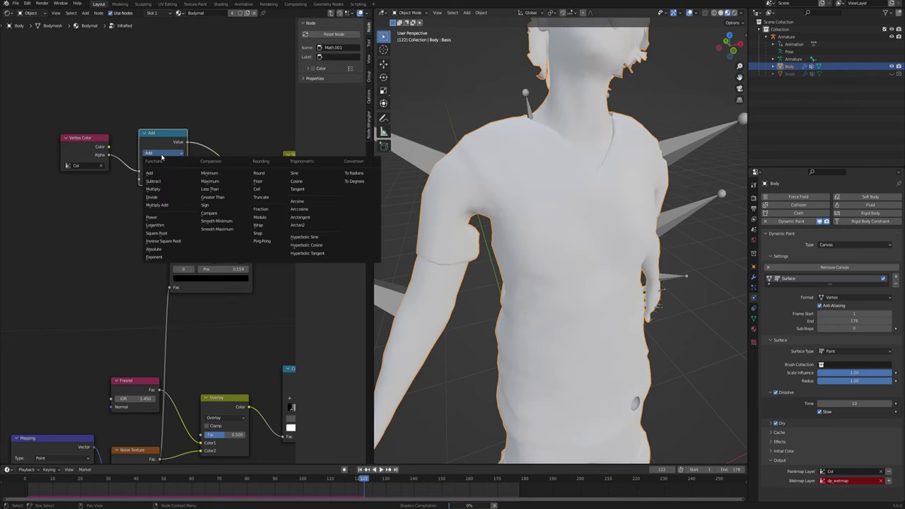
click(158, 215)
Step: Set the Power node's exponent to 1.240 while checking the heat spread on the shirt
scroll(158, 212, down, 2)
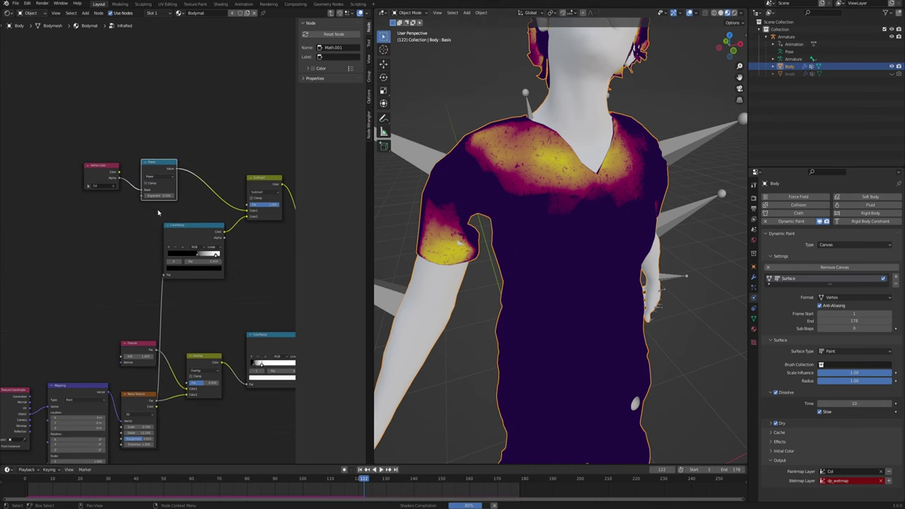
scroll(598, 274, down, 5)
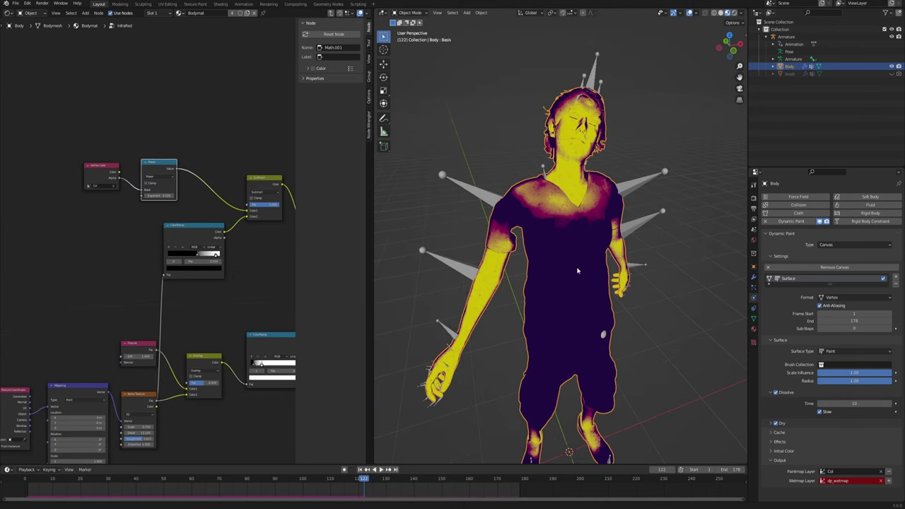
scroll(568, 247, up, 2)
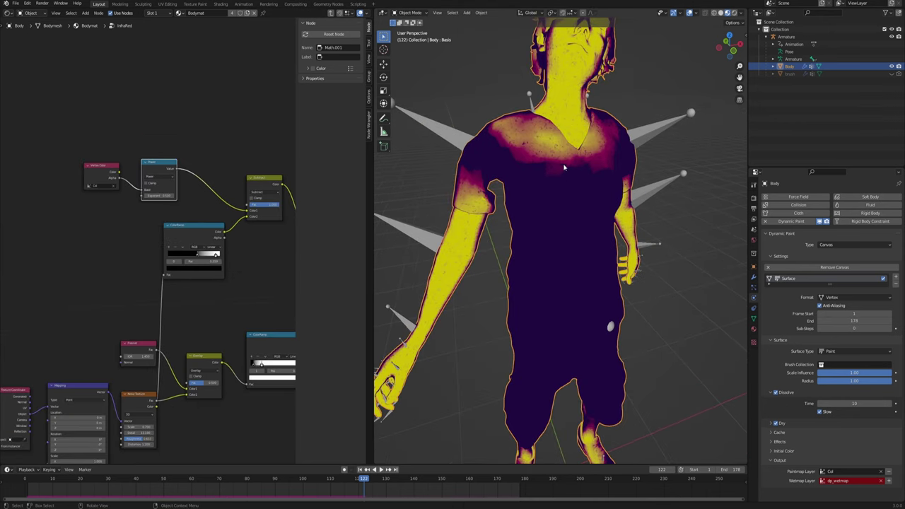
middle_drag(583, 189, 556, 165)
scroll(226, 221, up, 5)
middle_drag(203, 187, 181, 225)
shift+middle_drag(554, 209, 587, 213)
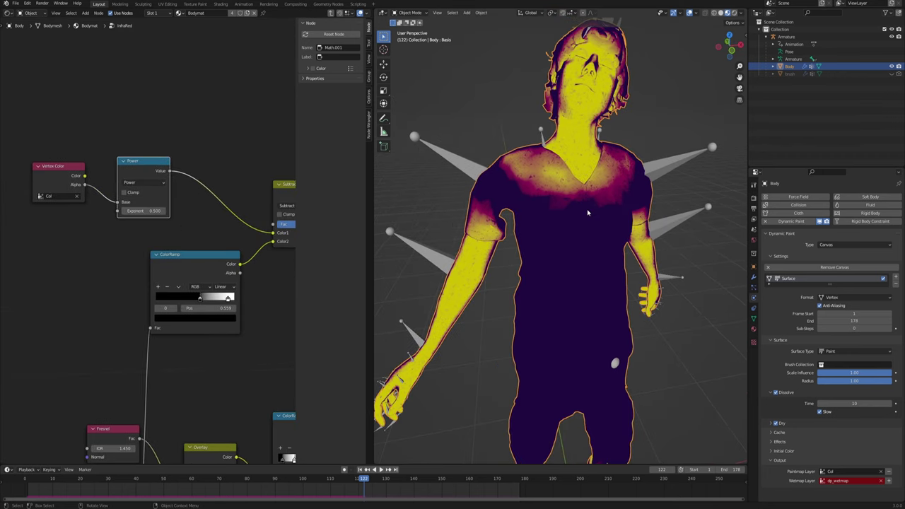
scroll(62, 262, up, 2)
middle_drag(63, 262, 77, 276)
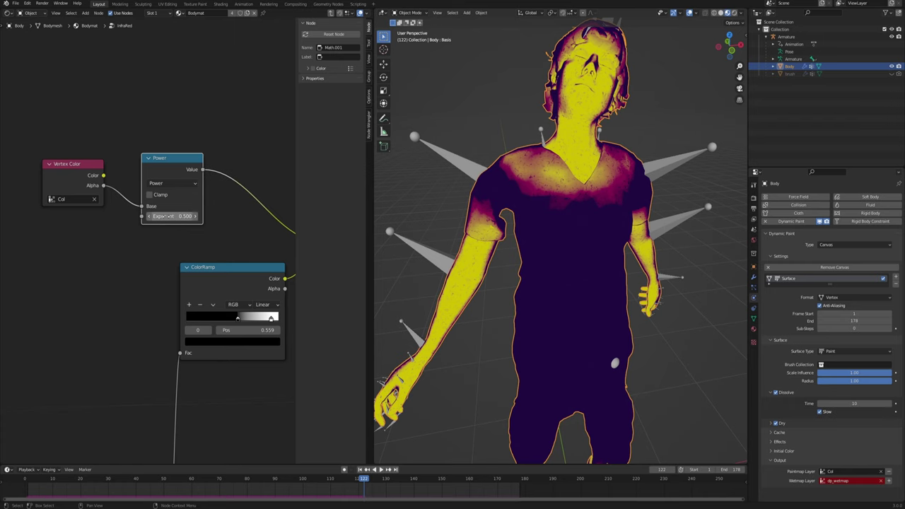
drag(170, 217, 215, 215)
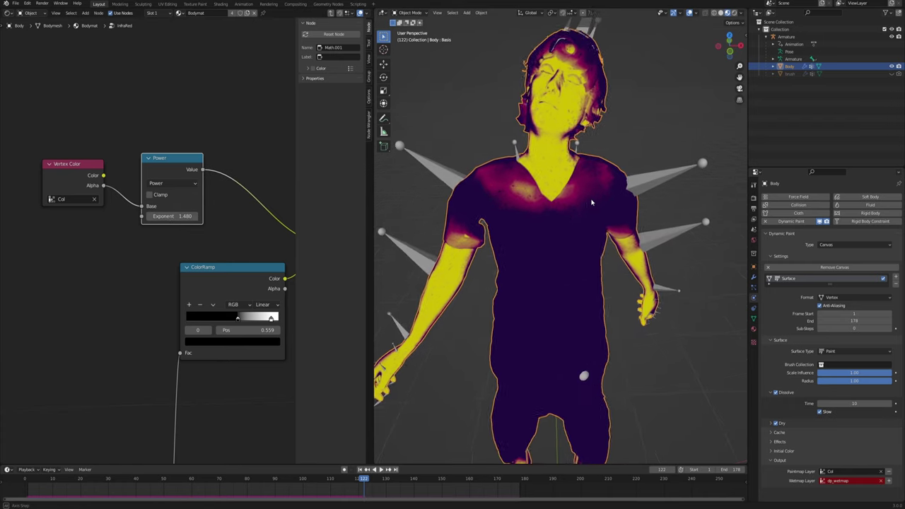
scroll(375, 228, up, 3)
mouse_move(168, 217)
mouse_down()
mouse_move(142, 218)
mouse_move(157, 217)
mouse_up()
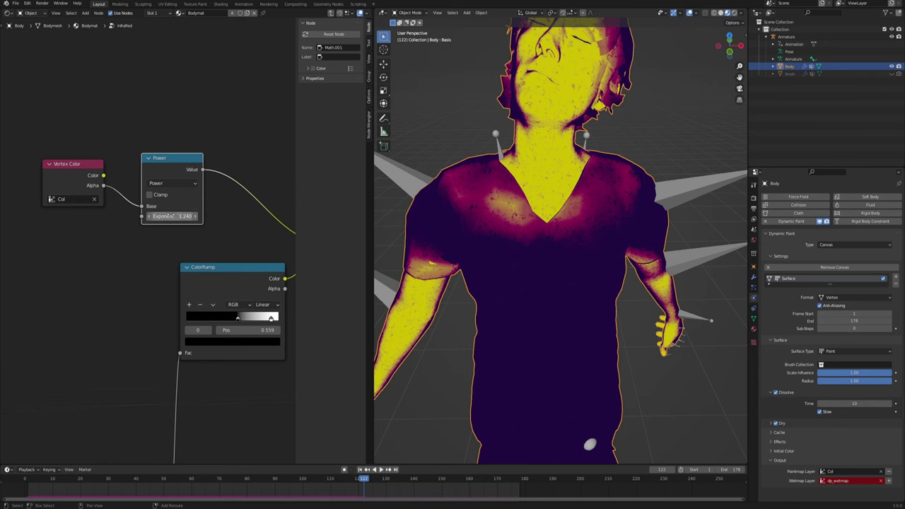
Step: Move the Vertex Color and Power nodes together, further away from the Subtract mix node
scroll(568, 219, down, 5)
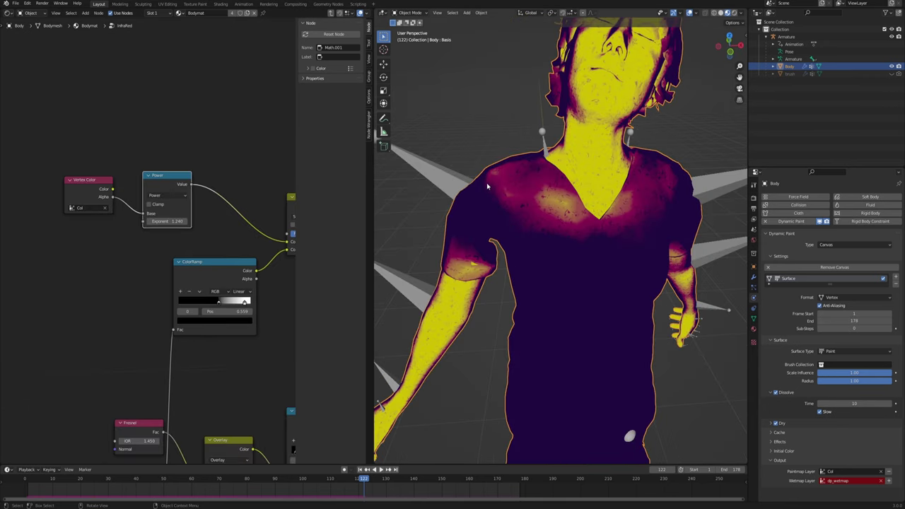
drag(59, 119, 177, 195)
key(g)
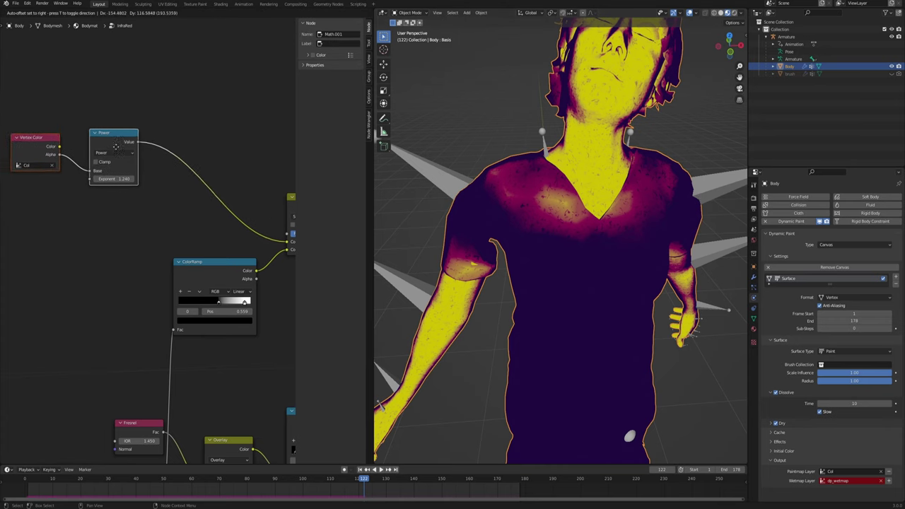
click(105, 152)
Step: Duplicate the Subtract mix node and insert the copy between the Power node and the original Subtract node
middle_drag(224, 151, 174, 131)
click(271, 180)
key(shift+d)
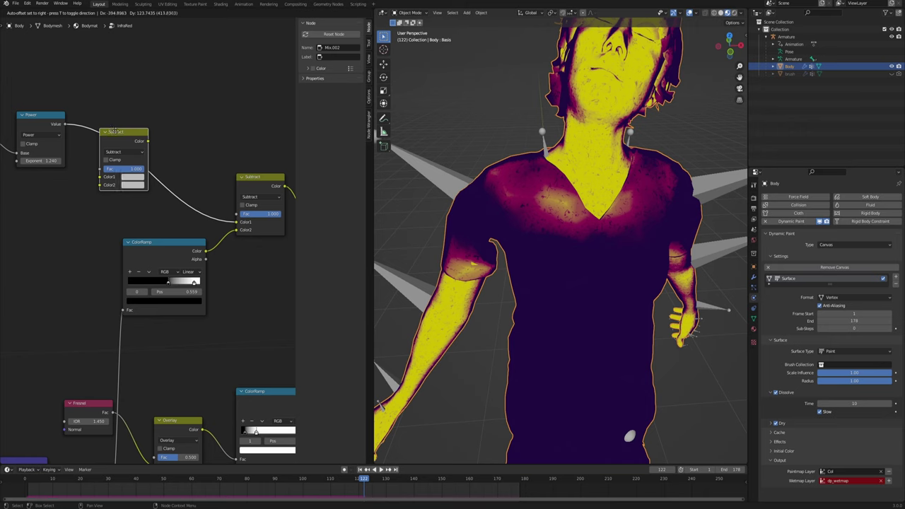
click(128, 132)
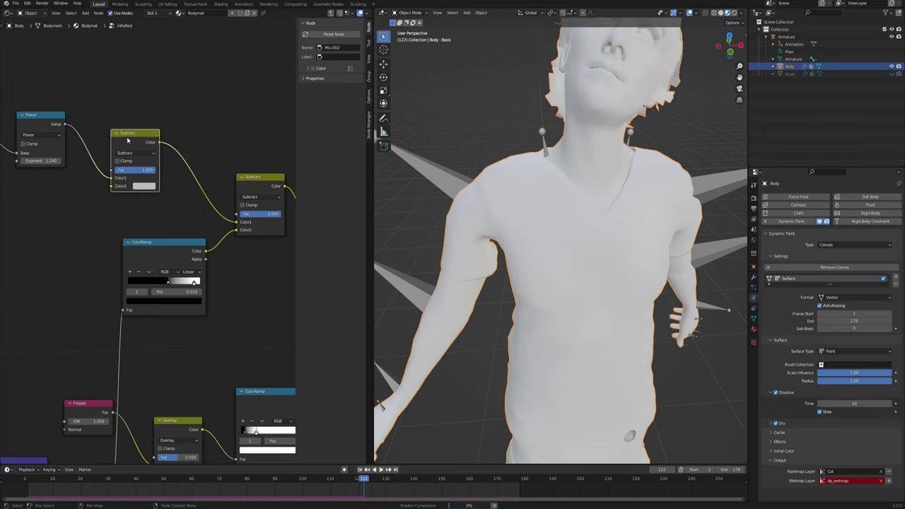
key(shift+d)
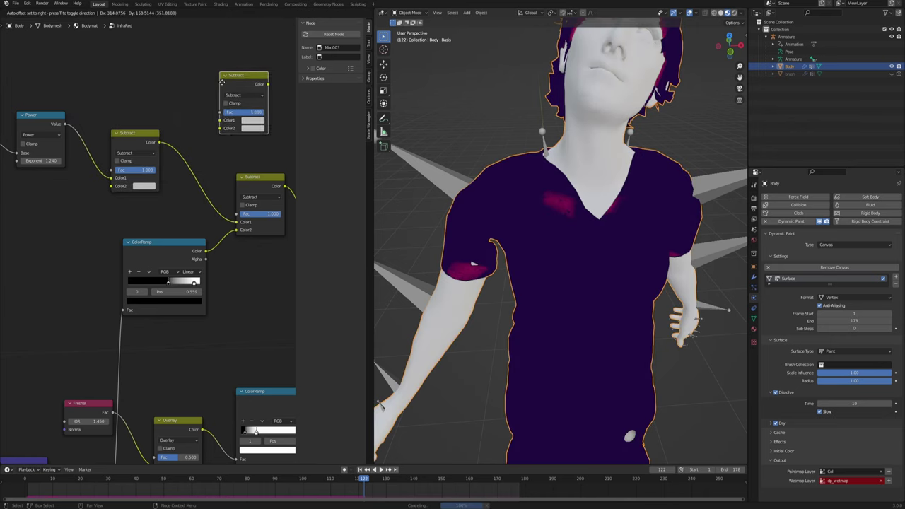
click(186, 62)
key(x)
Step: Set the blending mode of the mix node after Power to Overlay
scroll(127, 152, up, 3)
middle_drag(127, 152, 220, 137)
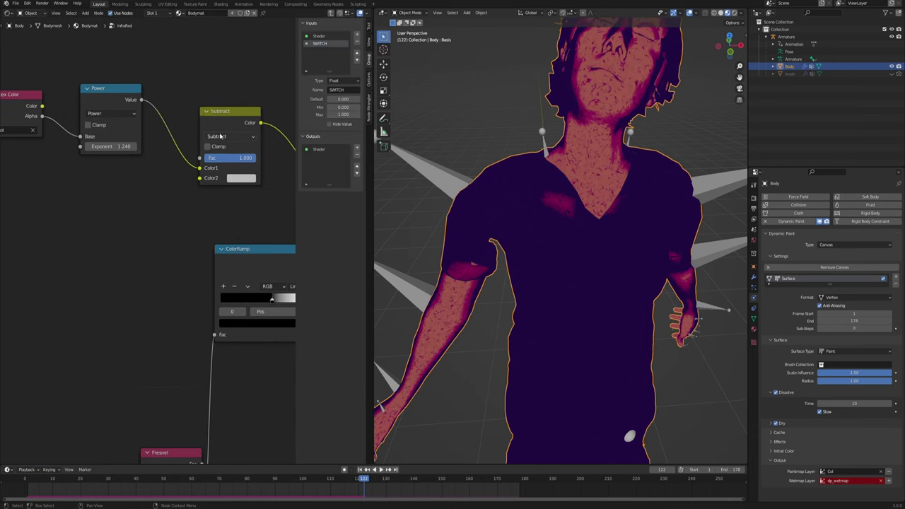
click(231, 138)
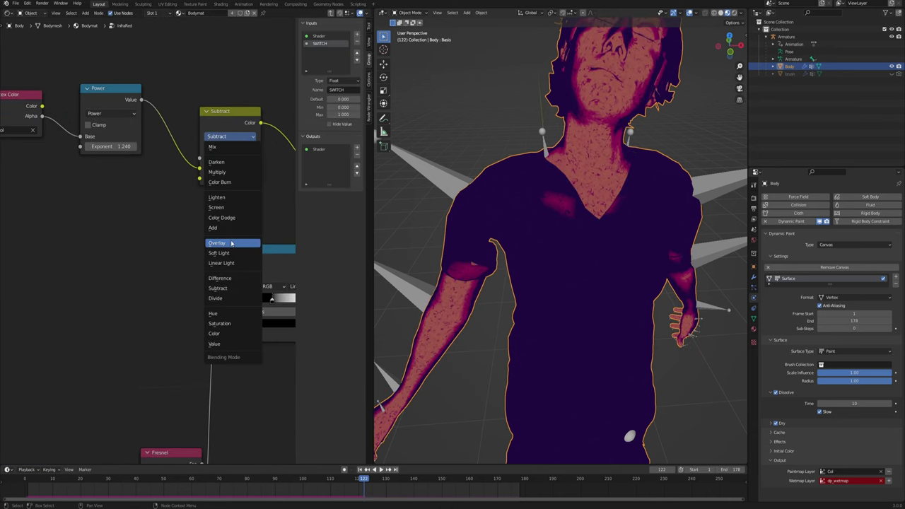
click(234, 246)
Step: Reposition the Mapping and Noise Texture nodes and connect the noise Fac output to Color2 of the Overlay node after Power
scroll(104, 225, down, 4)
middle_drag(36, 411, 93, 272)
drag(37, 280, 193, 382)
shift+click(222, 277)
key(g)
click(144, 157)
middle_drag(144, 157, 111, 224)
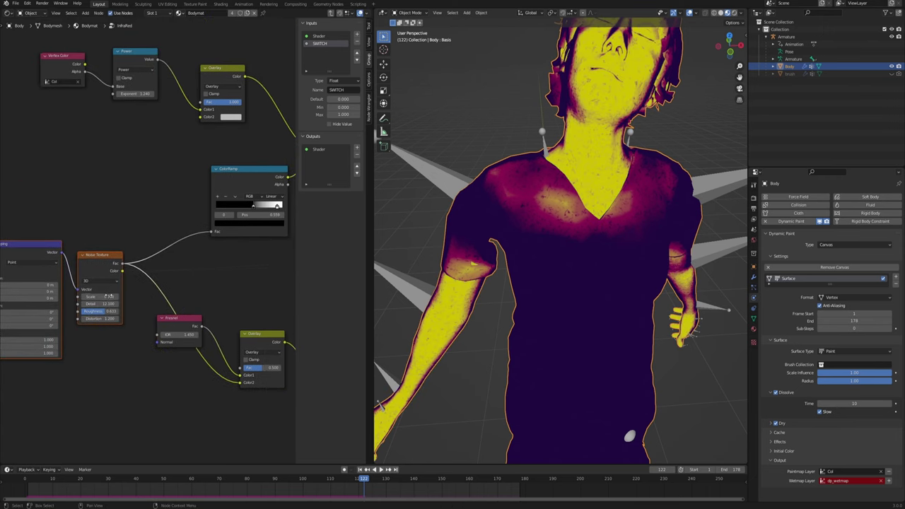
drag(122, 263, 200, 116)
Step: Test the Overlay node's factor and examine the noise pattern on the shirt up close and across the body
scroll(165, 134, up, 2)
scroll(569, 212, up, 5)
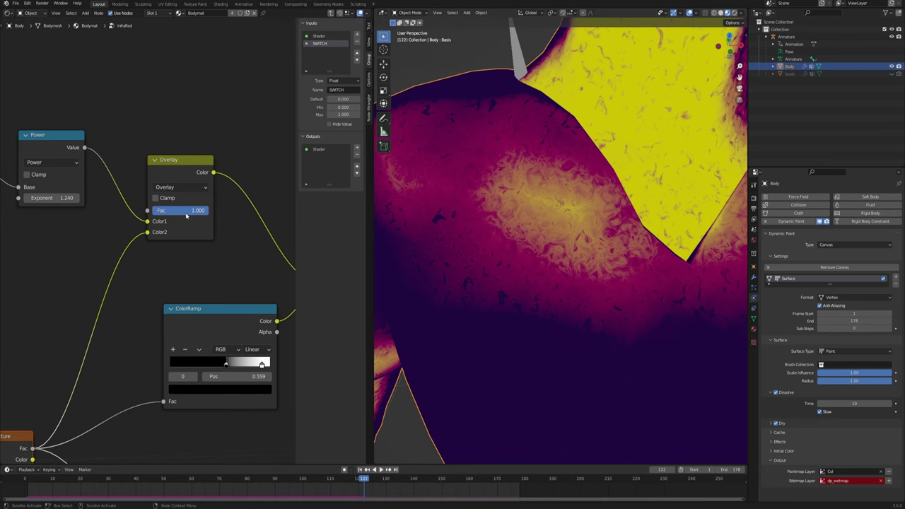
drag(187, 213, 206, 210)
scroll(503, 215, down, 3)
middle_drag(503, 215, 553, 167)
shift+middle_drag(583, 125, 559, 219)
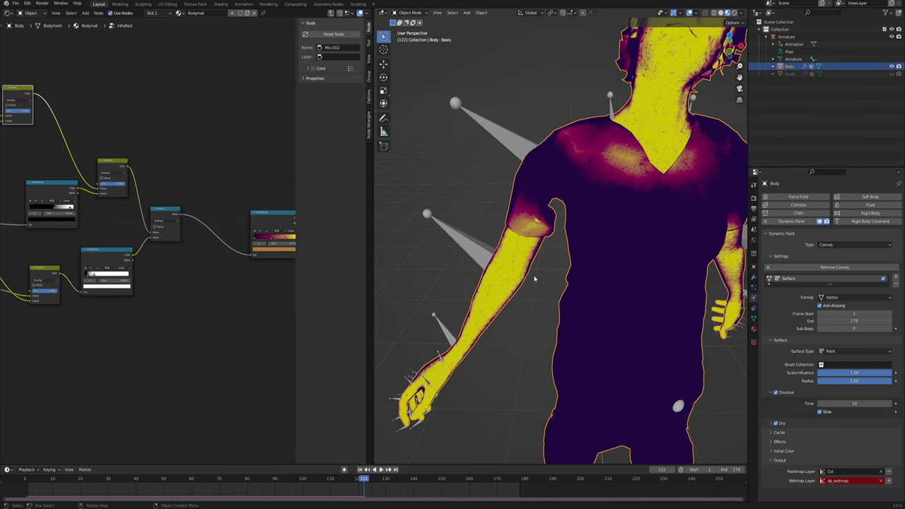
shift+middle_drag(611, 166, 562, 167)
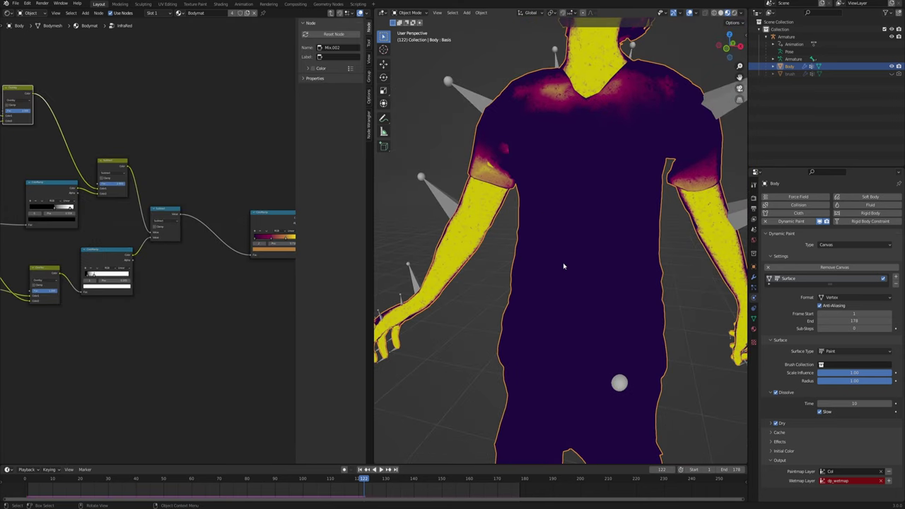
mouse_move(608, 212)
middle_down()
mouse_move(591, 228)
mouse_move(624, 220)
middle_up()
shift+middle_drag(584, 328, 561, 276)
middle_drag(118, 157, 265, 180)
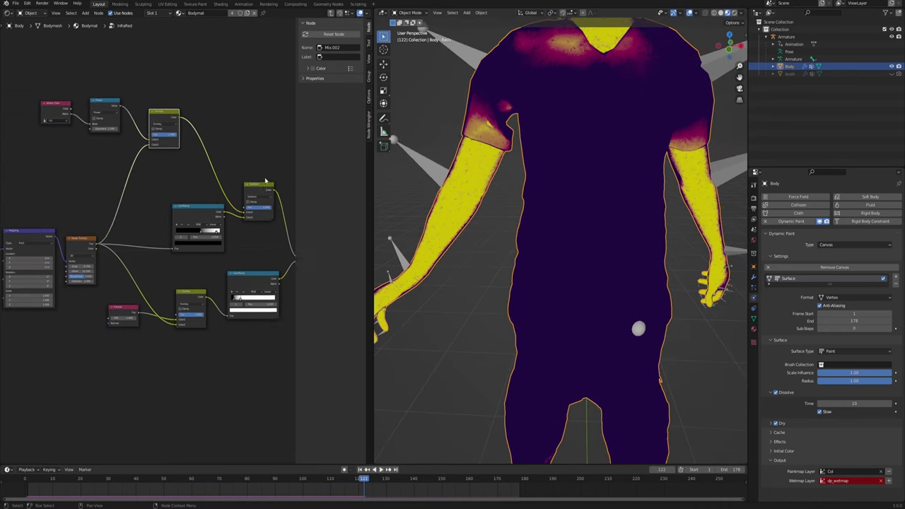
Step: Rearrange the Vertex Color, Power and Overlay nodes to leave space before the Subtract mix node
scroll(202, 170, up, 5)
drag(58, 109, 243, 185)
key(g)
click(180, 148)
click(48, 109)
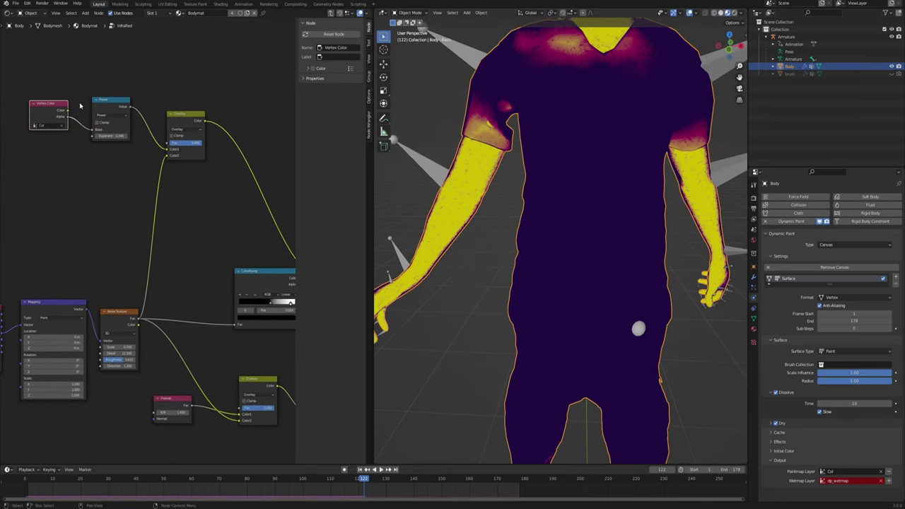
Step: Duplicate the Overlay node after Power, insert the copy behind it and set the copy's blending mode to Lighten
middle_drag(200, 121, 133, 140)
click(135, 134)
scroll(134, 132, up, 2)
key(shift+d)
click(205, 167)
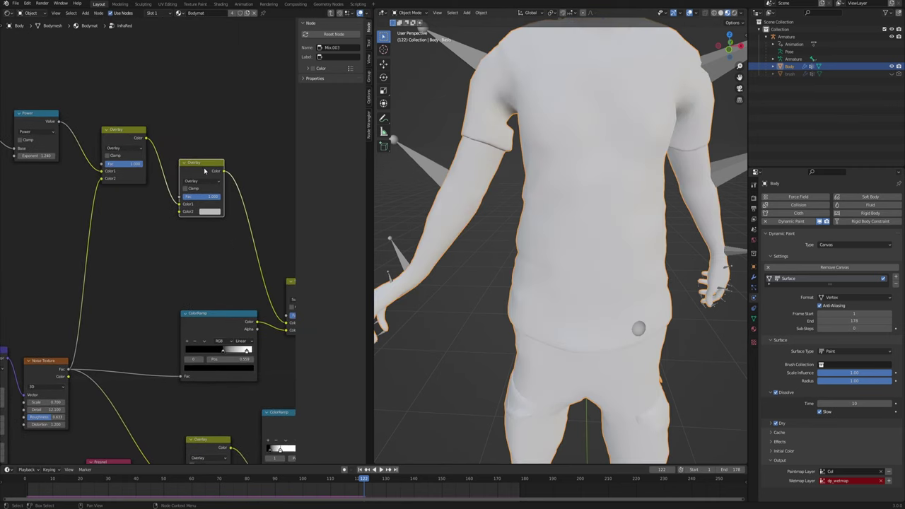
middle_drag(205, 168, 212, 199)
click(212, 199)
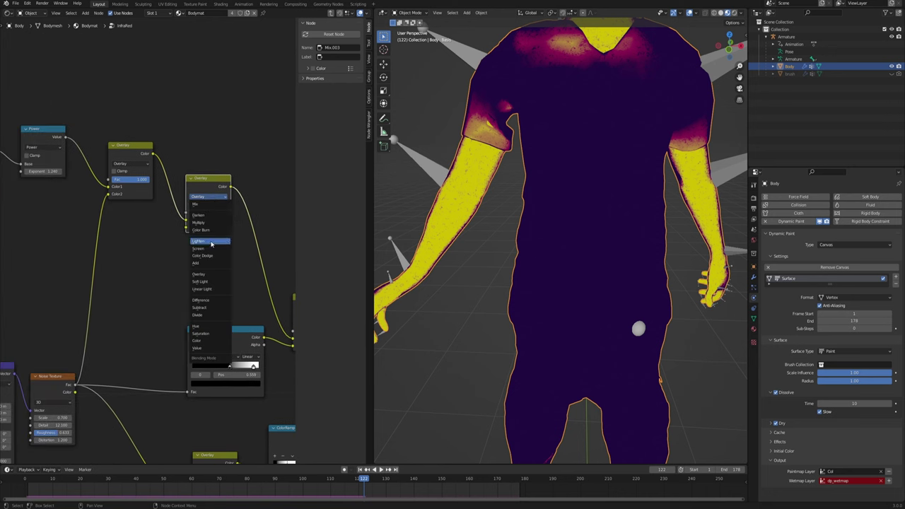
click(204, 242)
Step: Connect the Noise Texture's Fac output to the Lighten node's Color2 and set the Lighten factor to 0.050
middle_drag(179, 246, 215, 217)
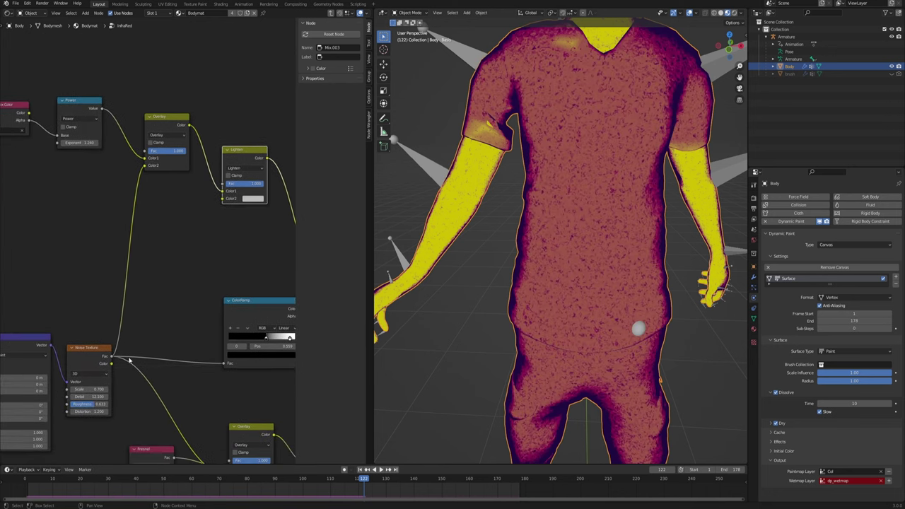
drag(111, 359, 223, 198)
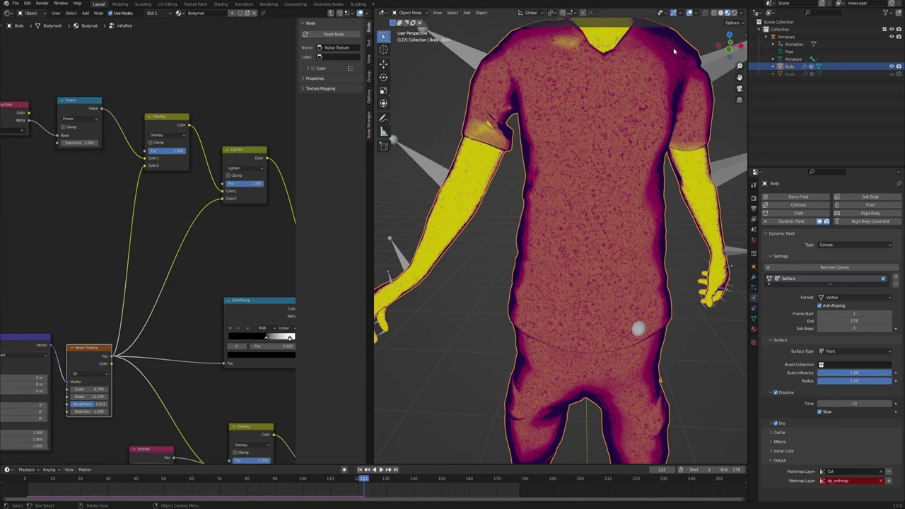
scroll(175, 293, up, 3)
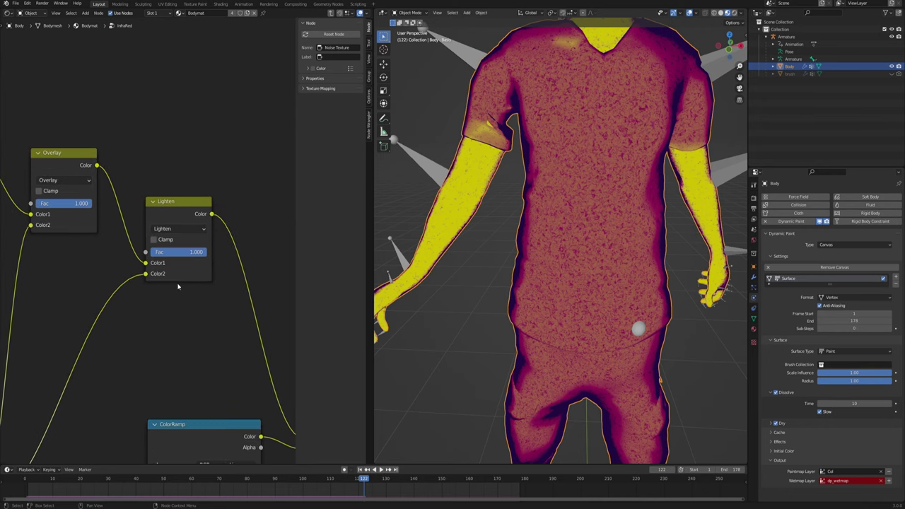
drag(197, 257, 141, 257)
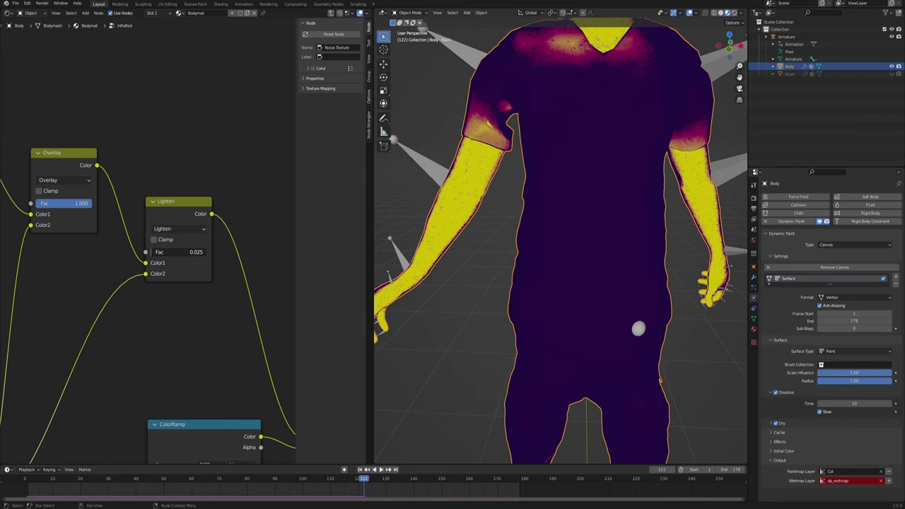
drag(155, 252, 157, 252)
Step: Play the animation and examine the thermal effect on the shirt, arms and trousers from several angles
middle_drag(526, 195, 583, 250)
scroll(537, 218, down, 4)
click(381, 469)
scroll(573, 226, down, 2)
middle_drag(554, 198, 570, 214)
key(Escape)
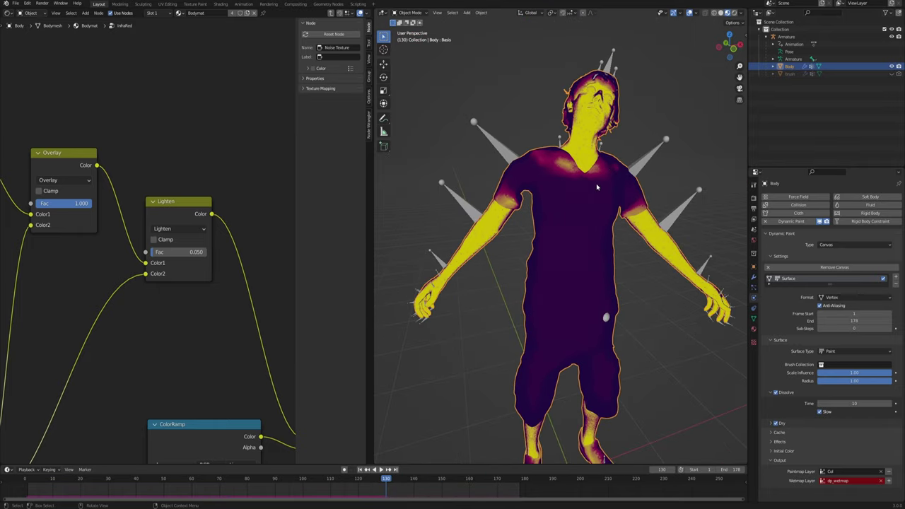
middle_drag(662, 254, 588, 207)
scroll(599, 179, up, 2)
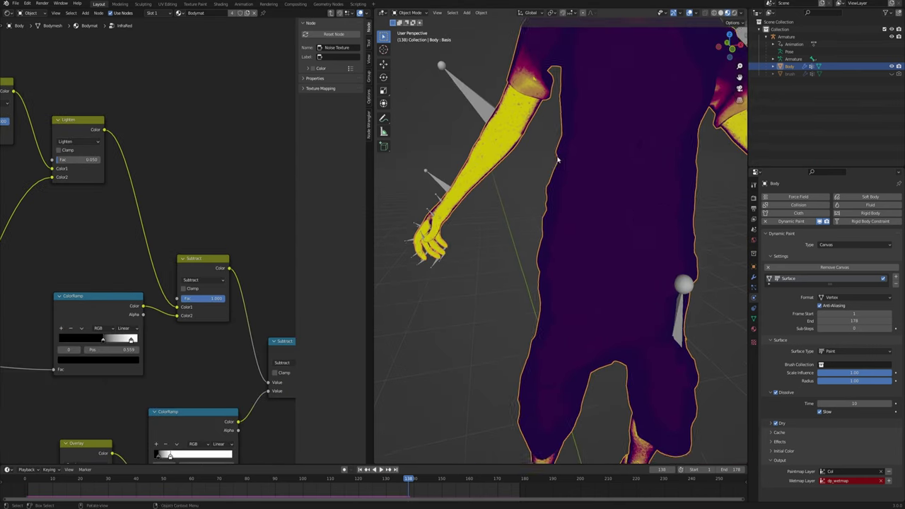
middle_drag(495, 191, 510, 179)
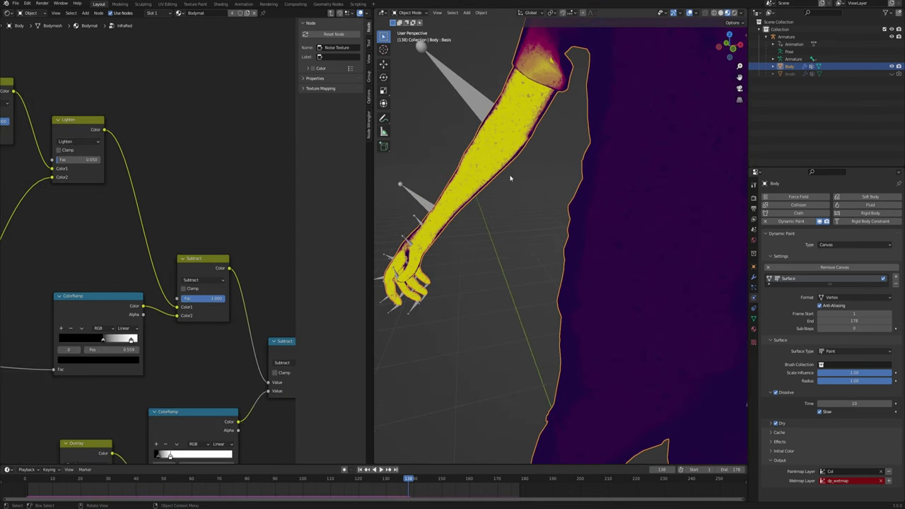
scroll(75, 311, up, 2)
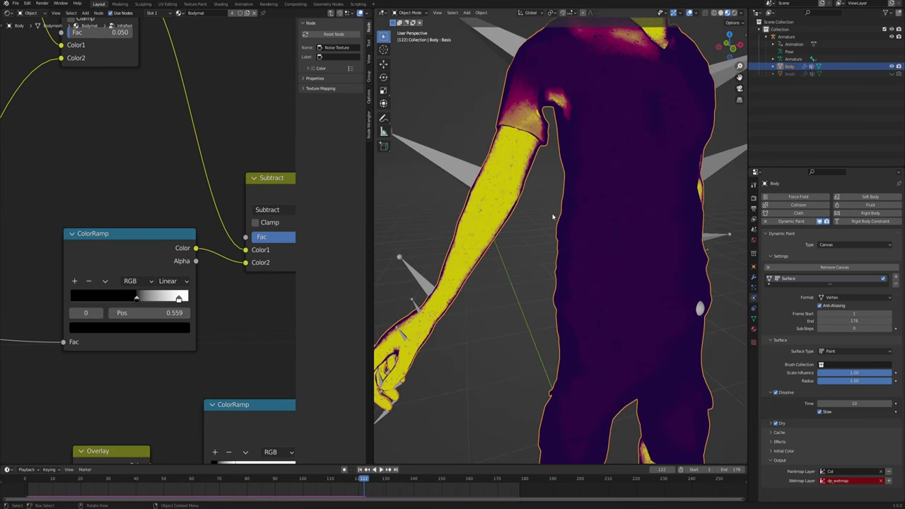
scroll(559, 223, down, 2)
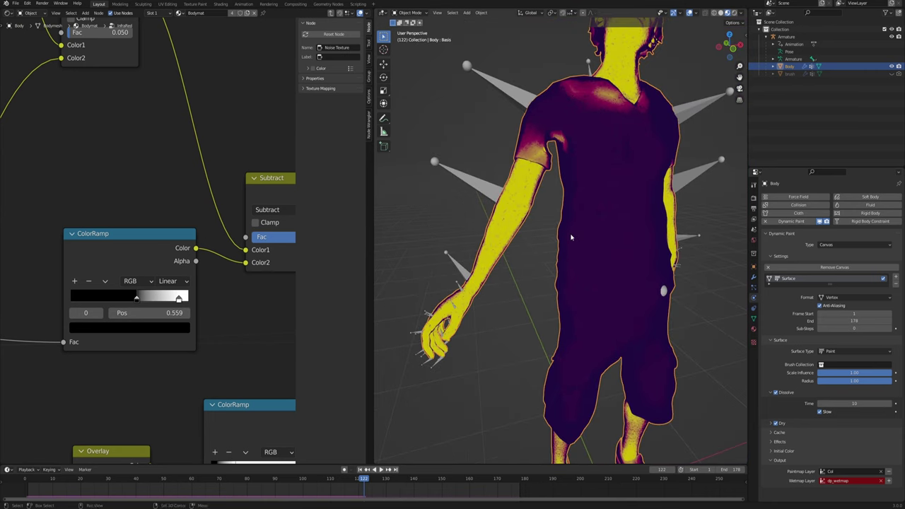
Step: Raise the IOR of the Fresnel node that feeds the lower Overlay node to 1.710
middle_drag(571, 236, 566, 217)
scroll(146, 239, down, 4)
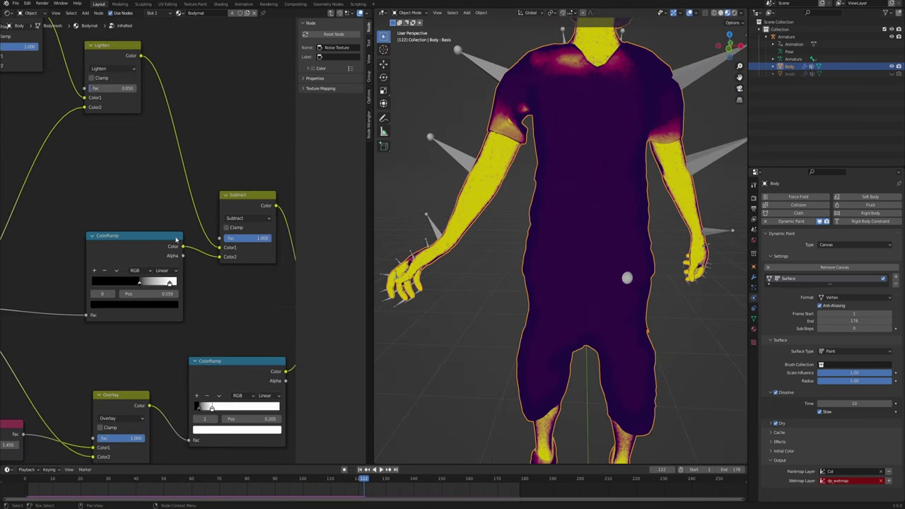
middle_drag(108, 353, 168, 198)
scroll(200, 218, up, 4)
middle_drag(50, 263, 145, 221)
click(146, 222)
scroll(145, 221, down, 2)
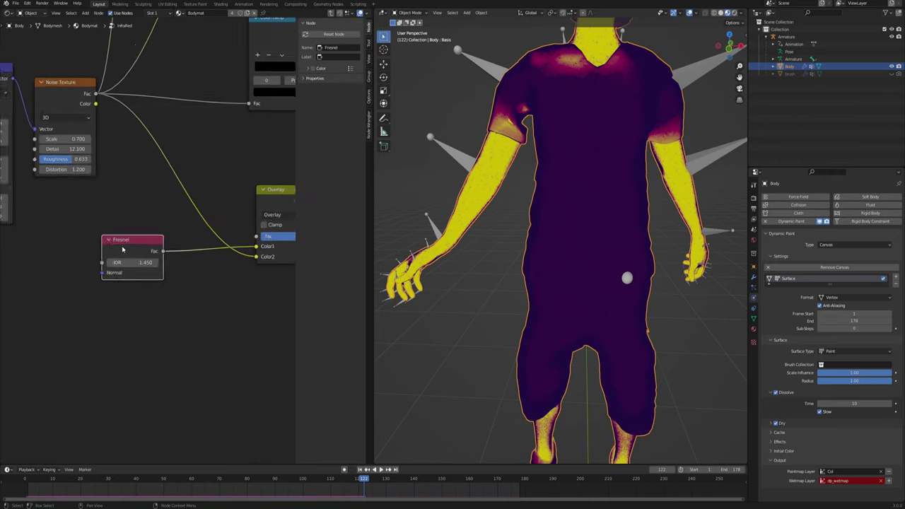
scroll(145, 221, up, 3)
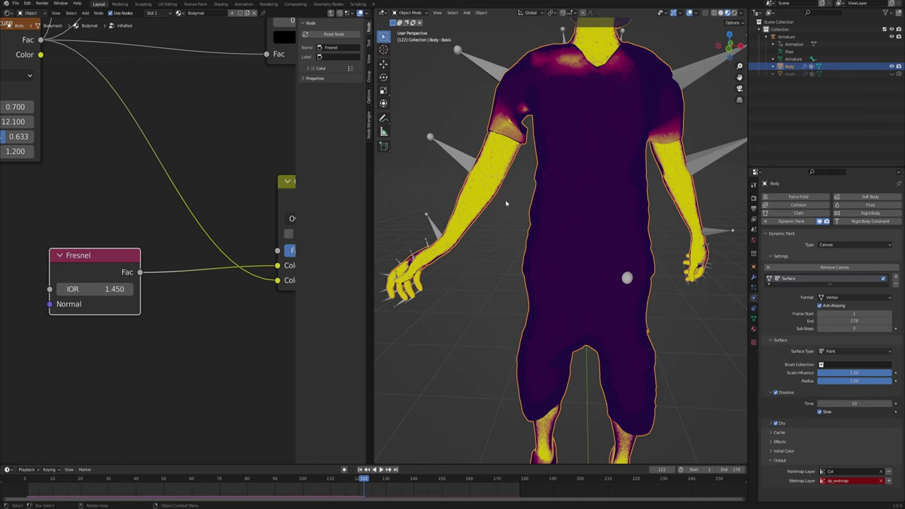
middle_drag(205, 296, 185, 307)
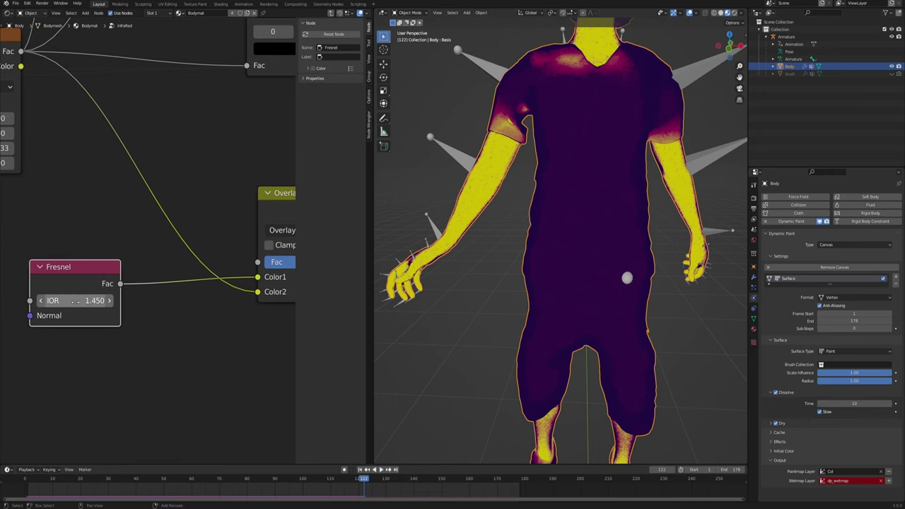
middle_drag(104, 269, 96, 277)
mouse_move(92, 308)
mouse_down()
mouse_move(183, 309)
mouse_move(77, 309)
mouse_move(109, 309)
mouse_up()
Step: Examine the thermal noise on the character's face, arms and shirt from several angles
middle_drag(409, 260, 584, 207)
middle_drag(527, 204, 541, 202)
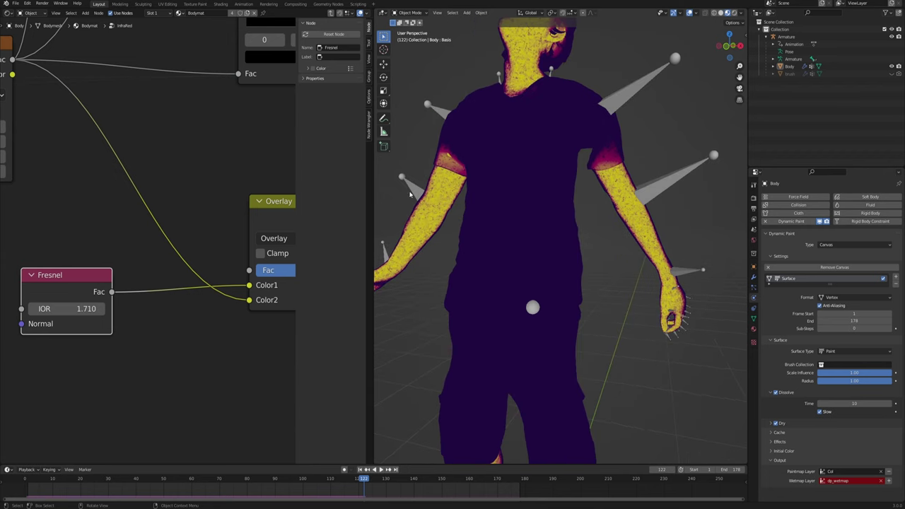
scroll(283, 255, down, 3)
middle_drag(551, 129, 574, 141)
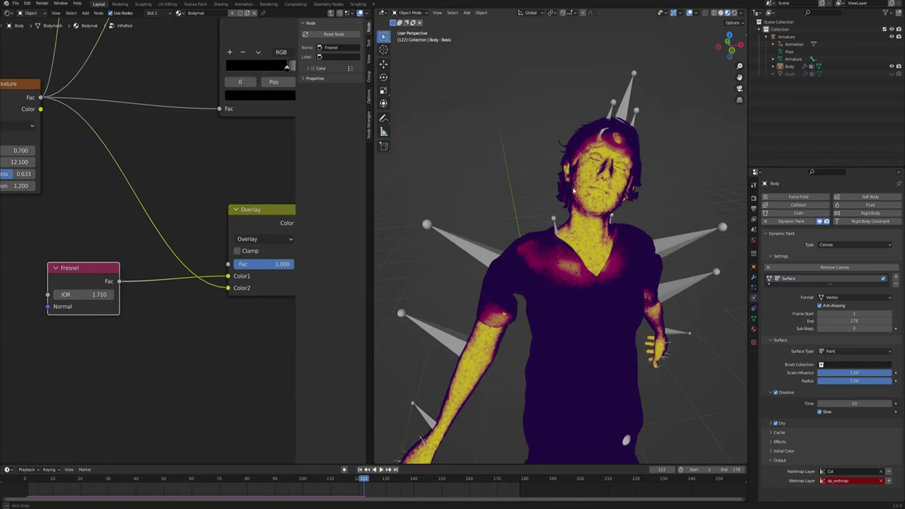
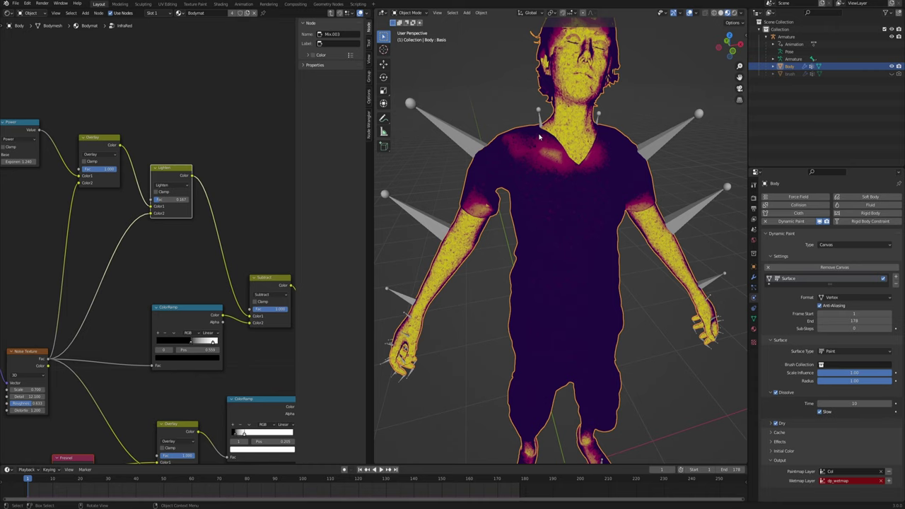
shift+middle_drag(548, 171, 537, 202)
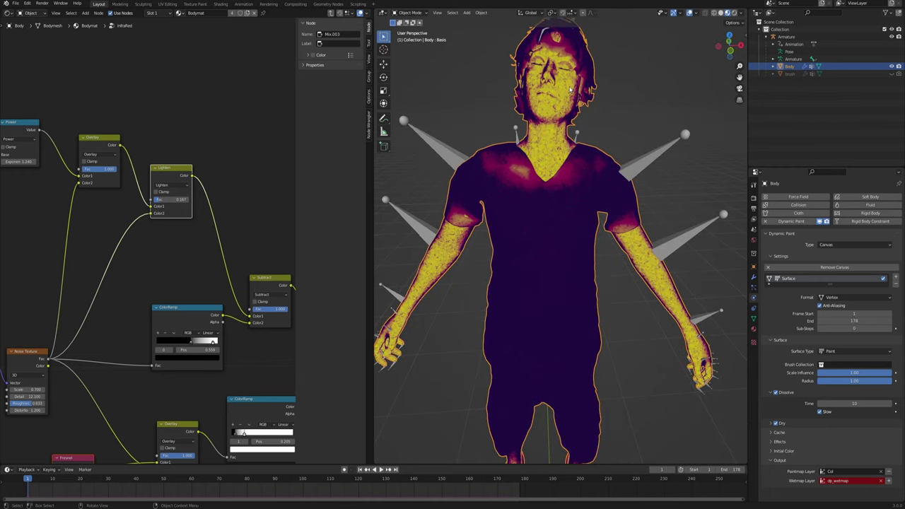
middle_drag(528, 173, 532, 196)
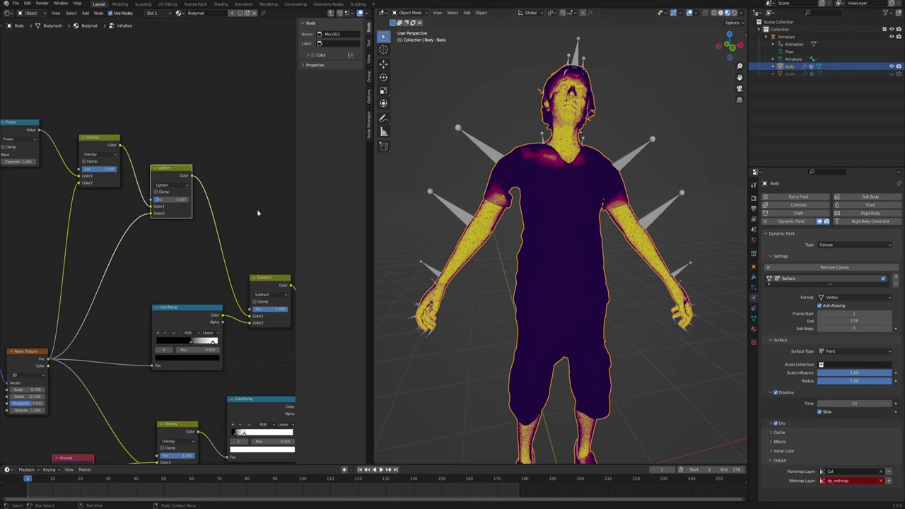
scroll(259, 217, down, 3)
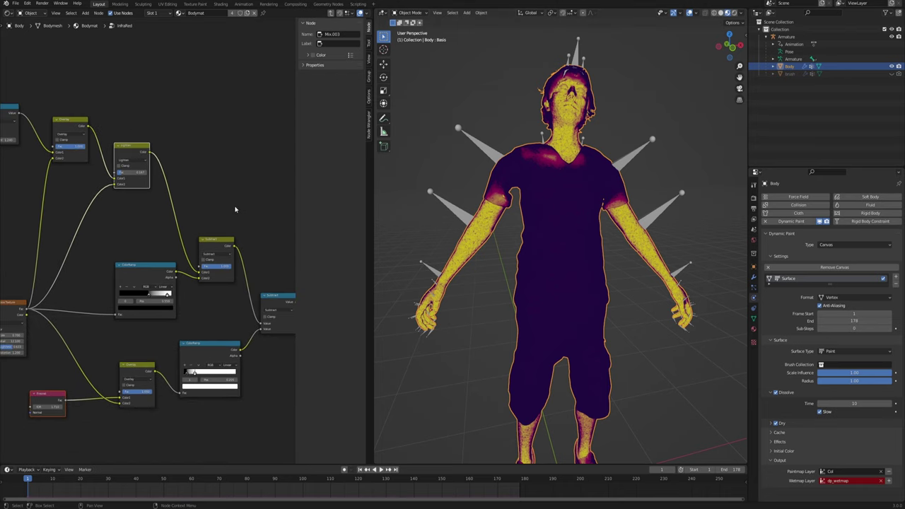
middle_drag(560, 212, 642, 264)
Step: Enable Bloom in the scene's Eevee render settings
middle_drag(212, 177, 175, 162)
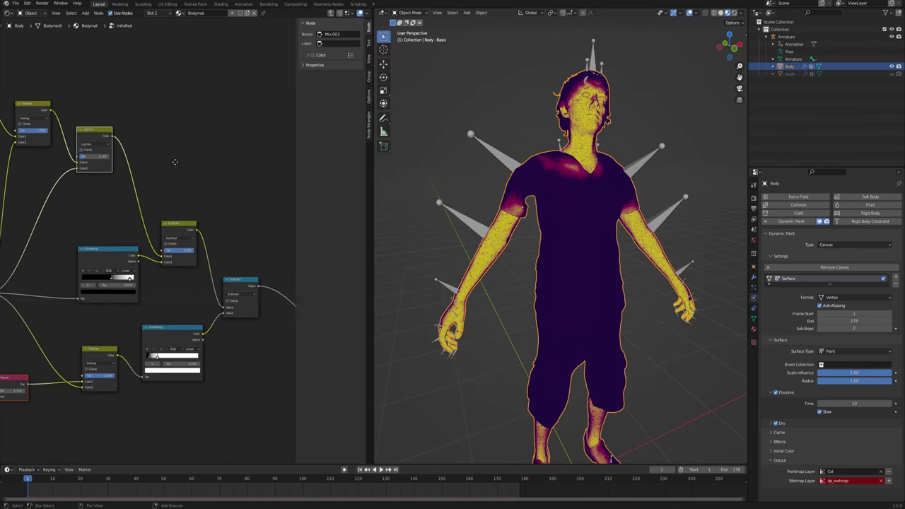
middle_drag(281, 231, 192, 189)
scroll(202, 202, down, 1)
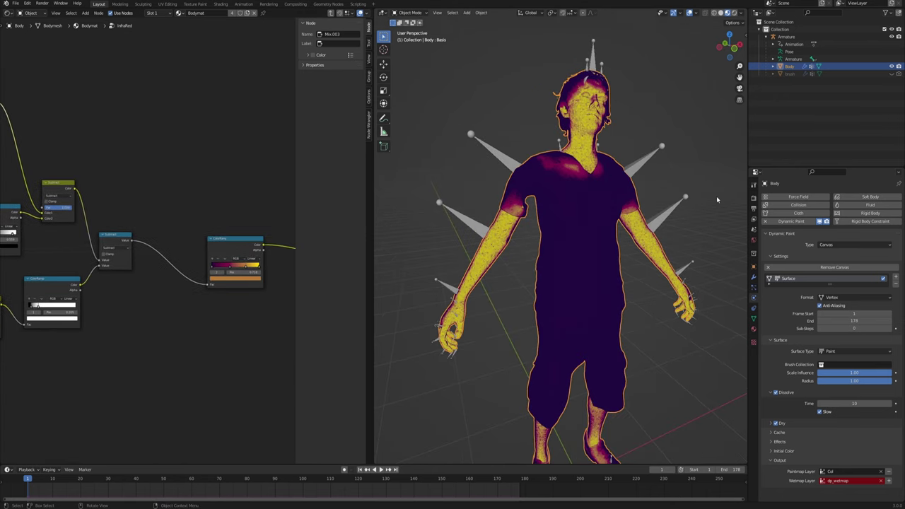
click(754, 201)
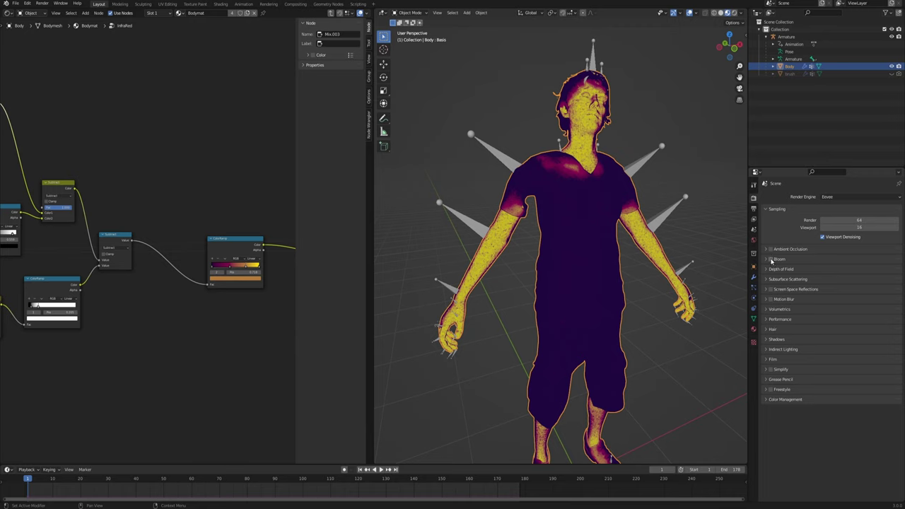
click(771, 259)
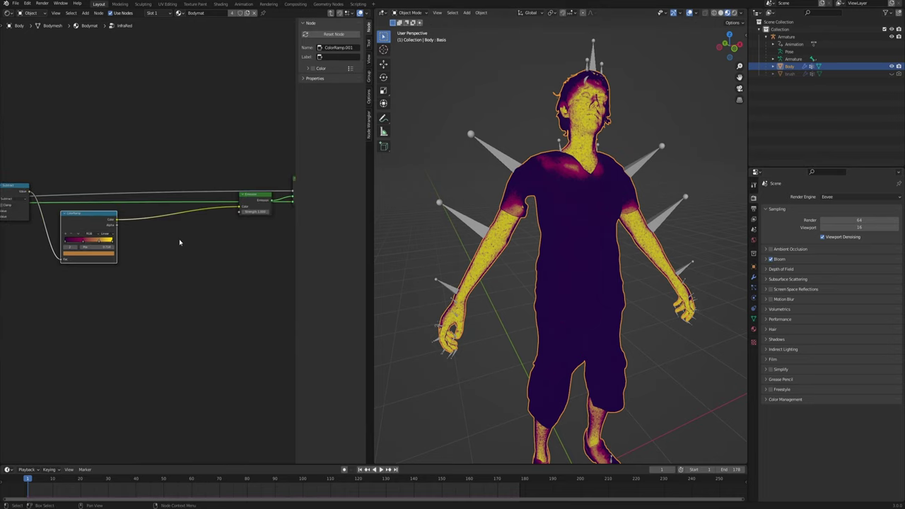
Step: Add a Math node between the infrared ColorRamp and the Emission node
scroll(180, 243, up, 3)
middle_drag(230, 219, 203, 226)
middle_drag(44, 234, 68, 225)
drag(68, 225, 59, 215)
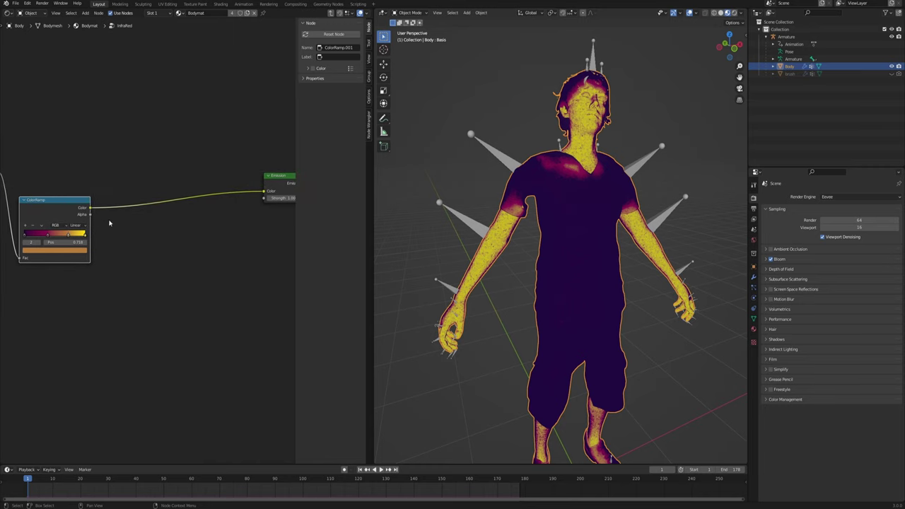
key(shift+a)
text(smath)
key(Return)
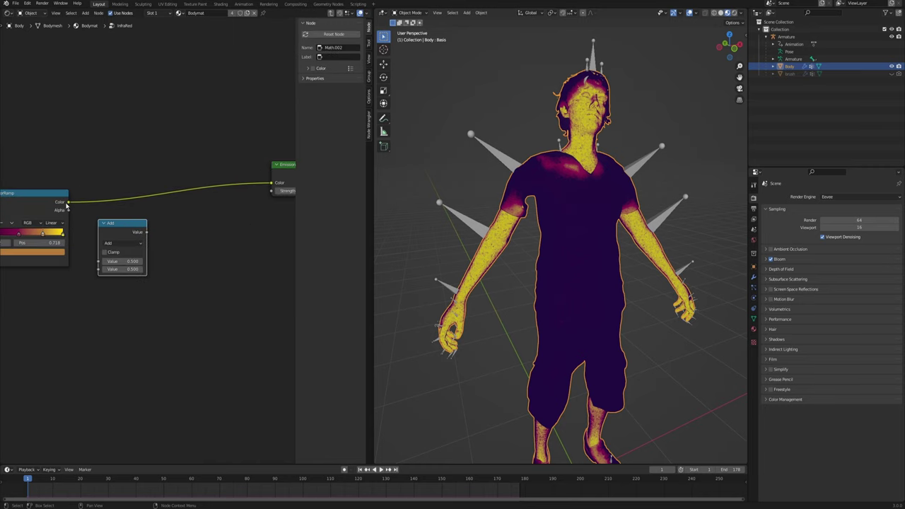
Step: Feed the ColorRamp's Color output into the Math node, set it to Multiply and connect its result to the Emission Strength
drag(66, 202, 98, 265)
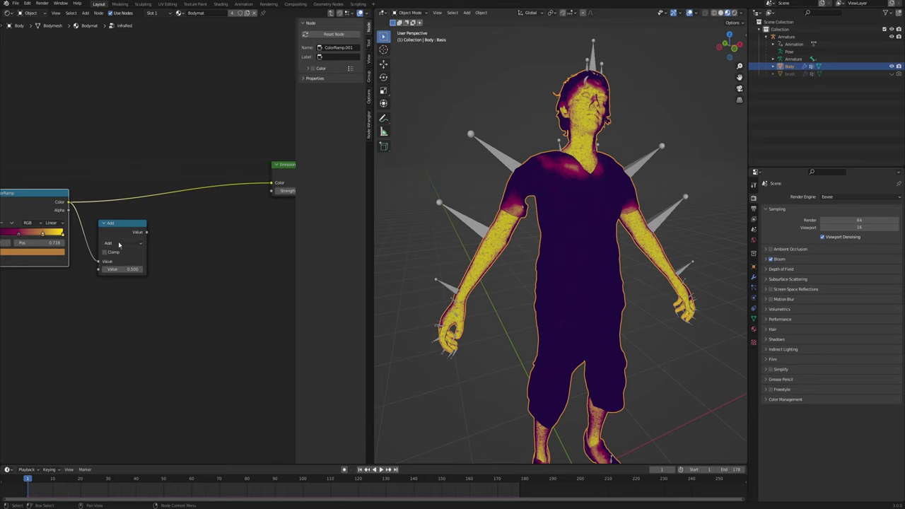
click(121, 242)
click(125, 278)
middle_drag(176, 249, 148, 265)
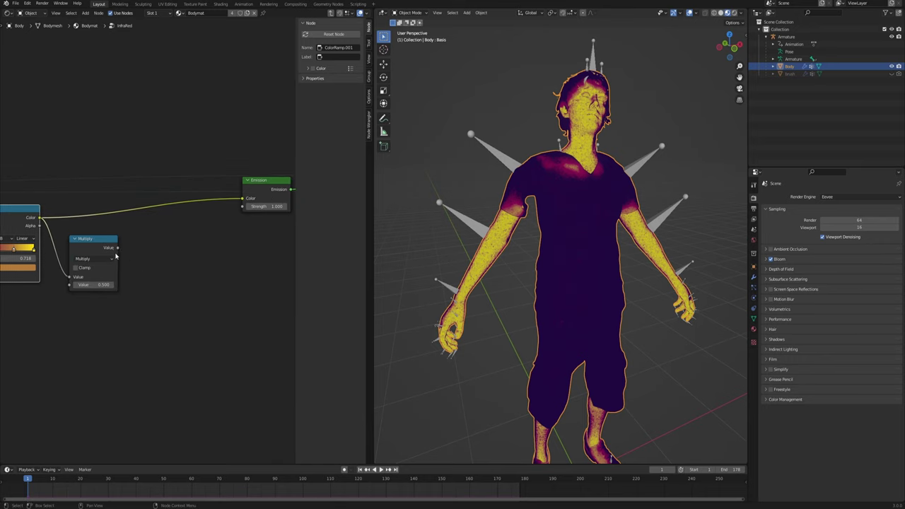
drag(117, 248, 243, 206)
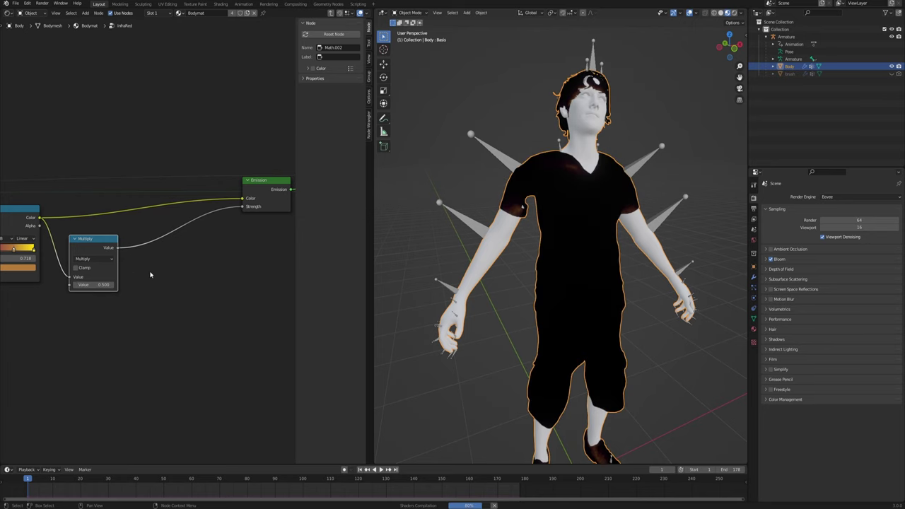
Step: Try a Multiply value of 17.410 and examine the glow on the character
drag(89, 286, 397, 243)
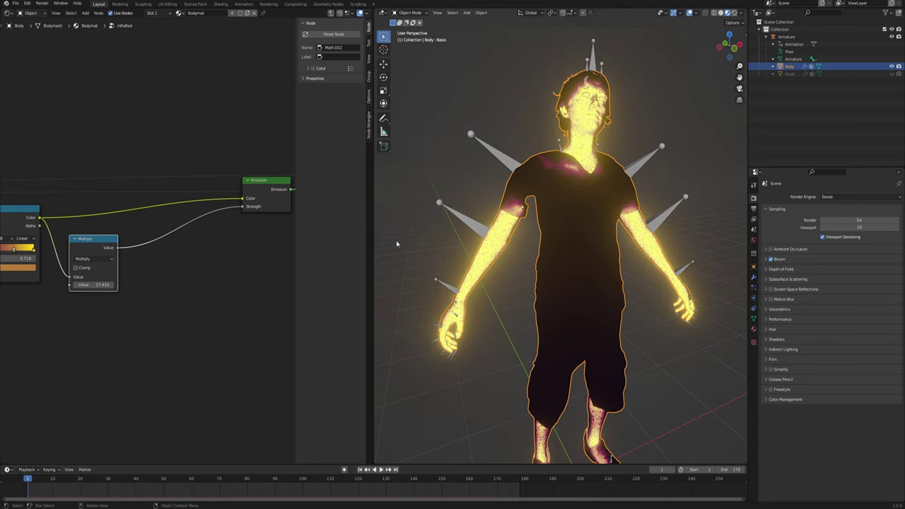
middle_drag(515, 232, 518, 188)
middle_drag(544, 287, 523, 225)
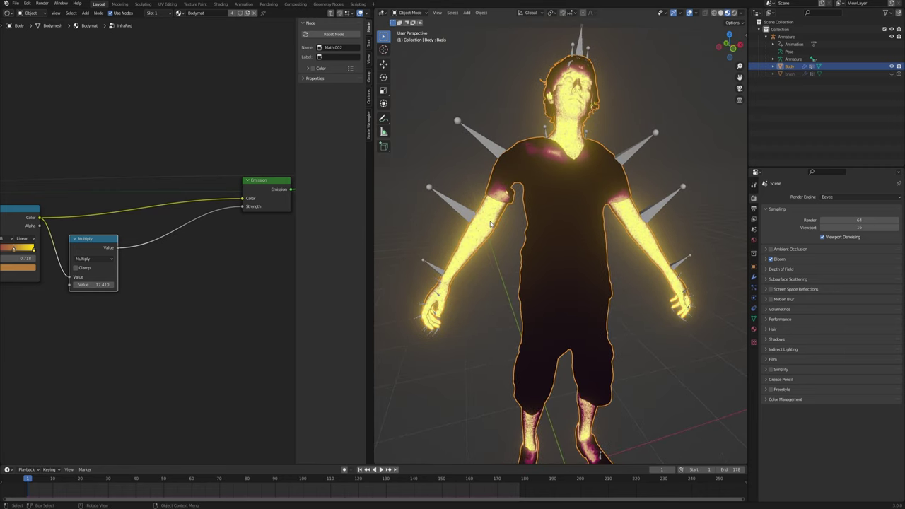
drag(94, 285, 268, 285)
key(ctrl+z)
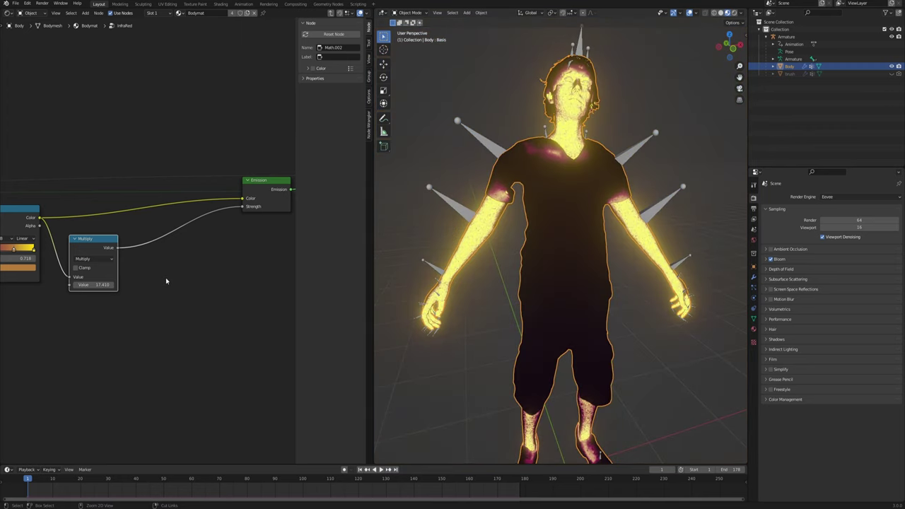
Step: Change the Math node's operation to Add and set its second value to 1
middle_drag(113, 255, 152, 250)
middle_drag(249, 272, 218, 268)
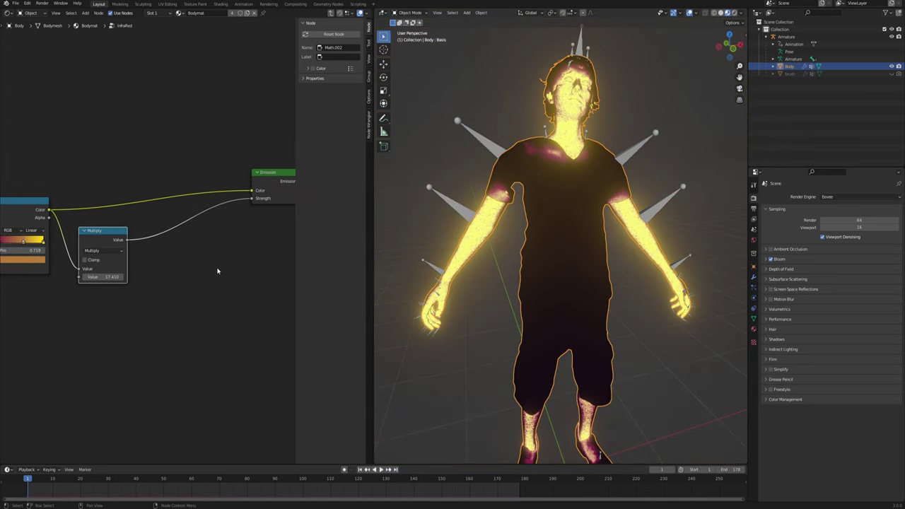
scroll(150, 231, up, 1)
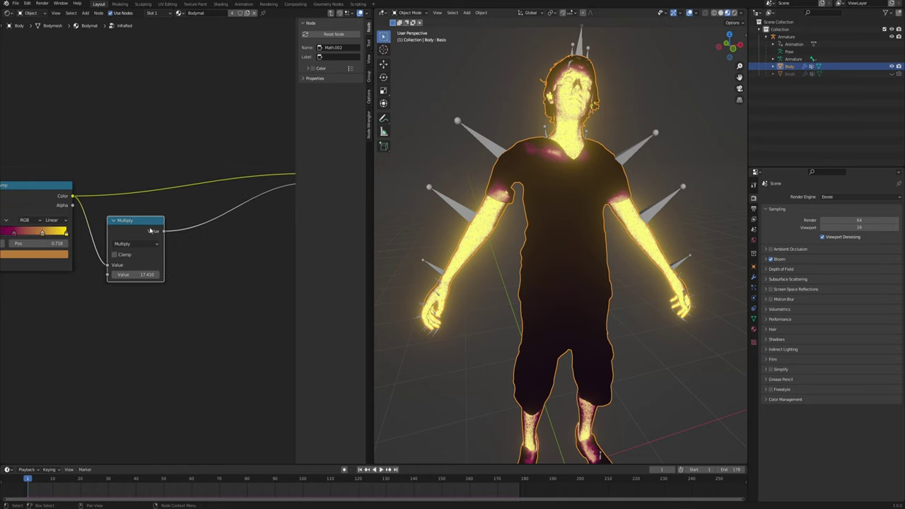
click(135, 243)
click(131, 276)
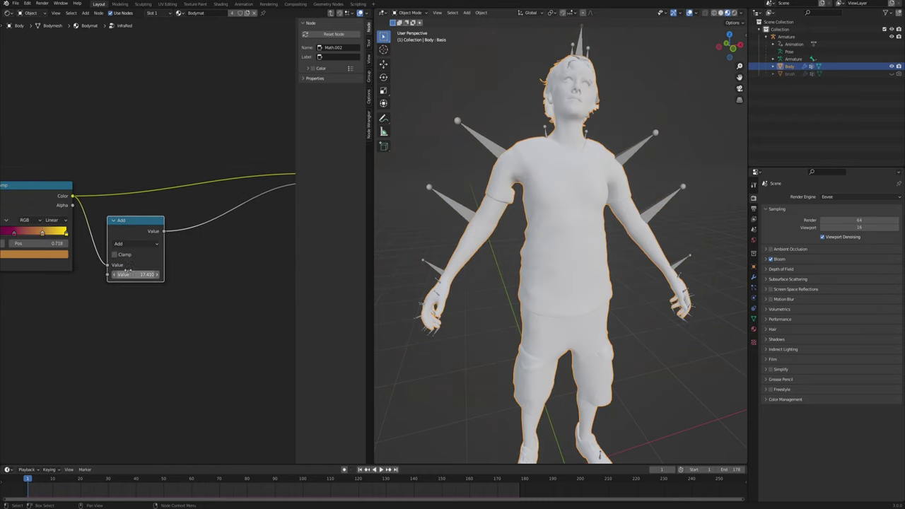
click(132, 275)
text(1)
Step: Switch the Math node's operation back to Multiply and preview its output on the body
middle_drag(201, 268, 65, 331)
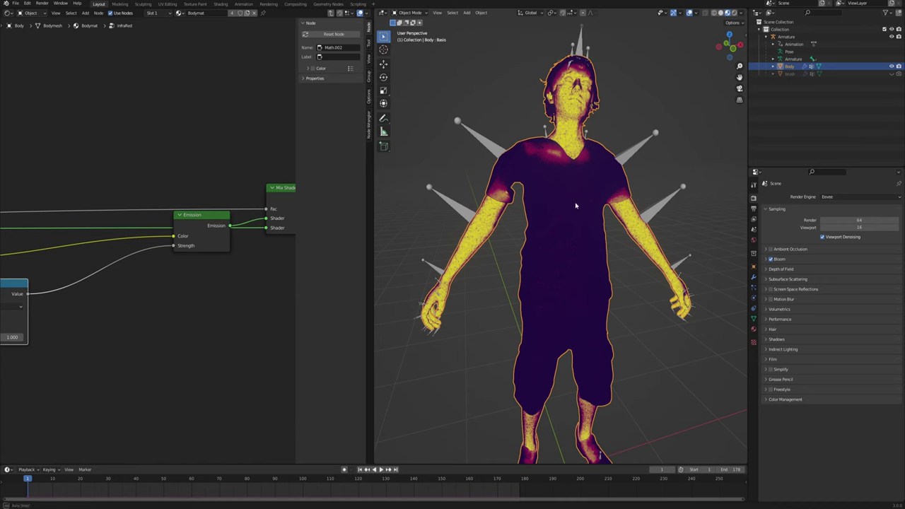
middle_drag(575, 204, 533, 220)
middle_drag(155, 274, 51, 211)
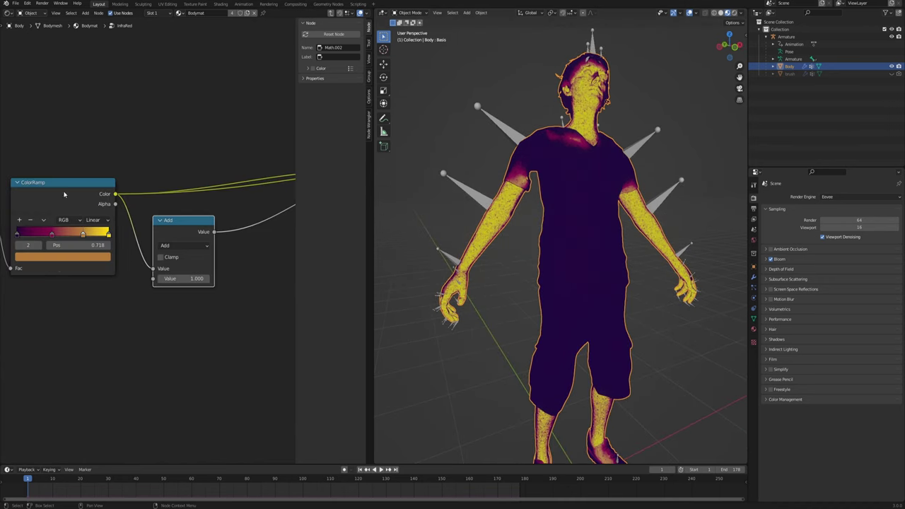
middle_drag(465, 221, 511, 231)
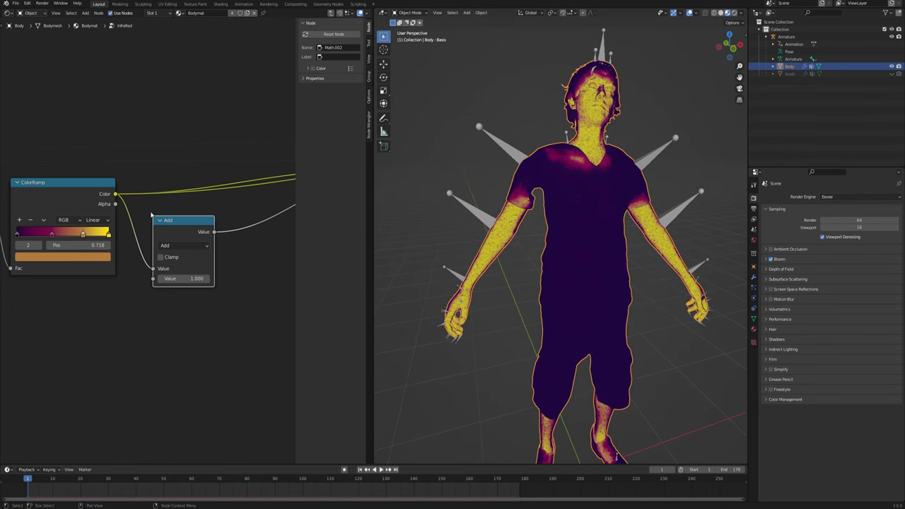
scroll(122, 218, up, 1)
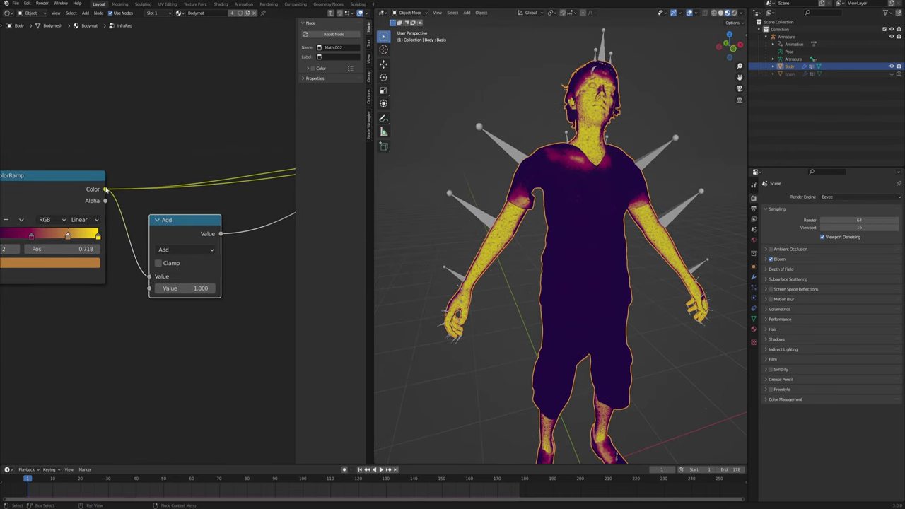
click(179, 257)
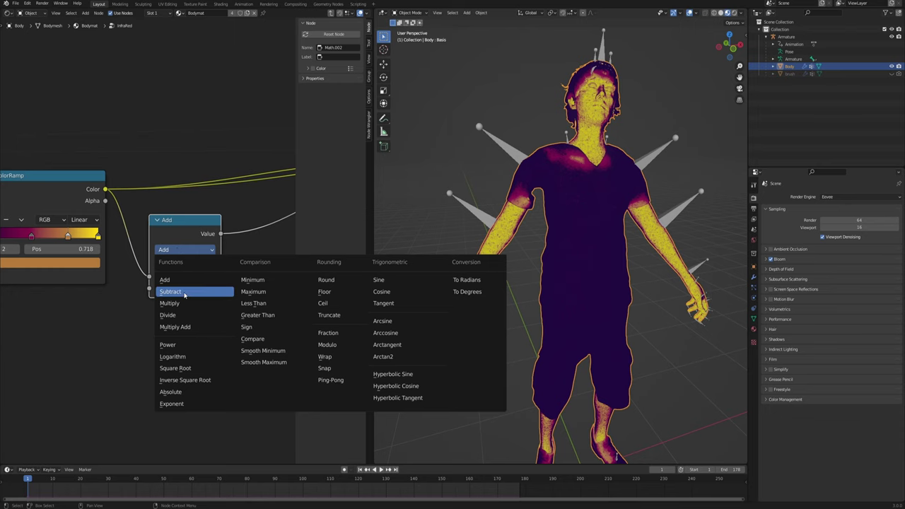
click(177, 303)
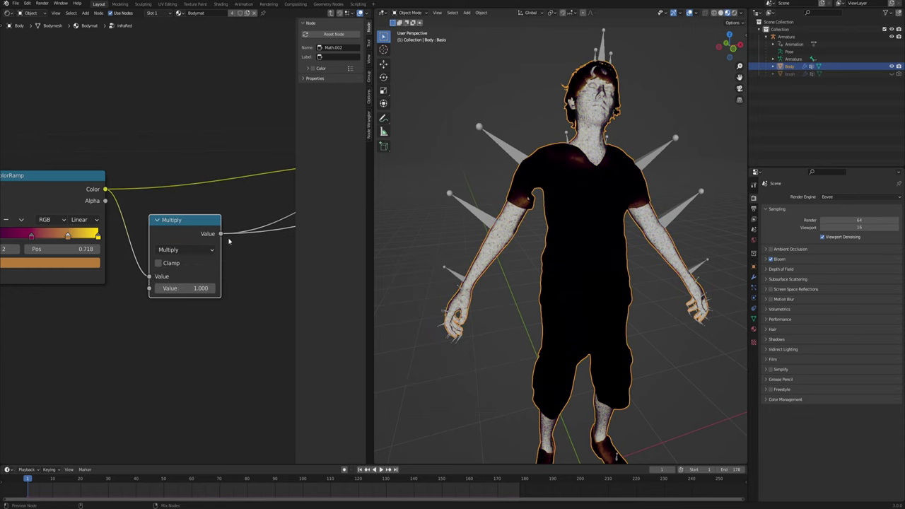
Step: Examine the previewed Multiply output on the character's arm and sleeve up close
scroll(495, 207, up, 5)
scroll(189, 227, down, 1)
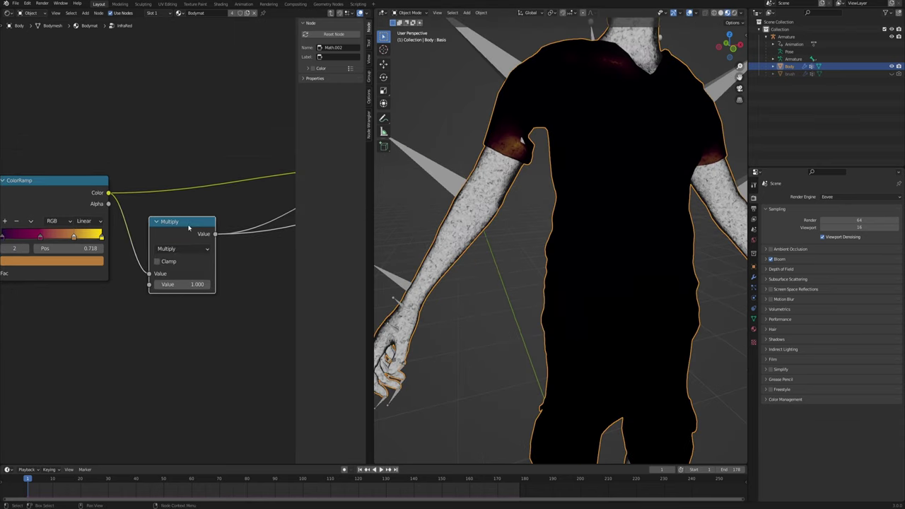
middle_drag(161, 231, 141, 203)
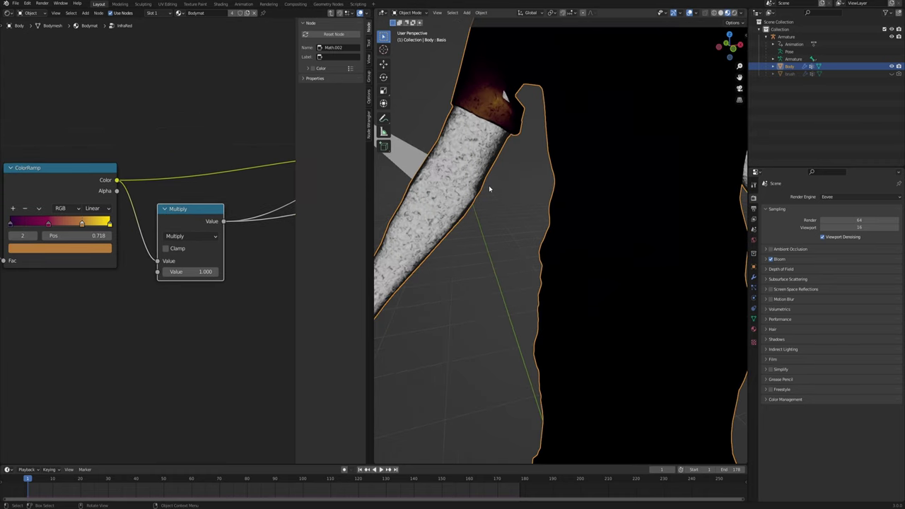
scroll(488, 180, up, 2)
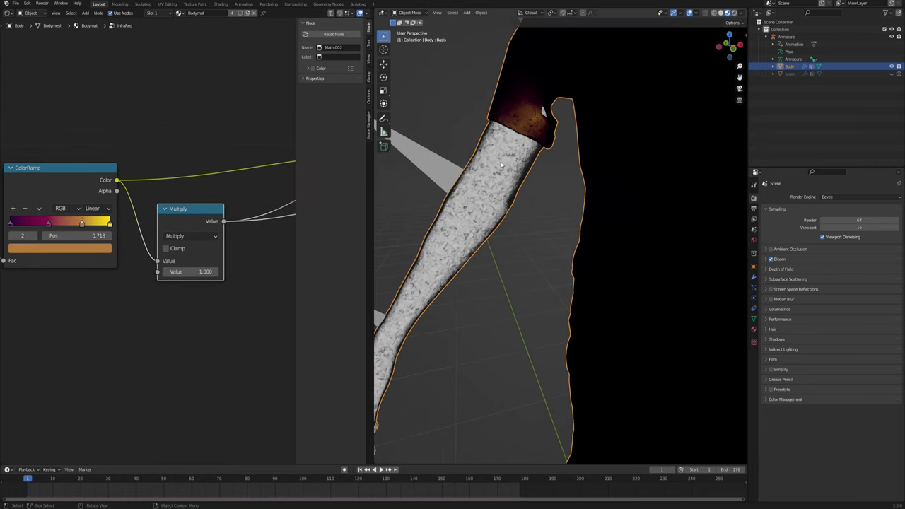
middle_drag(230, 202, 212, 230)
middle_drag(489, 218, 555, 202)
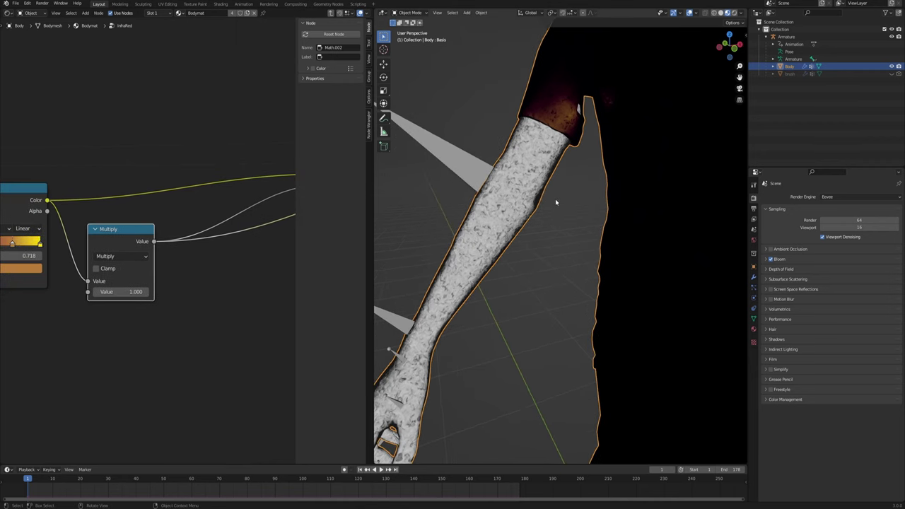
Step: Change the Math node's operation from Multiply to Add and examine the previewed output on the character's arm
shift+middle_drag(438, 279, 490, 241)
scroll(478, 221, up, 3)
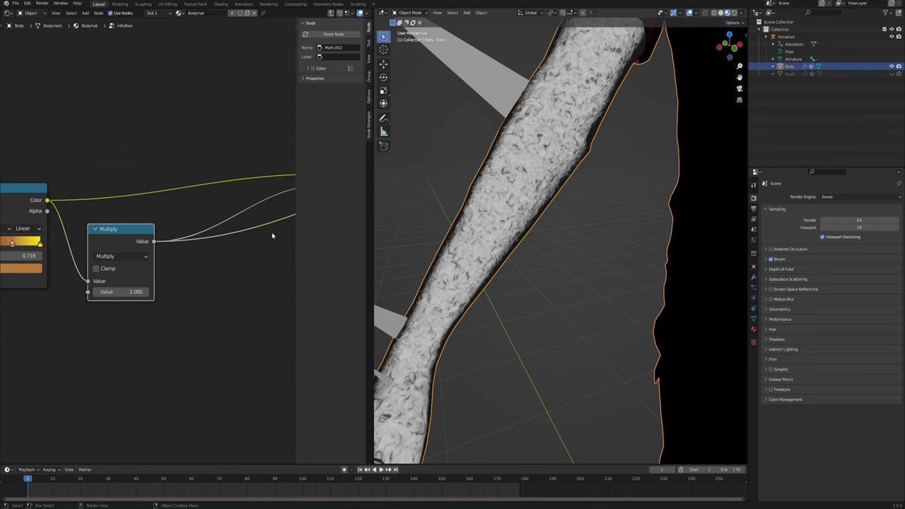
scroll(456, 223, down, 6)
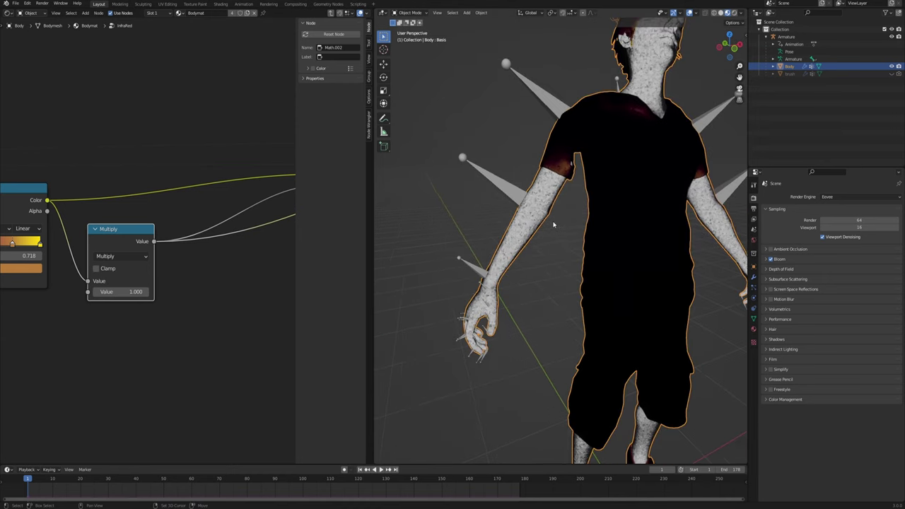
middle_drag(134, 269, 159, 254)
click(142, 241)
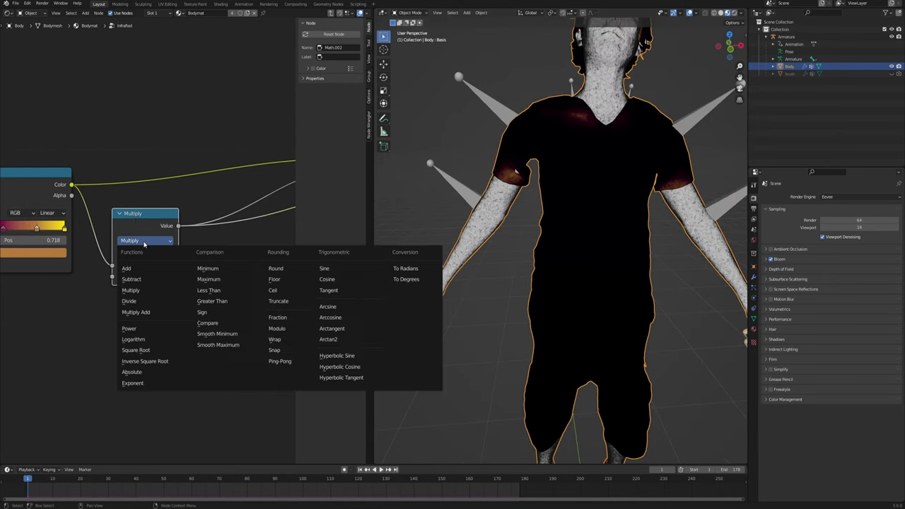
click(131, 267)
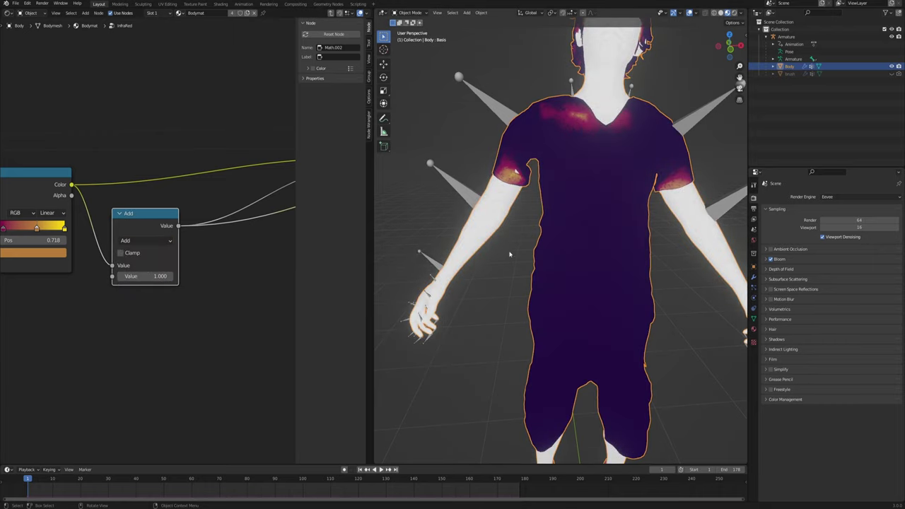
scroll(473, 212, up, 3)
shift+middle_drag(440, 218, 527, 201)
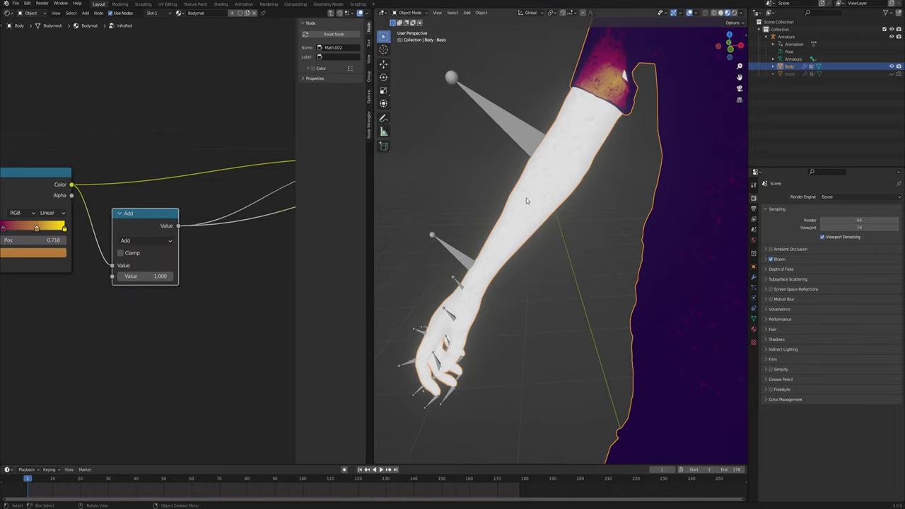
scroll(516, 204, up, 2)
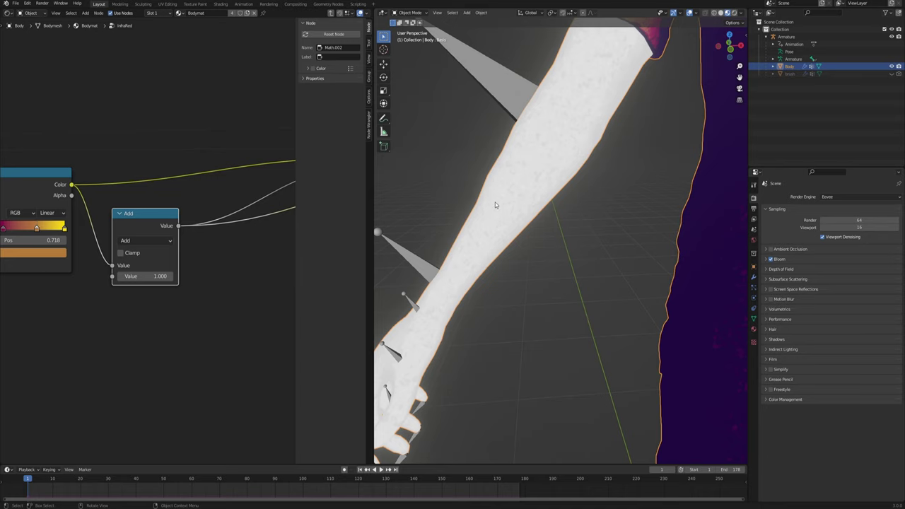
Step: Connect the infraredeffect group's Shader output to the Material Output Surface, delete the Viewer node, and reopen the group
mouse_move(191, 256)
middle_down()
mouse_move(156, 259)
mouse_move(178, 258)
middle_up()
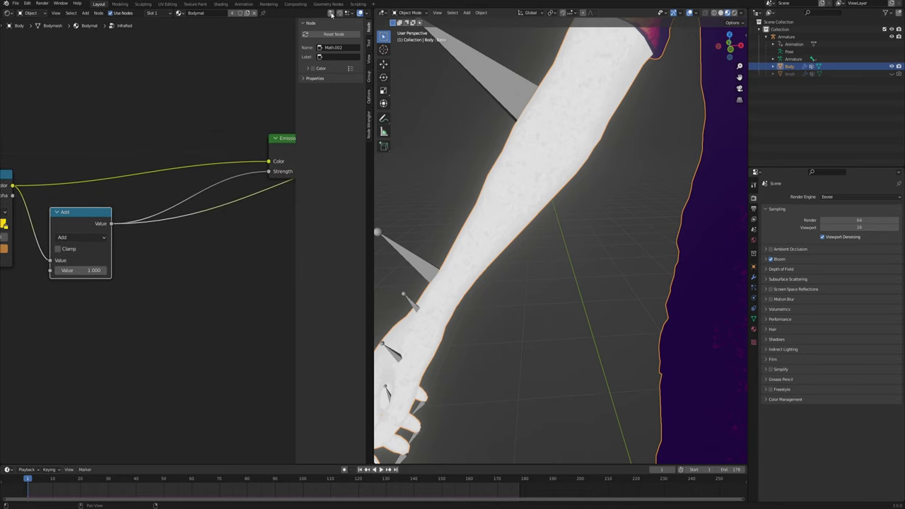
key(Tab)
middle_drag(206, 86, 138, 217)
drag(117, 167, 217, 165)
drag(241, 125, 220, 112)
key(c)
key(Escape)
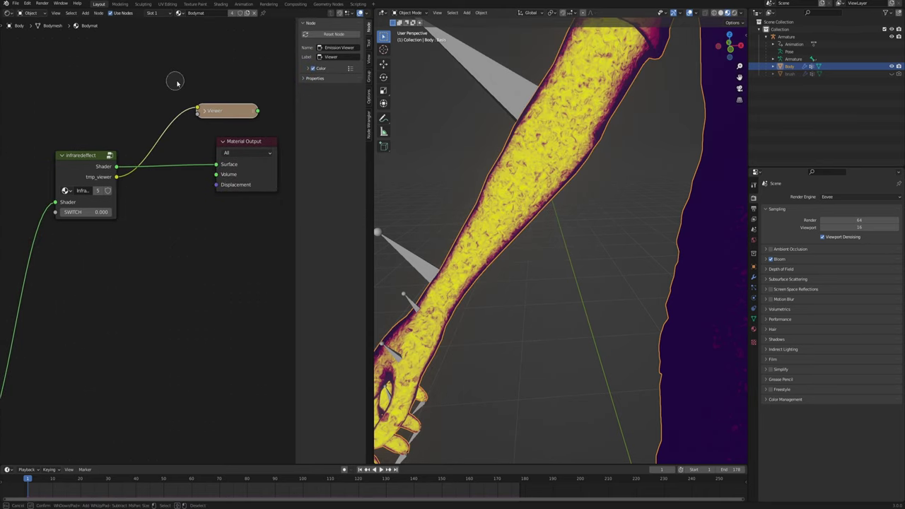
key(x)
click(110, 155)
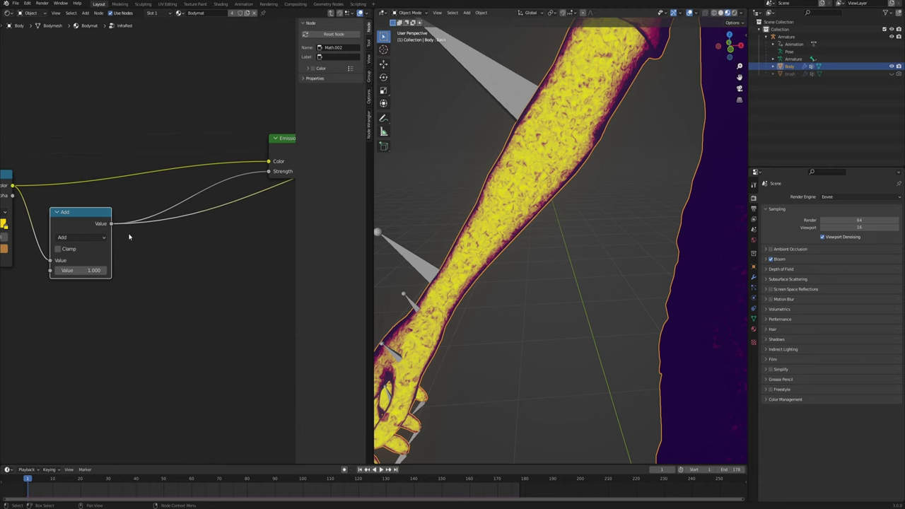
Step: Duplicate the Add node, place the copy between it and the Emission Strength input, and set its operation to Power
key(shift+d)
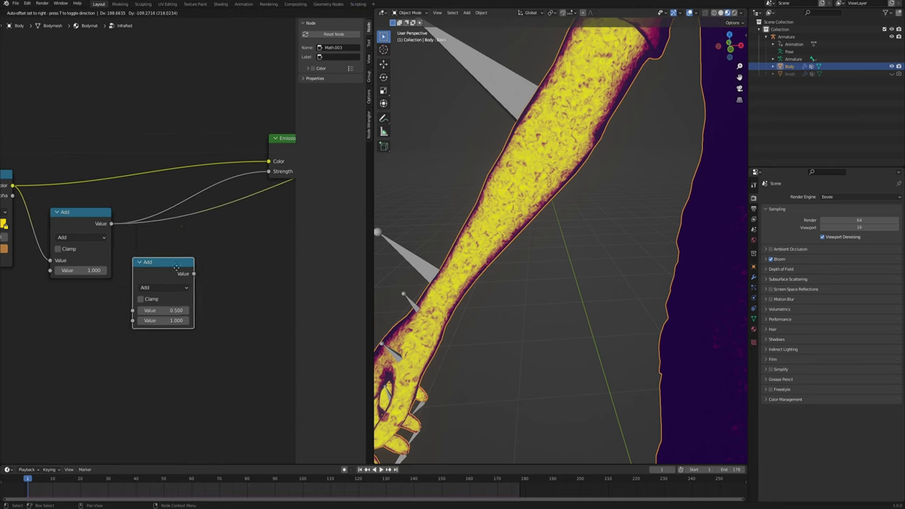
click(182, 256)
click(181, 269)
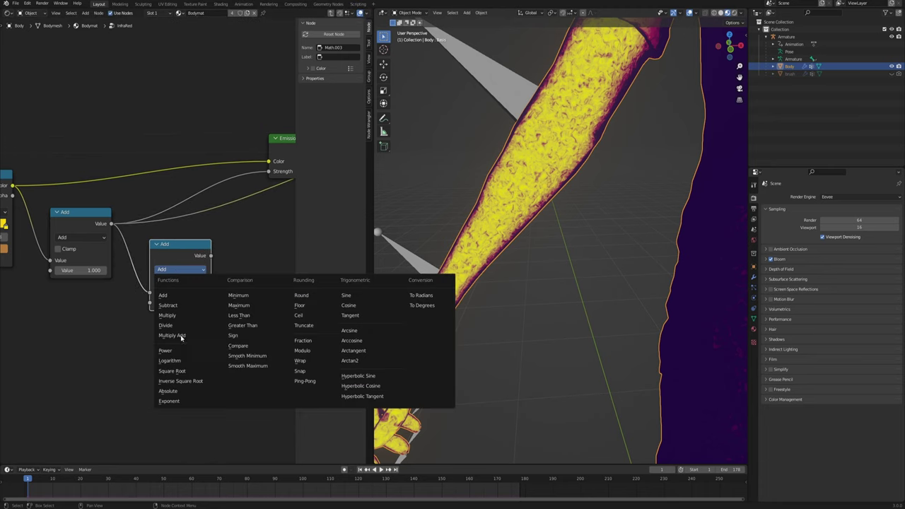
click(173, 350)
middle_drag(183, 233, 161, 241)
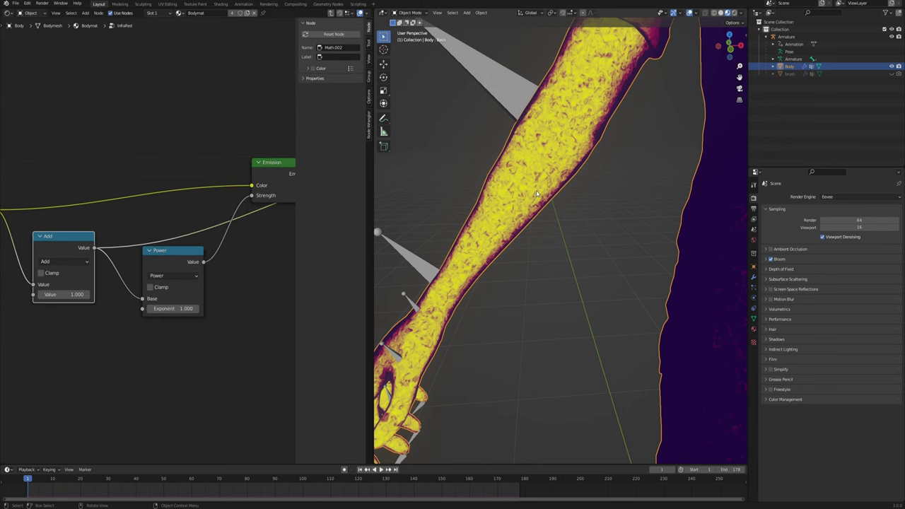
Step: Try a Power exponent of 8.2 and examine the glow on the torso and arms
scroll(535, 192, down, 4)
shift+middle_drag(689, 70, 580, 174)
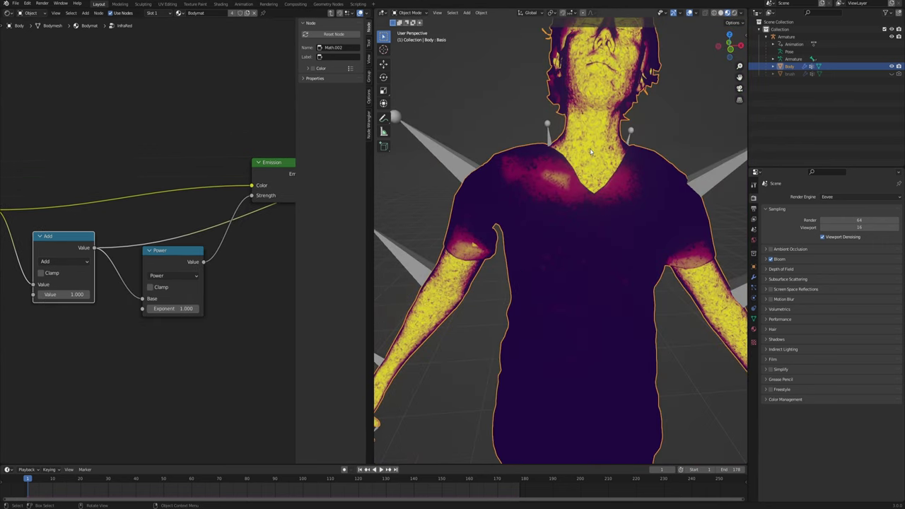
drag(186, 308, 236, 308)
middle_drag(533, 291, 524, 258)
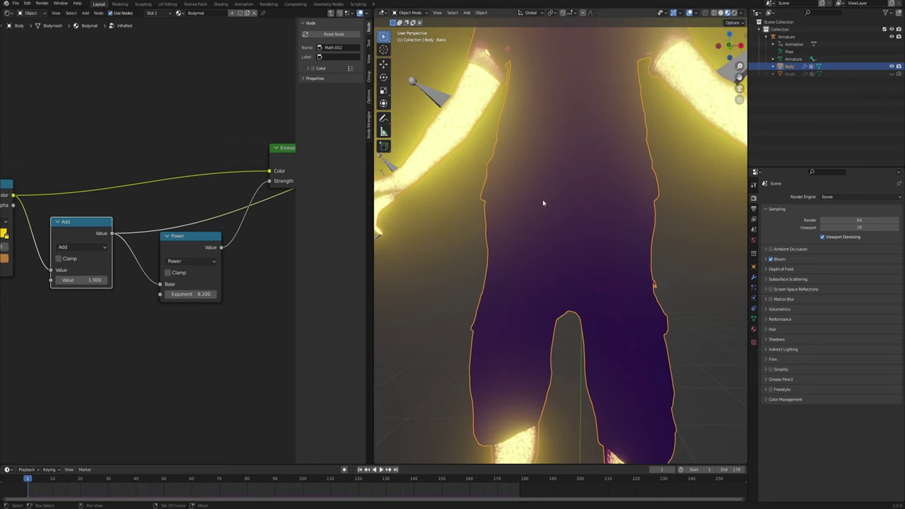
middle_drag(542, 199, 539, 214)
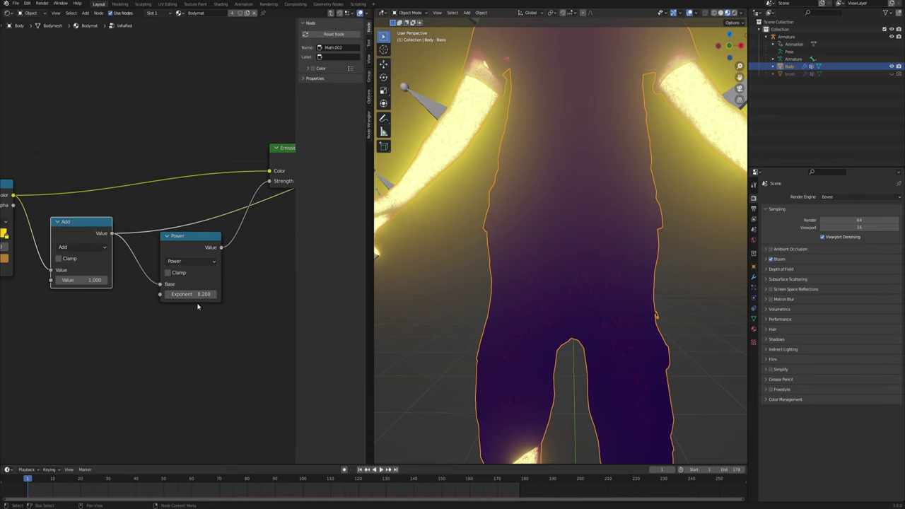
Step: Try a Power exponent of 14.1 and view the glow on the full character
drag(197, 306, 241, 307)
middle_drag(575, 309, 554, 293)
scroll(556, 292, down, 4)
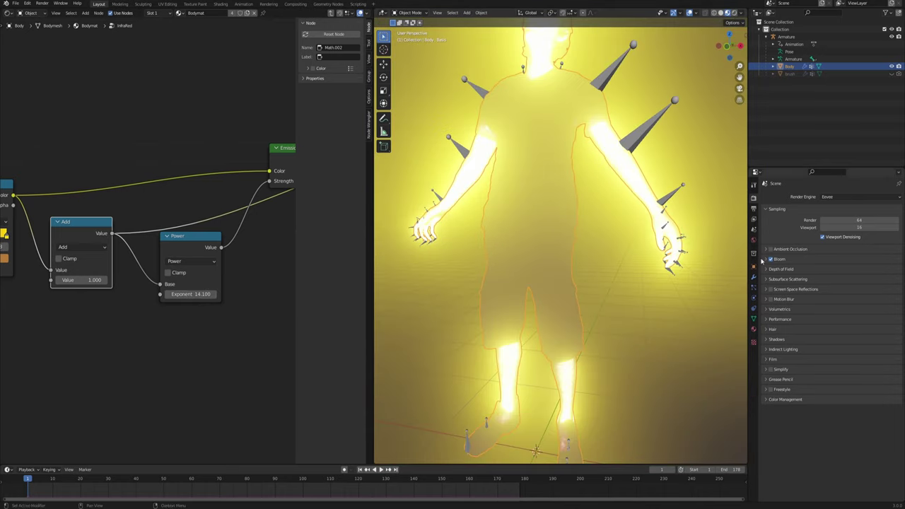
Step: Turn off Bloom and examine the emission colours around the neck and shirt collar
click(771, 260)
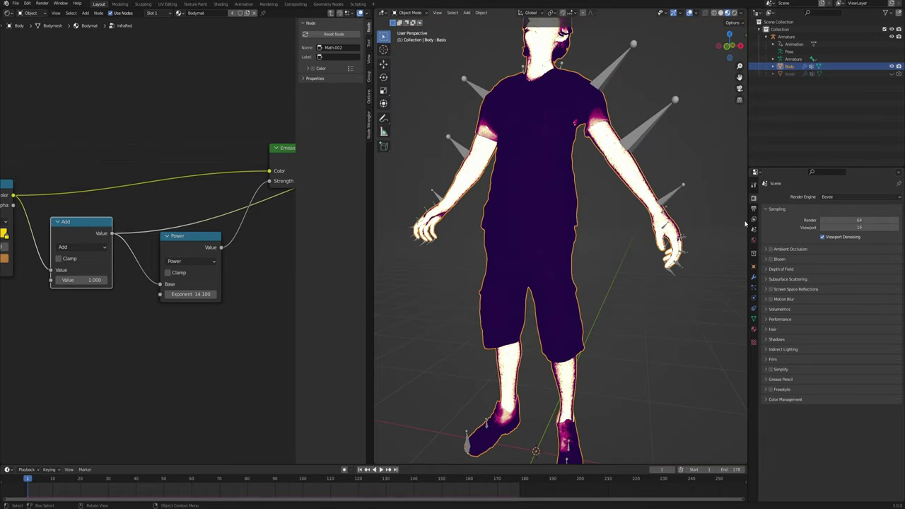
scroll(543, 155, up, 8)
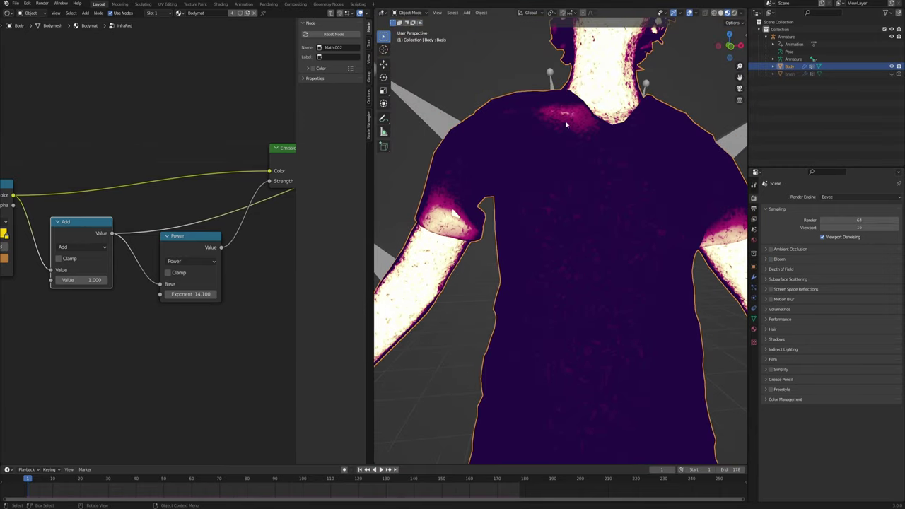
scroll(565, 124, down, 3)
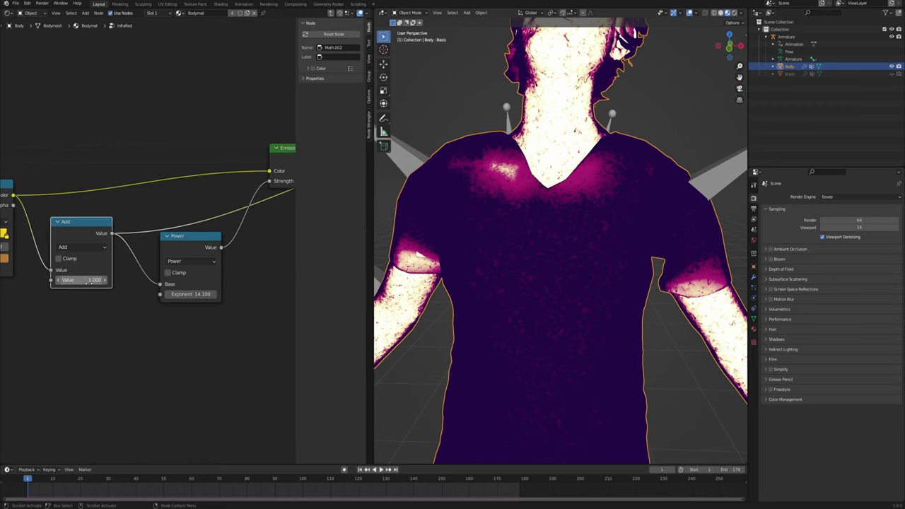
middle_drag(147, 294, 107, 296)
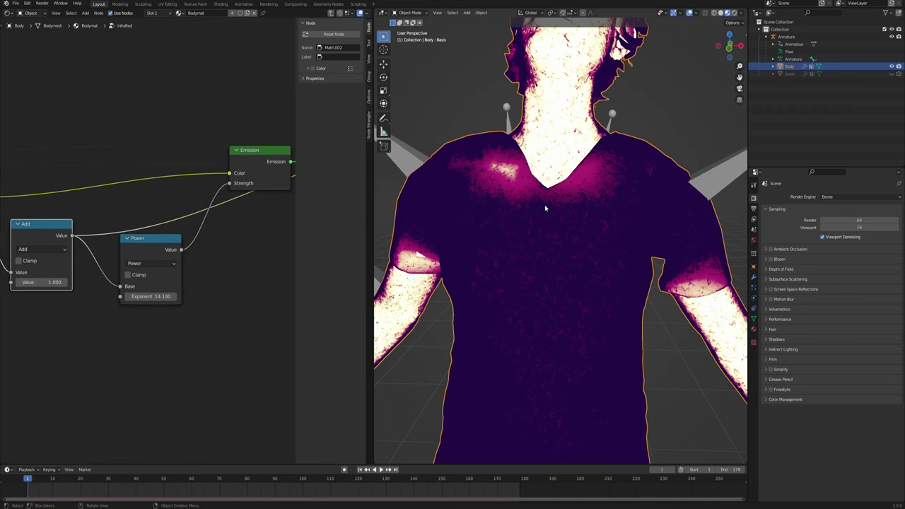
scroll(544, 156, up, 2)
shift+middle_drag(548, 154, 557, 174)
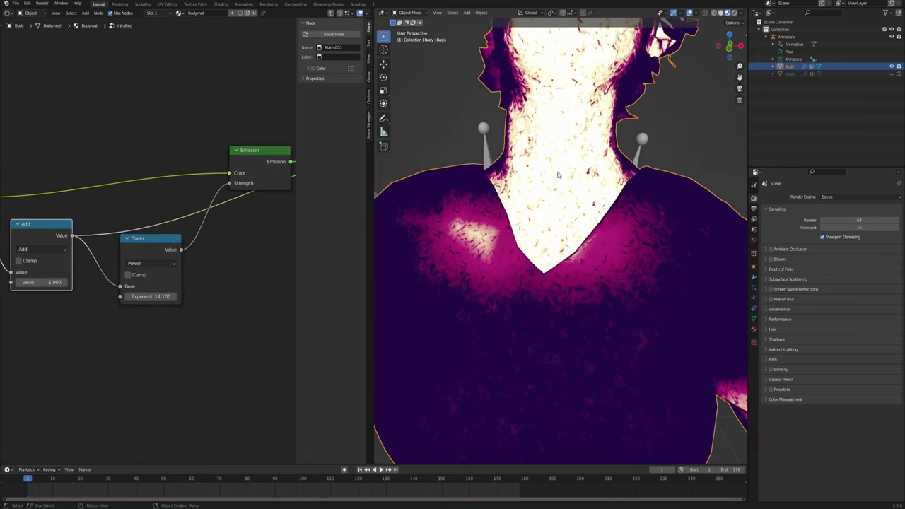
Step: Toggle Bloom on and off to compare the character's appearance with and without the glow
click(771, 259)
click(770, 260)
scroll(551, 222, down, 4)
middle_drag(551, 222, 576, 176)
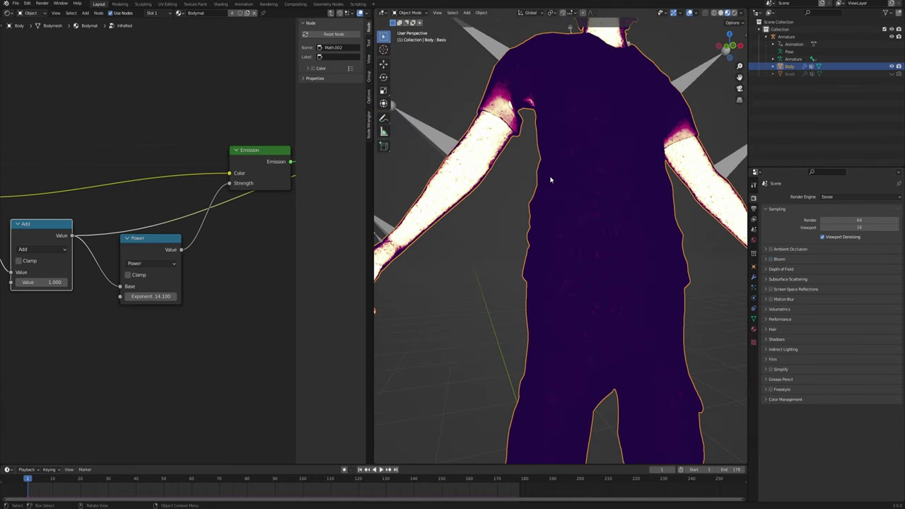
click(770, 259)
click(770, 260)
mouse_move(542, 240)
middle_down()
mouse_move(535, 255)
mouse_move(543, 230)
middle_up()
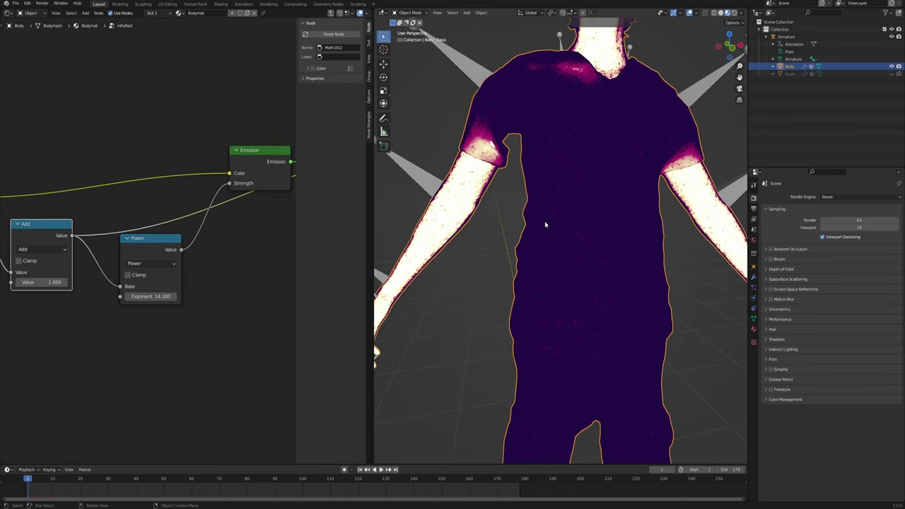
mouse_move(507, 163)
middle_down()
mouse_move(541, 194)
mouse_move(527, 204)
mouse_move(507, 167)
middle_up()
scroll(542, 194, down, 2)
Step: Set the Power node's exponent to 2 and turn Bloom back on
middle_drag(191, 271, 241, 259)
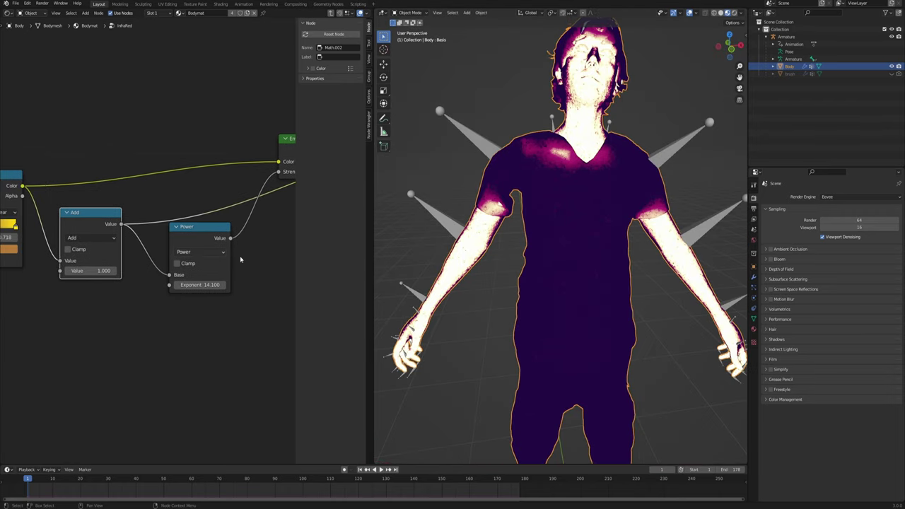
double_click(212, 286)
text(2)
key(Return)
click(781, 259)
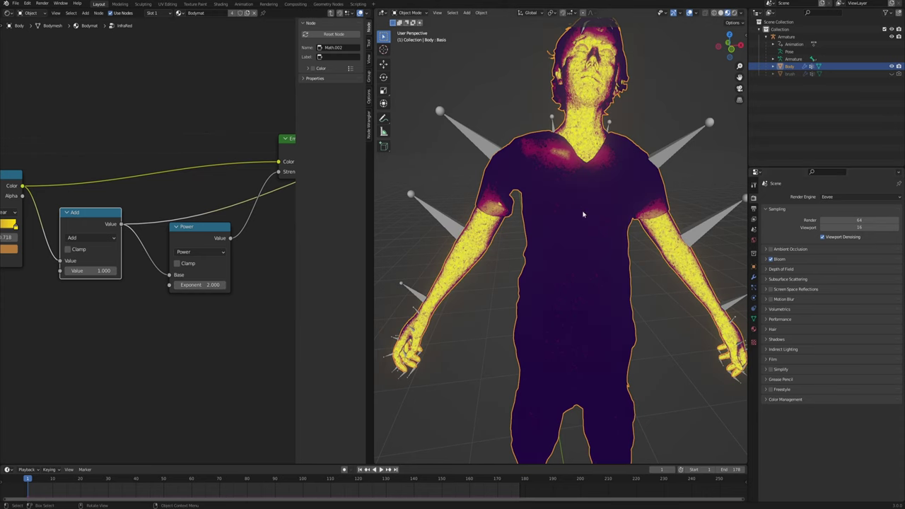
Step: Raise the Power node's exponent to 4.46 and examine the glow across the whole character
drag(200, 285, 315, 283)
scroll(559, 220, down, 4)
middle_drag(559, 220, 516, 282)
scroll(573, 228, up, 4)
scroll(516, 283, down, 2)
mouse_move(516, 282)
shift+middle_down()
mouse_move(507, 320)
mouse_move(587, 268)
mouse_move(500, 290)
shift+middle_up()
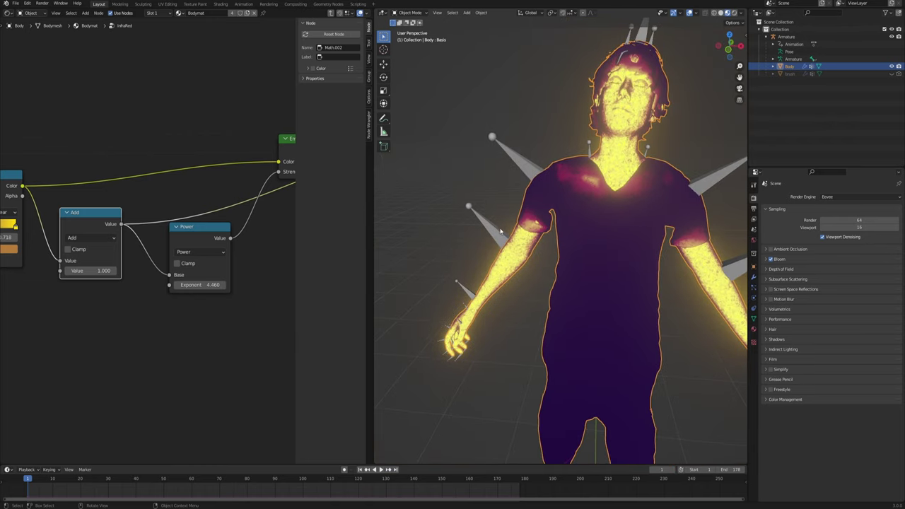
middle_drag(558, 141, 573, 137)
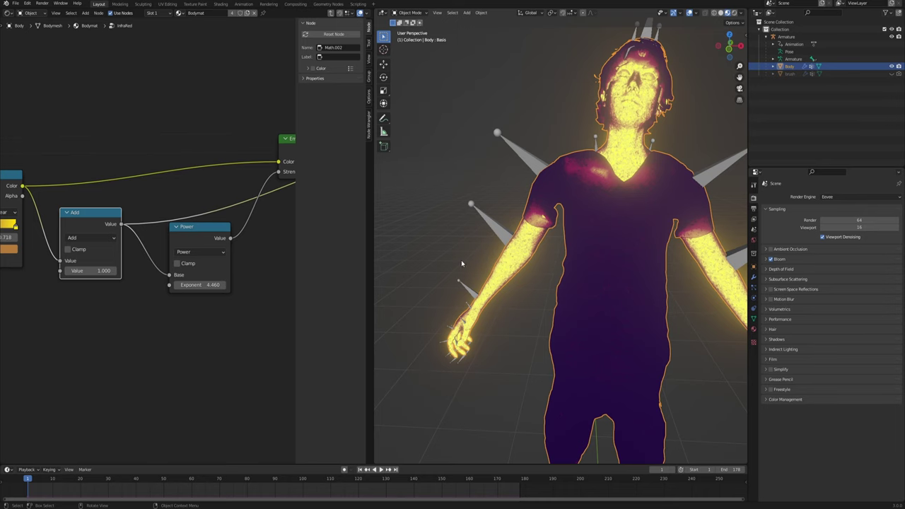
scroll(534, 260, down, 2)
shift+middle_drag(535, 260, 533, 226)
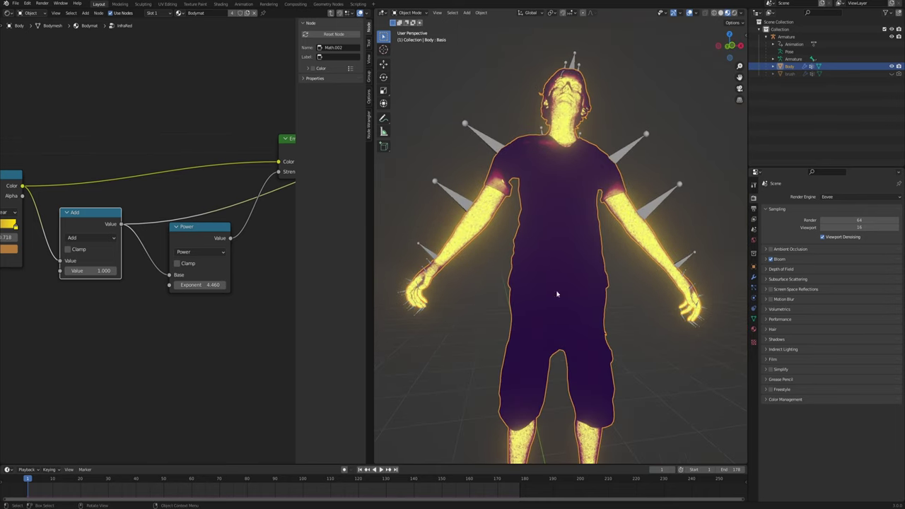
mouse_move(558, 294)
shift+middle_down()
mouse_move(540, 269)
mouse_move(578, 229)
mouse_move(576, 245)
mouse_move(571, 207)
mouse_move(566, 233)
mouse_move(587, 254)
shift+middle_up()
Step: Set the proximity distance of the brush object's Dynamic Paint source to 0.07
click(772, 74)
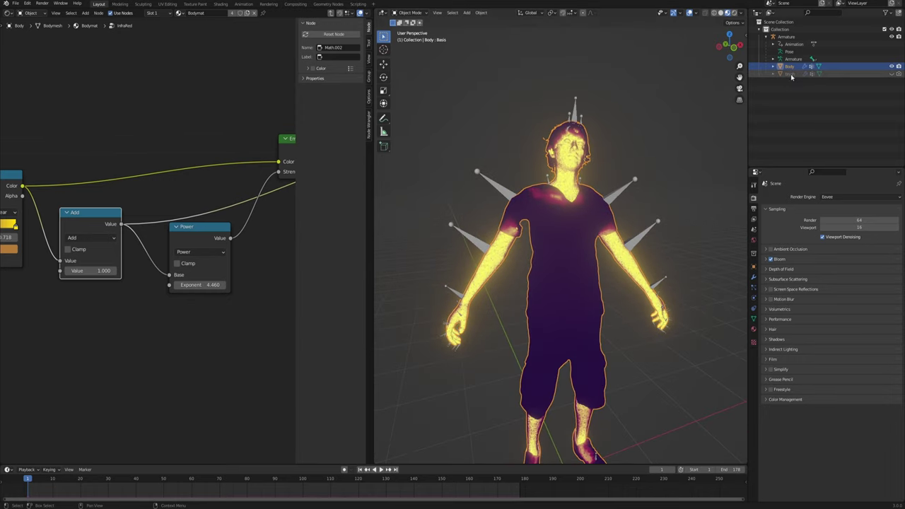
click(754, 297)
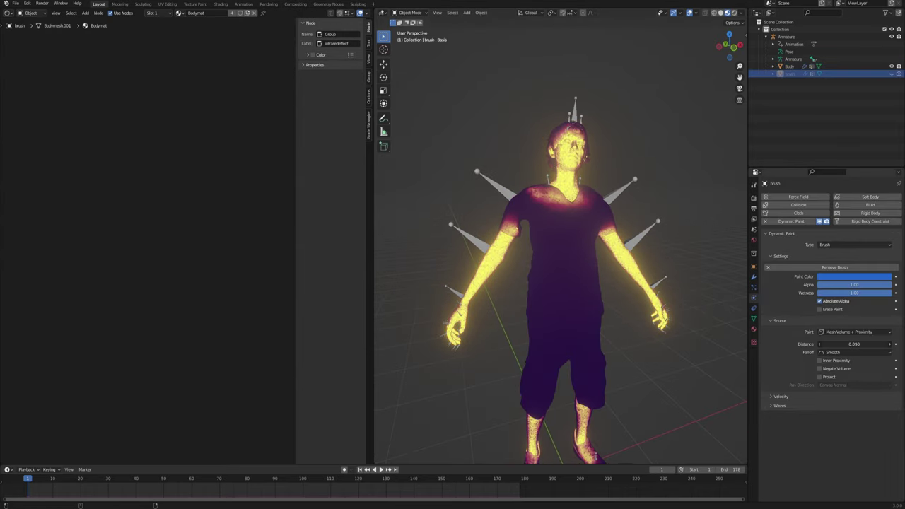
mouse_move(854, 345)
mouse_down()
mouse_move(897, 345)
mouse_move(849, 344)
mouse_up()
middle_drag(571, 240, 577, 213)
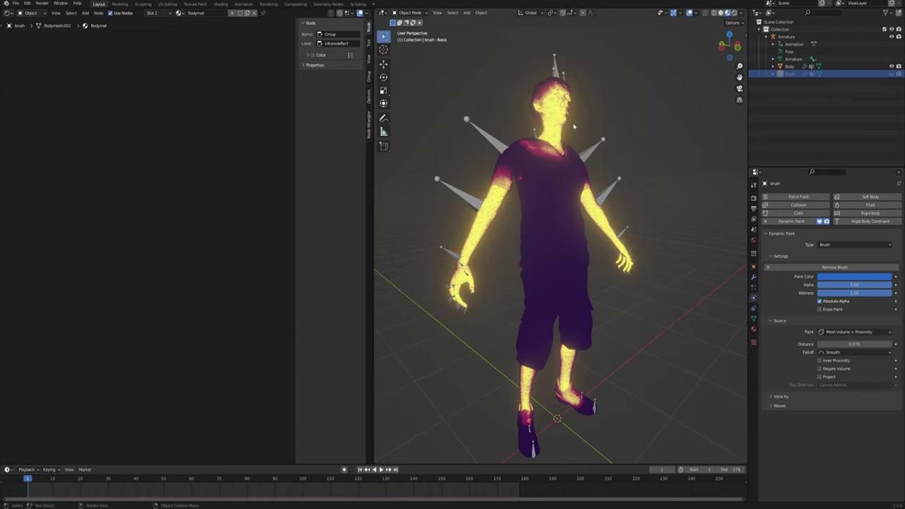
Step: Add a UV sphere at the character's feet
scroll(620, 369, up, 3)
key(shift+a)
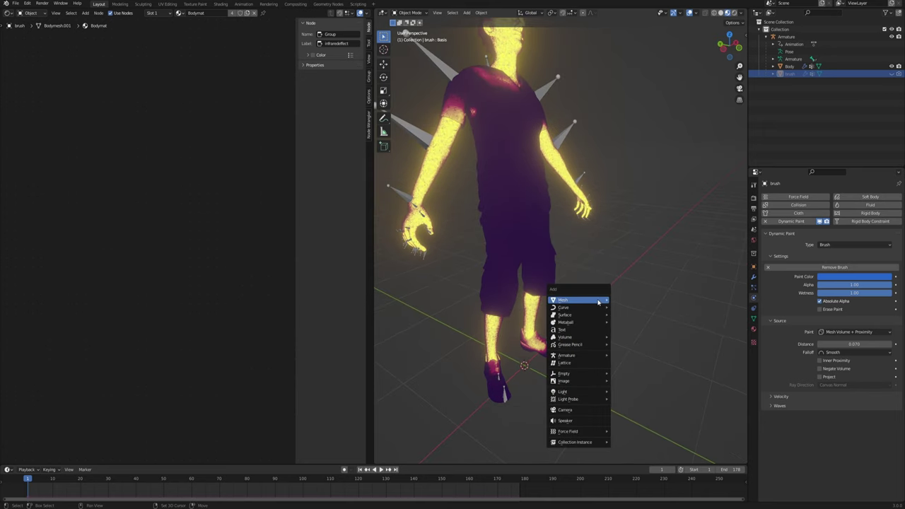
mouse_move(594, 301)
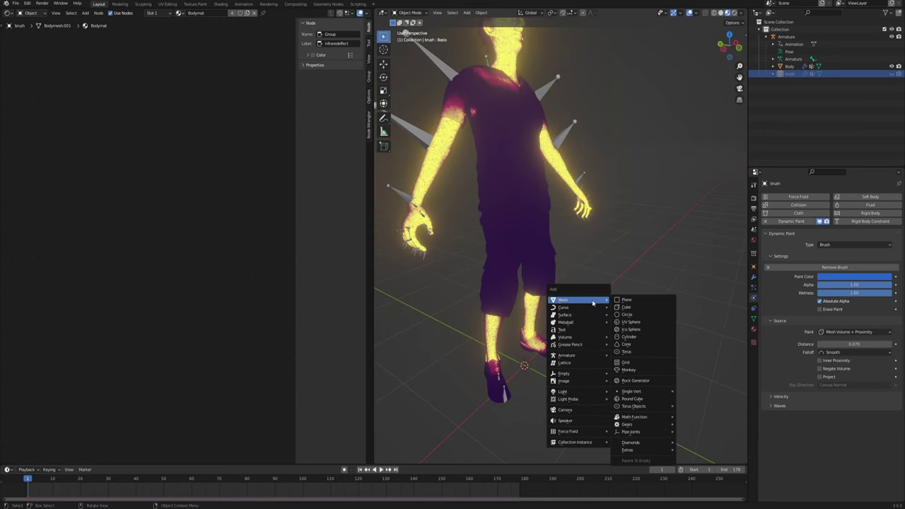
click(646, 322)
Step: Make the sphere a Dynamic Paint brush with Mesh Volume + Proximity as its paint source
click(792, 222)
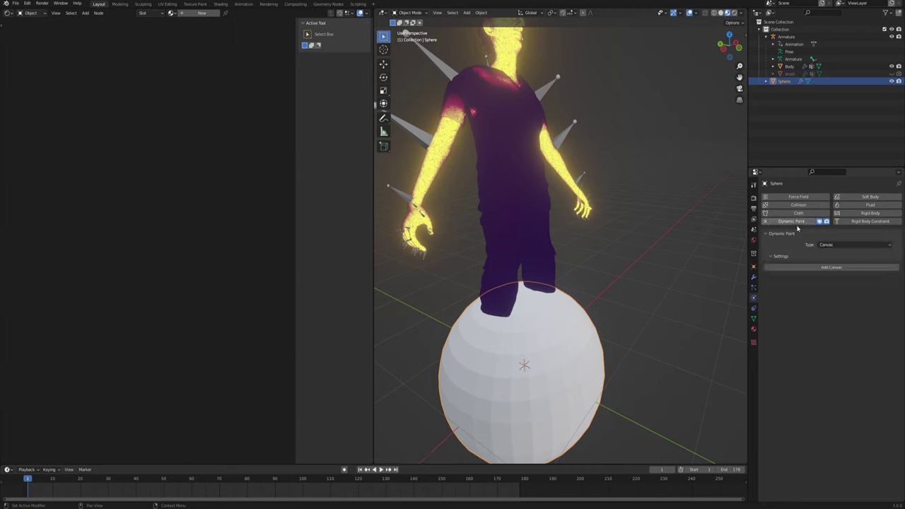
click(854, 244)
click(828, 262)
click(853, 331)
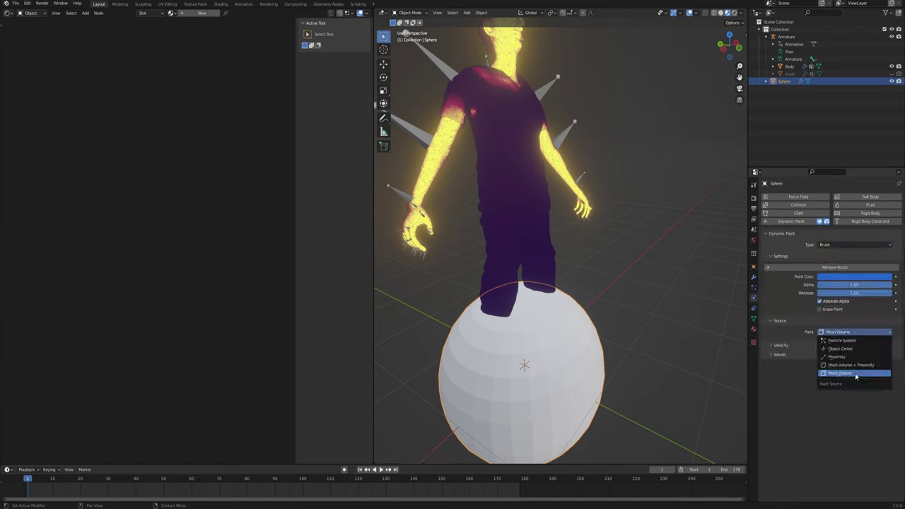
click(838, 362)
Step: Move the sphere away from the feet in front of the character and scale it down to test its heat on the body
scroll(568, 345, down, 3)
middle_drag(568, 345, 594, 326)
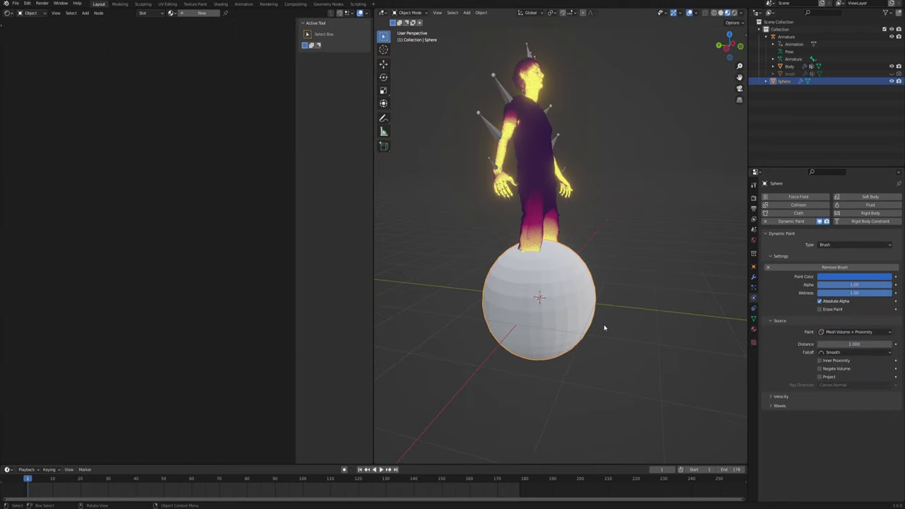
key(g)
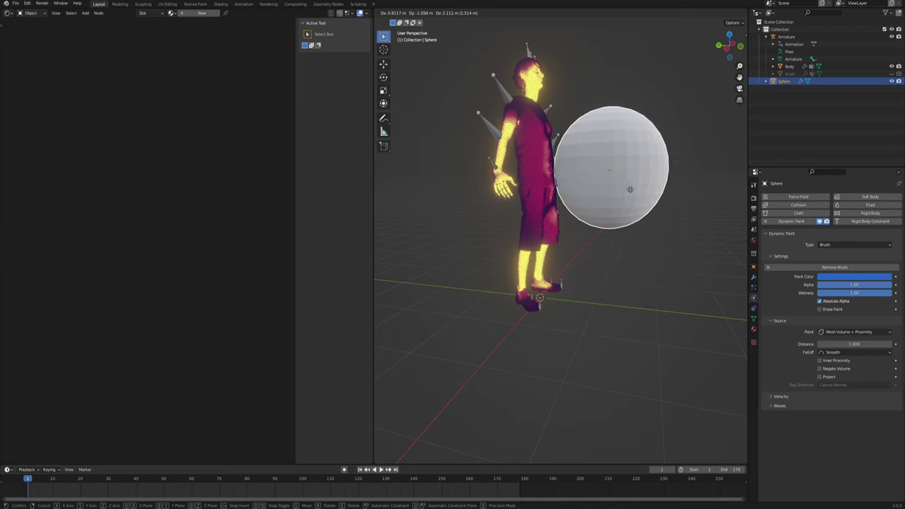
click(620, 174)
middle_drag(596, 156, 608, 147)
key(s)
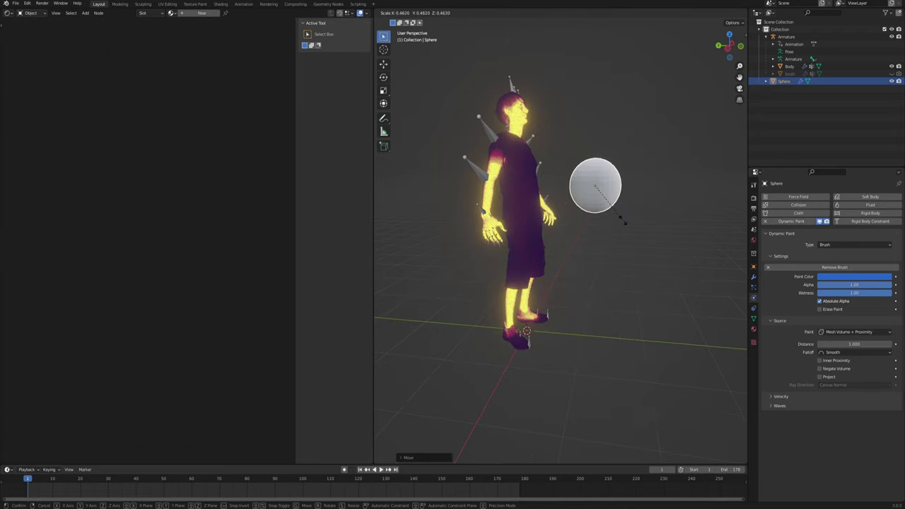
click(618, 218)
key(g)
click(546, 224)
key(s)
click(566, 199)
Step: Shrink the sphere brush further and try it close to the character's chest
middle_drag(566, 199, 532, 247)
scroll(498, 223, up, 2)
key(KP_1)
key(g)
click(575, 248)
key(s)
click(539, 225)
key(g)
click(614, 234)
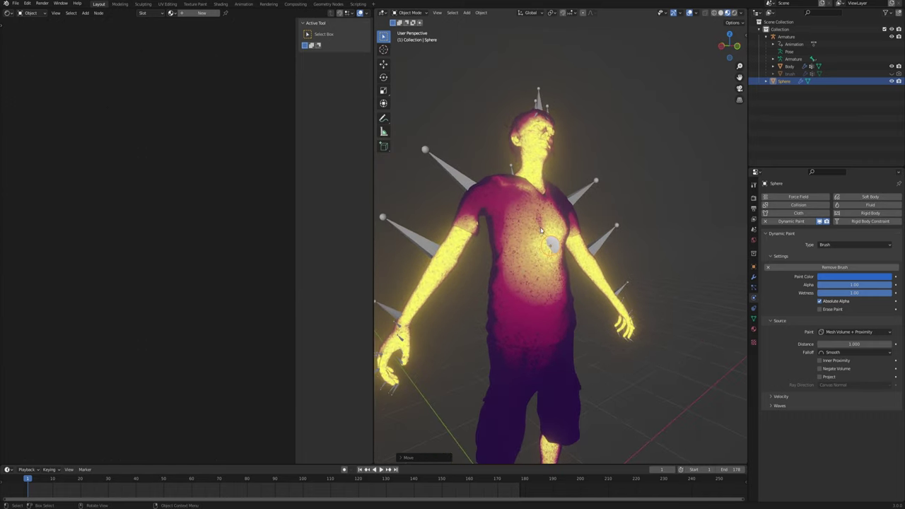
Step: Turn on Erase Paint for the sphere brush and test it by moving the sphere to and from the head
click(820, 310)
key(KP_1)
key(g)
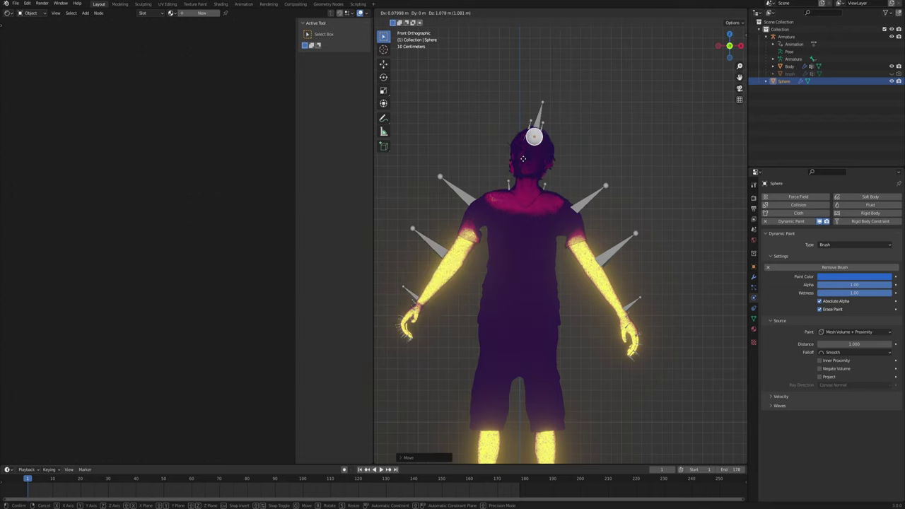
click(525, 151)
middle_drag(527, 214, 589, 222)
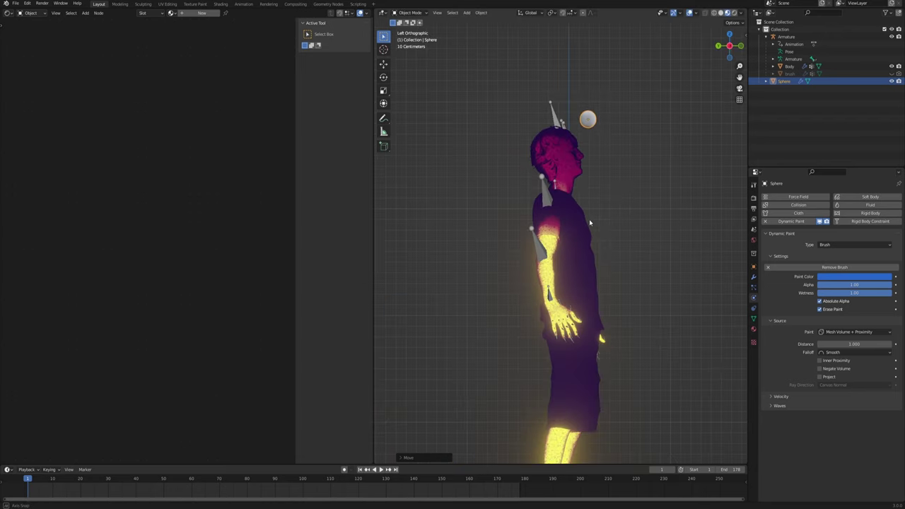
key(g)
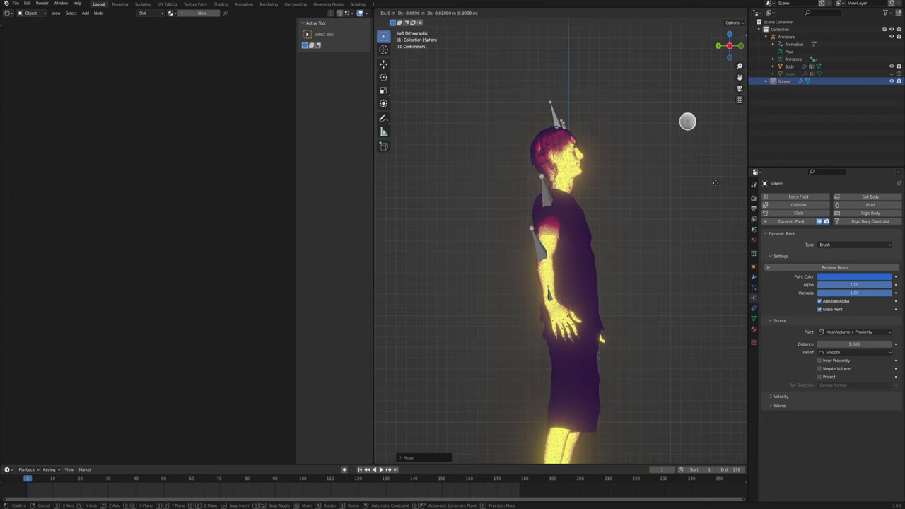
click(479, 302)
Step: Delete the sphere and inspect the glow on the character from several sides
key(Delete)
middle_drag(479, 302, 562, 265)
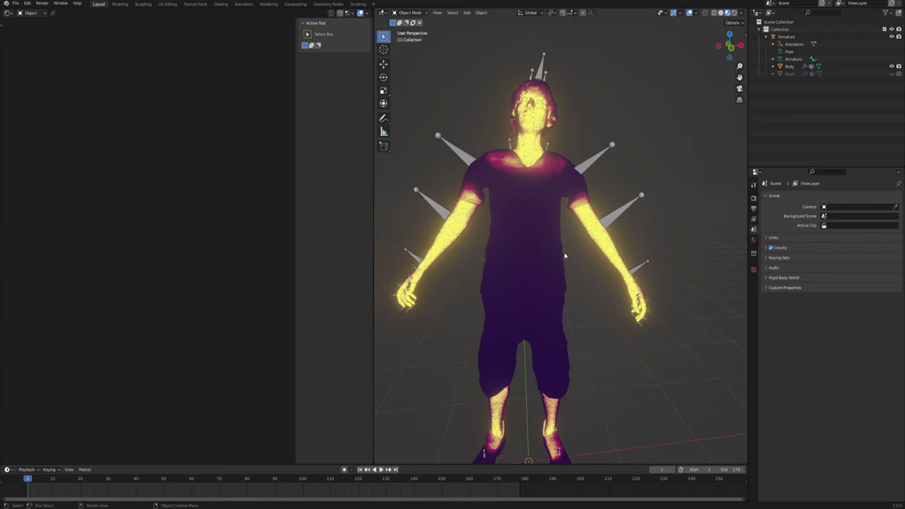
middle_drag(548, 168, 519, 180)
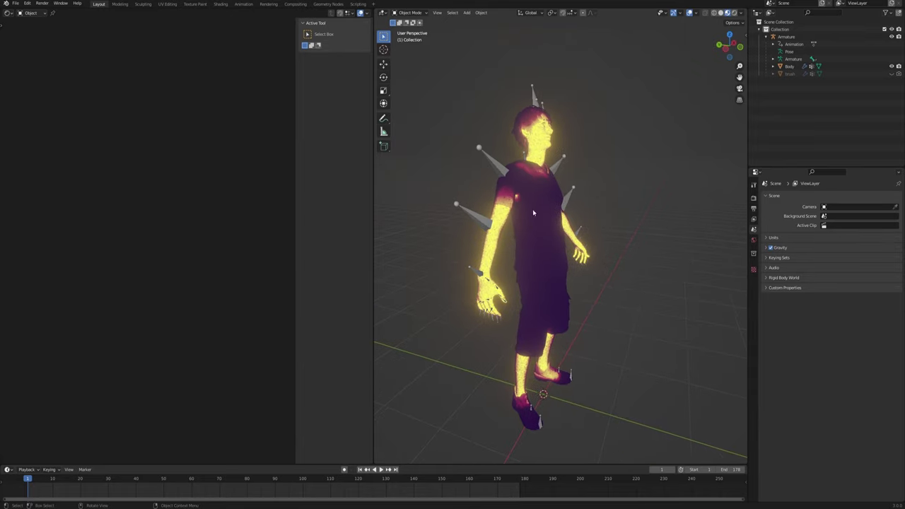
middle_drag(554, 154, 535, 226)
scroll(535, 226, up, 3)
middle_drag(542, 172, 475, 206)
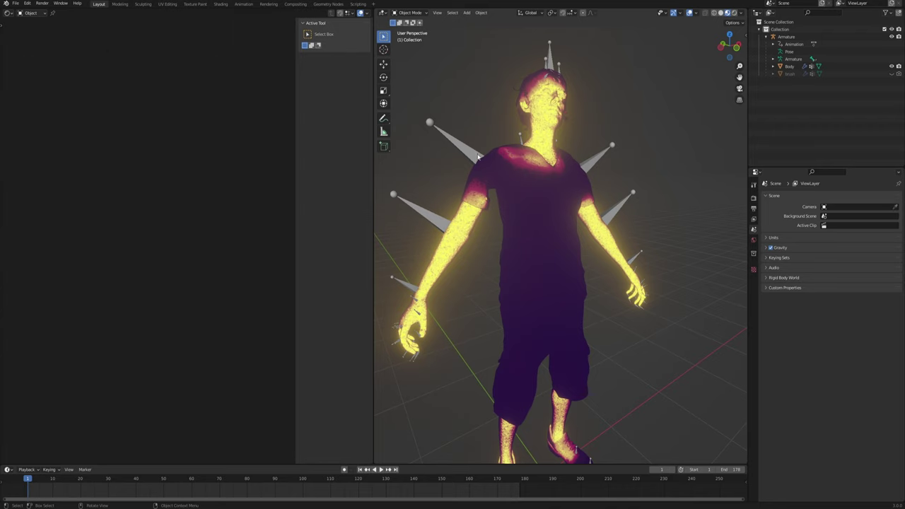
Step: Add a plain axes empty at the character's feet
click(537, 151)
scroll(219, 178, down, 5)
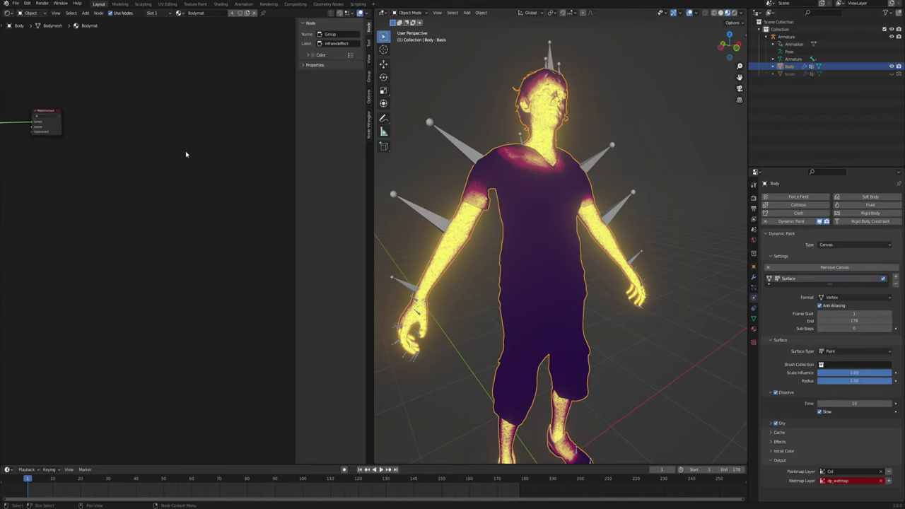
middle_drag(82, 156, 276, 147)
middle_drag(475, 284, 563, 316)
scroll(556, 291, down, 3)
scroll(564, 316, down, 2)
key(shift+a)
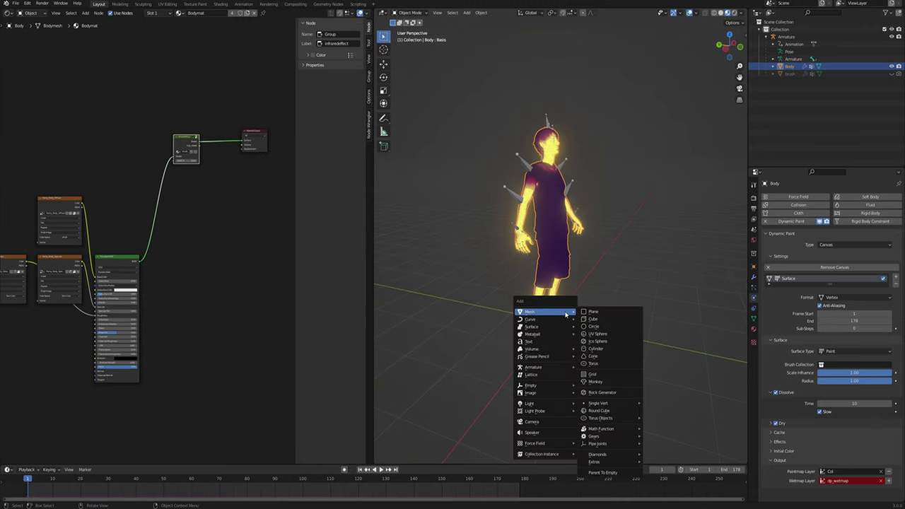
mouse_move(535, 384)
click(601, 384)
middle_drag(597, 352, 586, 308)
scroll(586, 310, down, 1)
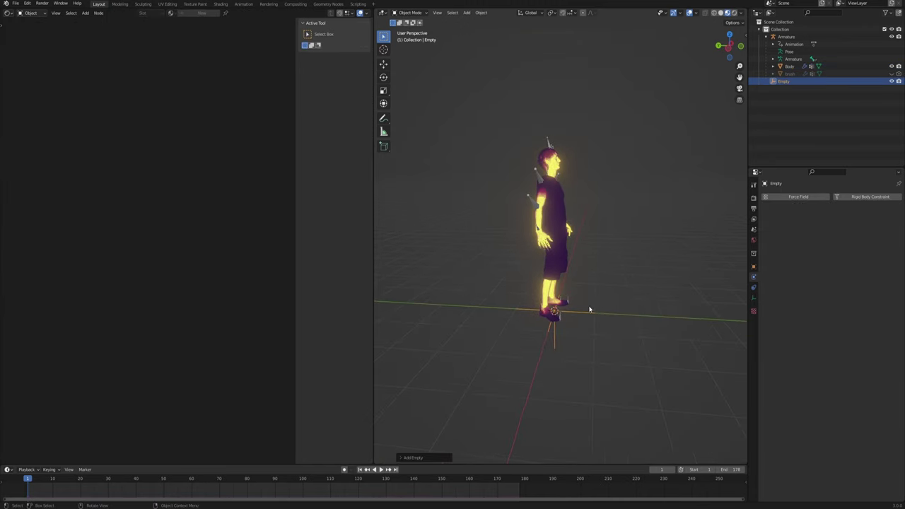
Step: Add a Gradient Texture node above the infraredeffect group in the Body's material
click(789, 67)
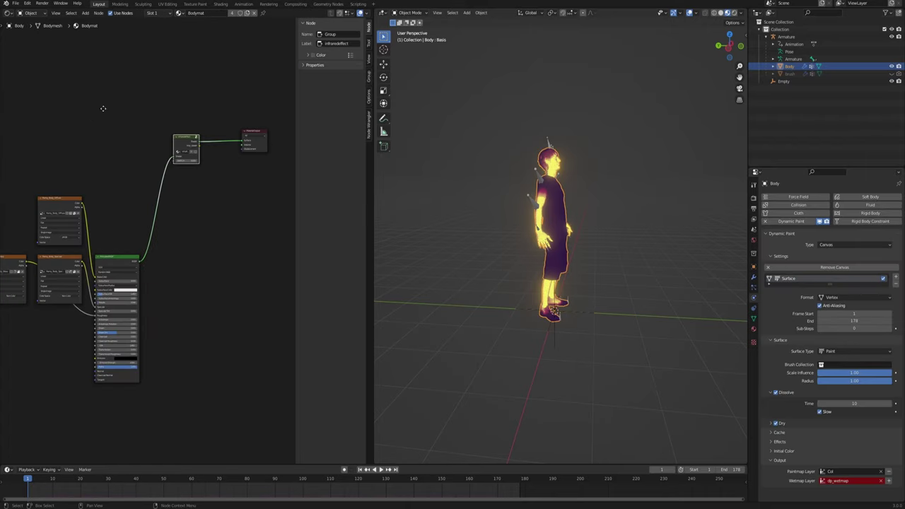
middle_drag(103, 109, 112, 190)
scroll(111, 190, up, 3)
click(198, 145)
key(F3)
text(grad)
key(Return)
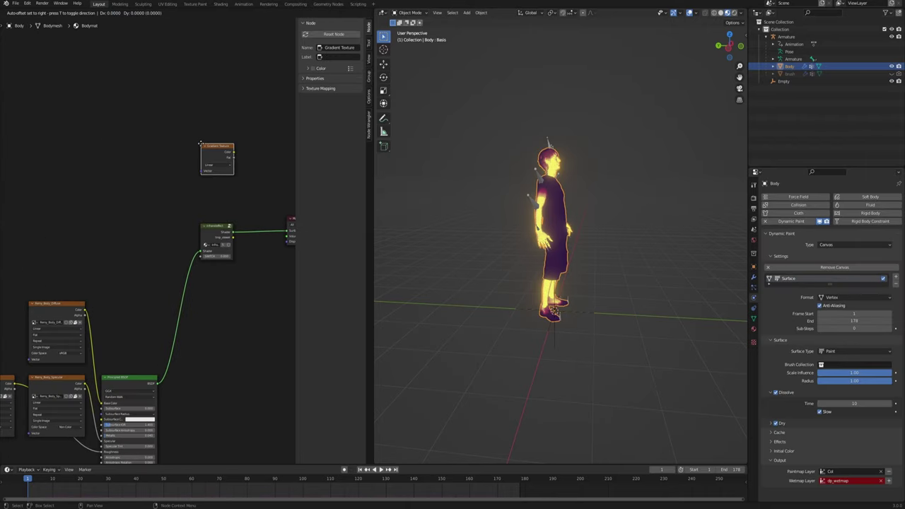
click(209, 149)
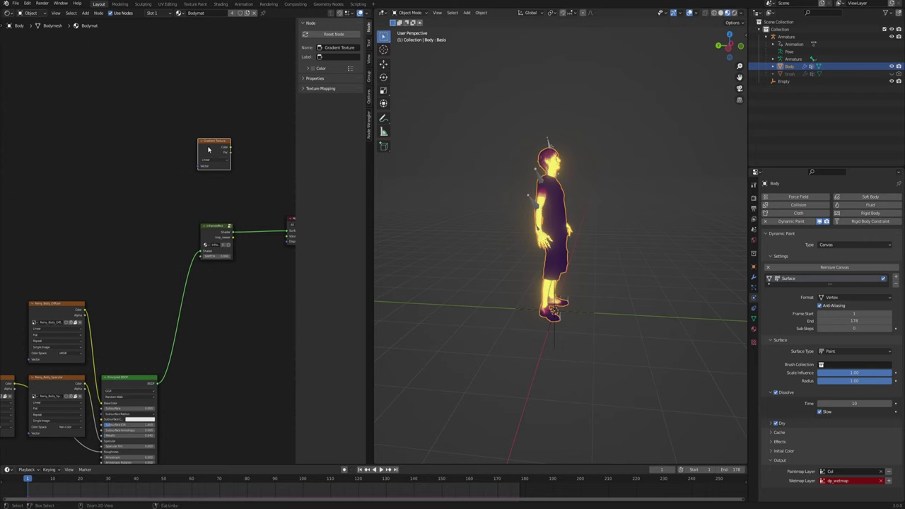
Step: Add Mapping and Texture Coordinate nodes to the gradient, driven by the Object output with the Empty as reference object
key(ctrl+t)
scroll(102, 194, up, 3)
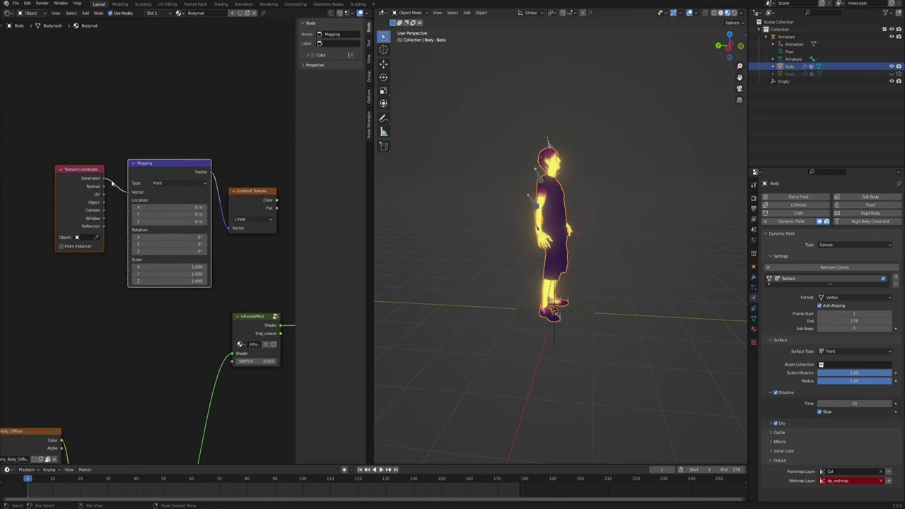
drag(92, 192, 124, 180)
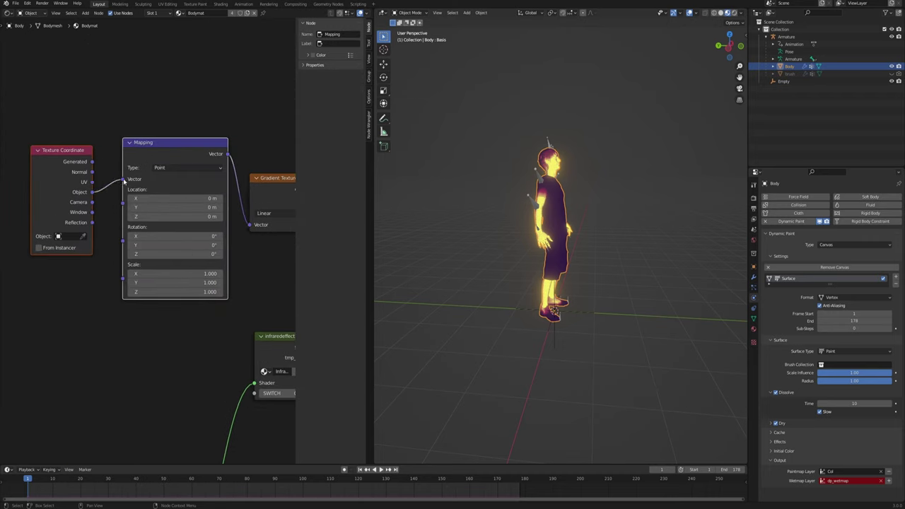
click(69, 237)
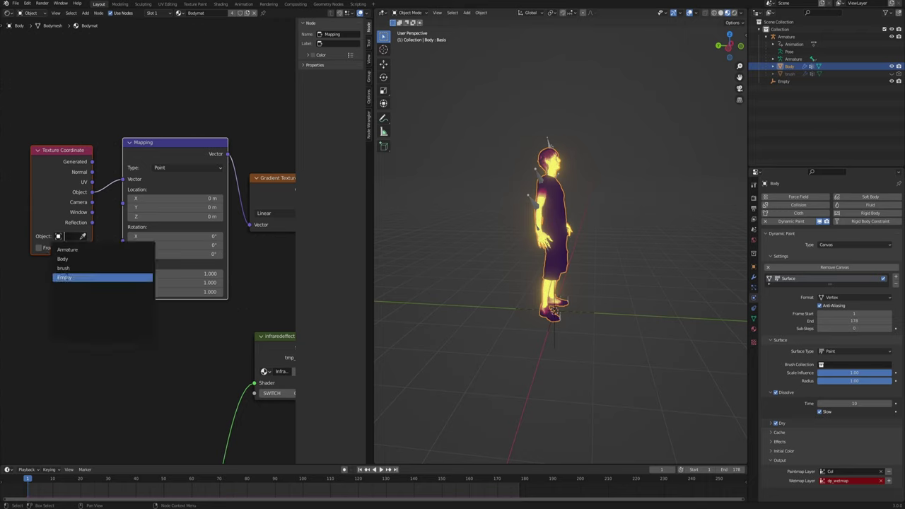
click(67, 279)
Step: Preview the Gradient Texture on the character and examine its direction from the front
scroll(239, 202, down, 1)
middle_drag(265, 137, 168, 120)
ctrl+shift+click(182, 169)
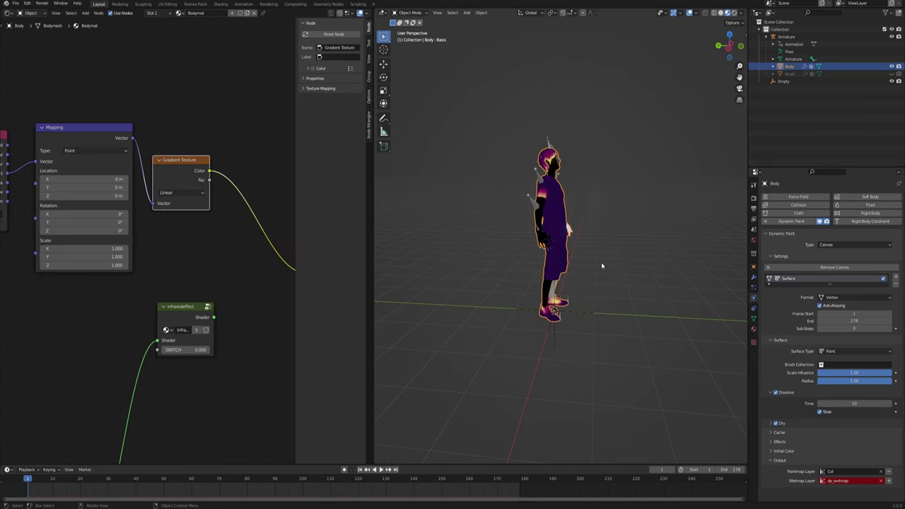
middle_drag(480, 283, 518, 282)
scroll(573, 294, up, 3)
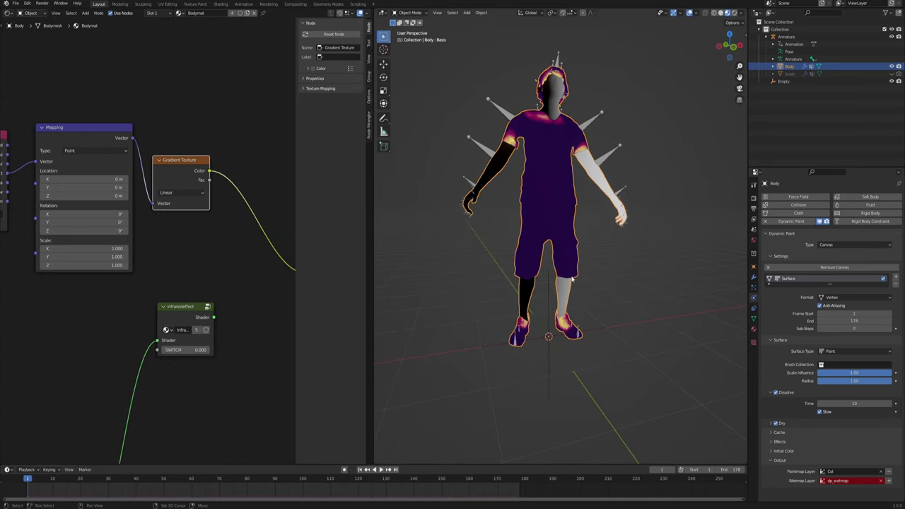
middle_drag(556, 324, 548, 333)
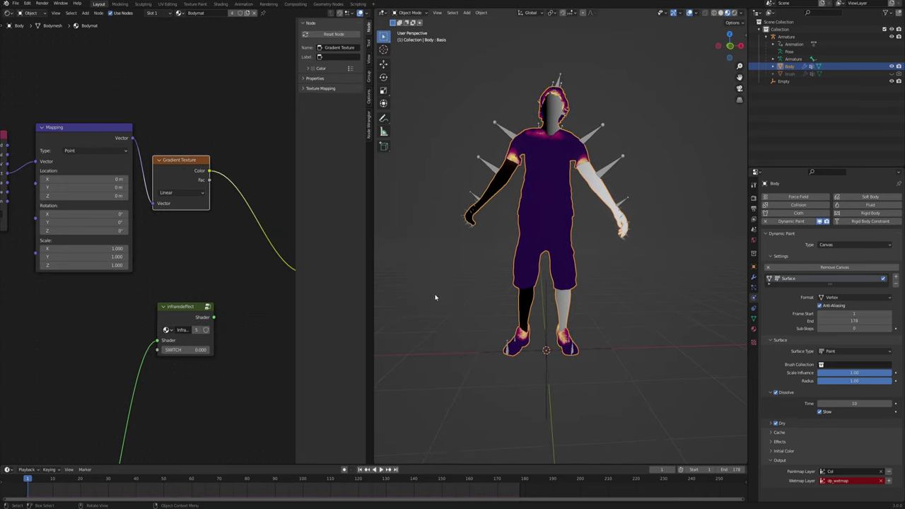
Step: Reposition the gradient nodes and connect the Gradient Texture's Color to the SWITCH input of the infraredeffect group
scroll(148, 248, down, 2)
middle_drag(159, 250, 207, 224)
drag(36, 109, 185, 208)
key(g)
click(104, 205)
scroll(158, 180, up, 1)
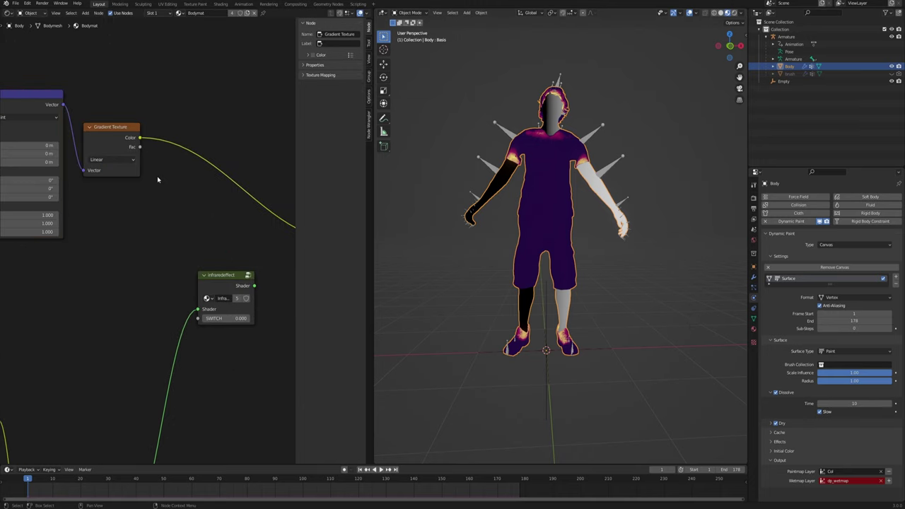
drag(140, 141, 206, 320)
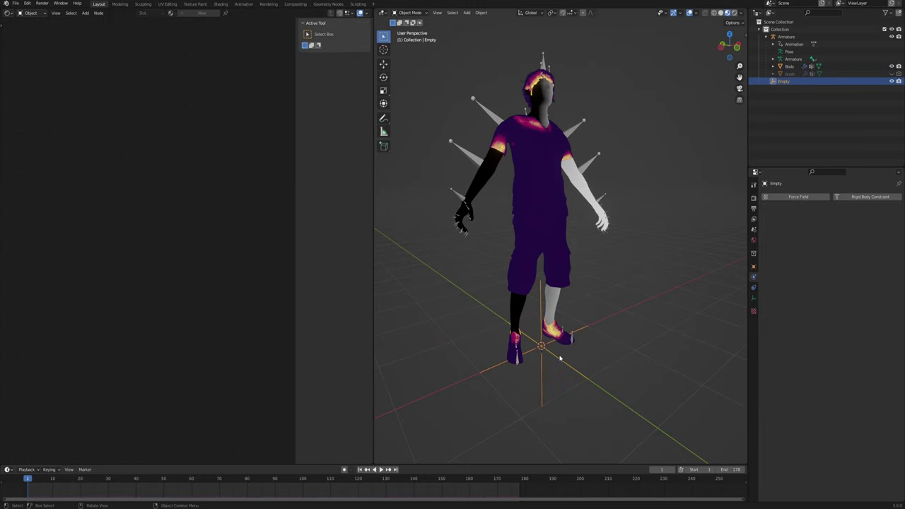
Step: Rotate the empty about the Z axis so the gradient runs front to back, and move it along Y behind the character
text(r)
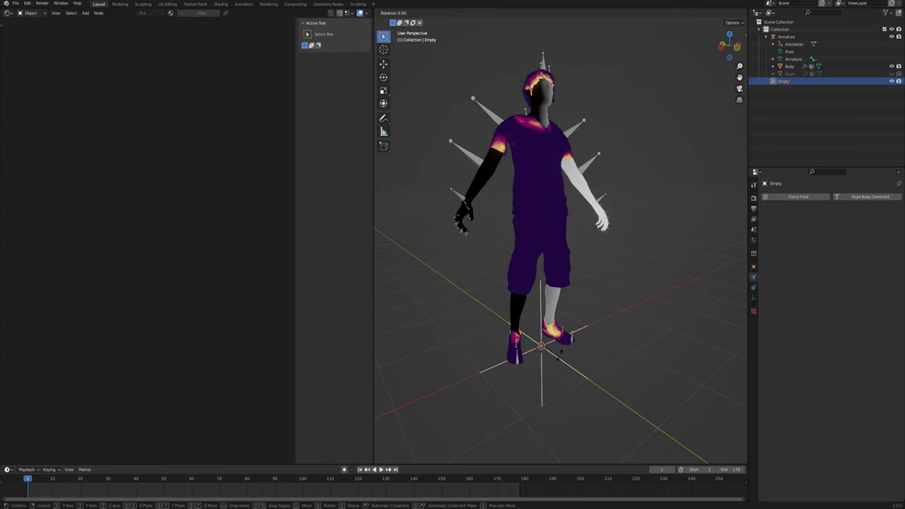
text(z180)
key(Return)
middle_drag(532, 348, 582, 359)
key(g)
key(y)
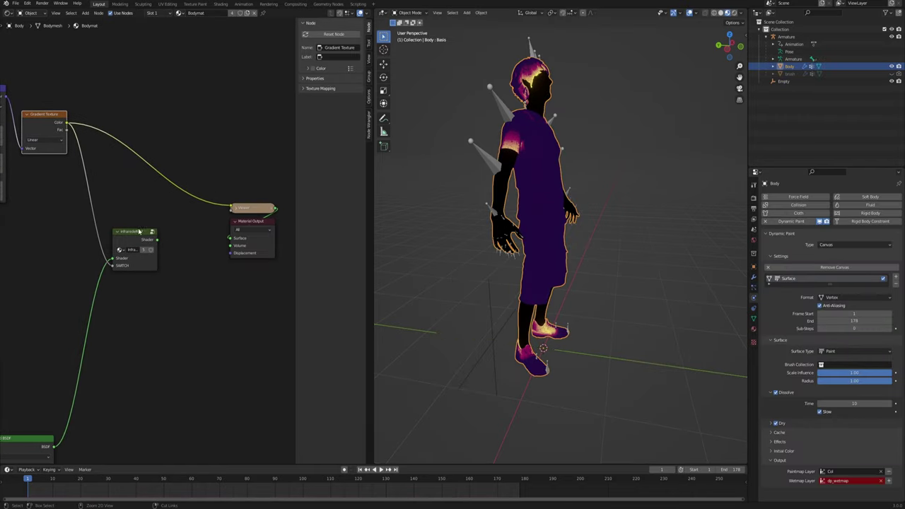
Step: Reconnect the infraredeffect group to the Material Output and test the switch by sliding the empty along Y past the character and back behind it
ctrl+shift+click(132, 241)
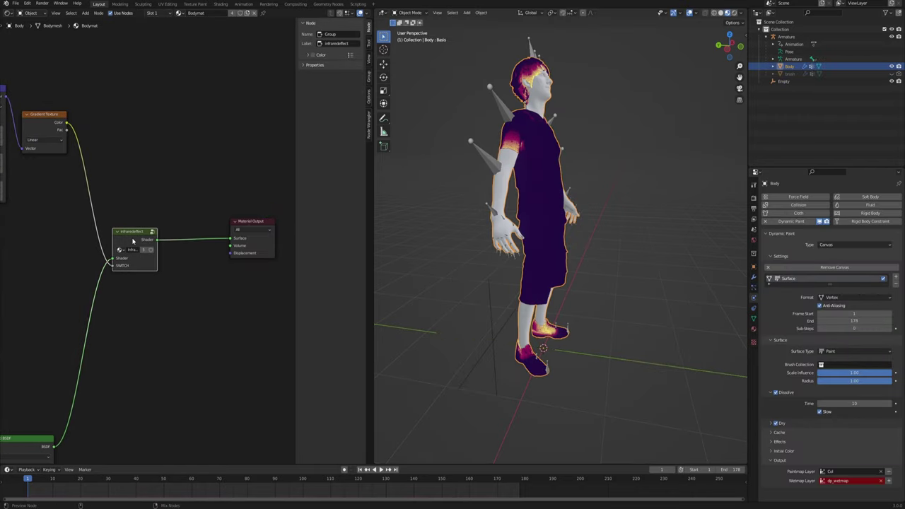
click(491, 323)
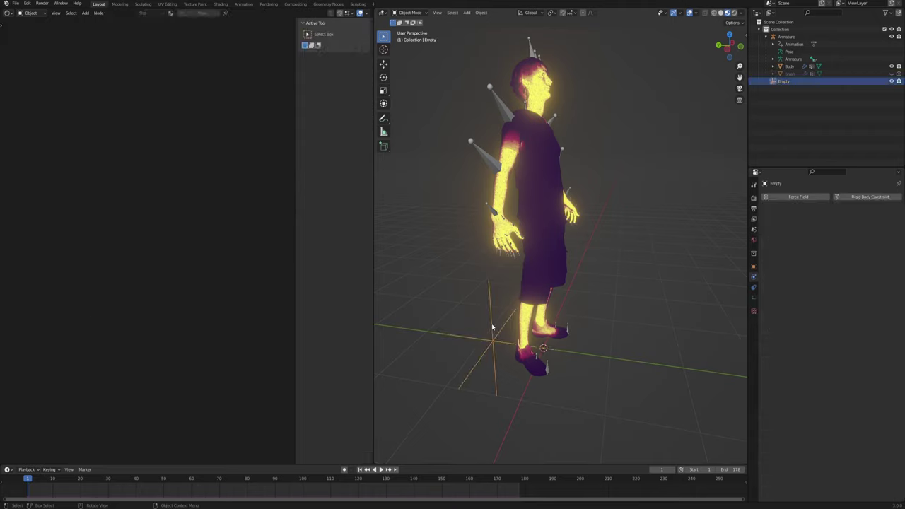
scroll(491, 323, down, 2)
shift+middle_drag(524, 357, 506, 340)
key(g)
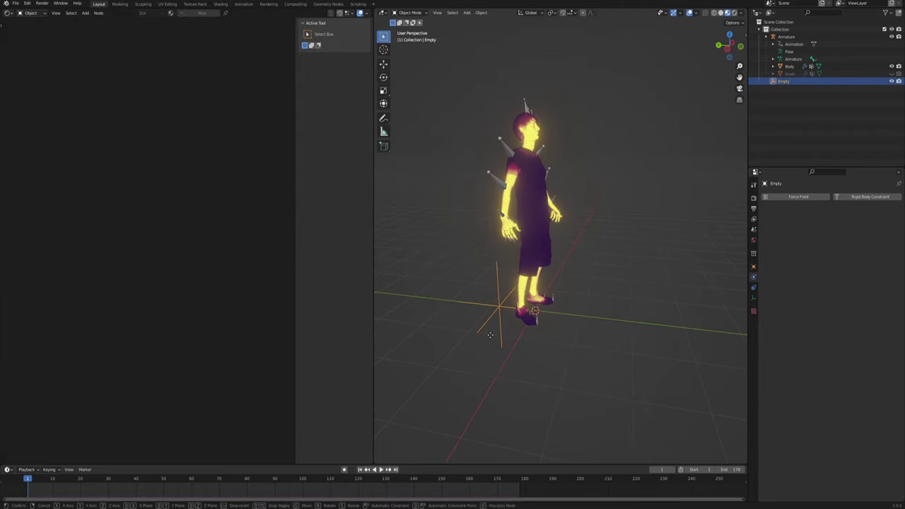
key(y)
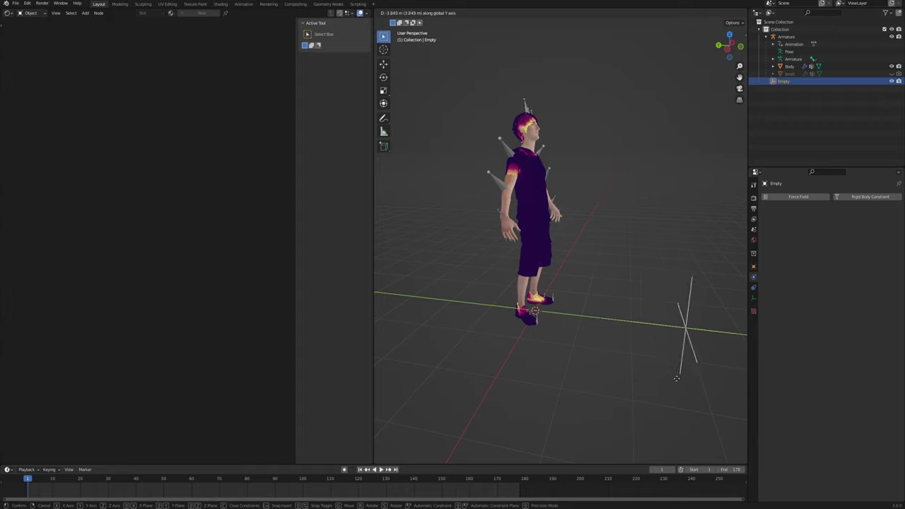
click(447, 326)
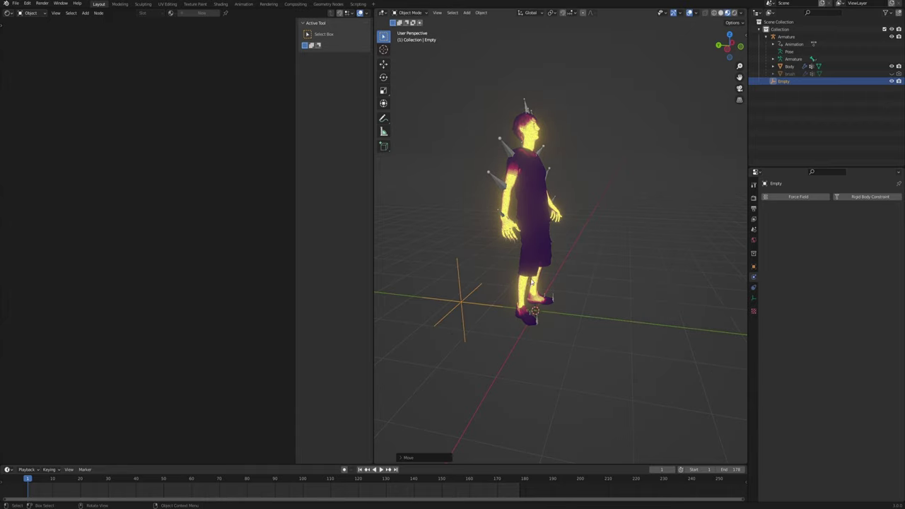
Step: Slide the empty along Y to just in front of the character to test how gradually the infrared effect fades across the body
scroll(541, 245, up, 3)
shift+middle_drag(541, 246, 571, 266)
click(788, 66)
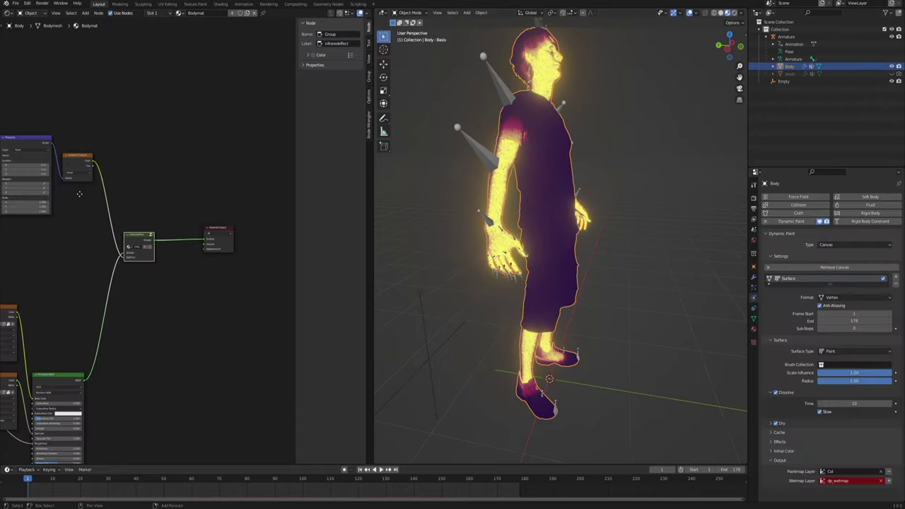
drag(48, 121, 195, 221)
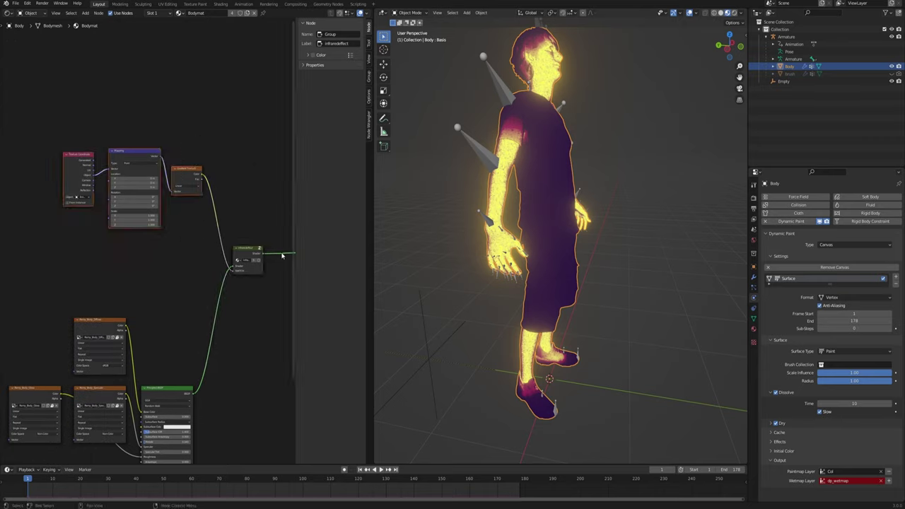
shift+click(230, 248)
click(505, 326)
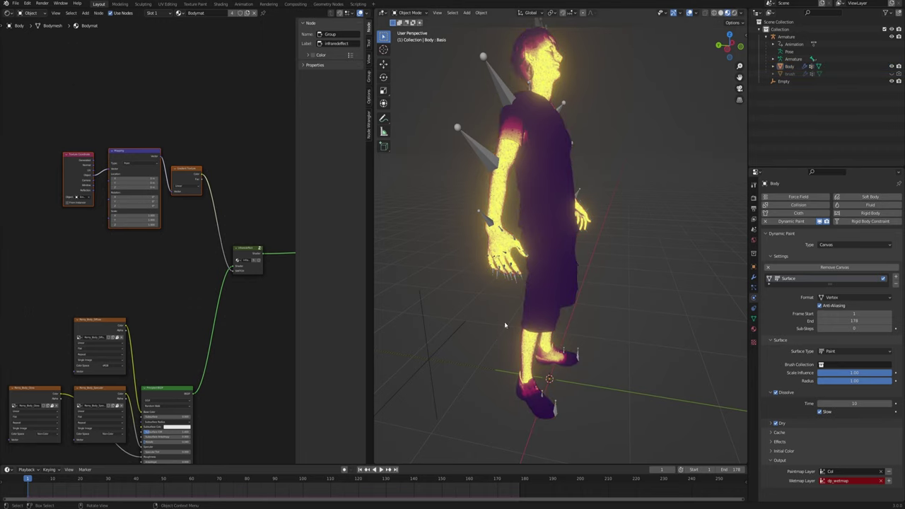
click(436, 361)
key(g)
key(y)
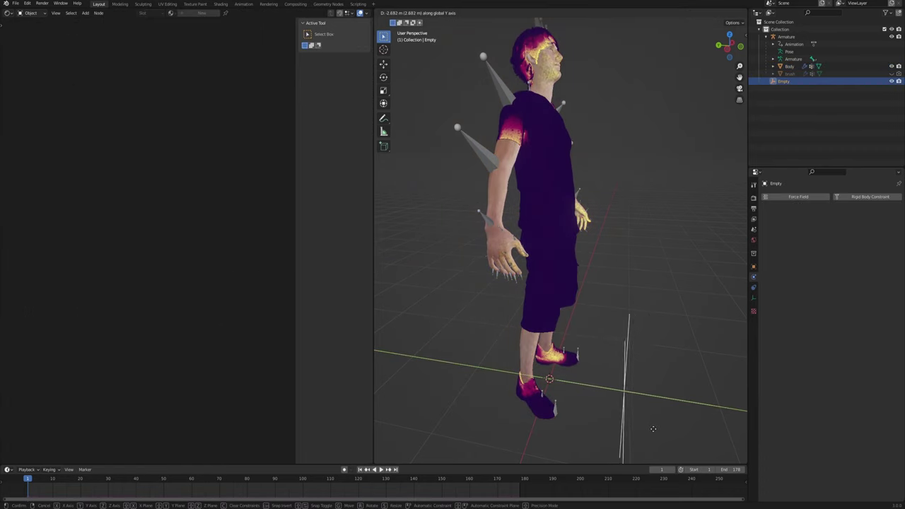
click(548, 318)
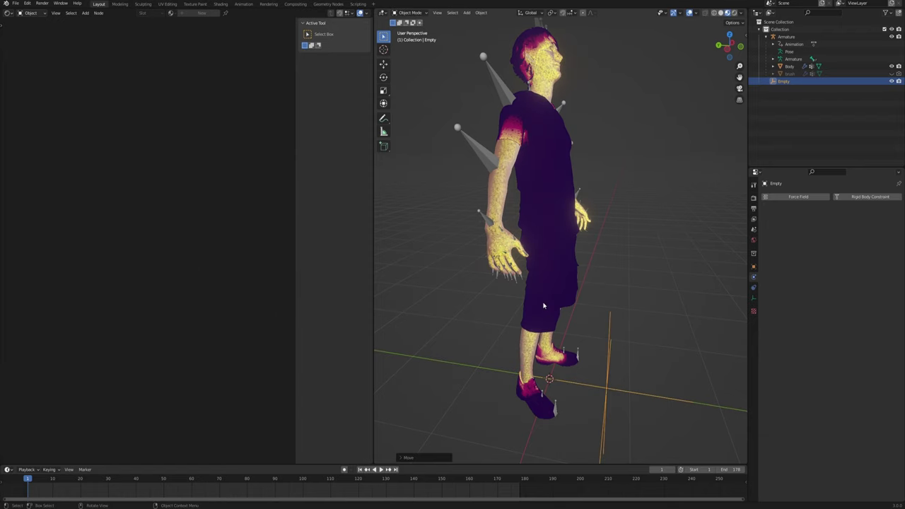
Step: Insert a Math node between the Gradient Texture and the infraredeffect group's SWITCH input in the Body's material
click(790, 66)
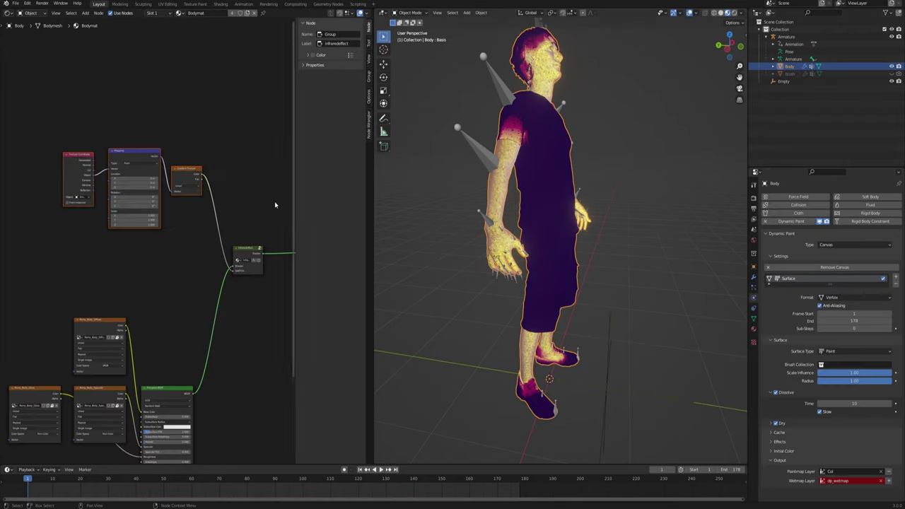
click(183, 222)
key(F3)
text(math)
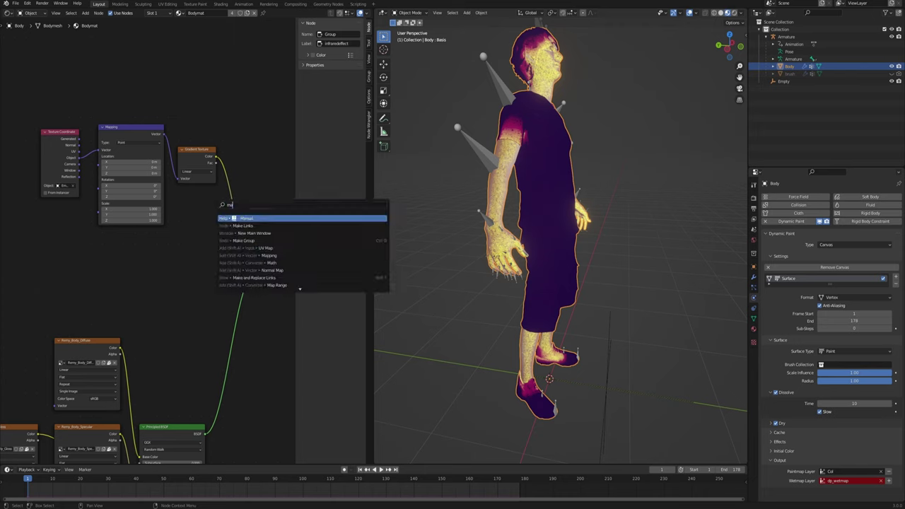
key(Return)
click(237, 174)
middle_drag(230, 137, 172, 135)
Step: Switch the Math node to Power and raise its exponent to 227.5
click(200, 190)
click(203, 242)
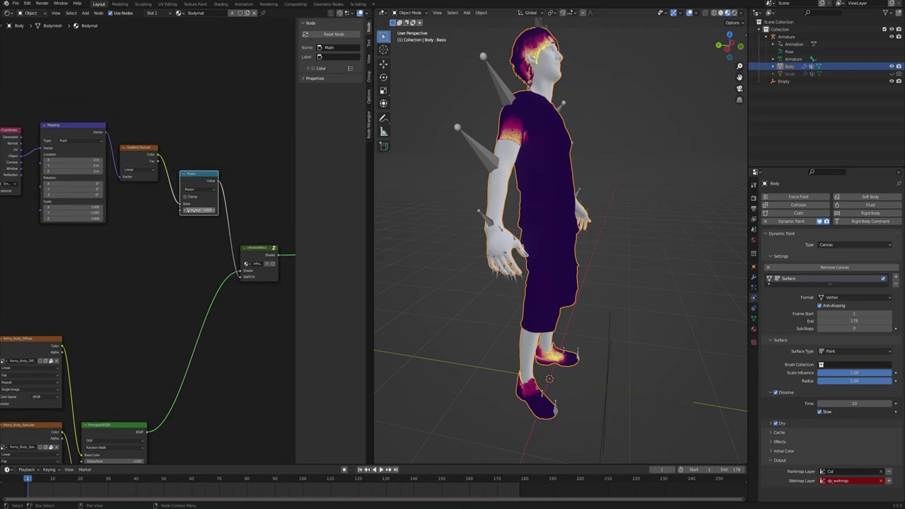
drag(199, 210, 171, 218)
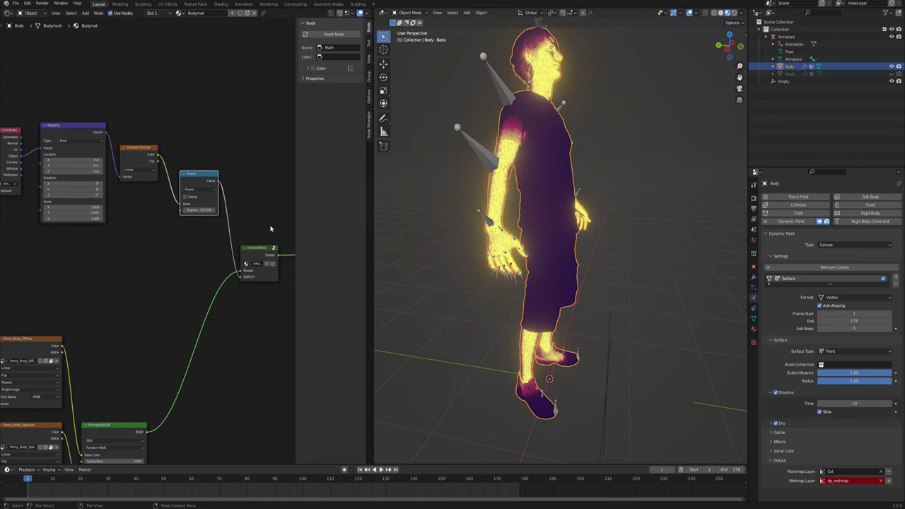
Step: Test the sharpened switch edge by sliding the empty along Y in front of the character, and undo the movement
click(607, 396)
key(g)
key(y)
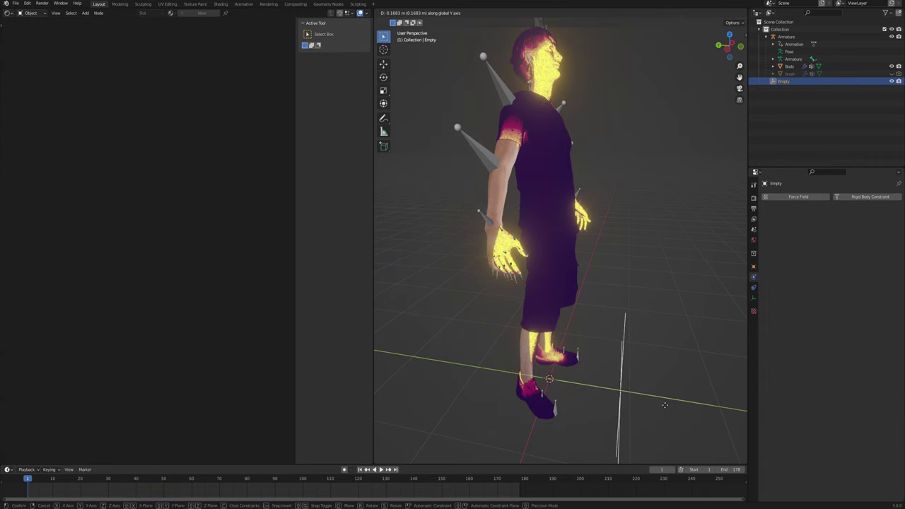
click(660, 404)
middle_drag(661, 405, 614, 379)
scroll(614, 379, down, 1)
key(ctrl+z)
key(ctrl+z)
Step: Copy the Texture Coordinate, Mapping, Gradient Texture and Power nodes from Bodymat
middle_drag(106, 142, 147, 145)
drag(28, 100, 263, 201)
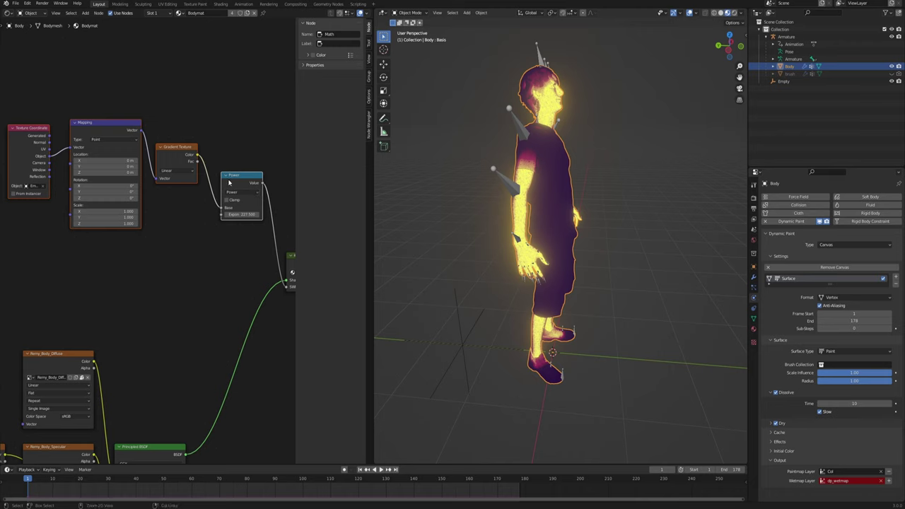
key(ctrl+c)
scroll(228, 182, down, 2)
middle_drag(229, 183, 174, 200)
Step: Paste the gradient nodes into Topmat above its textures and connect the Power node's Value to the infrared group's SWITCH input
click(155, 13)
click(130, 38)
middle_drag(185, 153, 130, 184)
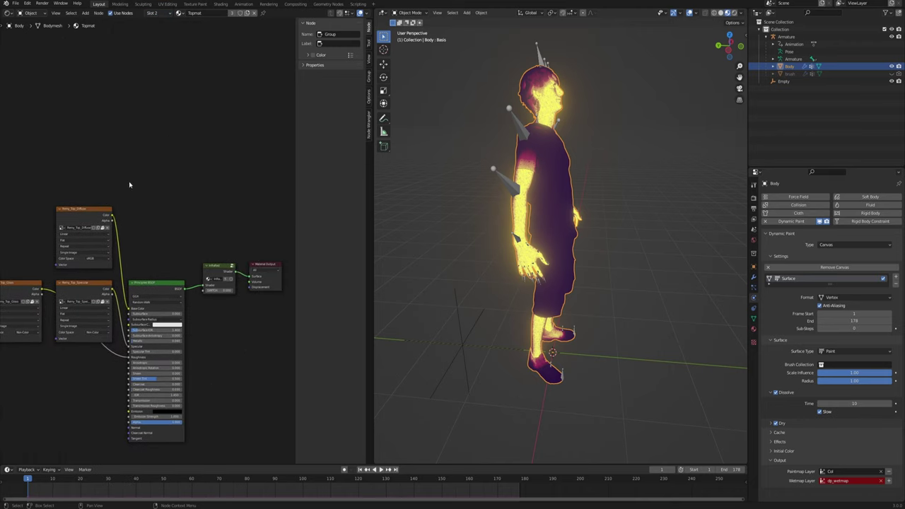
key(ctrl+v)
key(g)
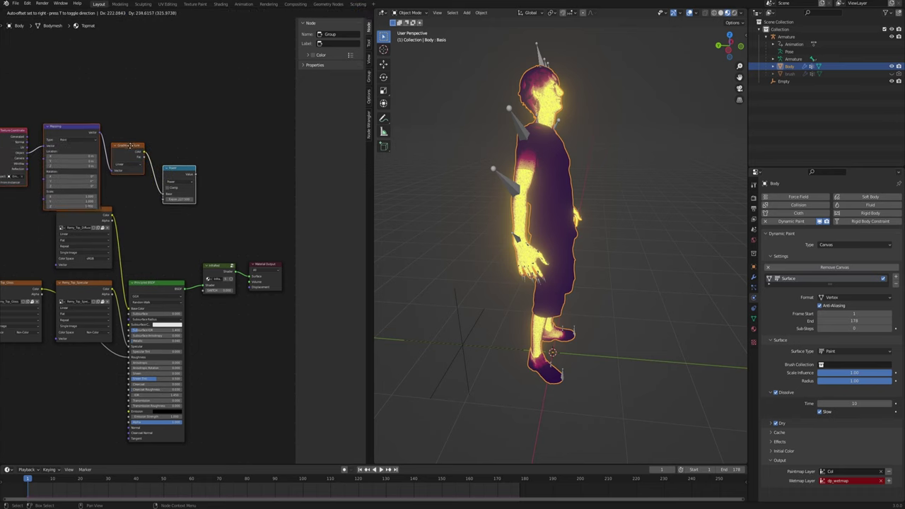
click(210, 167)
click(213, 168)
scroll(214, 170, up, 1)
middle_drag(213, 169, 167, 162)
drag(163, 109, 158, 303)
Step: Paste the gradient nodes into Hairmat and Bottommat, connecting each Power node's Value to the infrared group's SWITCH input
click(157, 13)
click(145, 46)
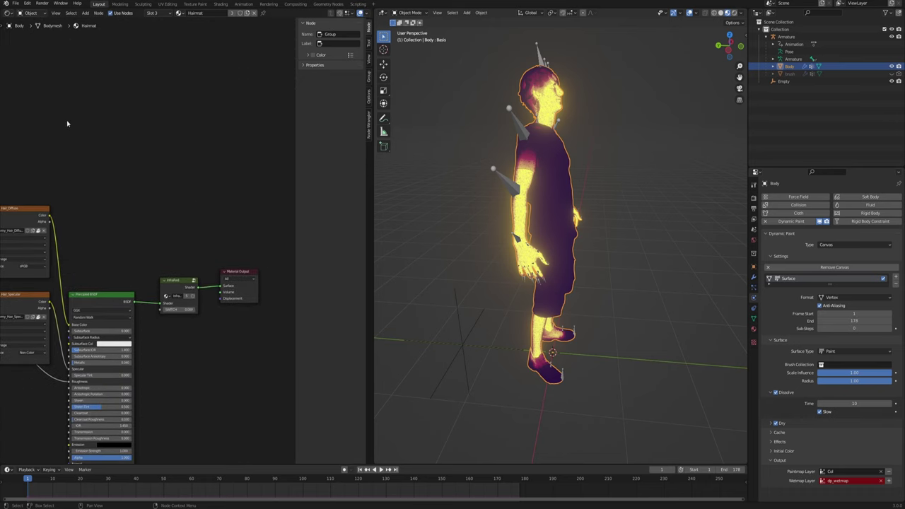
key(ctrl+v)
drag(114, 131, 158, 310)
click(157, 13)
key(ctrl+v)
drag(120, 86, 157, 319)
Step: Paste the gradient nodes into Shoesmat, connect the Power node's Value to the SWITCH input, and check the remaining material slots
click(156, 12)
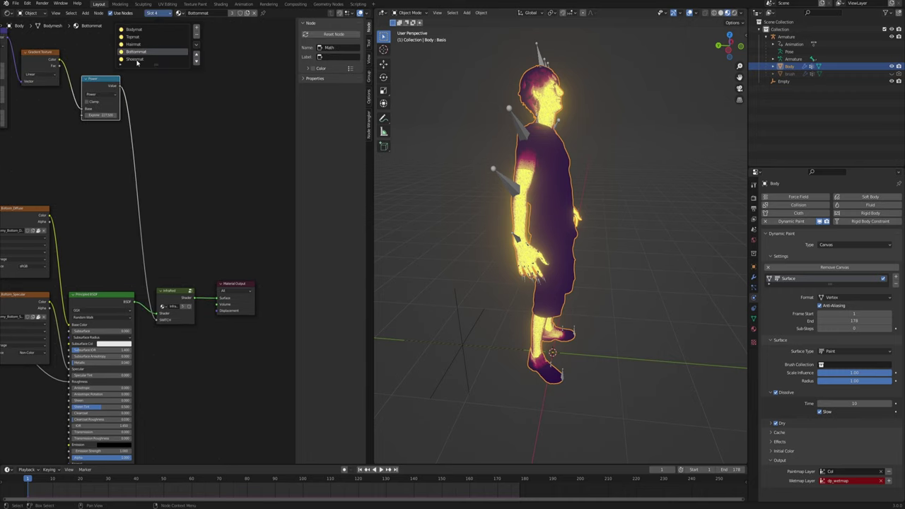
click(138, 59)
key(ctrl+v)
drag(132, 126, 172, 331)
click(157, 13)
click(155, 73)
click(157, 13)
click(150, 66)
Step: Move the empty along Y to well in front of the character and keyframe it at frame 60
middle_drag(562, 321, 532, 323)
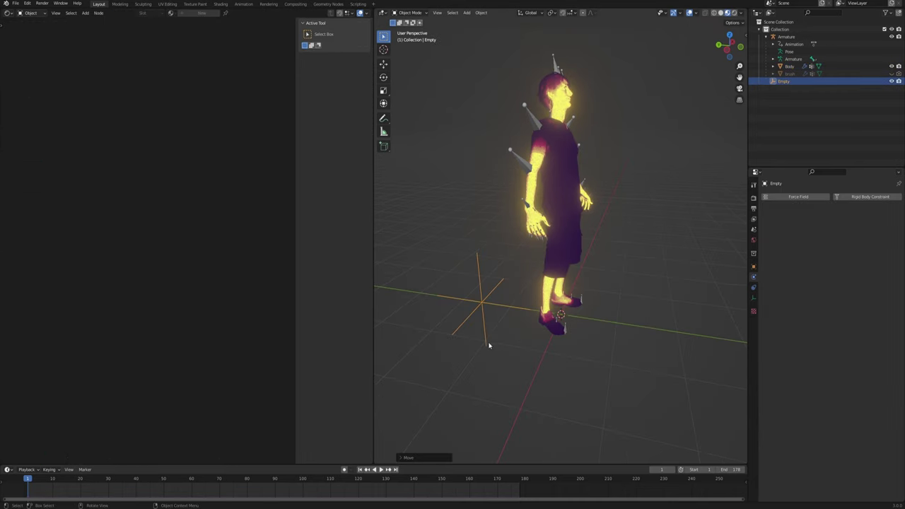
key(g)
key(y)
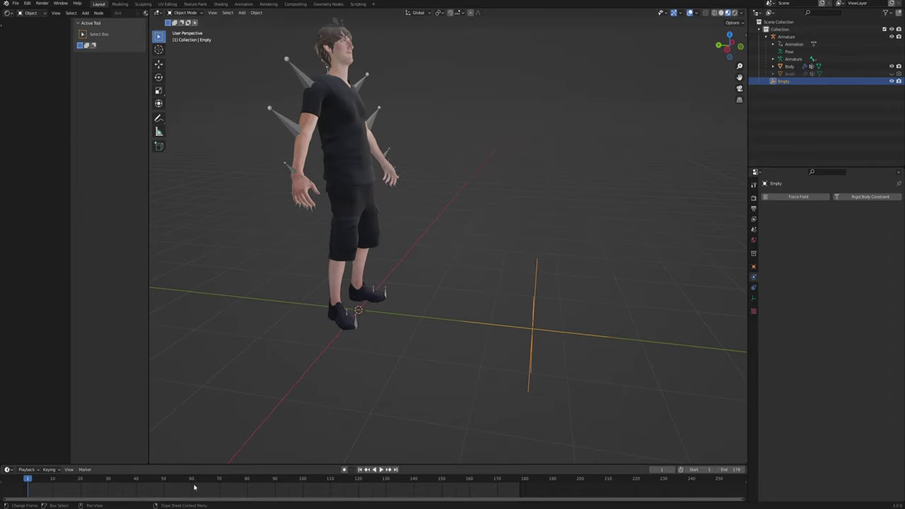
click(193, 482)
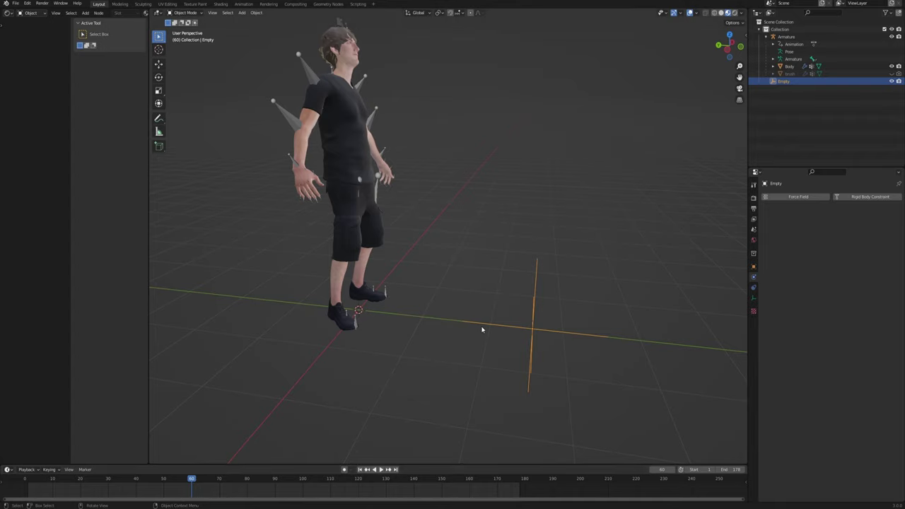
key(i)
shift+middle_drag(414, 371, 424, 372)
Step: At frame 64, move the empty along Y to behind the character and keyframe its new position
drag(198, 480, 203, 481)
shift+middle_drag(476, 347, 486, 359)
key(g)
click(348, 320)
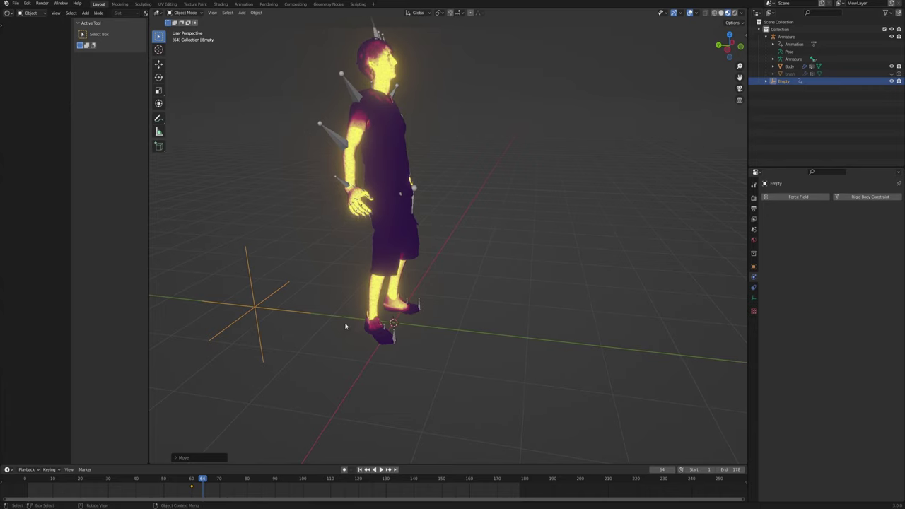
key(i)
click(342, 322)
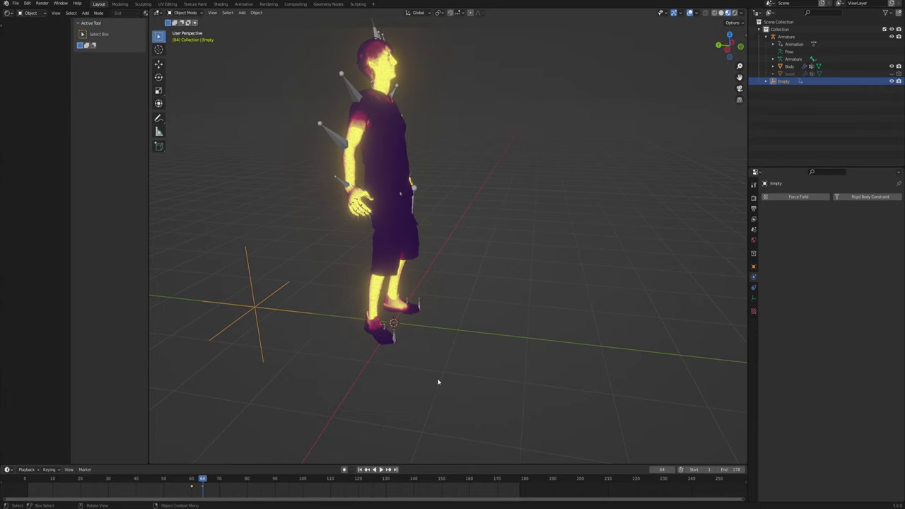
Step: Play the animation from frame 1 and inspect the character from other angles
click(359, 470)
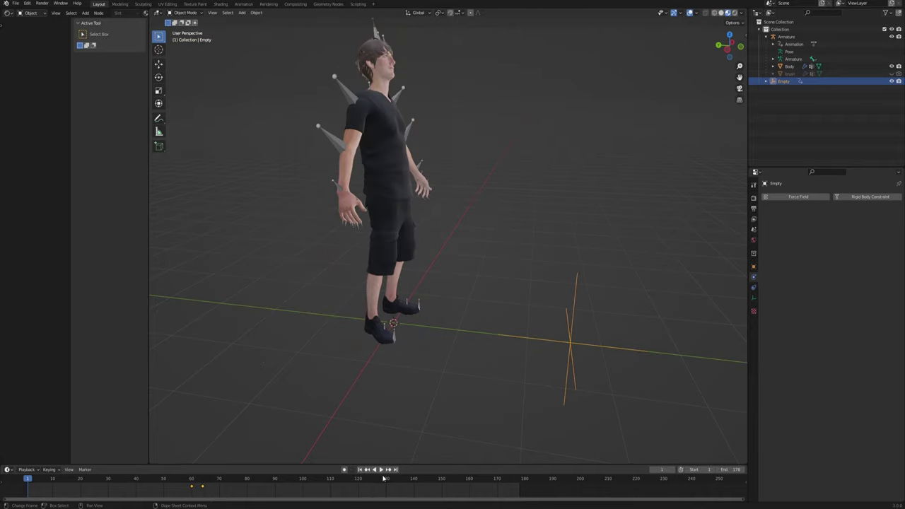
click(381, 470)
middle_drag(448, 309, 485, 332)
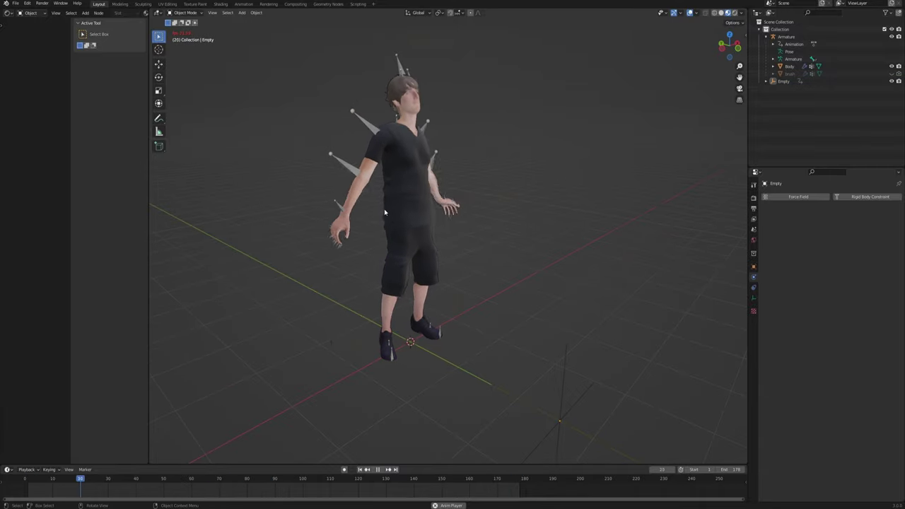
middle_drag(398, 168, 402, 240)
scroll(400, 226, up, 3)
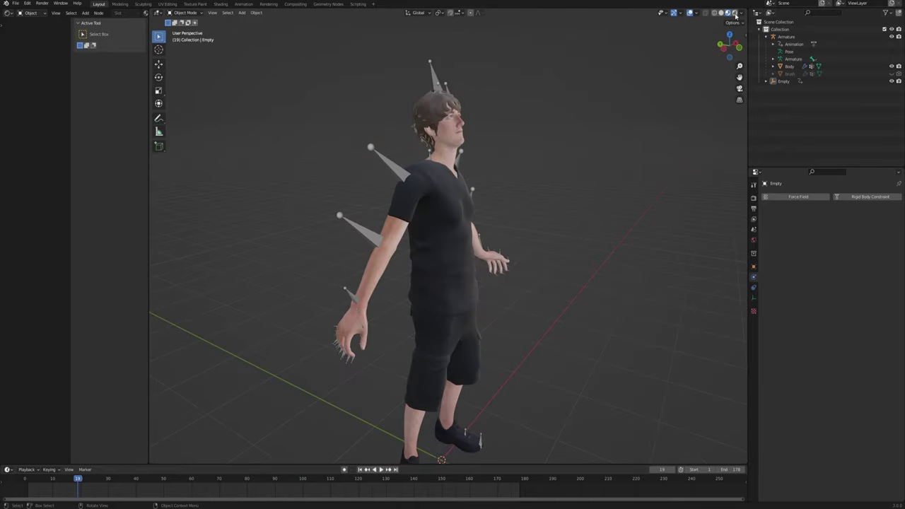
Step: Switch the viewport to Rendered shading, add an area light, and raise it along Z above the character's head
click(735, 13)
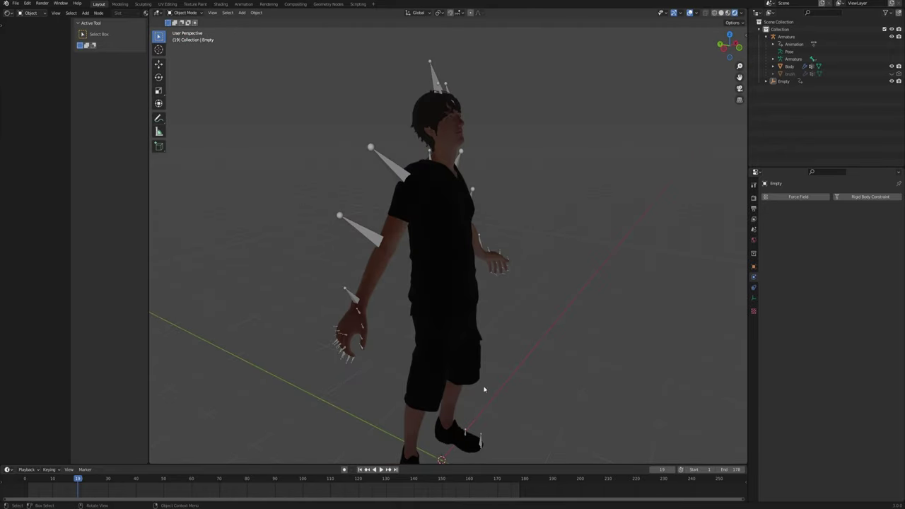
middle_drag(408, 439, 538, 344)
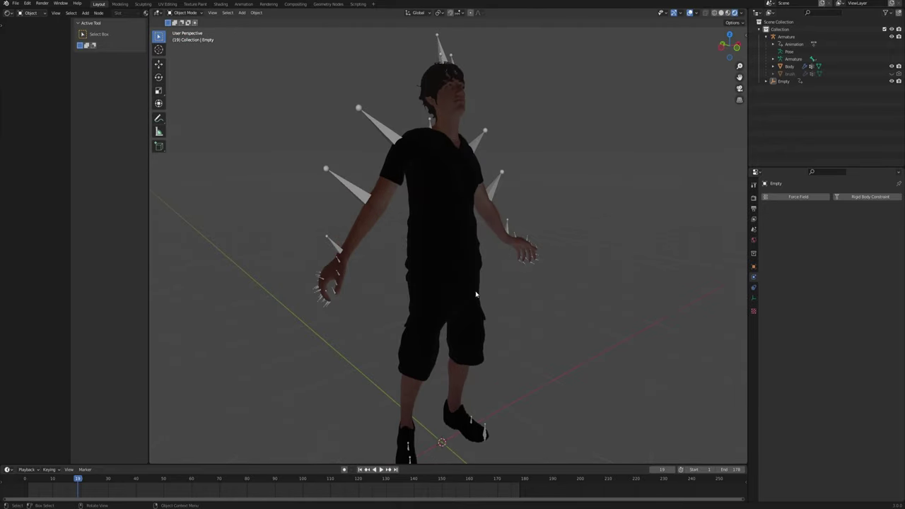
middle_drag(475, 294, 403, 262)
key(shift+a)
mouse_move(357, 284)
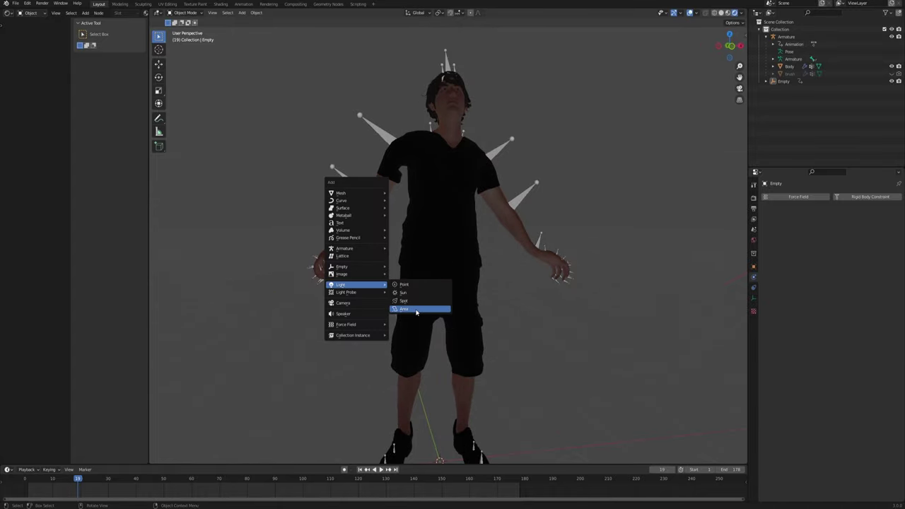
click(417, 312)
scroll(432, 328, down, 3)
key(g)
key(z)
click(452, 51)
Step: Increase the area light's power to about 118 W and check the lighting on the character
click(754, 297)
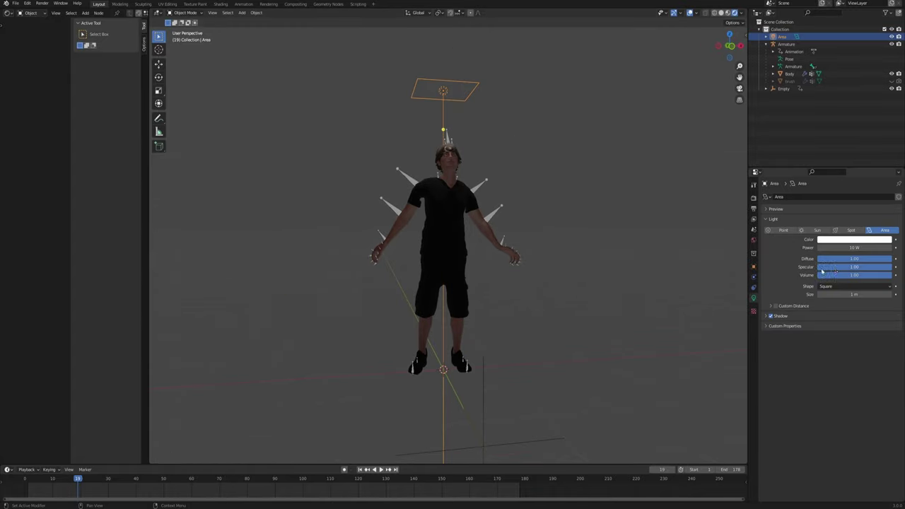
drag(848, 247, 876, 248)
click(594, 232)
scroll(440, 222, up, 2)
middle_drag(441, 221, 473, 231)
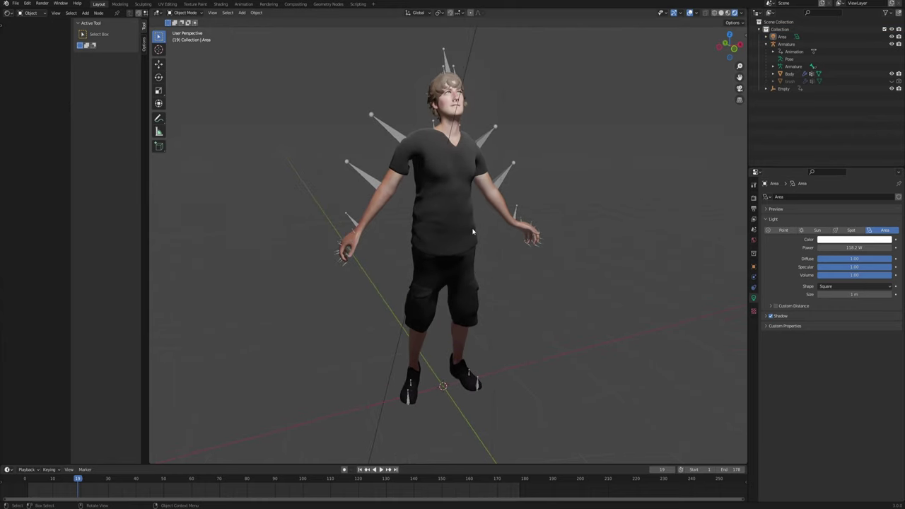
scroll(427, 155, down, 1)
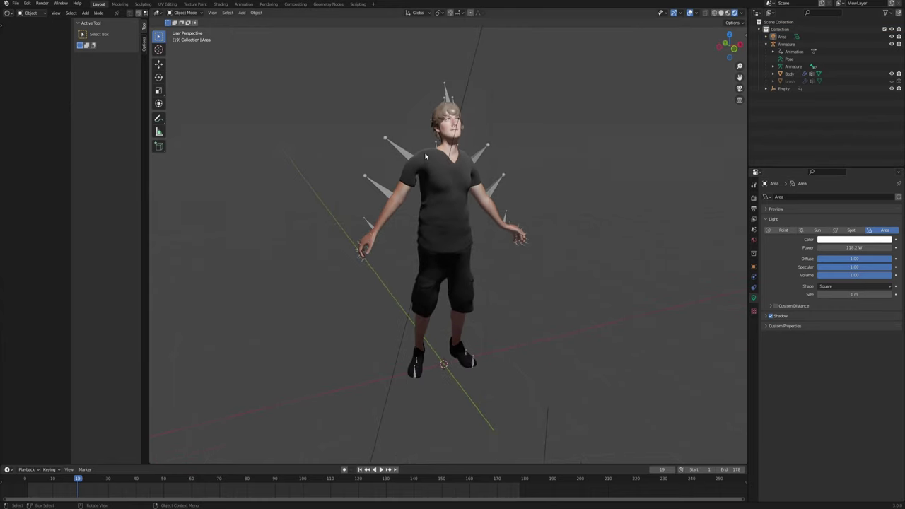
Step: Play the animation in Rendered shading to review the infrared switch from the front, and stop playback
shift+middle_drag(447, 197, 448, 241)
key(space)
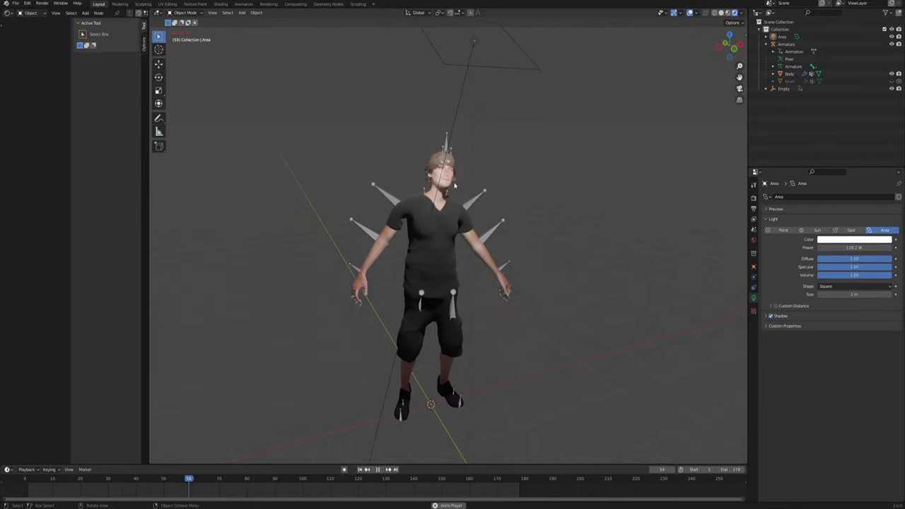
middle_drag(471, 286, 445, 203)
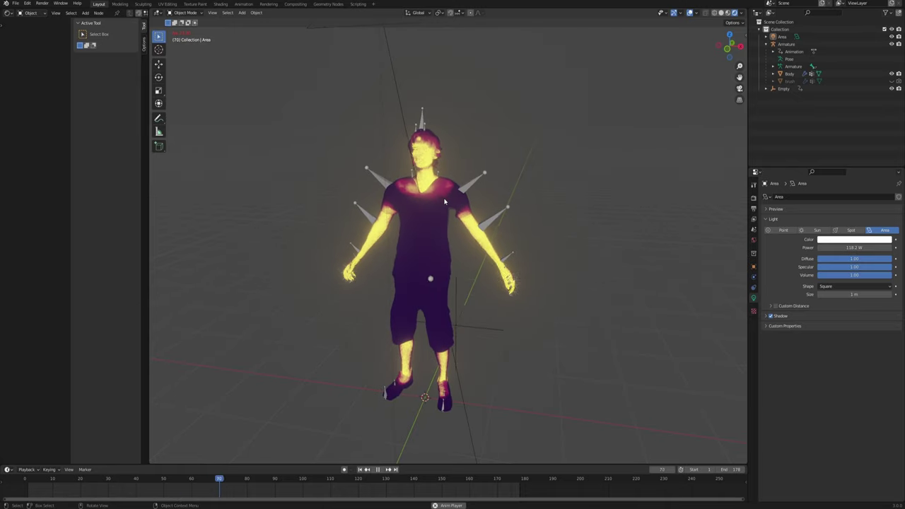
click(376, 469)
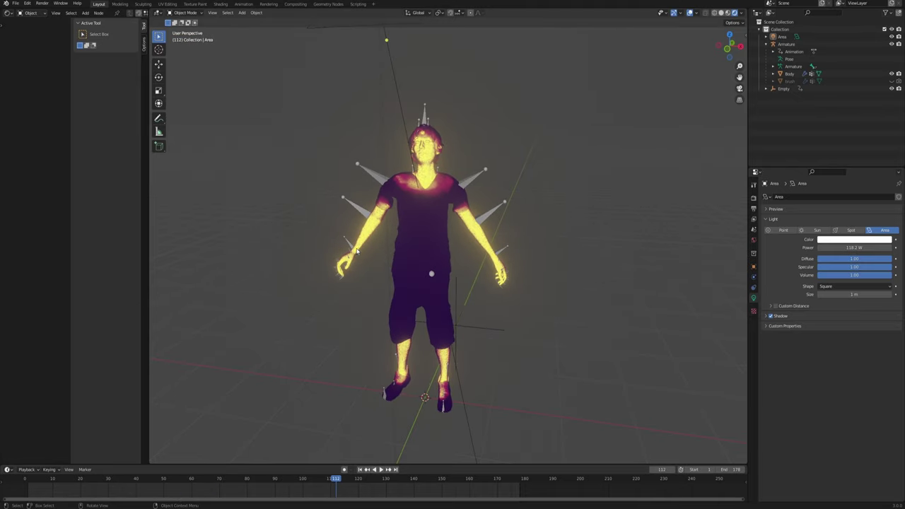